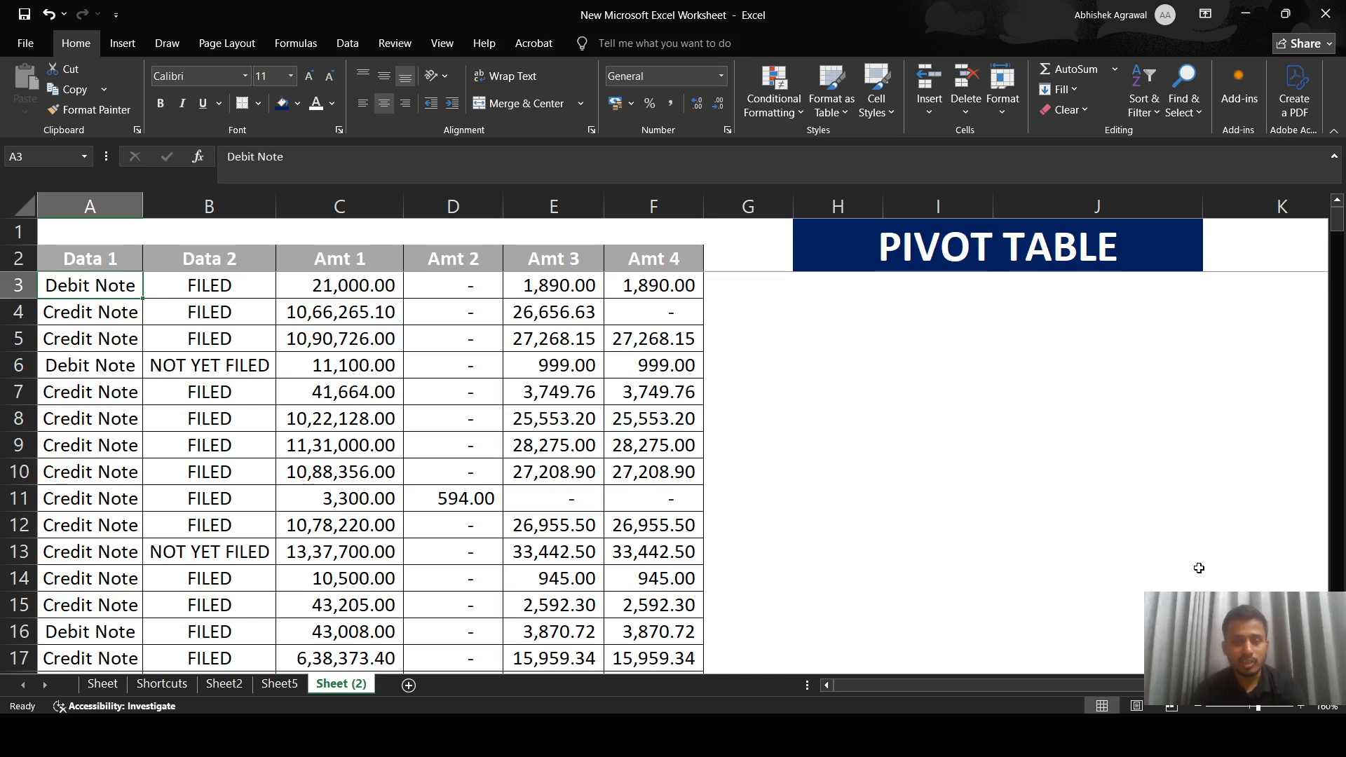
Step: Review the source table's column headings in row 2, from Data 1 through Amt 4
left_click(822, 367)
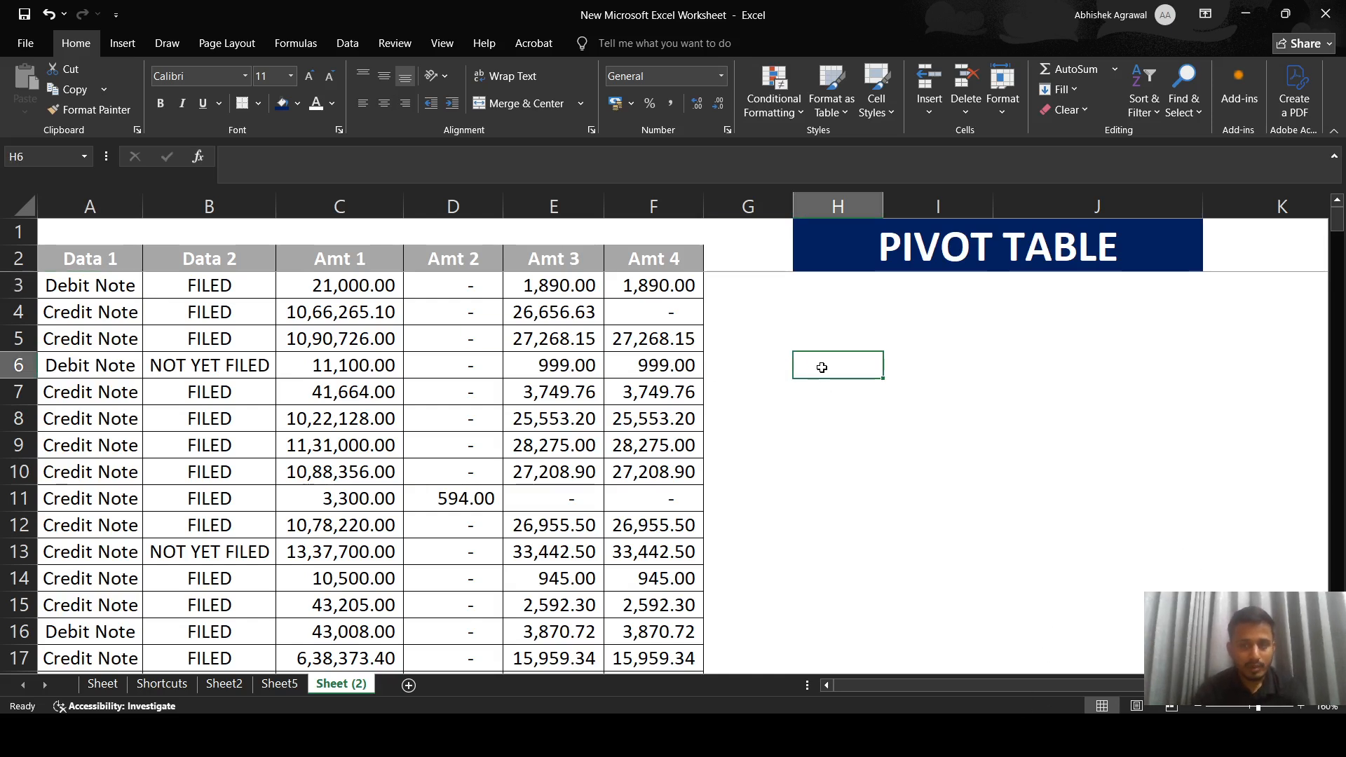
key("ctrl+Left")
key("ctrl+Left")
key("ctrl+Up")
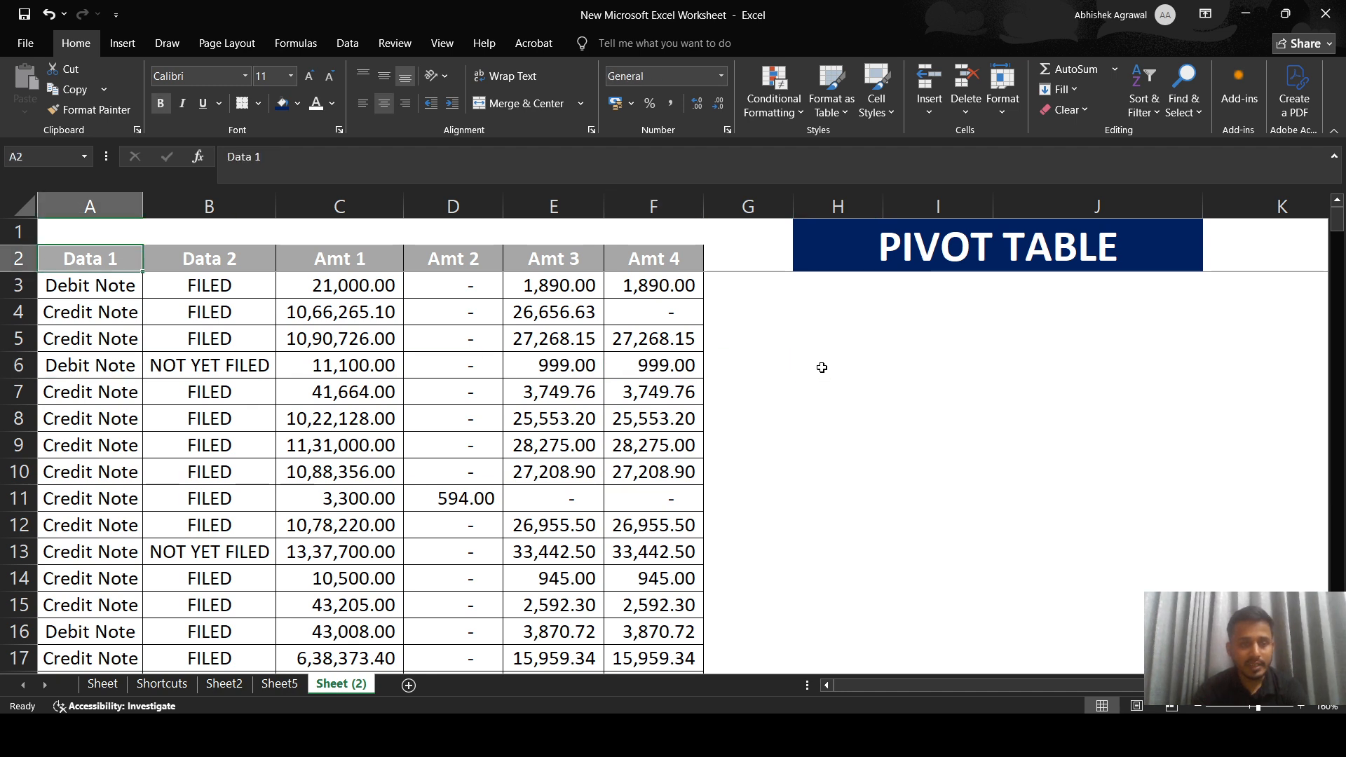
key("Right")
key("Right")
key("Right")
key("Right")
key("Right")
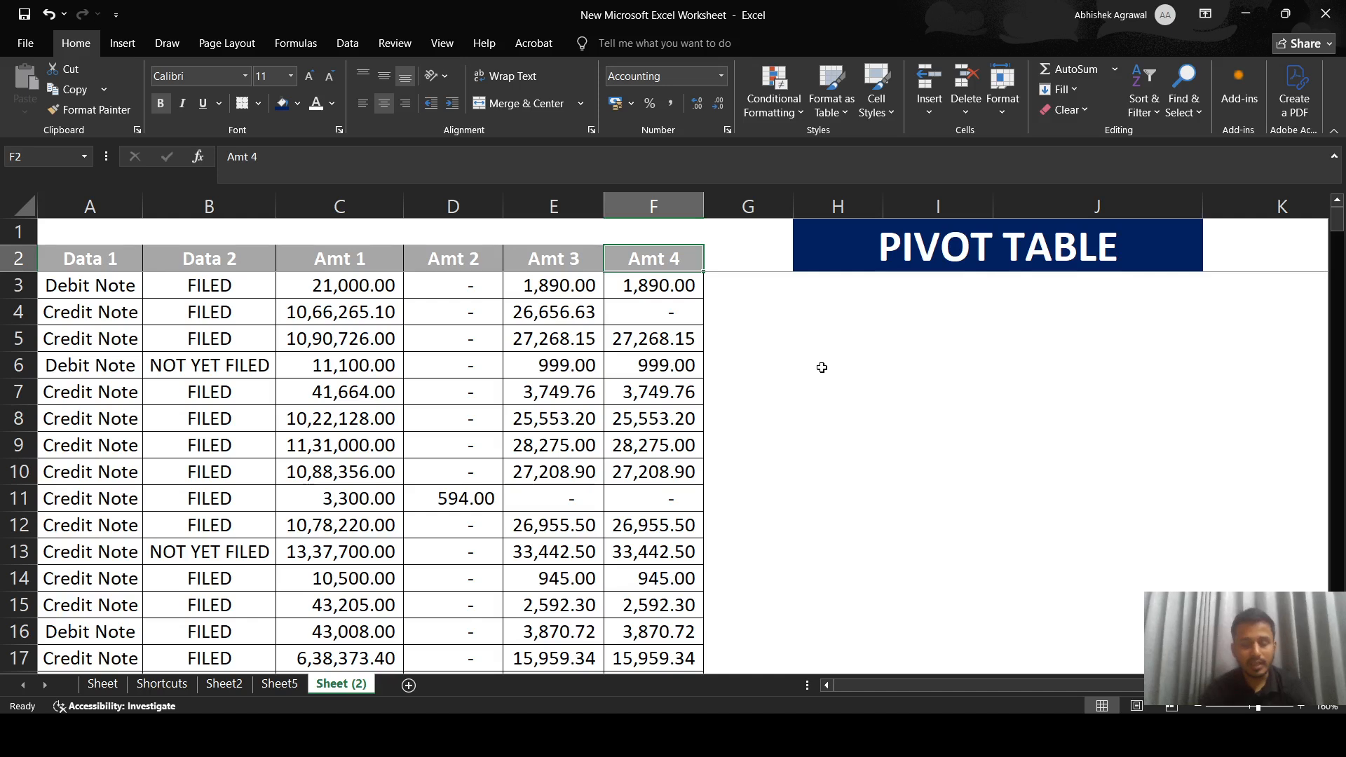
Step: Select the full data range A2:F274 including headings and start a PivotTable from that range
key("ctrl+Left")
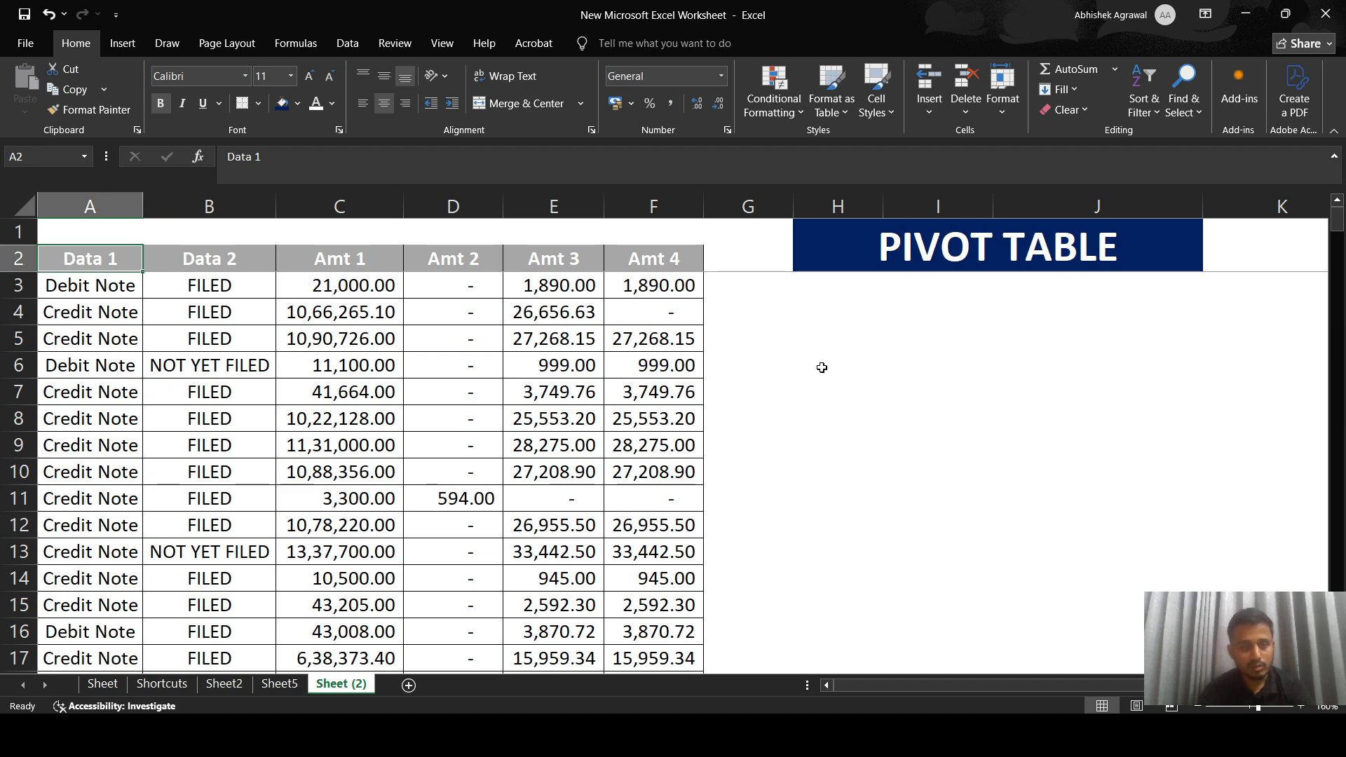
key("ctrl+shift+Right")
key("ctrl+shift+Down")
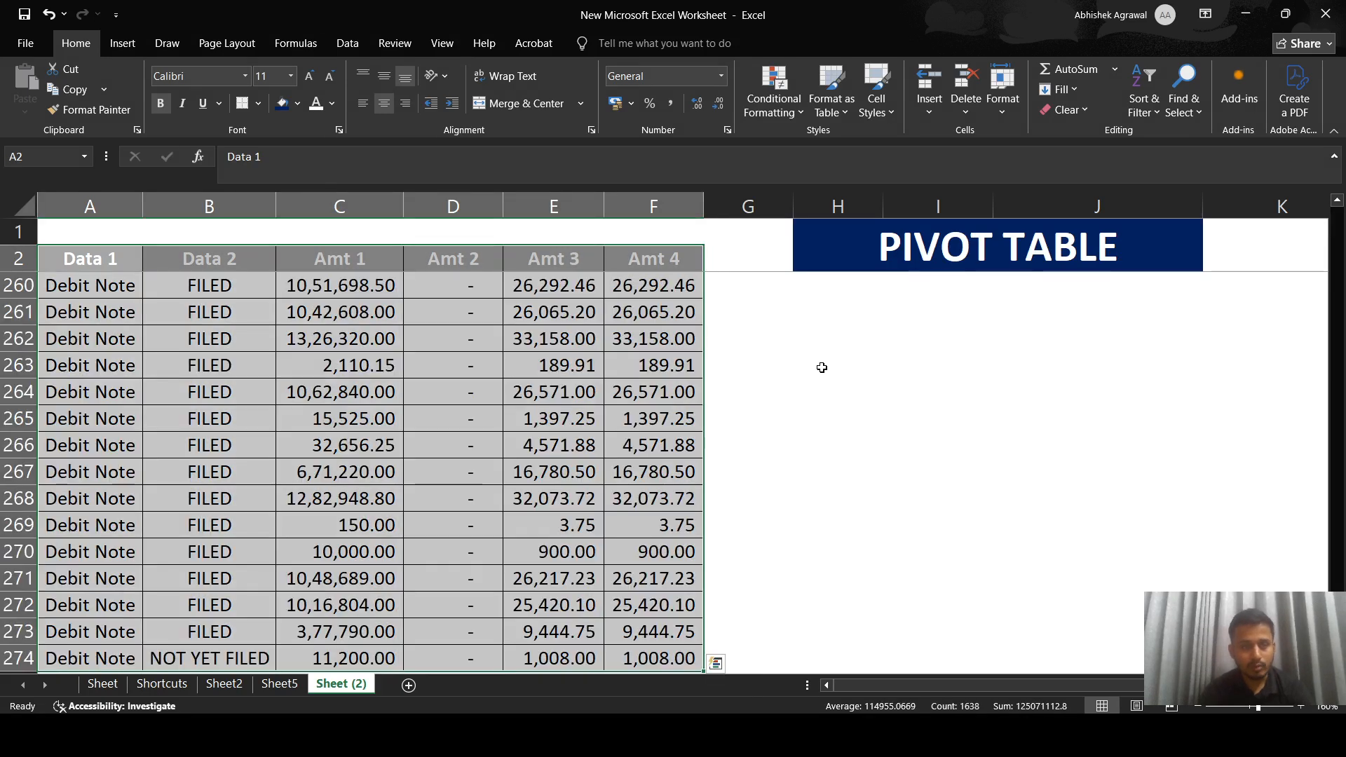
left_click(123, 44)
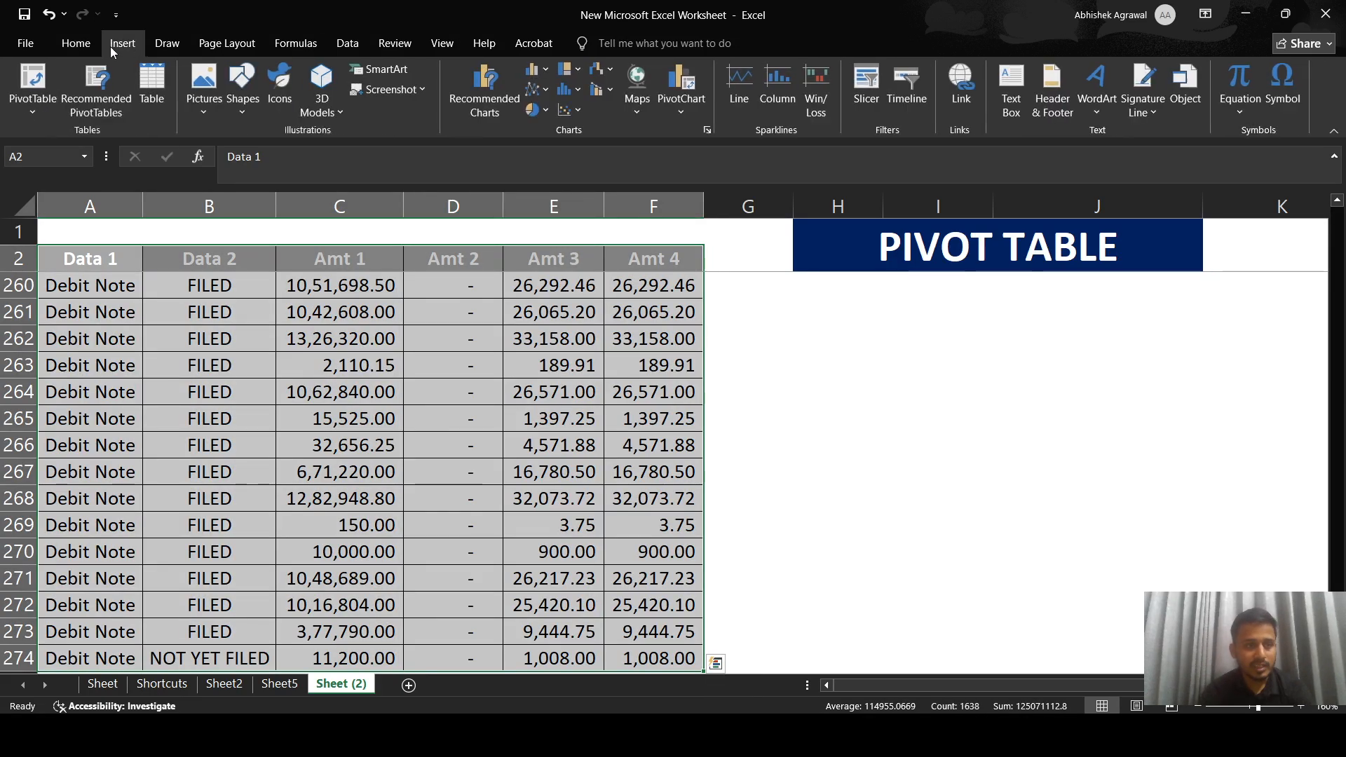
left_click(21, 116)
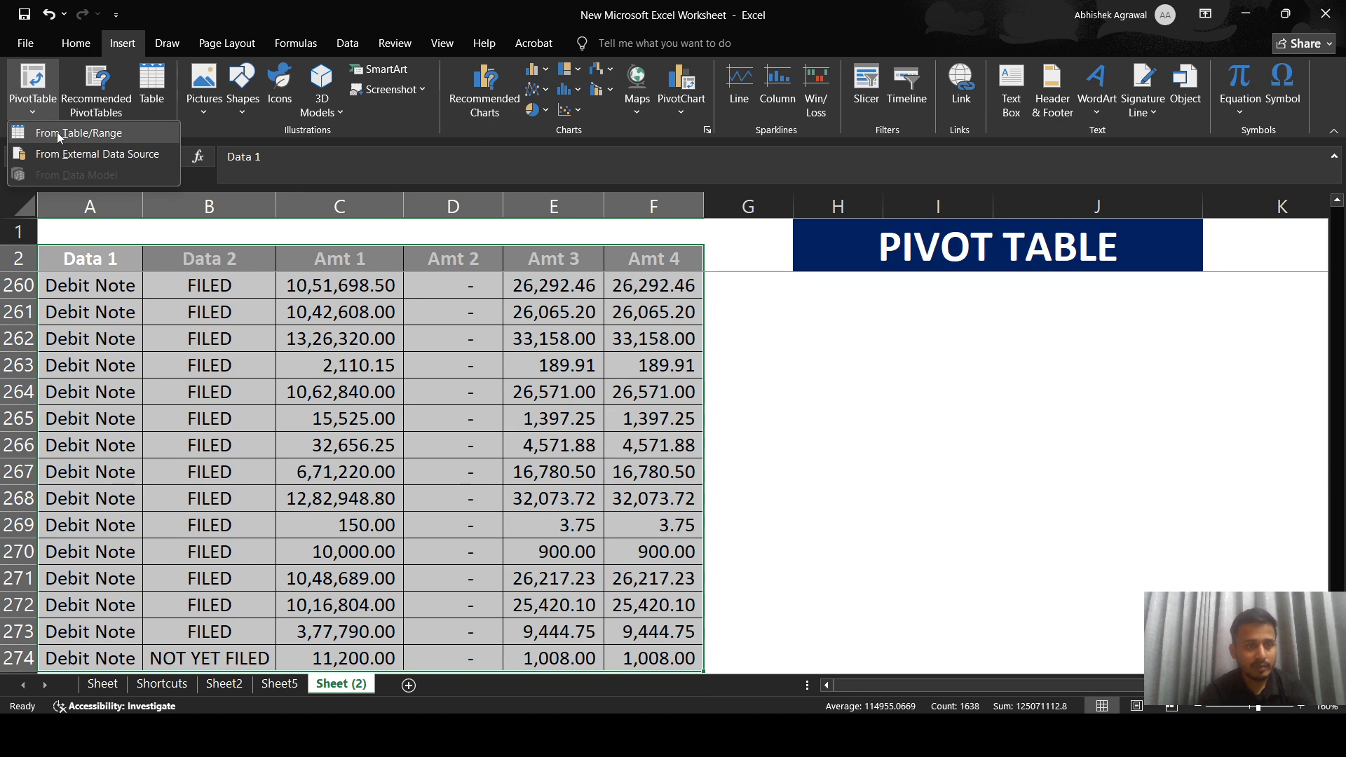
left_click(101, 133)
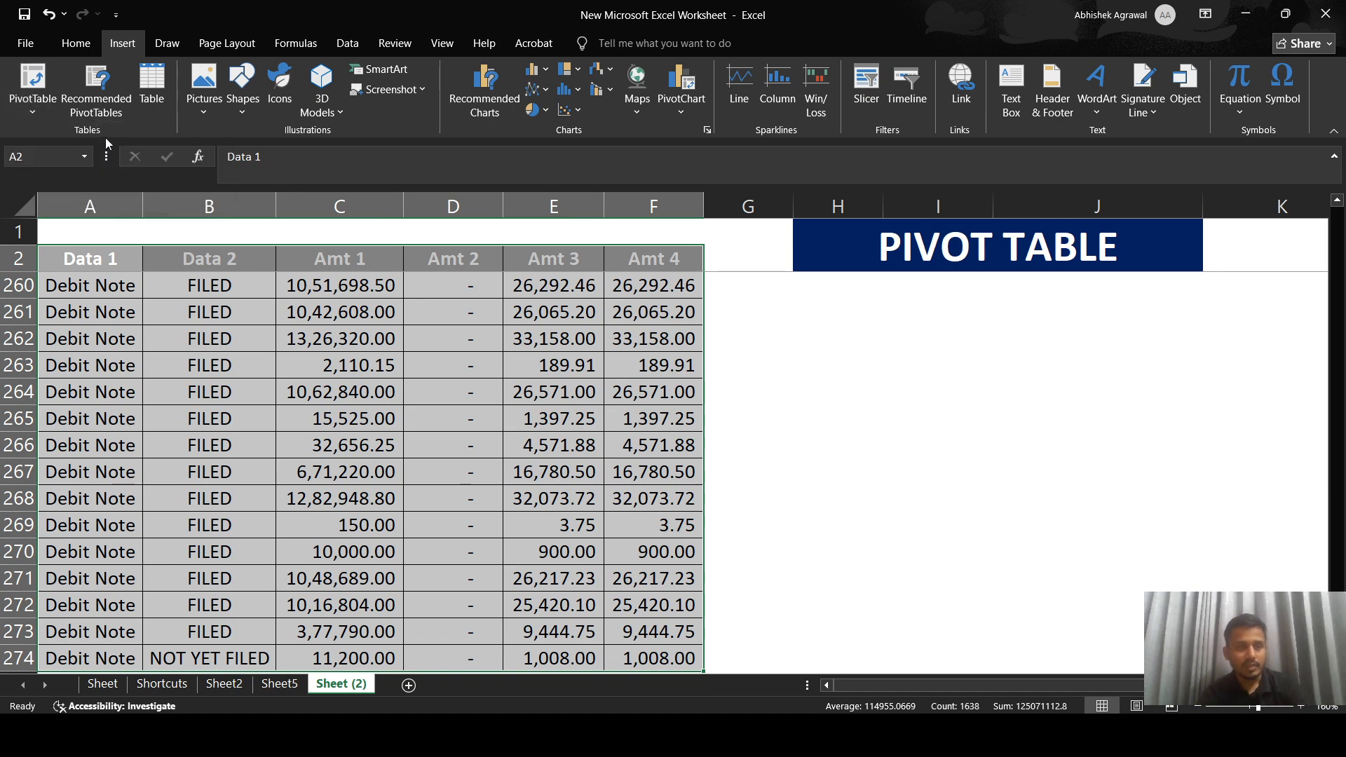
key("alt")
key("n")
key("v")
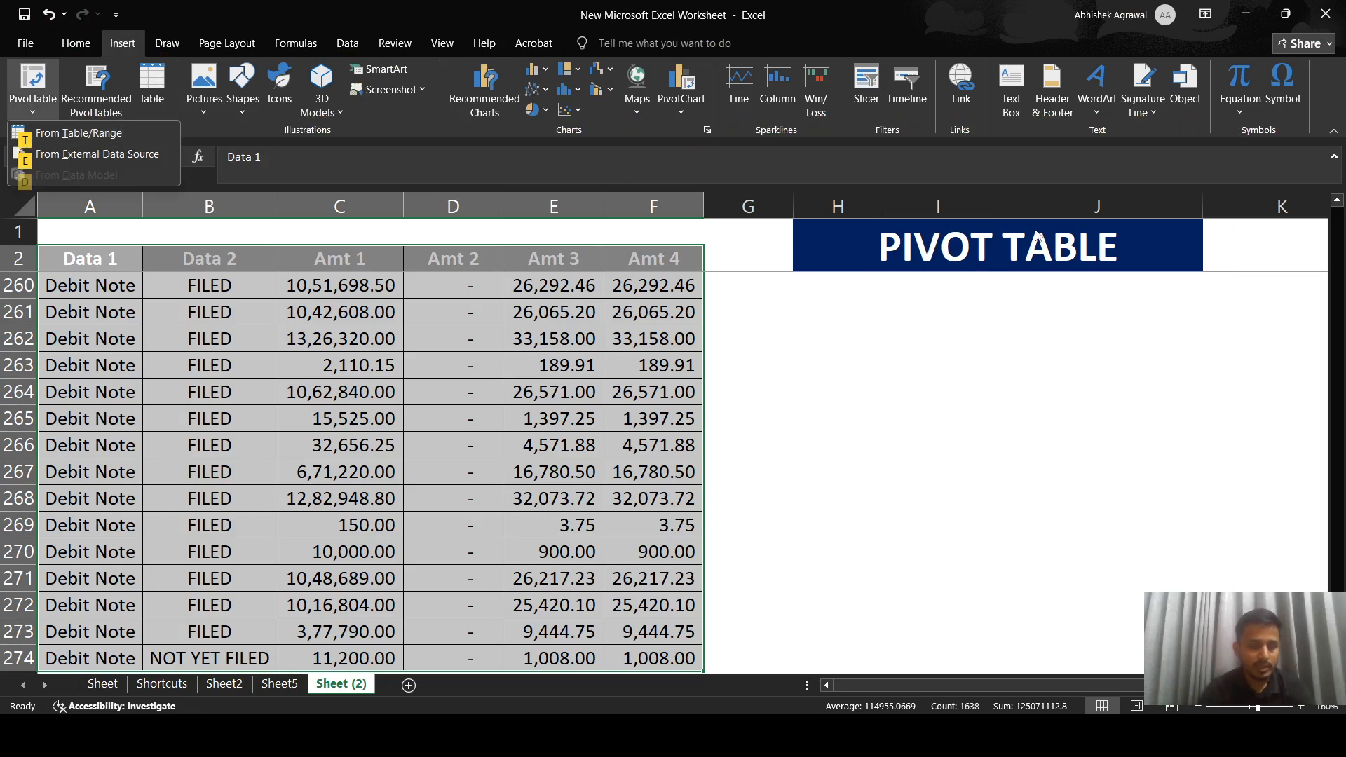
key("t")
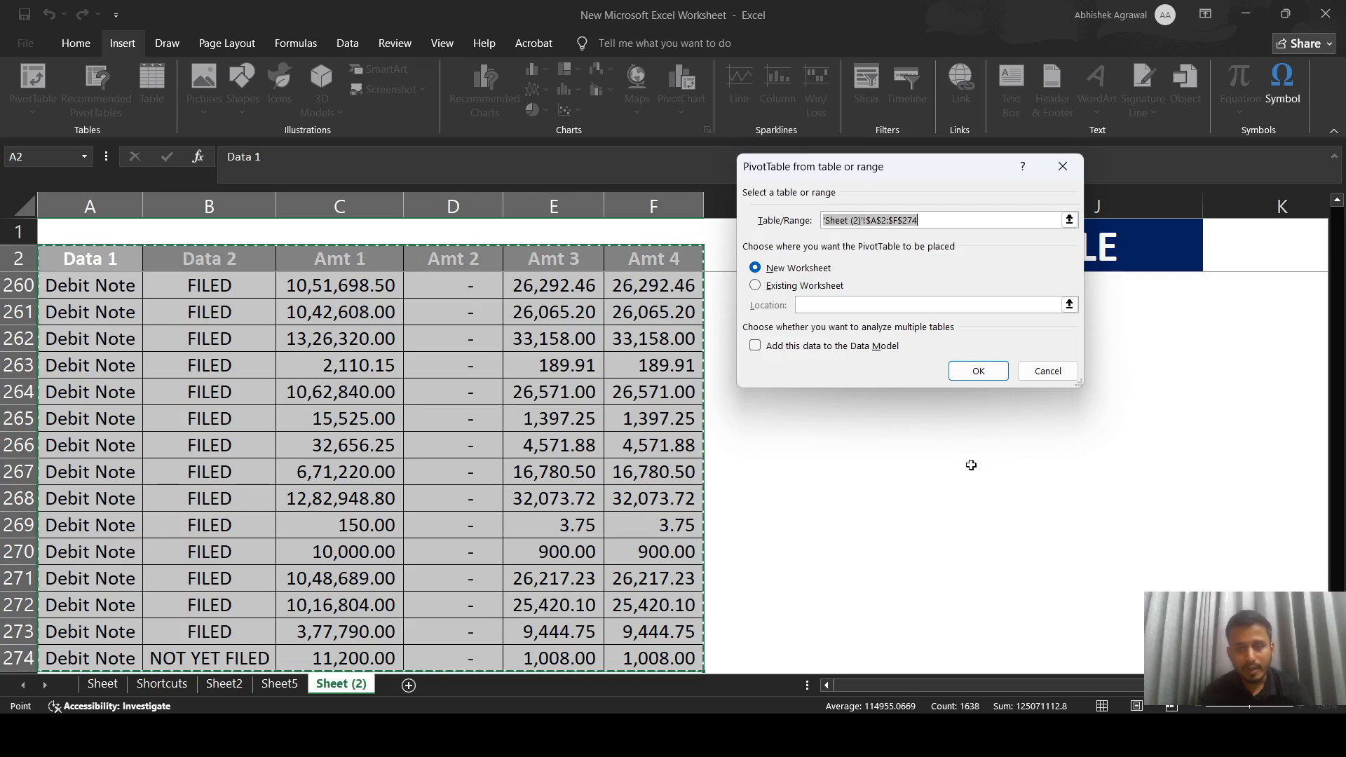
Step: Choose a new worksheet as the PivotTable's location and create the empty PivotTable
left_click(755, 285)
left_click(867, 455)
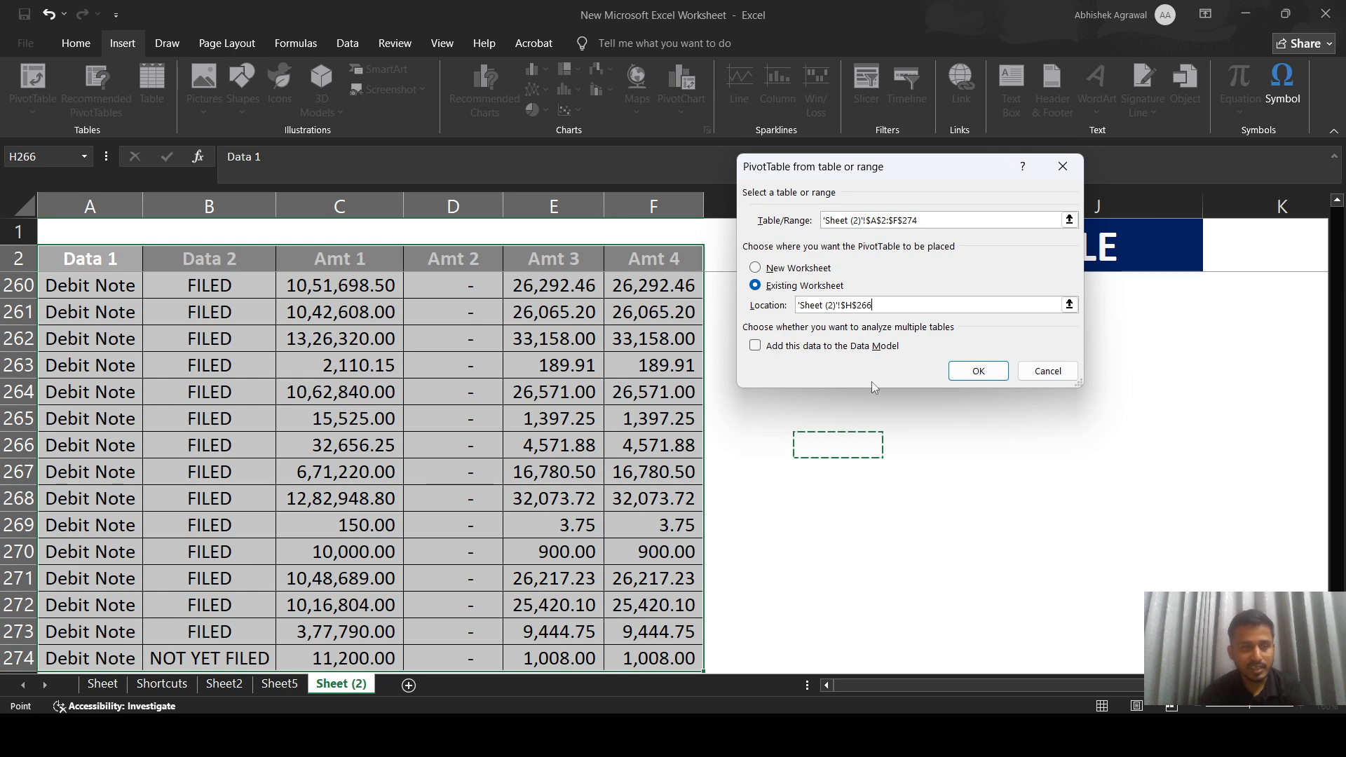
left_click(754, 268)
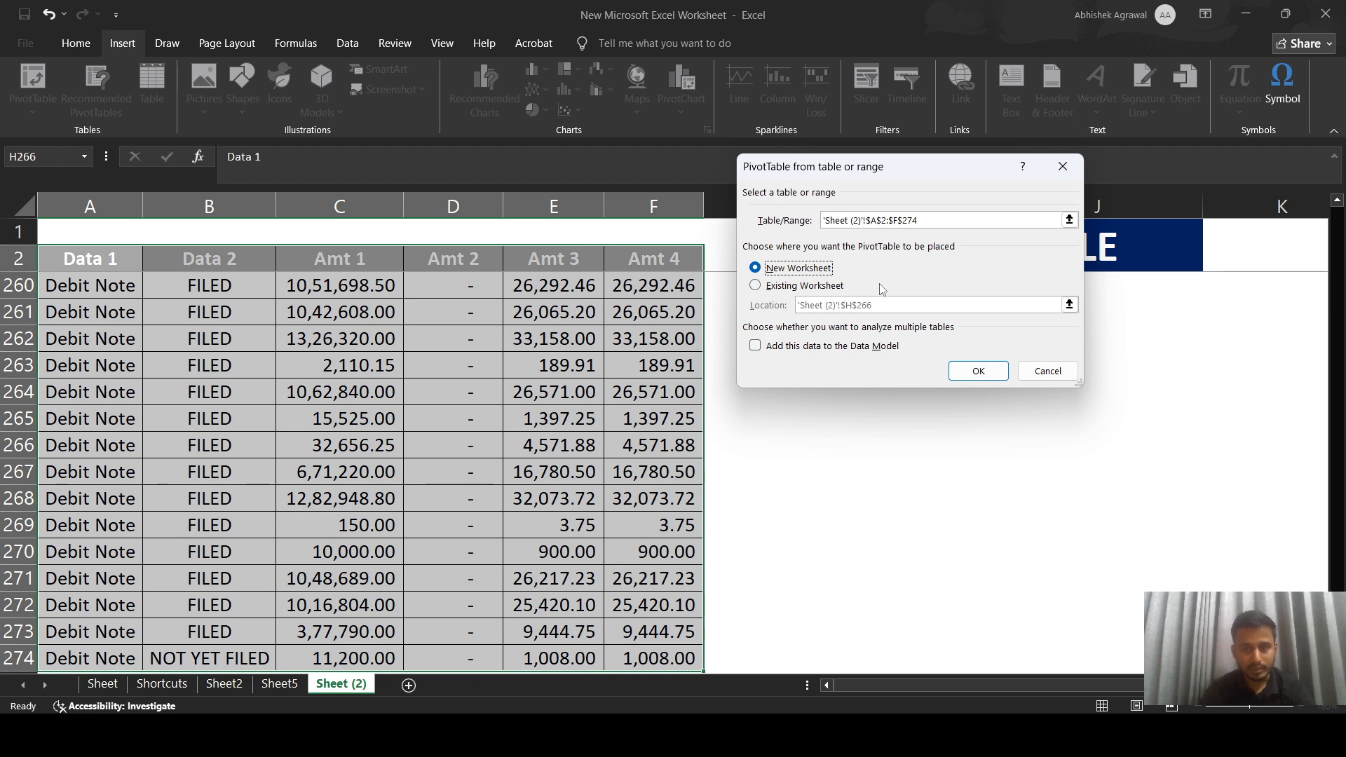
left_click(978, 373)
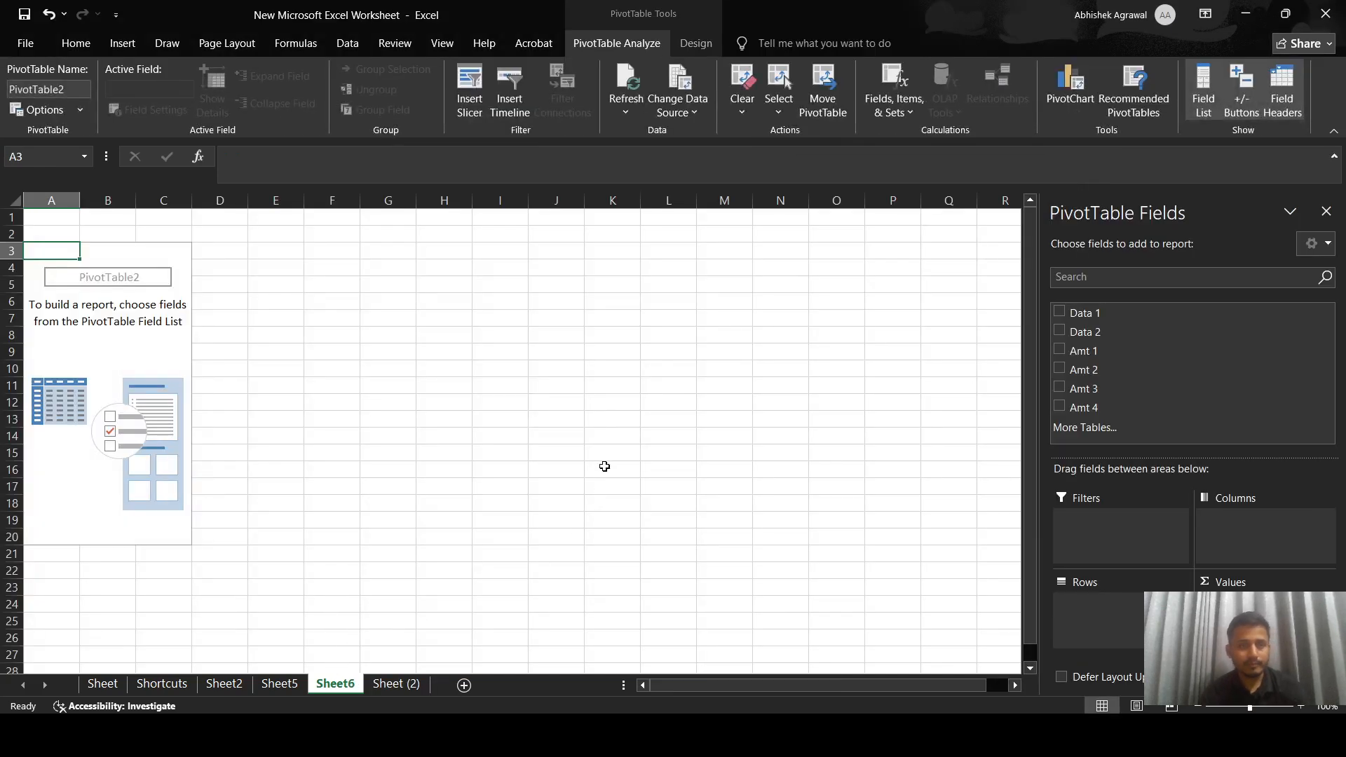
Step: Build the PivotTable with Data 1 and Data 2 nested below it as rows, and Amt 1 to Amt 4 as values
left_click_drag(1083, 314, 1144, 595)
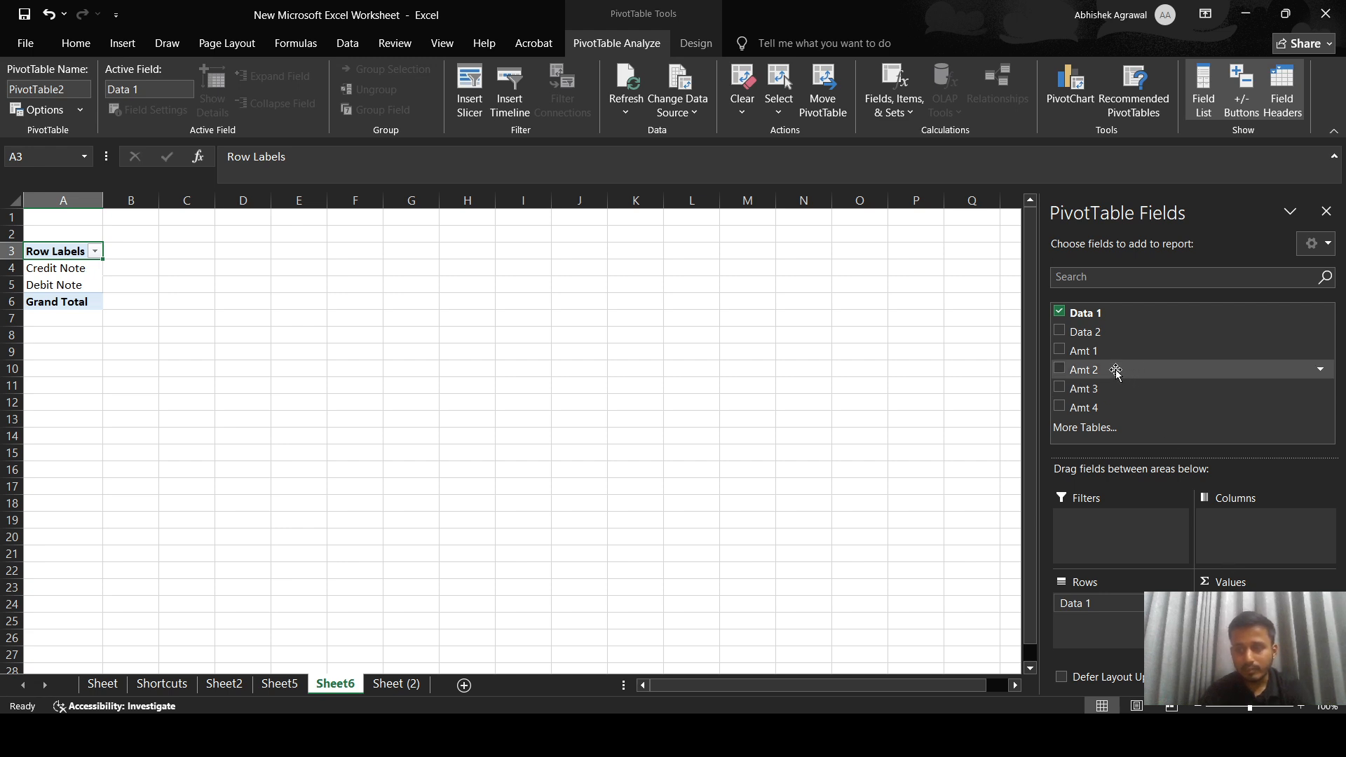
left_click_drag(1100, 355, 1230, 611)
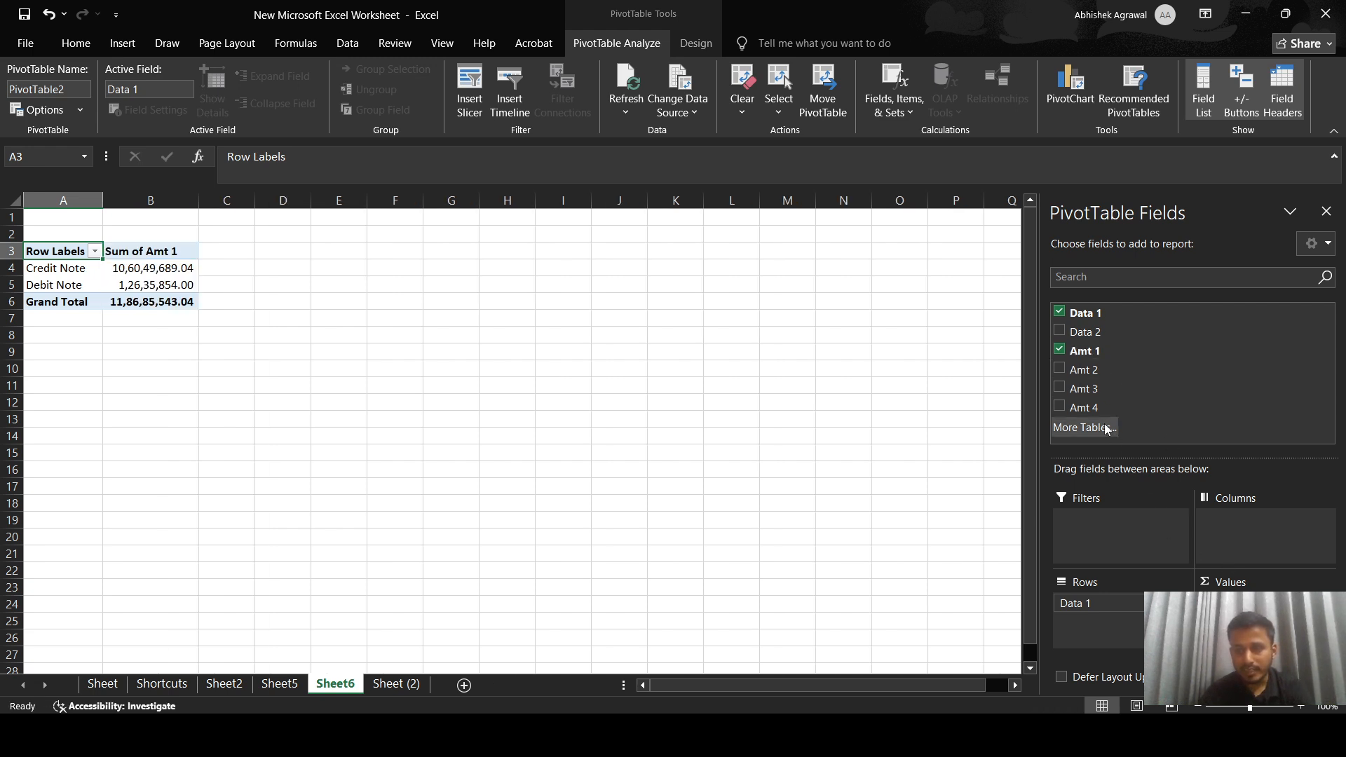
left_click(1059, 370)
left_click(1059, 389)
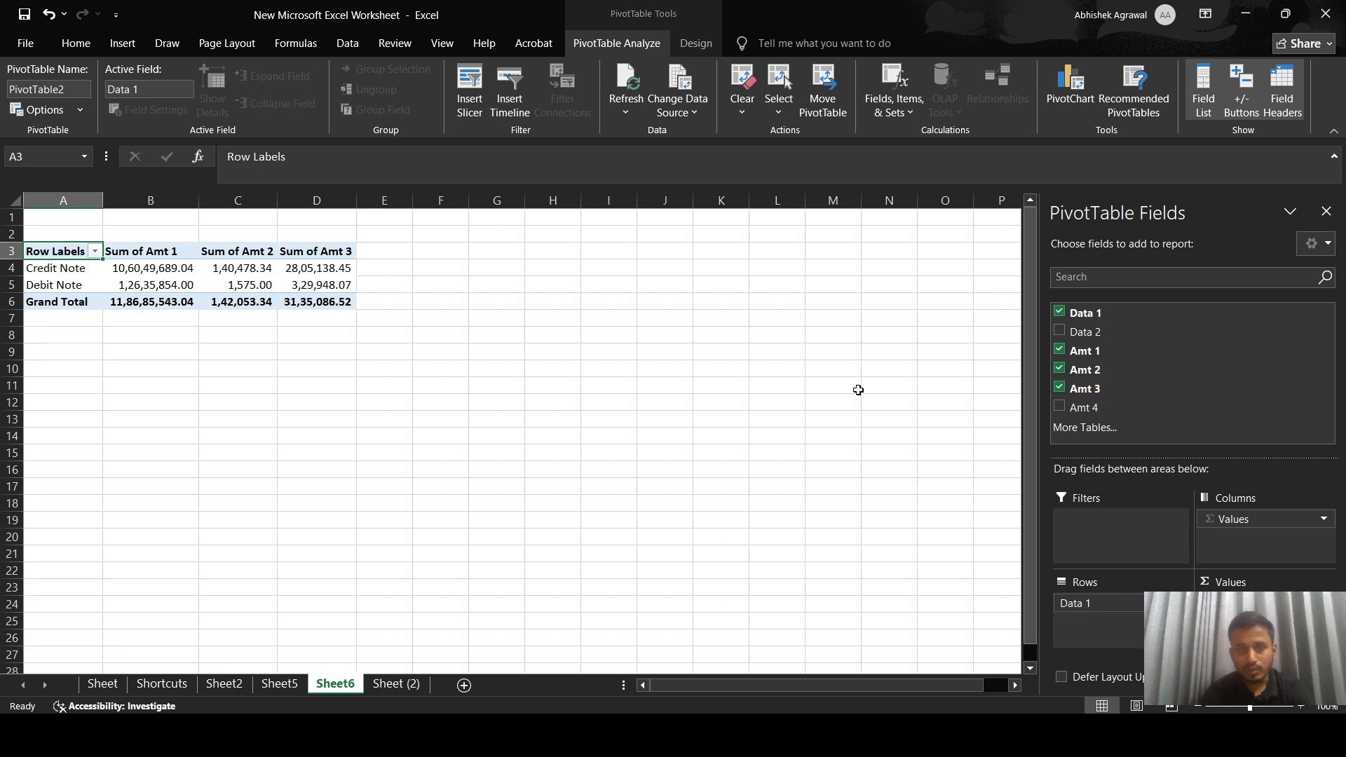
left_click(1077, 405)
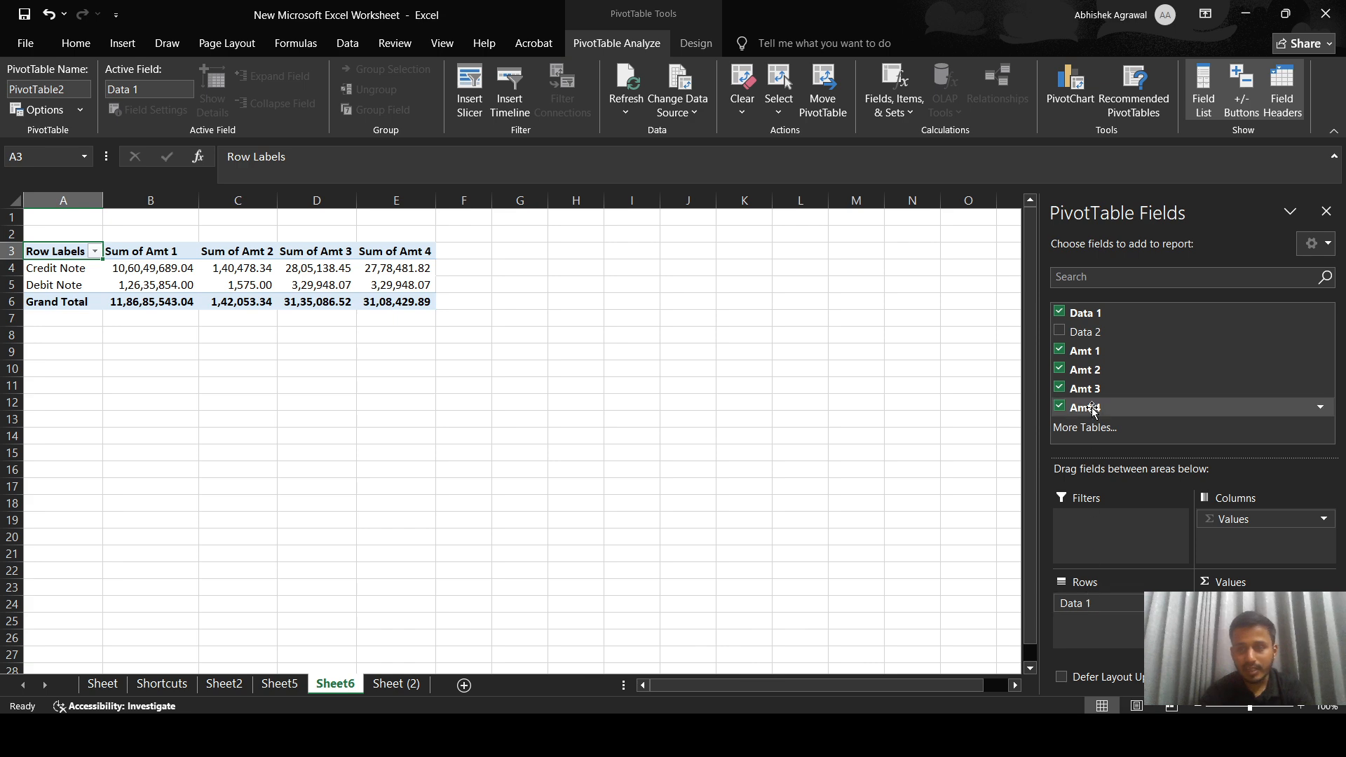
left_click_drag(1086, 332, 1097, 620)
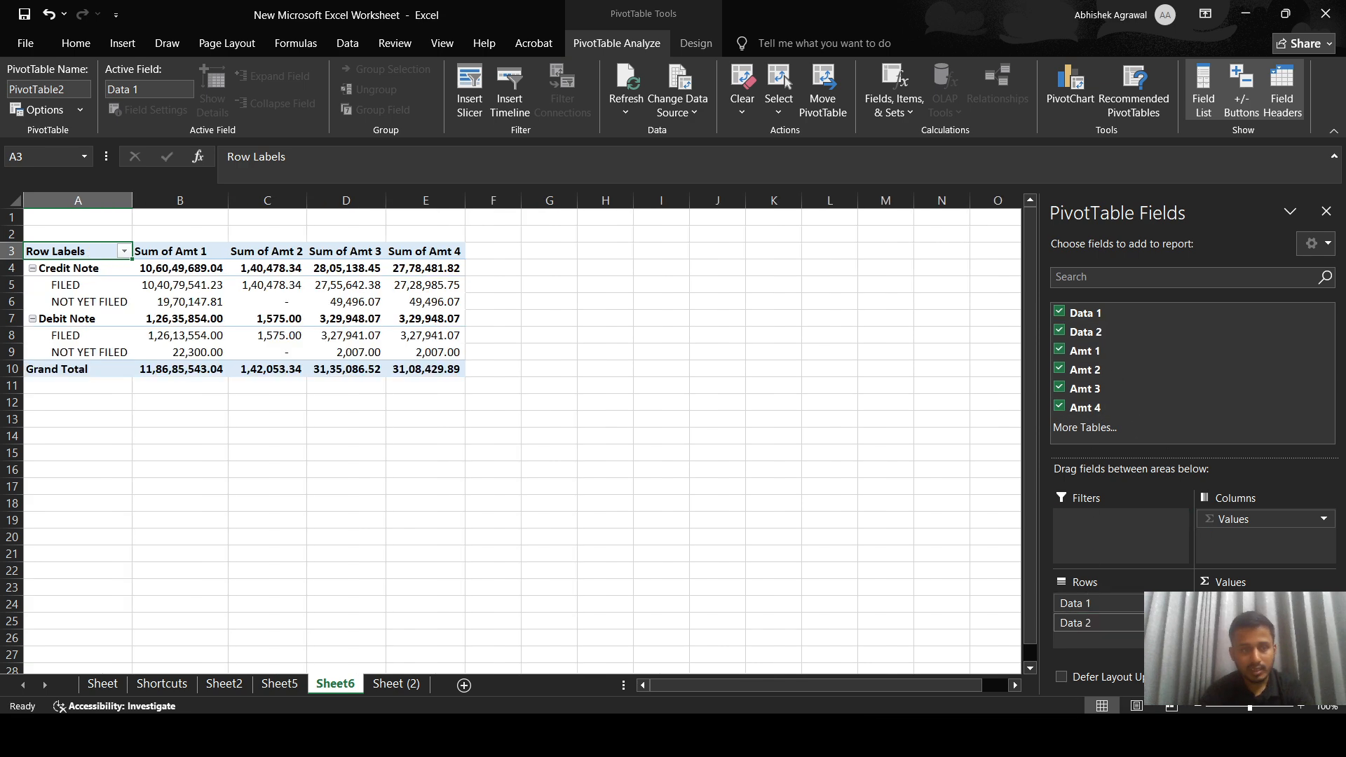
Step: Compare the Data 1 row grouping with the one that has Data 2 above Data 1, and restore Data 1 on top
left_click_drag(69, 268, 419, 268)
left_click_drag(73, 285, 421, 301)
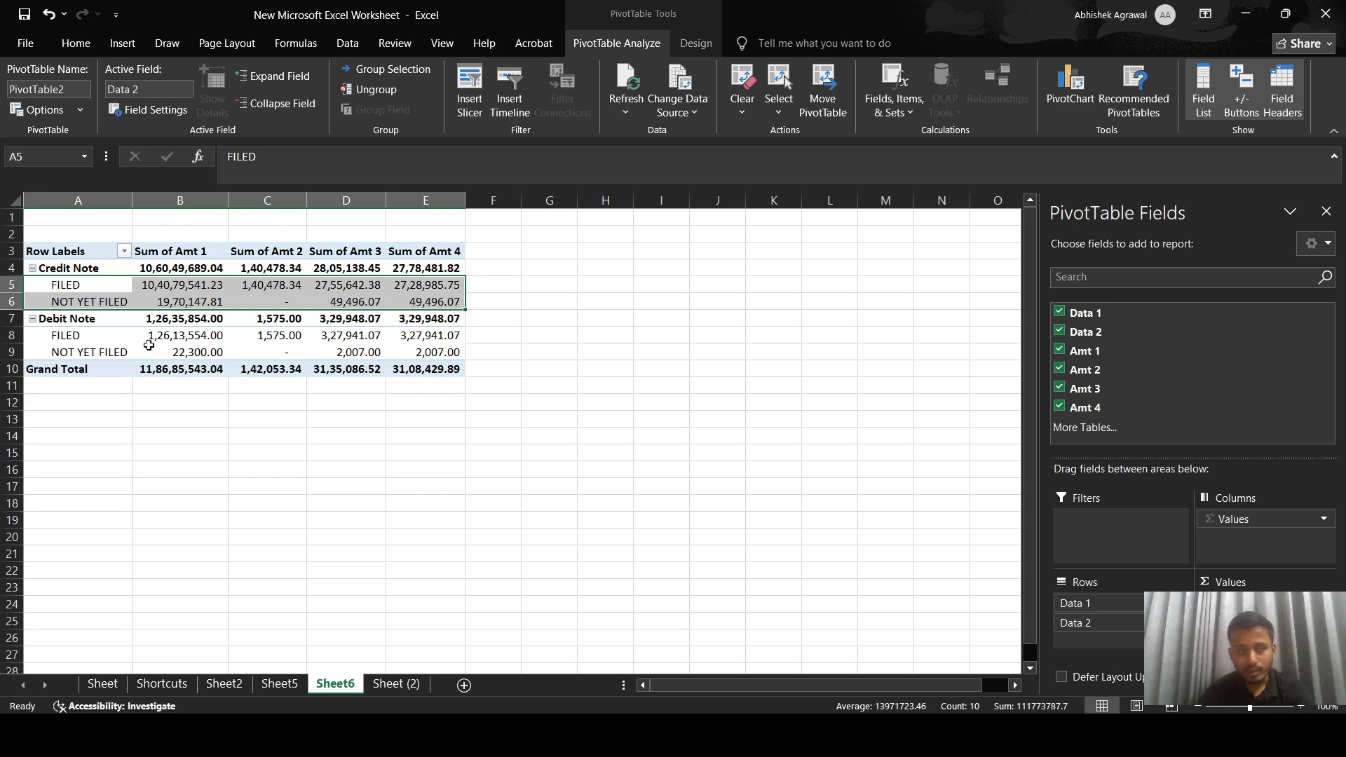
left_click(12, 269)
left_click_drag(12, 285, 272, 304)
mouse_move(1121, 622)
left_mouse_down()
mouse_move(1138, 622)
mouse_move(1121, 599)
left_mouse_up()
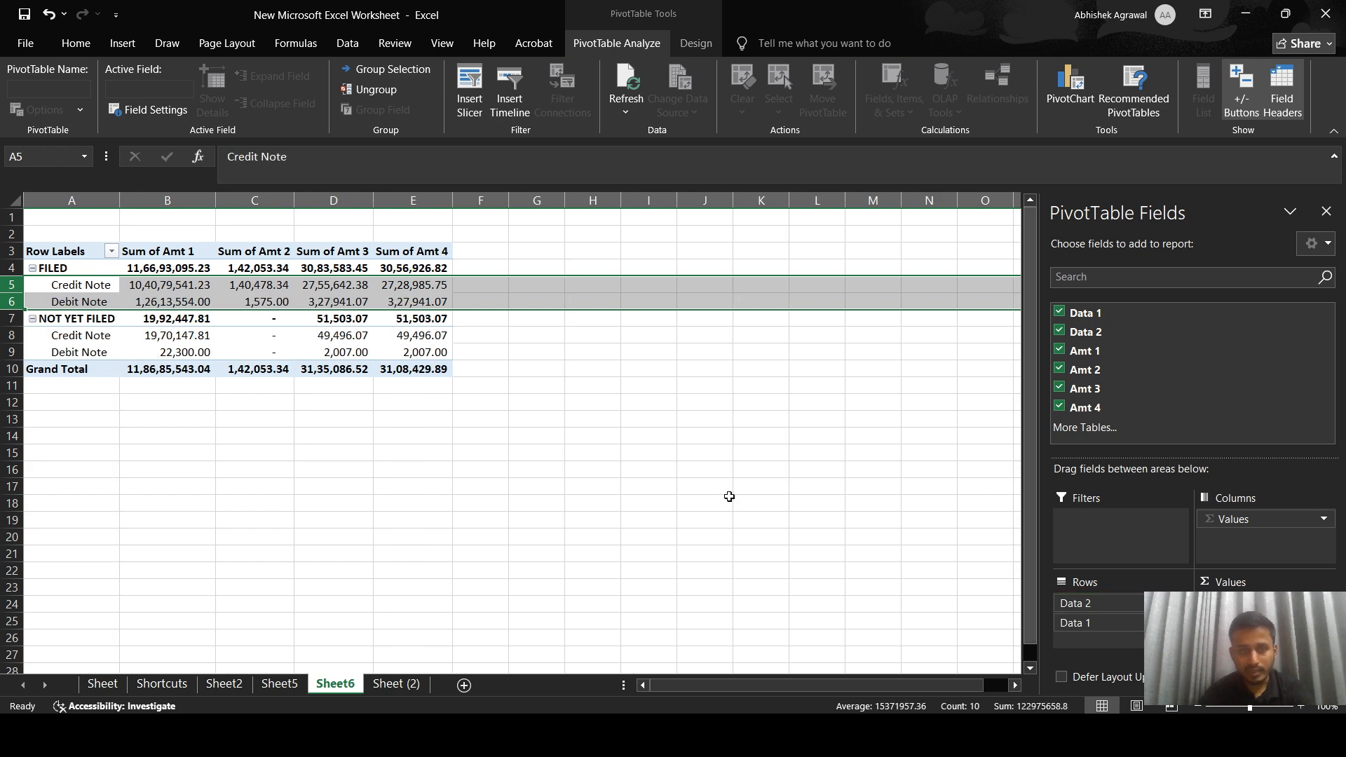
left_click(10, 267)
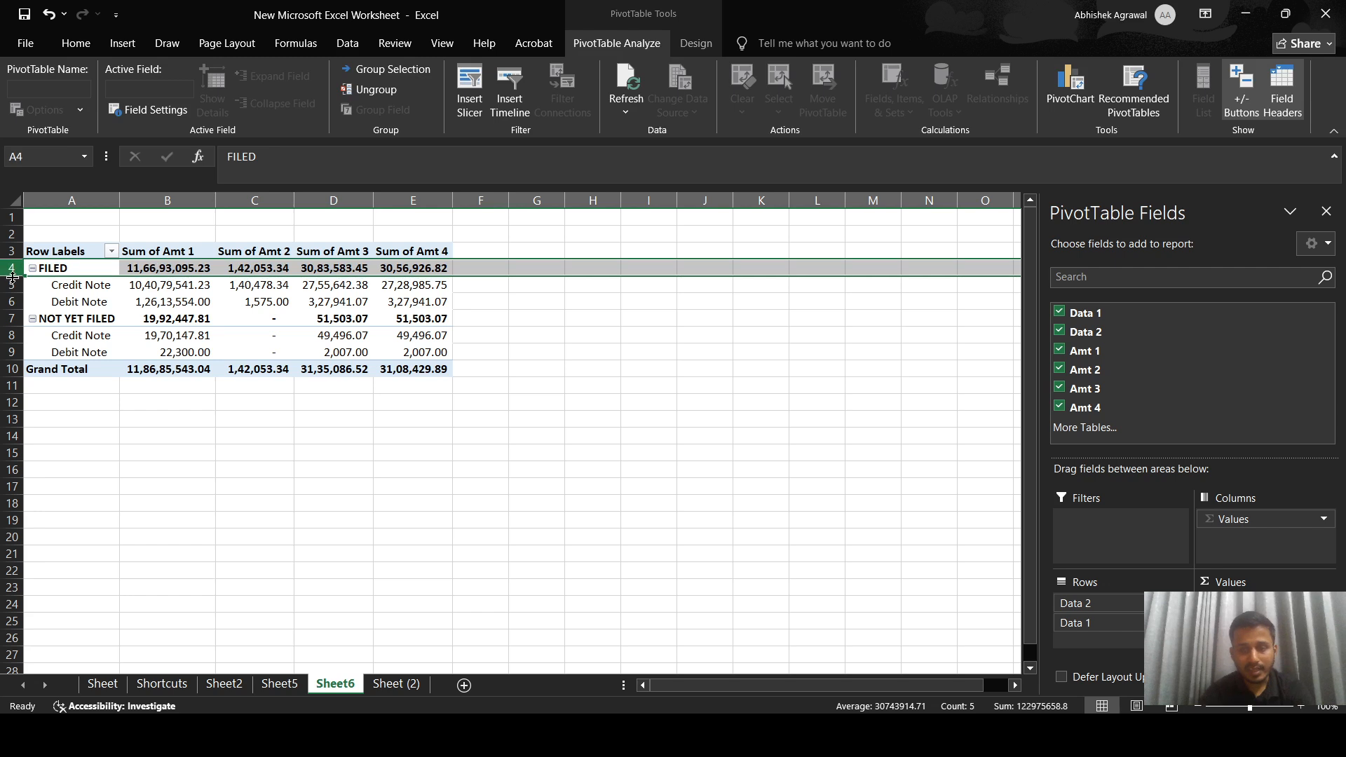
left_click_drag(12, 285, 10, 347)
left_click(9, 318)
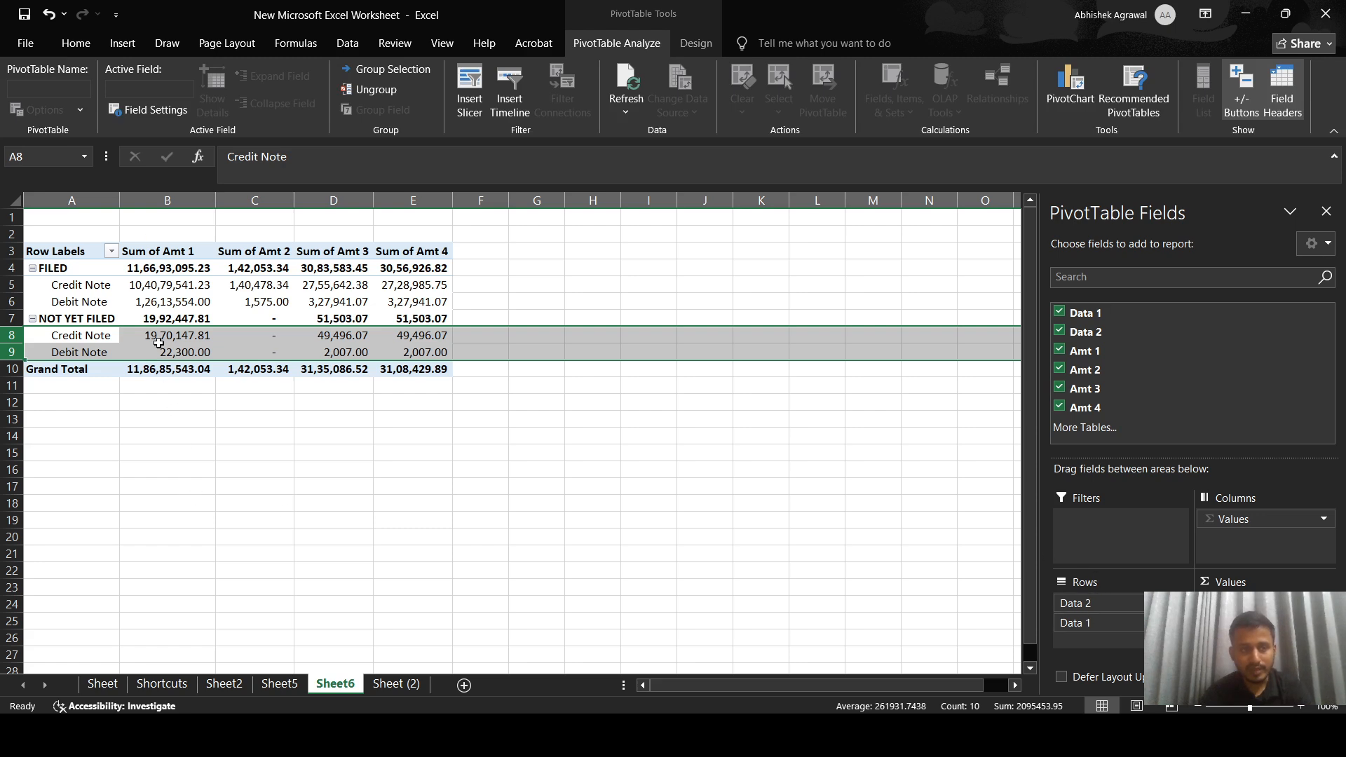
left_click_drag(1110, 623, 1104, 600)
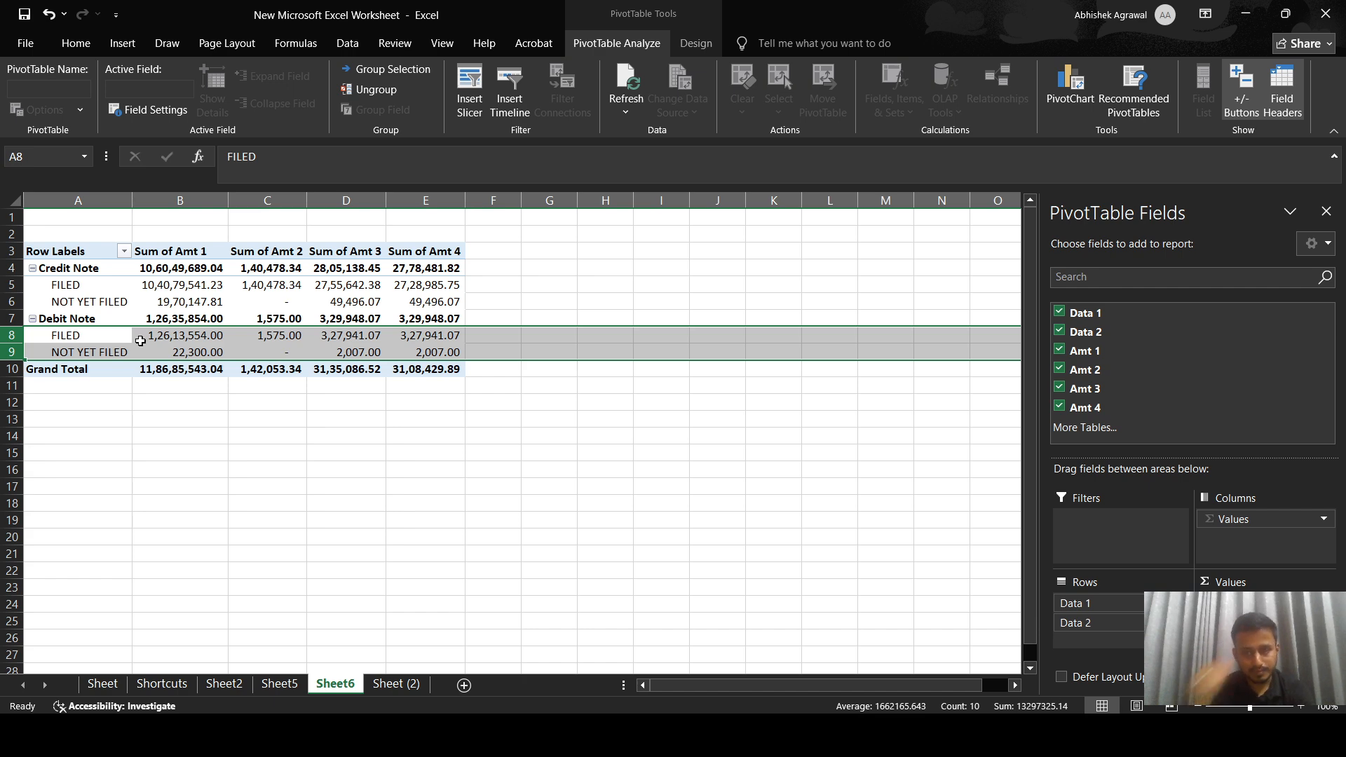
Step: Rename the PivotTable as "CA Gyaan Sadhna"
mouse_move(140, 341)
left_click(143, 316)
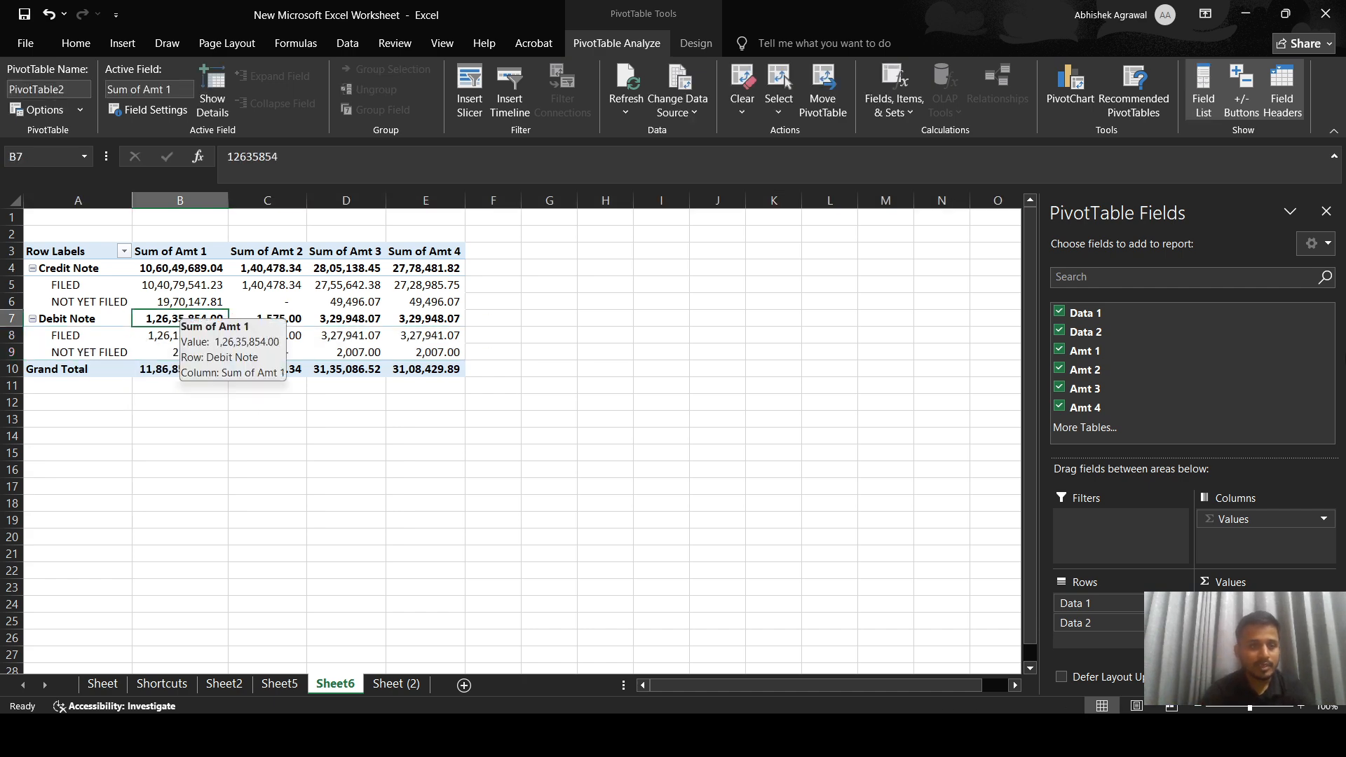
left_click(96, 247)
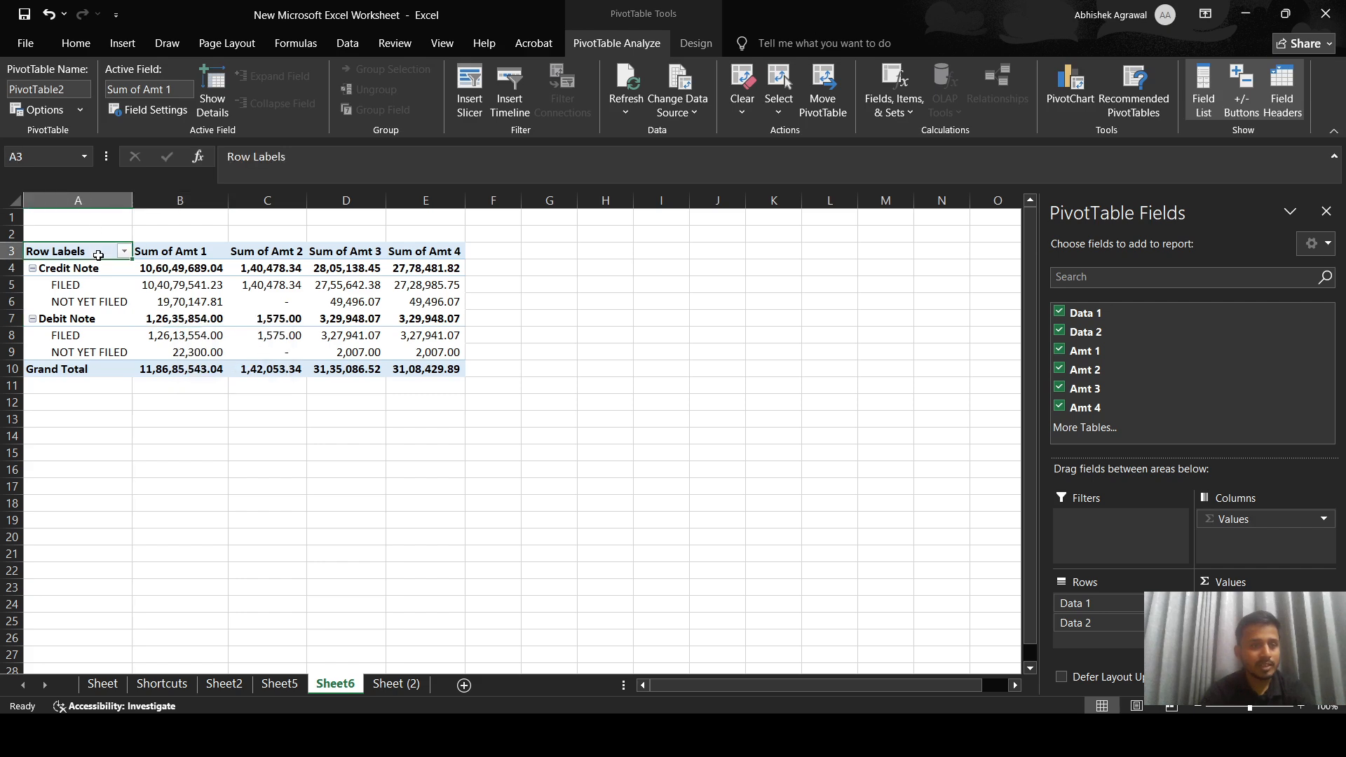
left_click(194, 247)
left_click(83, 93)
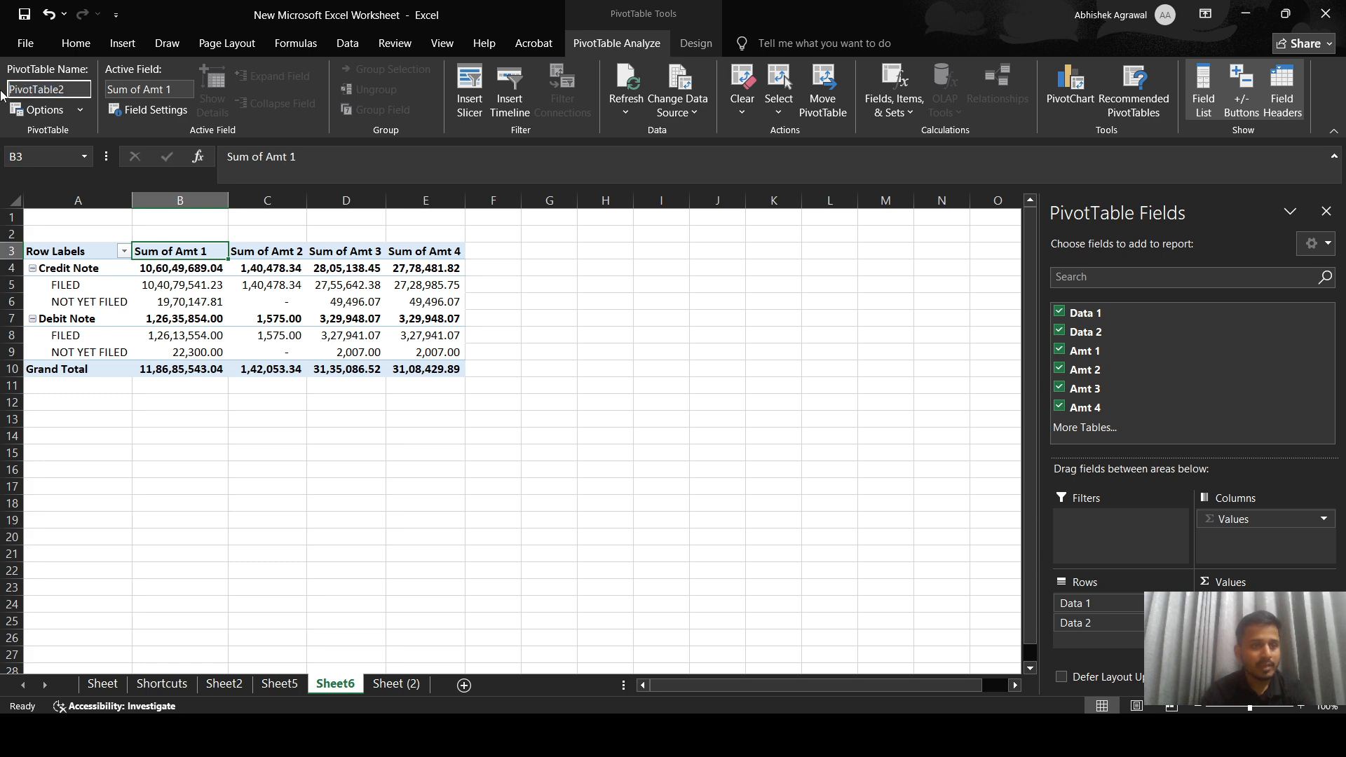
left_click_drag(72, 94, 2, 93)
type("CA Gyaa")
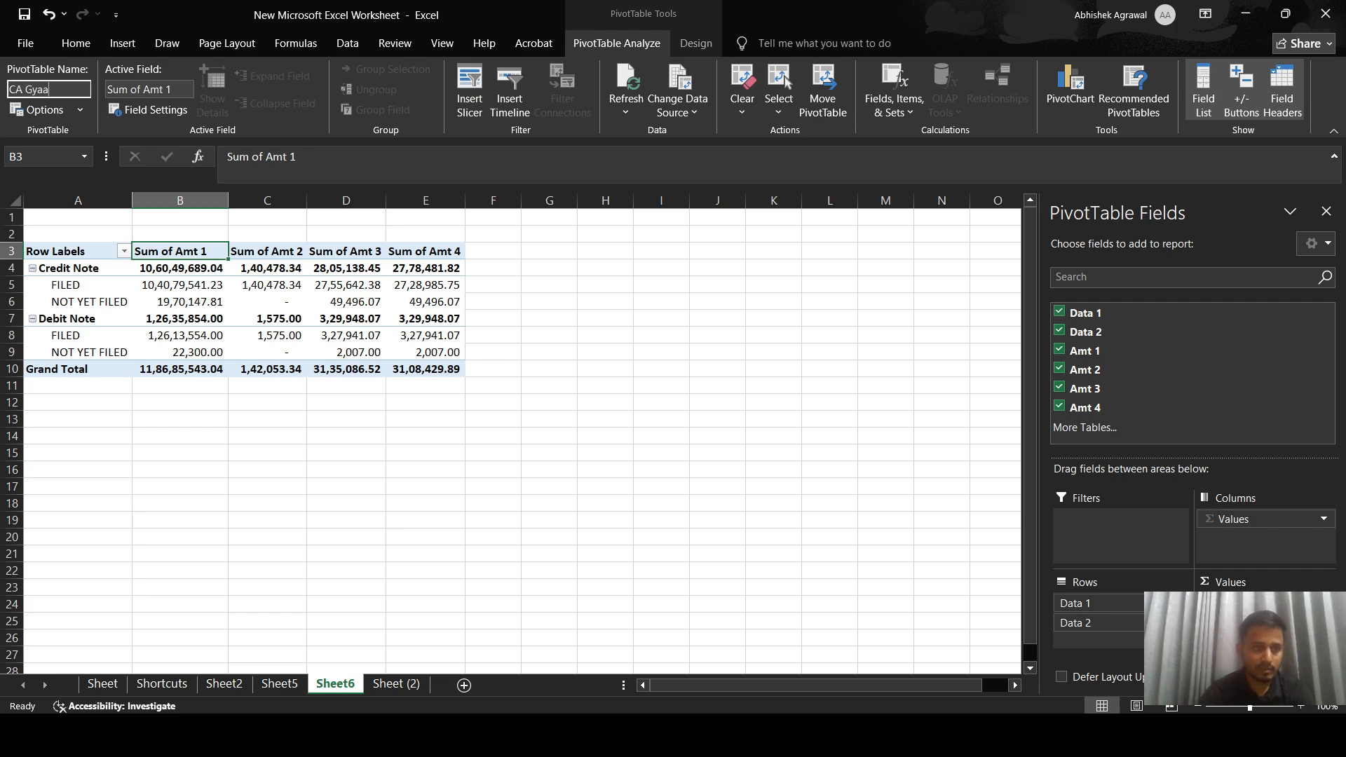
type("n sadhna")
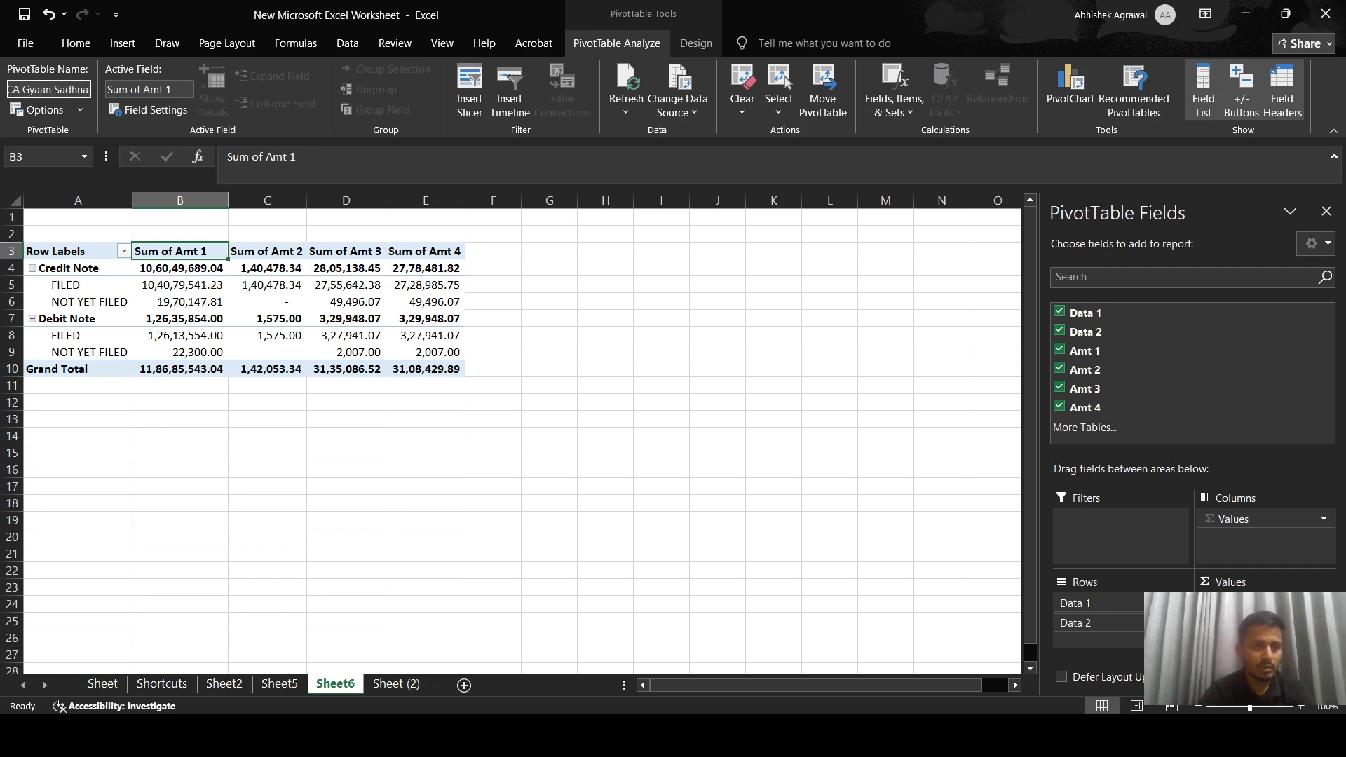
left_click(263, 298)
Step: Rename the Sum of Amt 1 value field as "Amount 1"
left_click(168, 253)
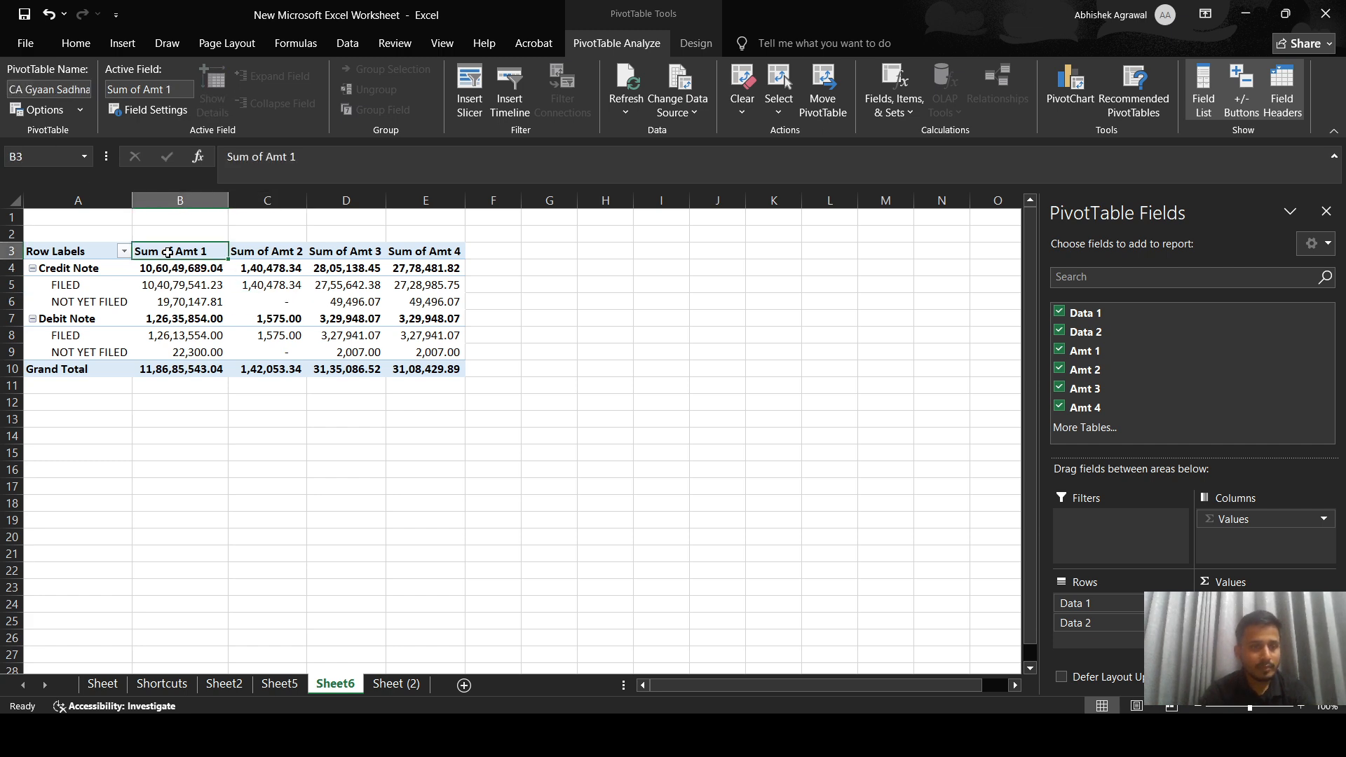
left_click(270, 245)
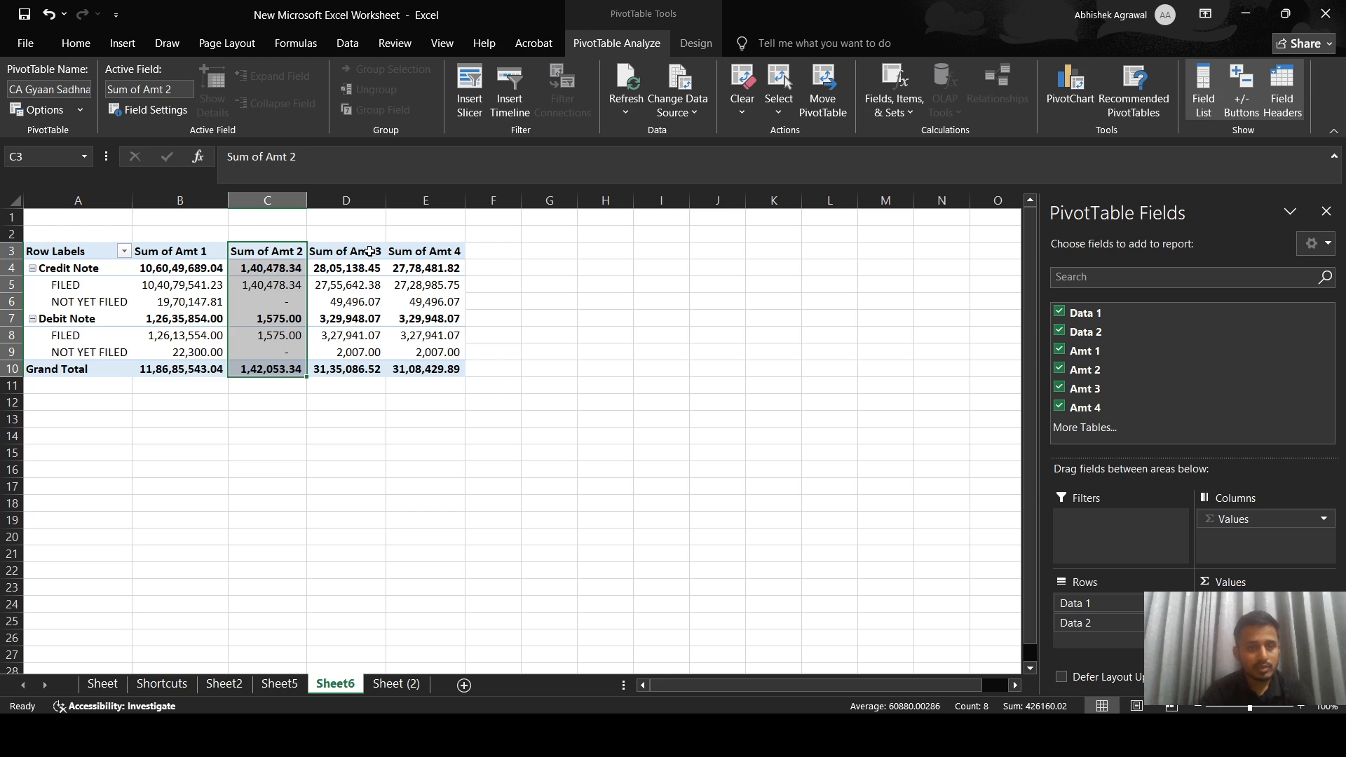
left_click(343, 247)
left_click(436, 251)
left_click(198, 251)
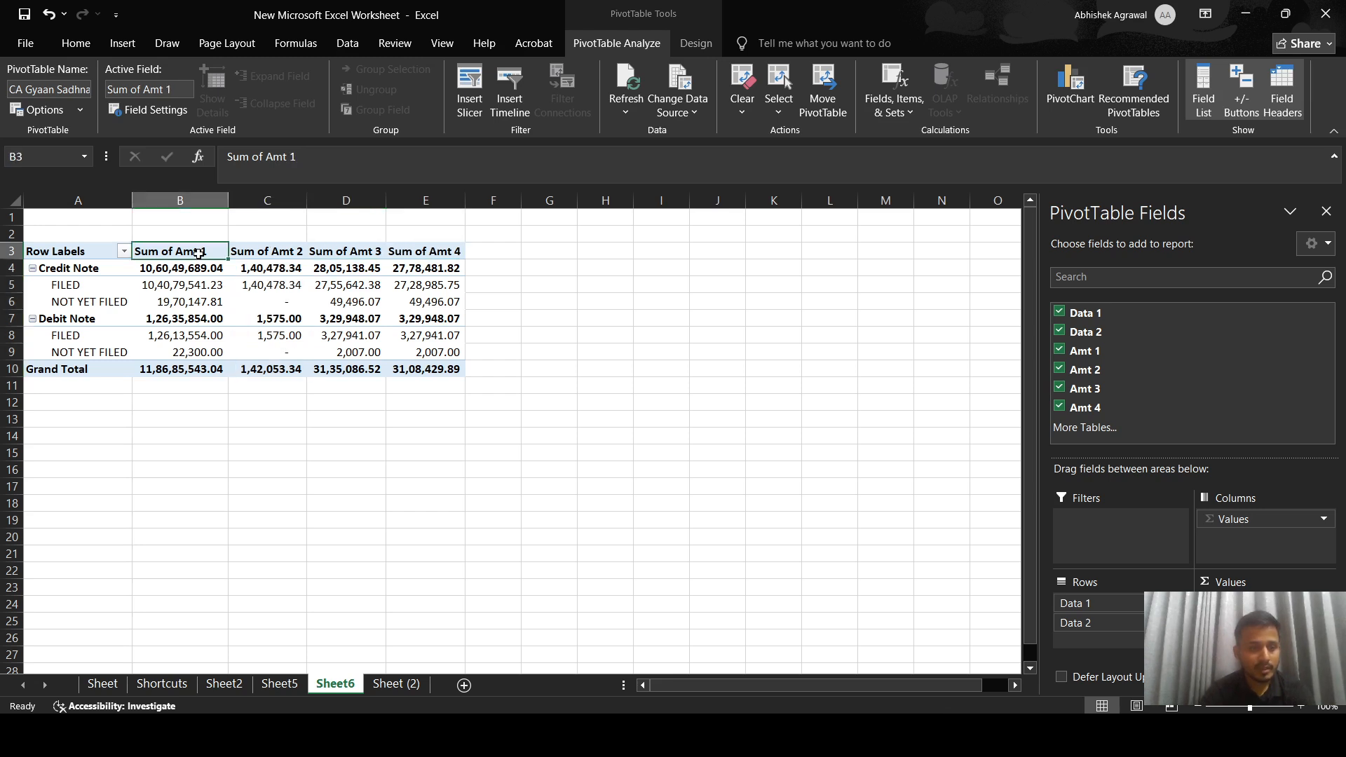
left_click(171, 94)
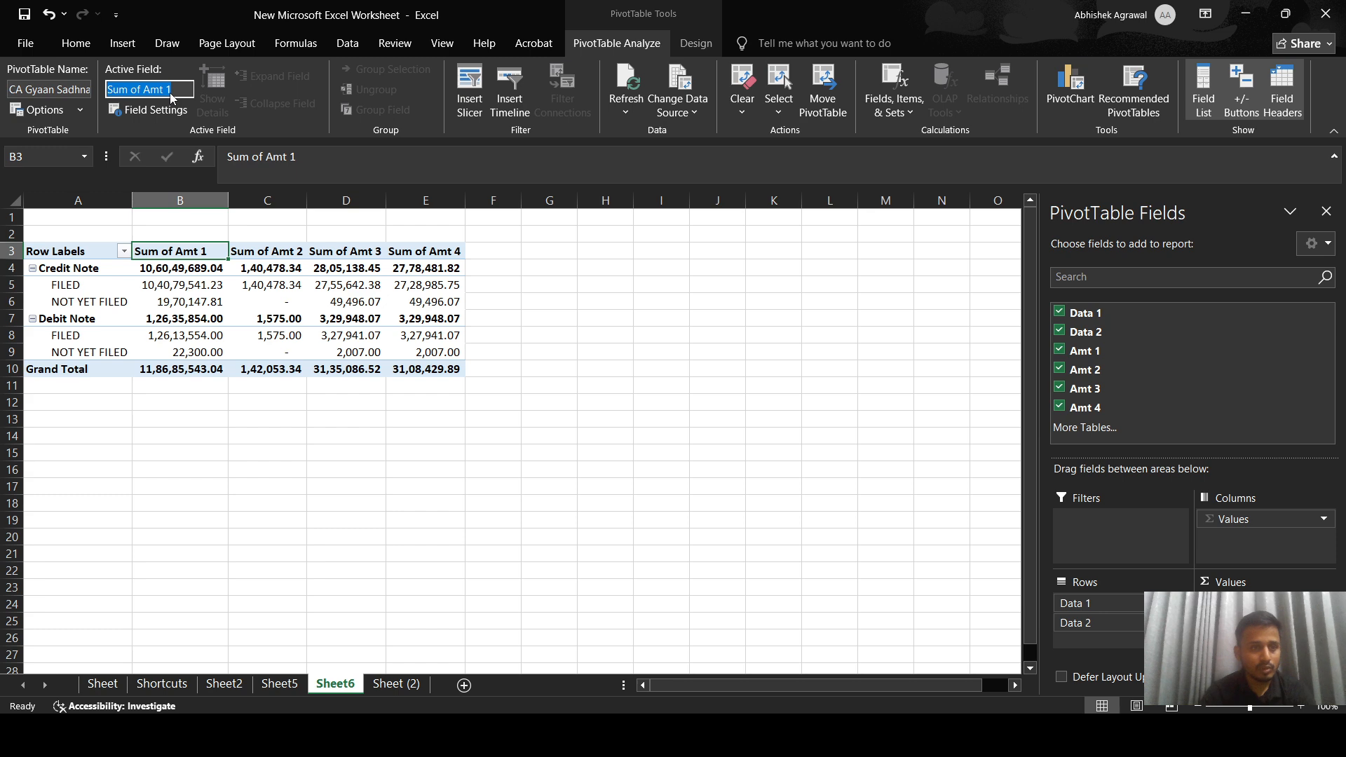
type("Amount")
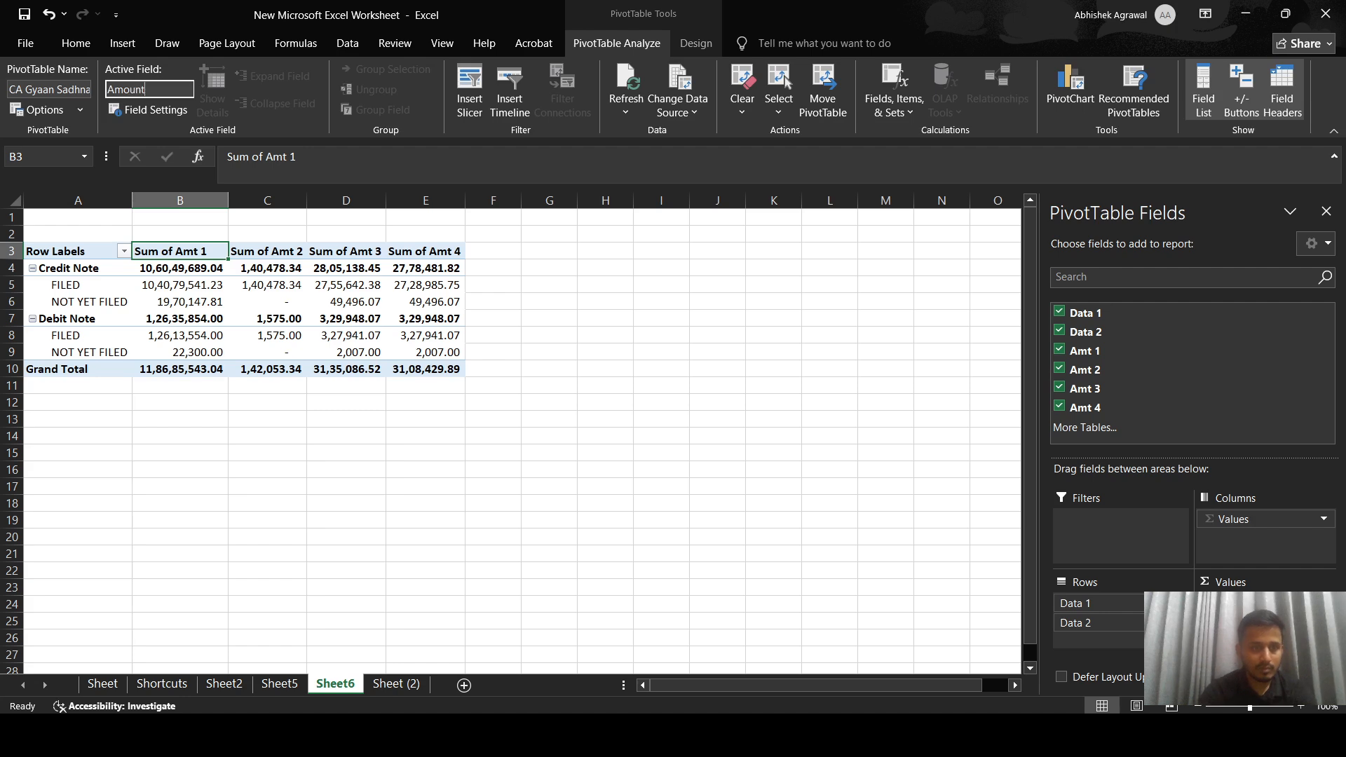
key("Return")
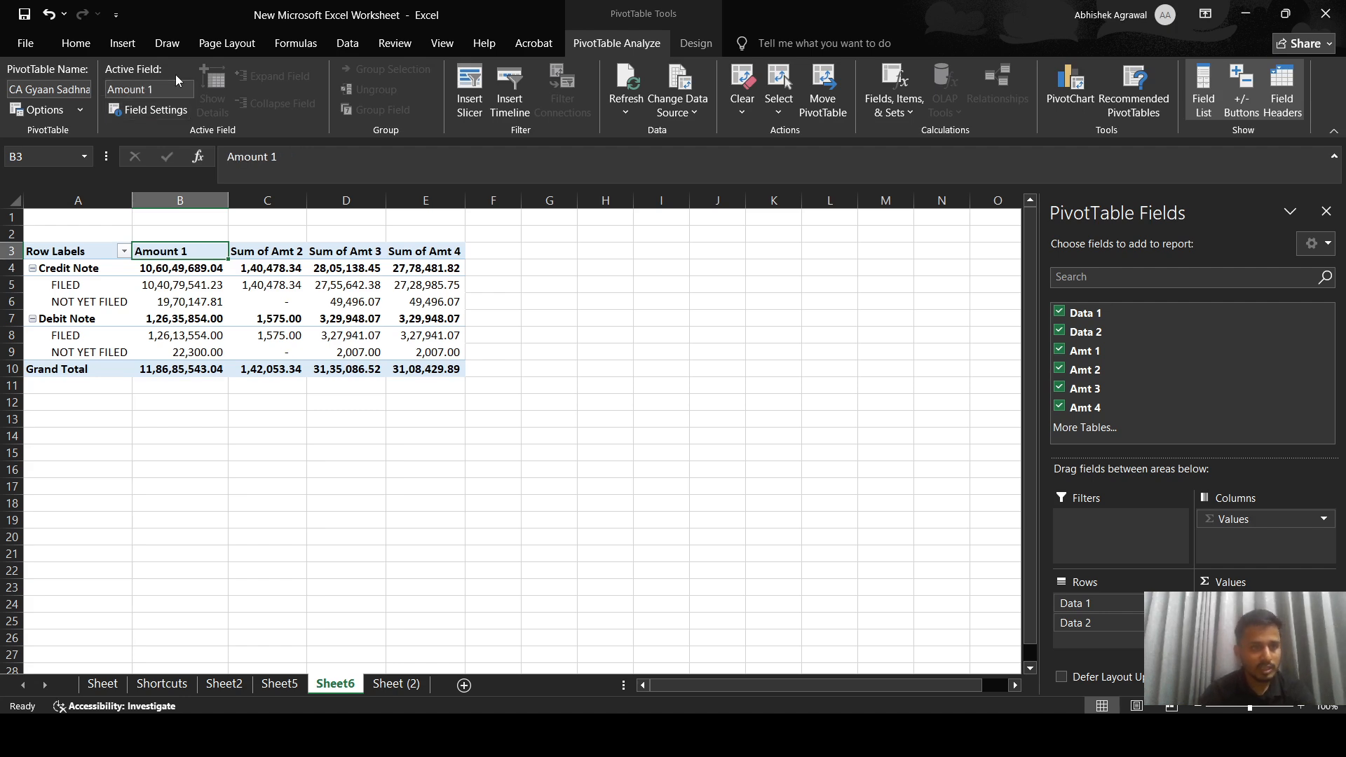
Step: Rename the Sum of Amt 2 value field as "Amount 2"
left_click(276, 243)
left_click(270, 251)
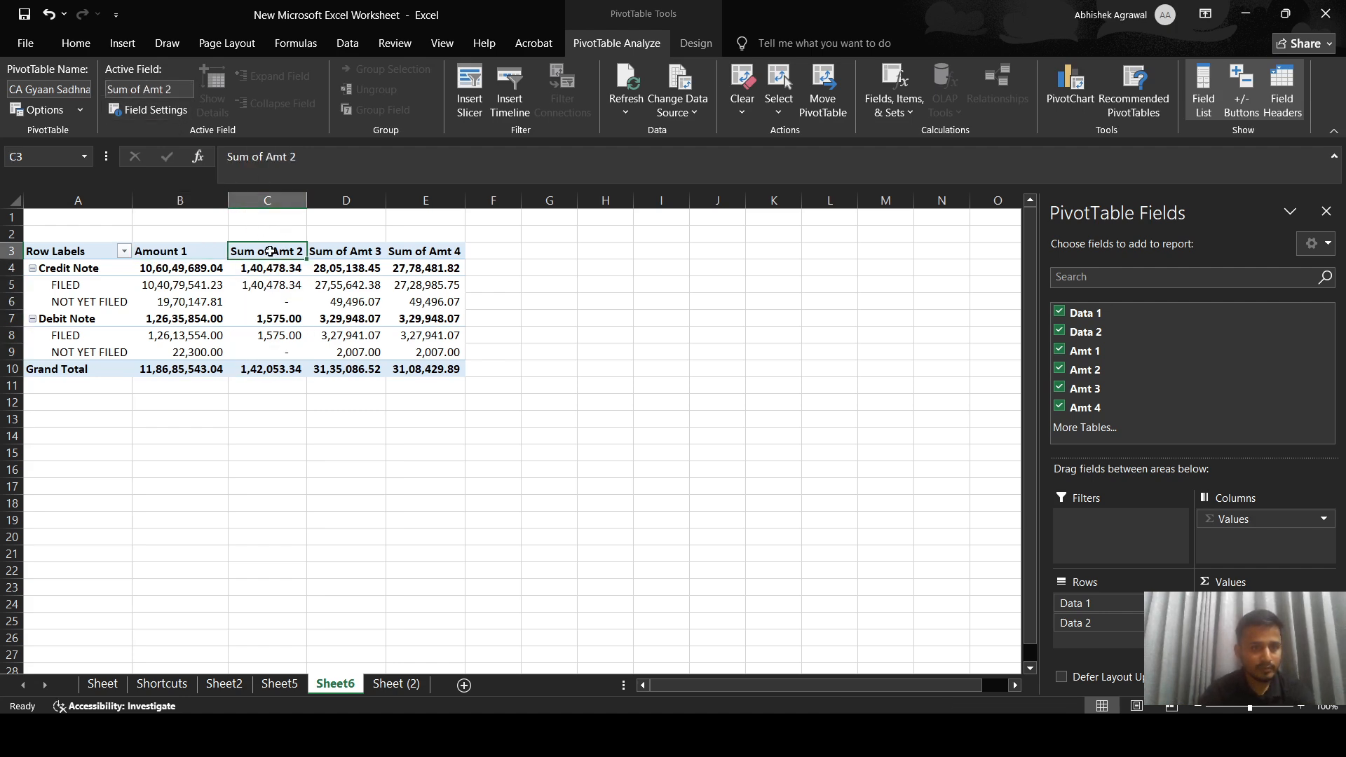
left_click(168, 89)
type("Amount")
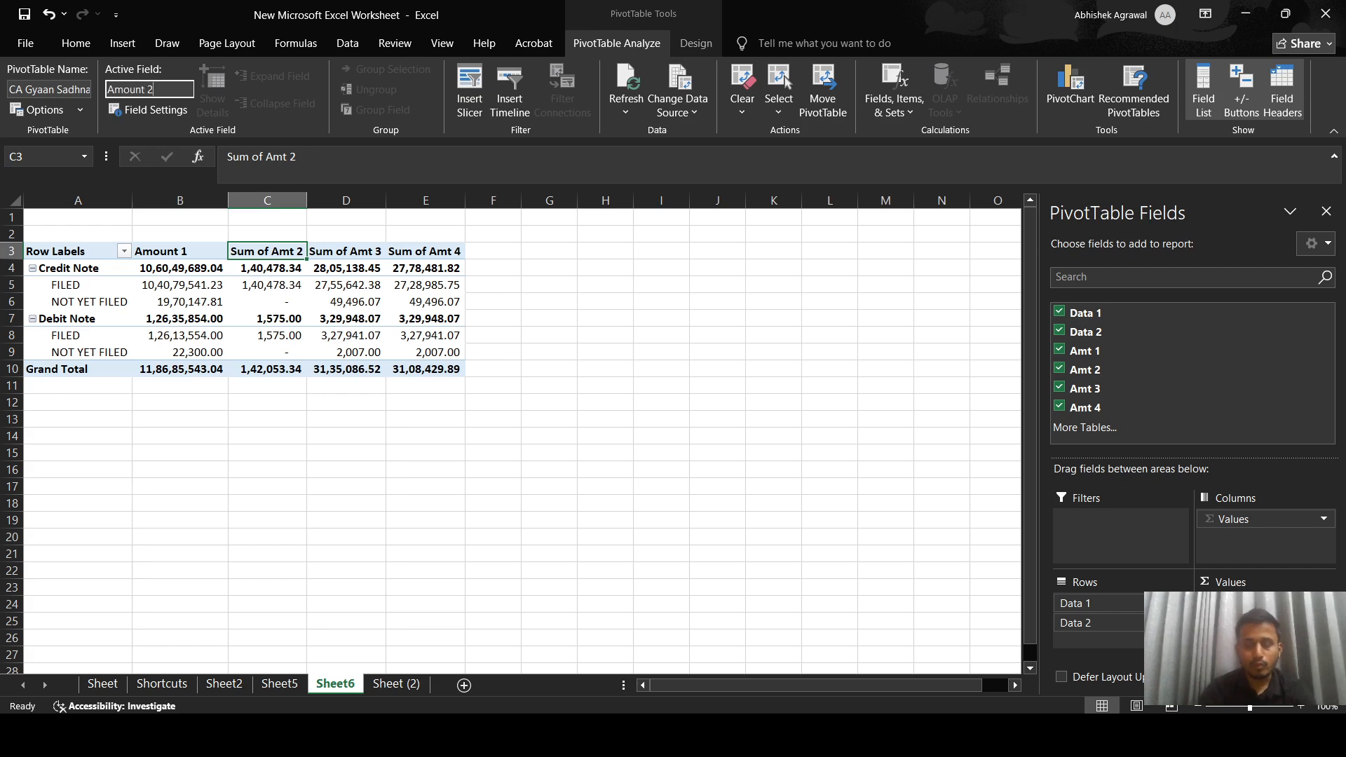
key("Return")
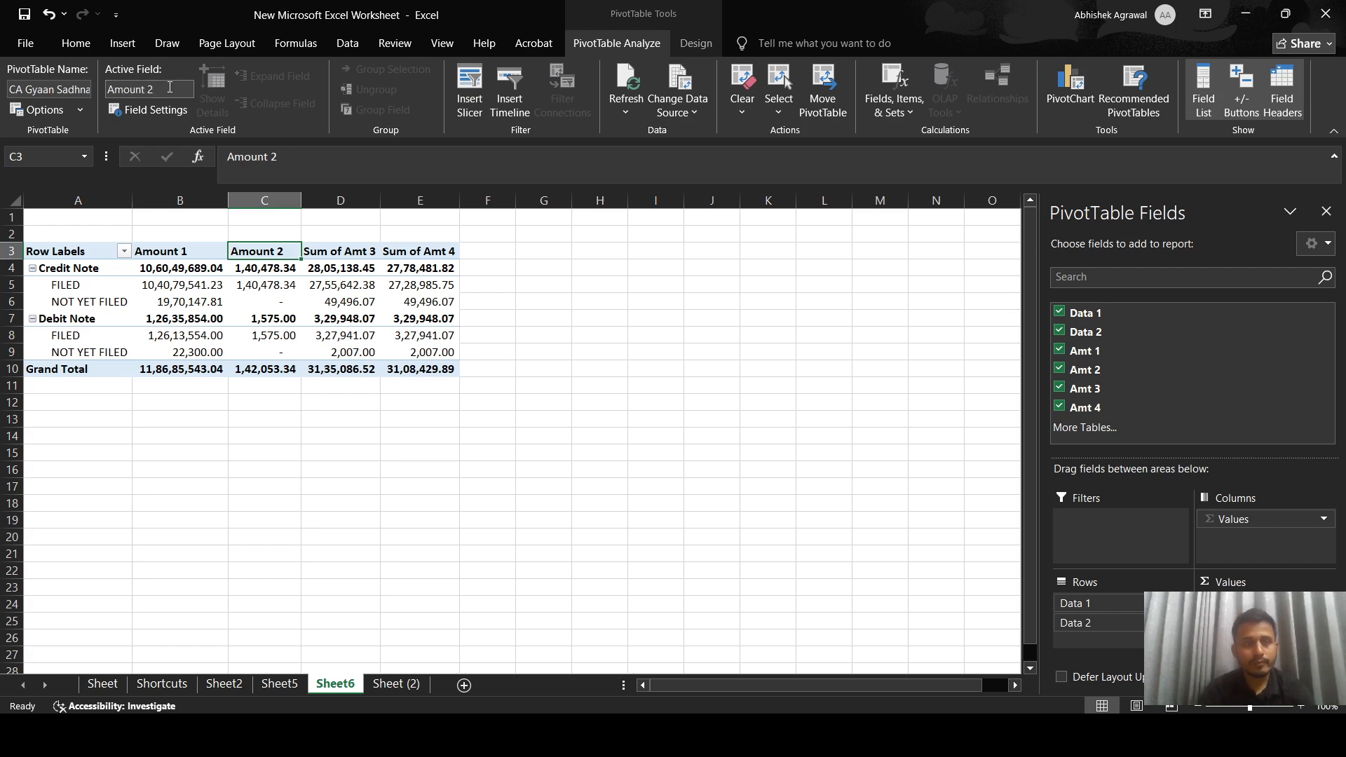
Step: Rename the Sum of Amt 3 value field as "Amount 3"
left_click(379, 241)
left_click(378, 241)
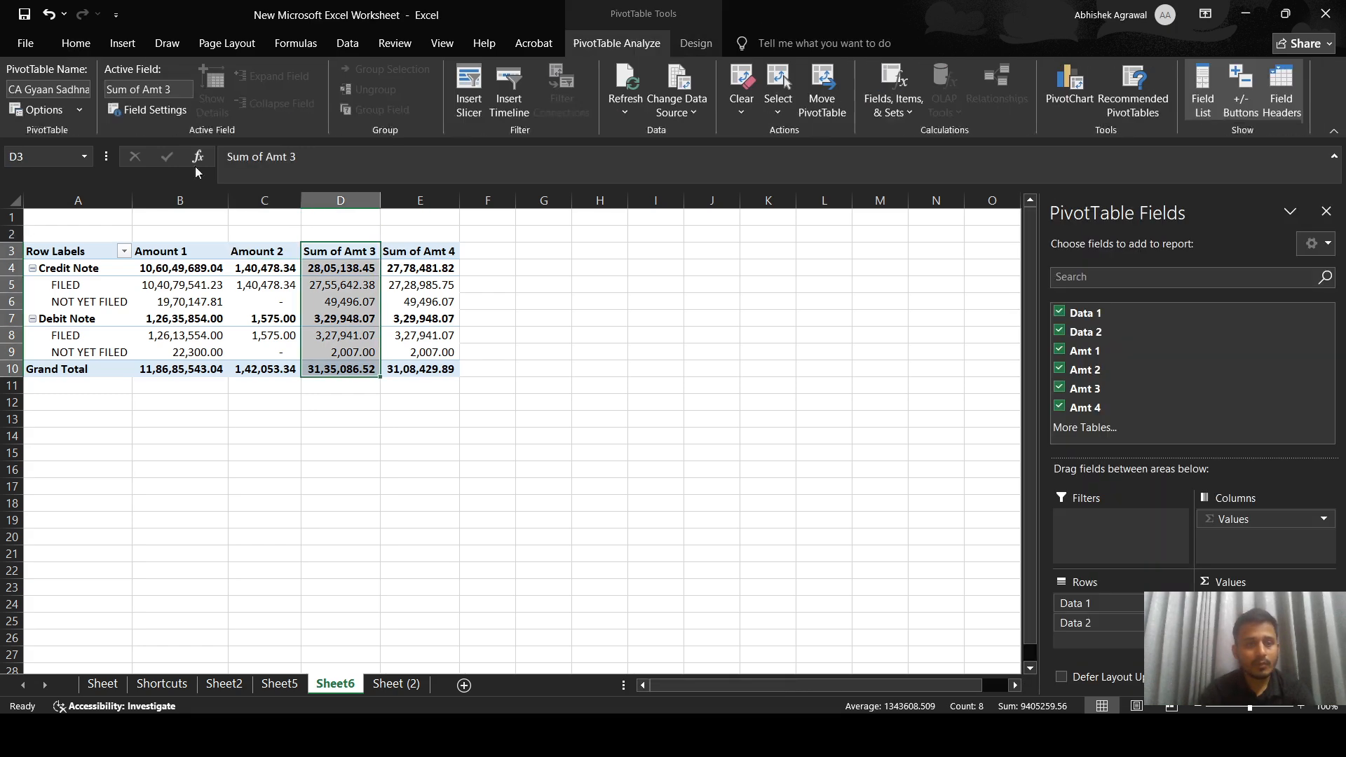
left_click(174, 93)
type("Amount 3")
key("Return")
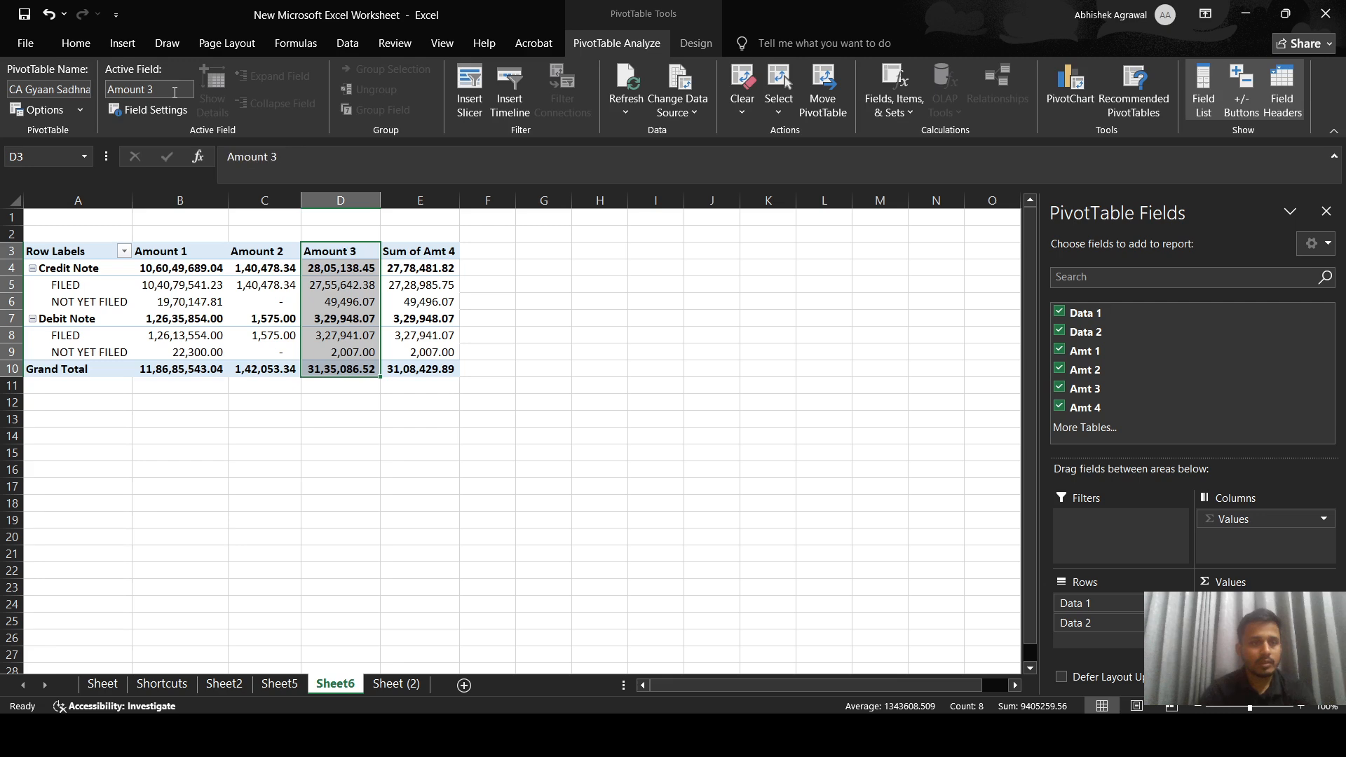
Step: Rename the Sum of Amt 4 value field as "Amount 4"
left_click(419, 245)
left_click(182, 84)
type("Am")
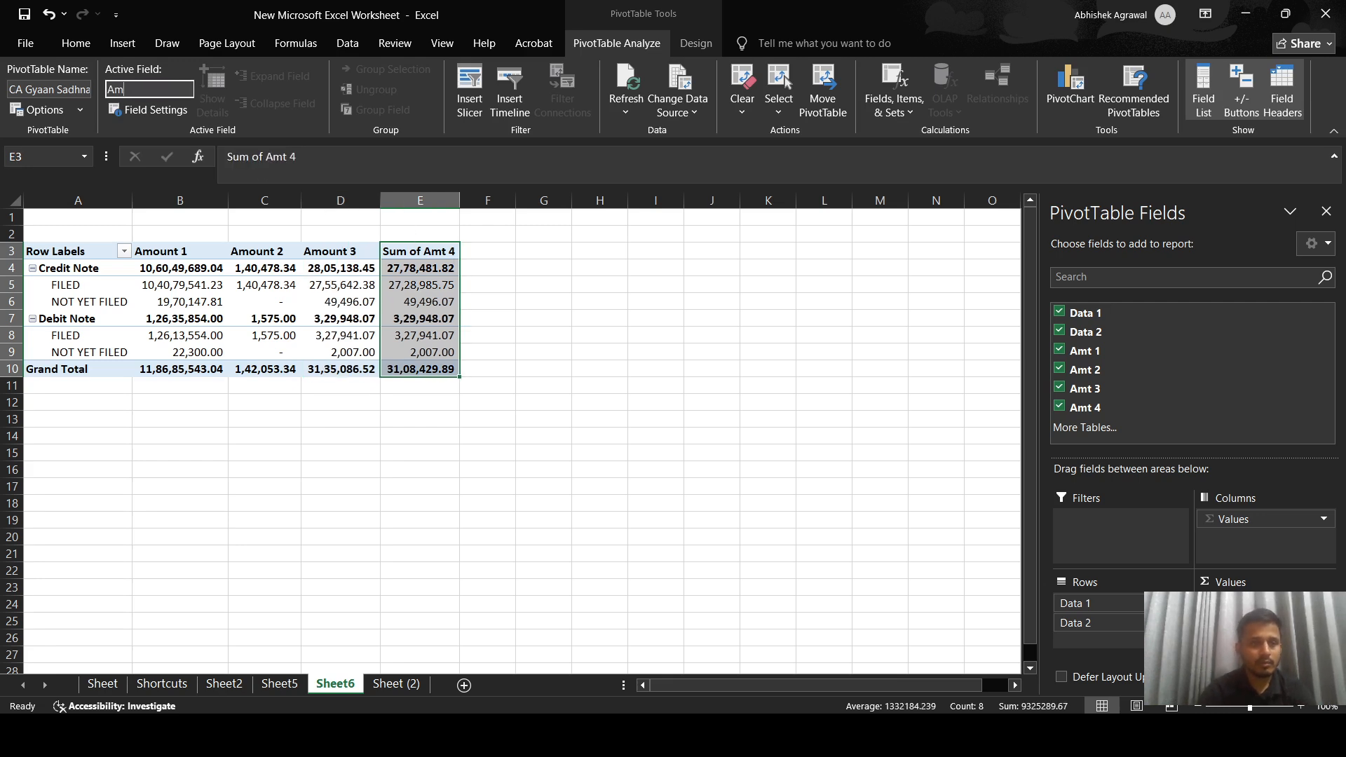
key("Return")
left_click(285, 266)
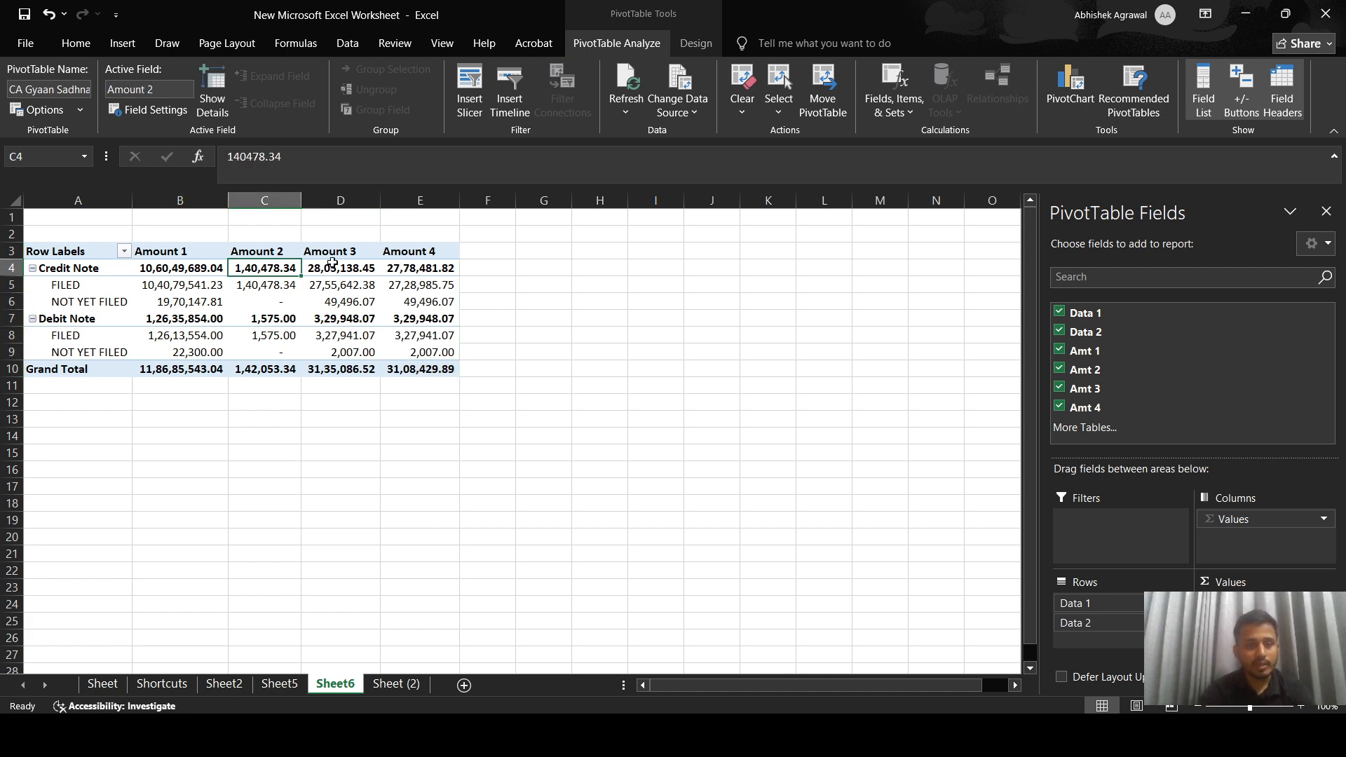
Step: Turn off autofitting of column widths on update in the PivotTable's options
left_click_drag(185, 254, 396, 251)
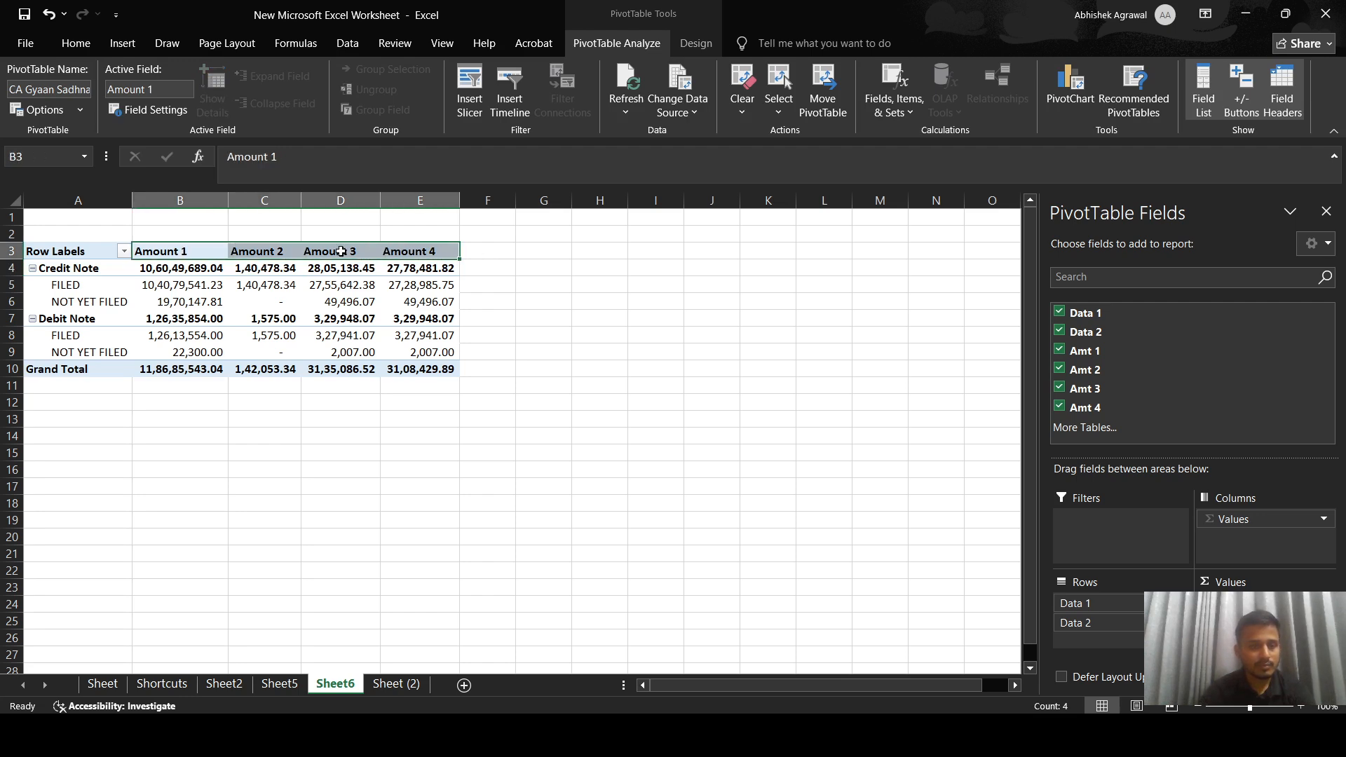
right_click(160, 256)
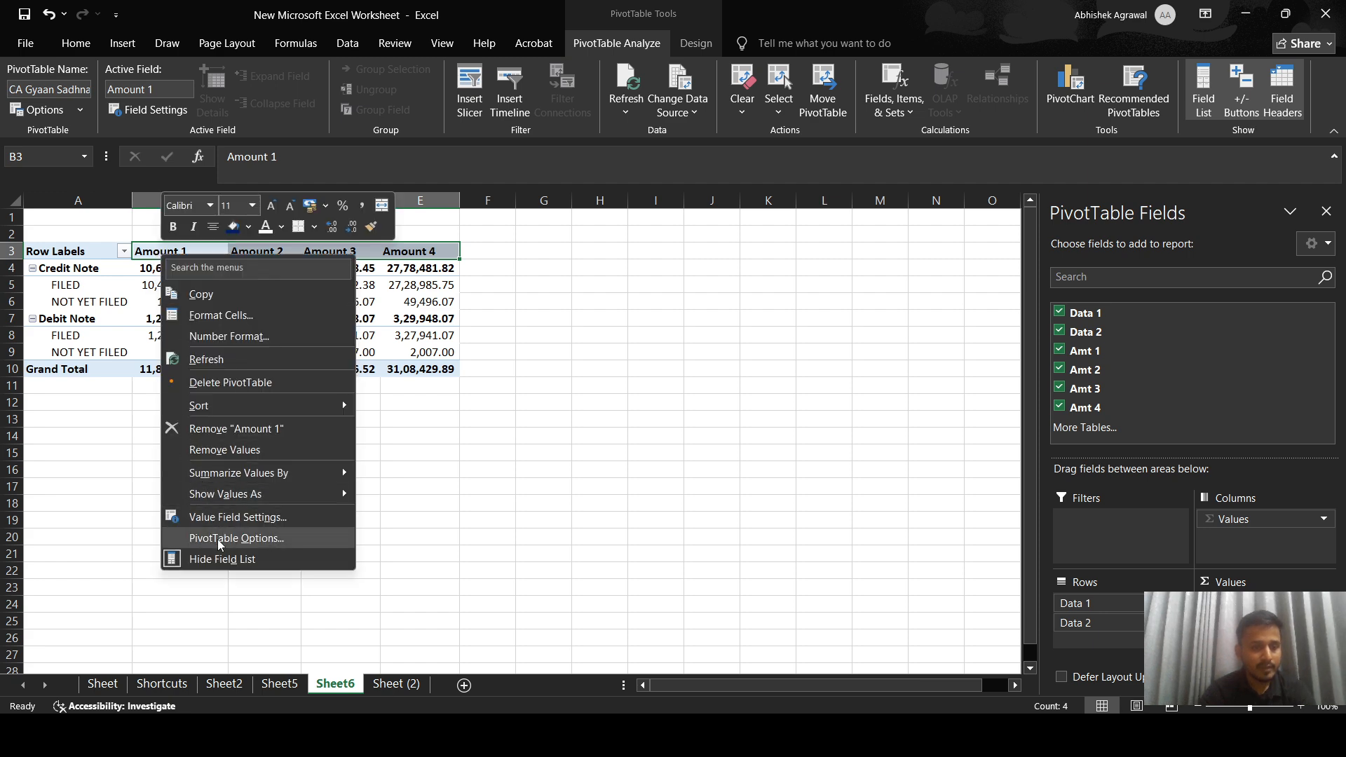
left_click(259, 539)
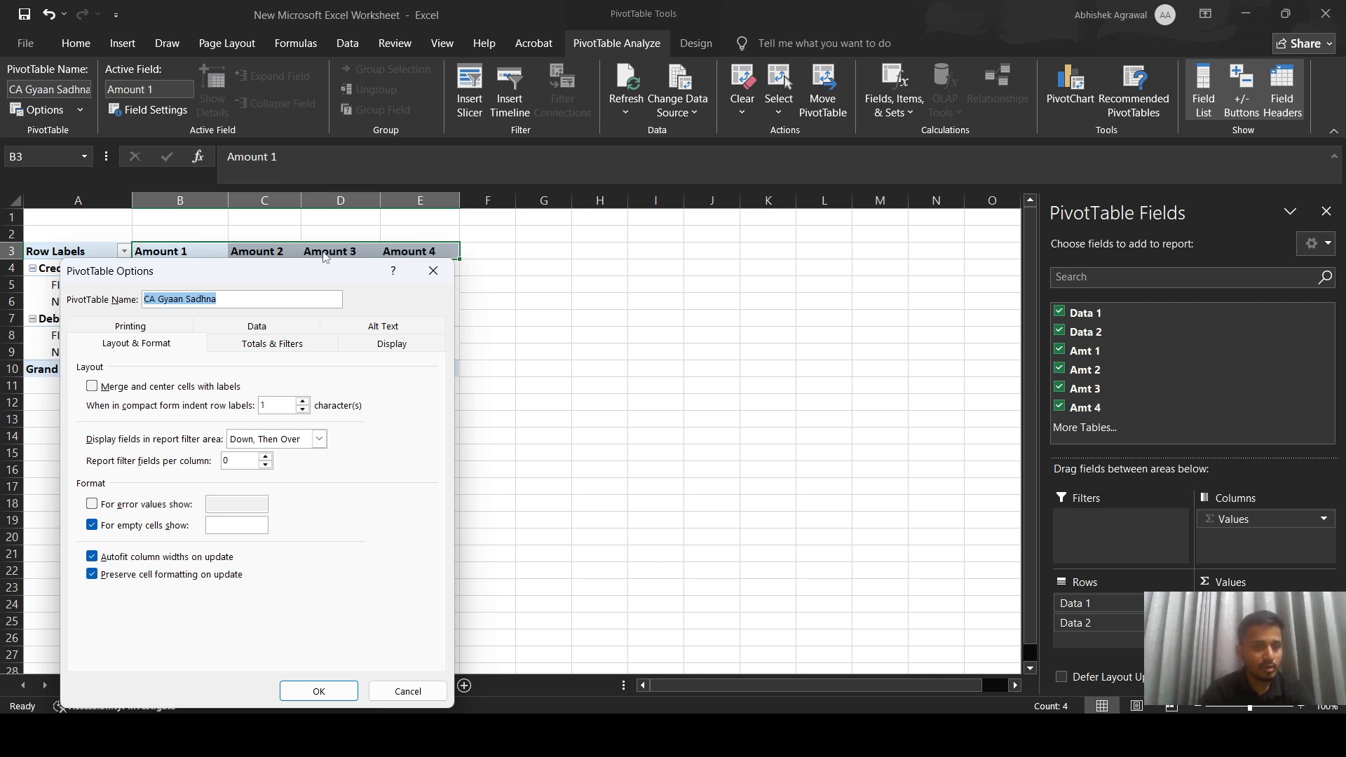
left_click(92, 560)
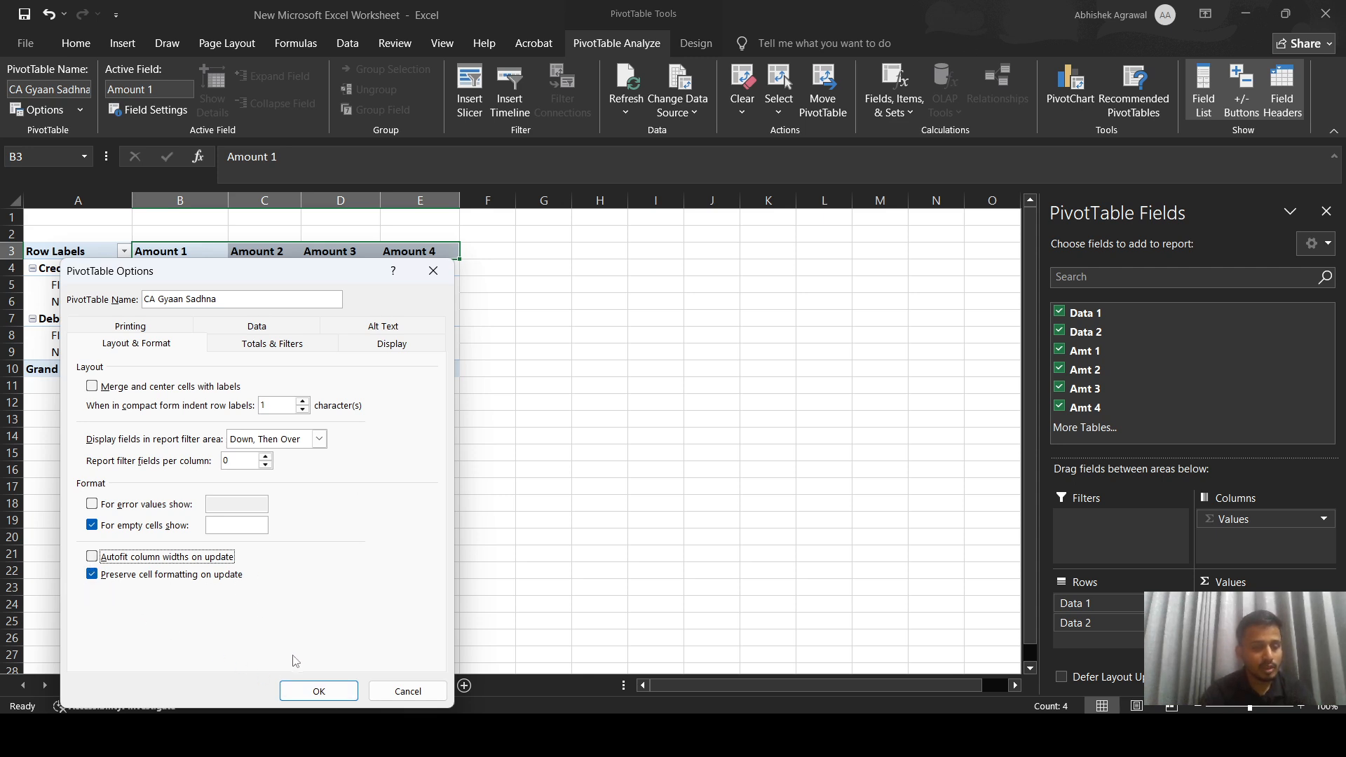
left_click(314, 692)
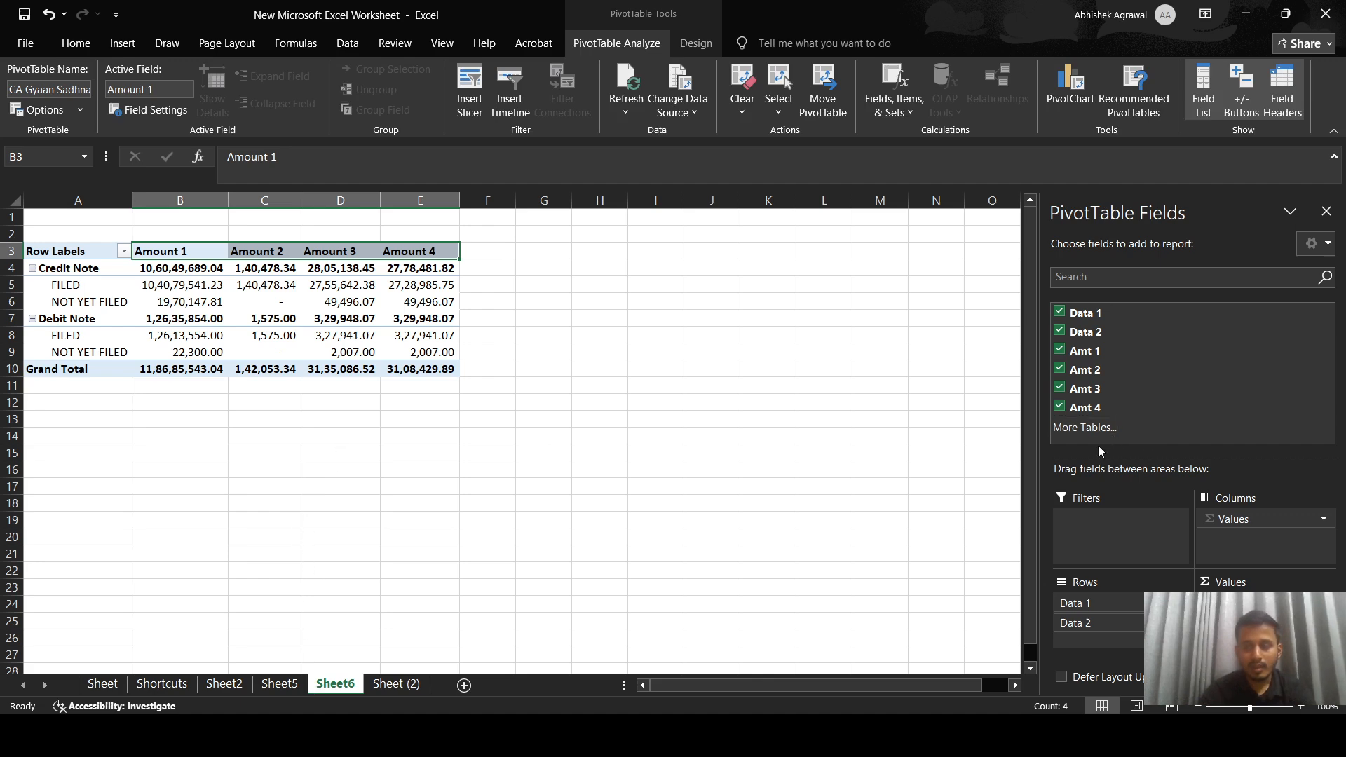
Step: Remove the Data 2 field from the PivotTable's rows, keeping only Data 1 there
left_click(70, 271)
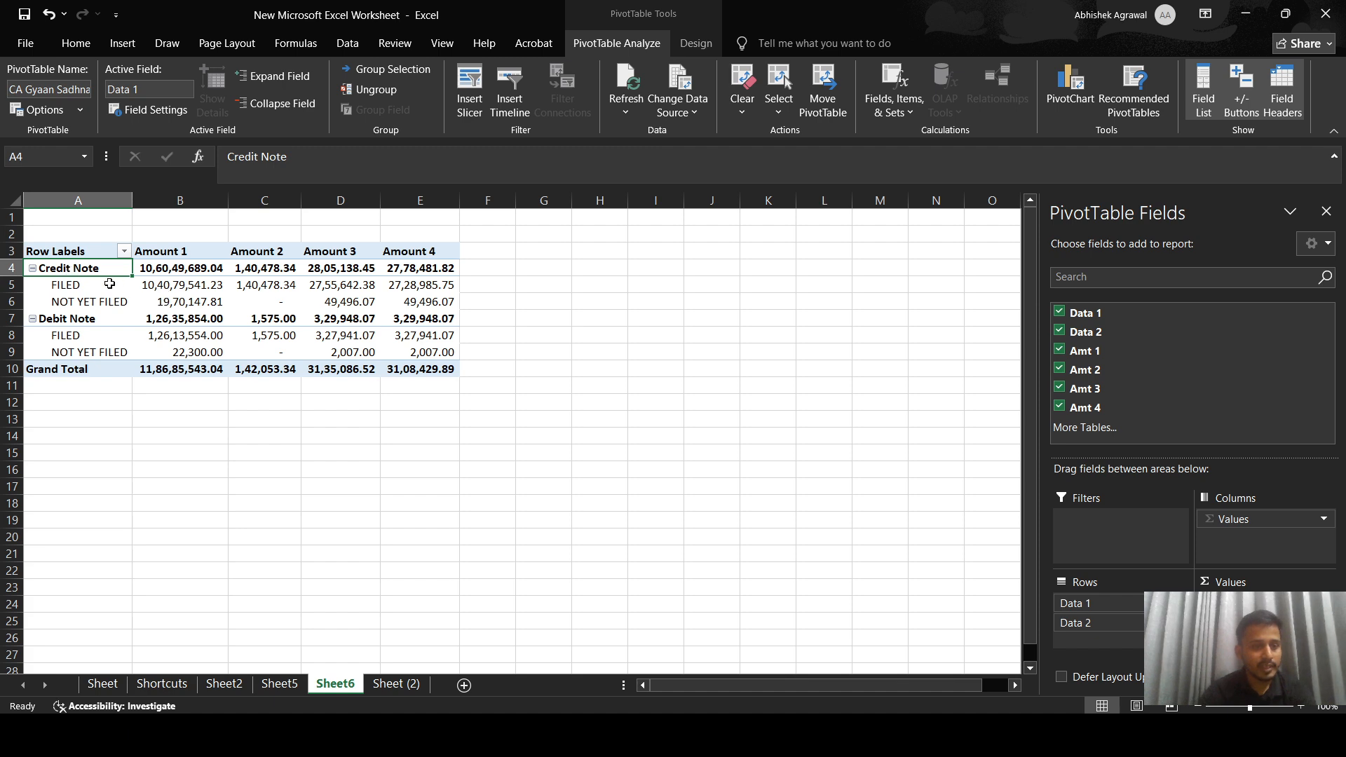
left_click(90, 285)
left_click_drag(1098, 622, 727, 592)
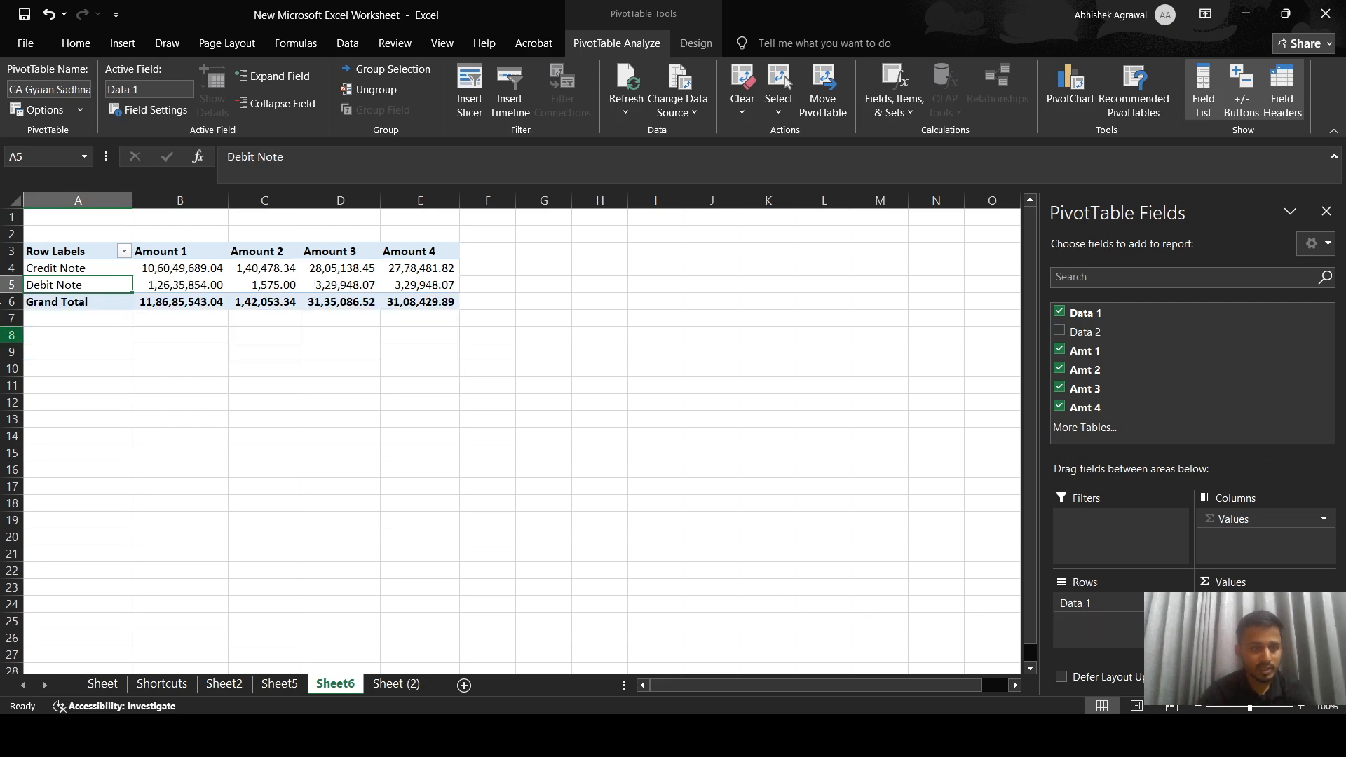
key("ctrl+shift+Right")
key("shift+Up")
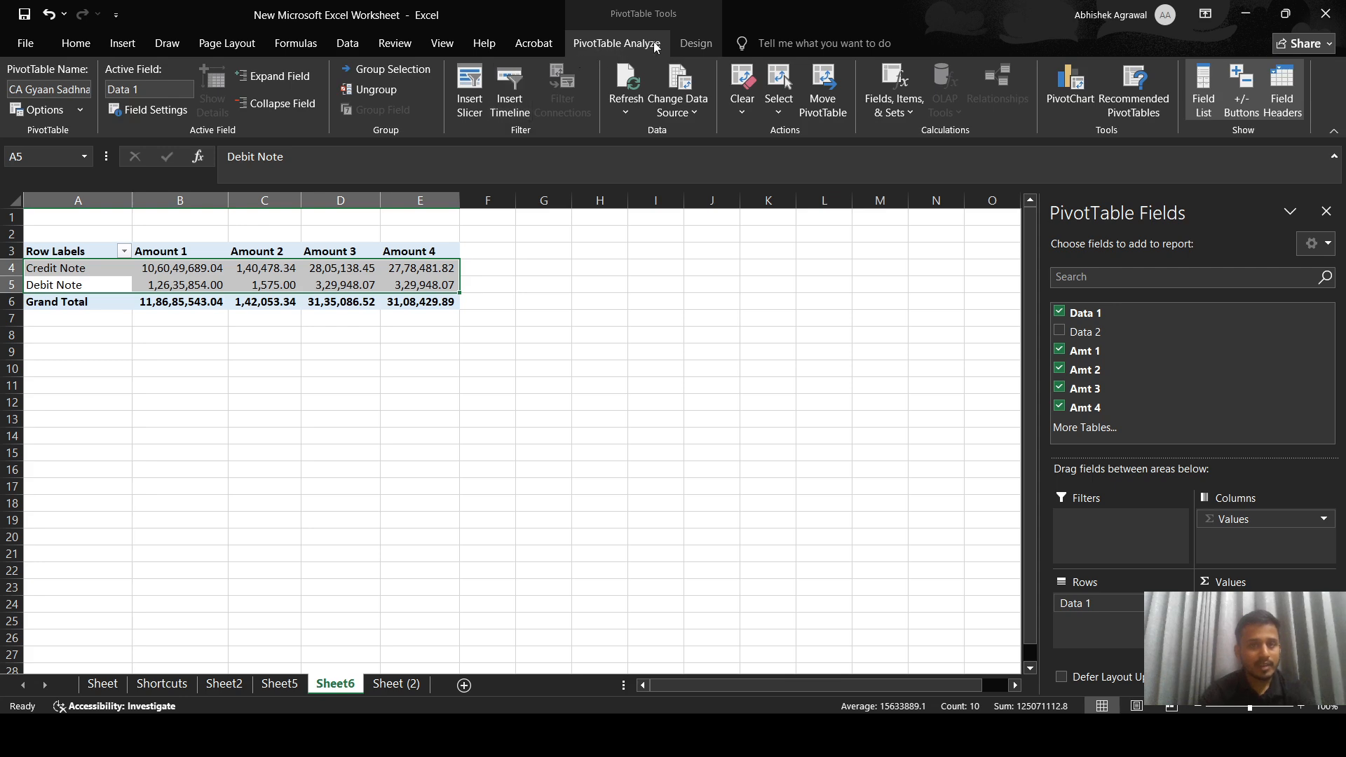
left_click(576, 282)
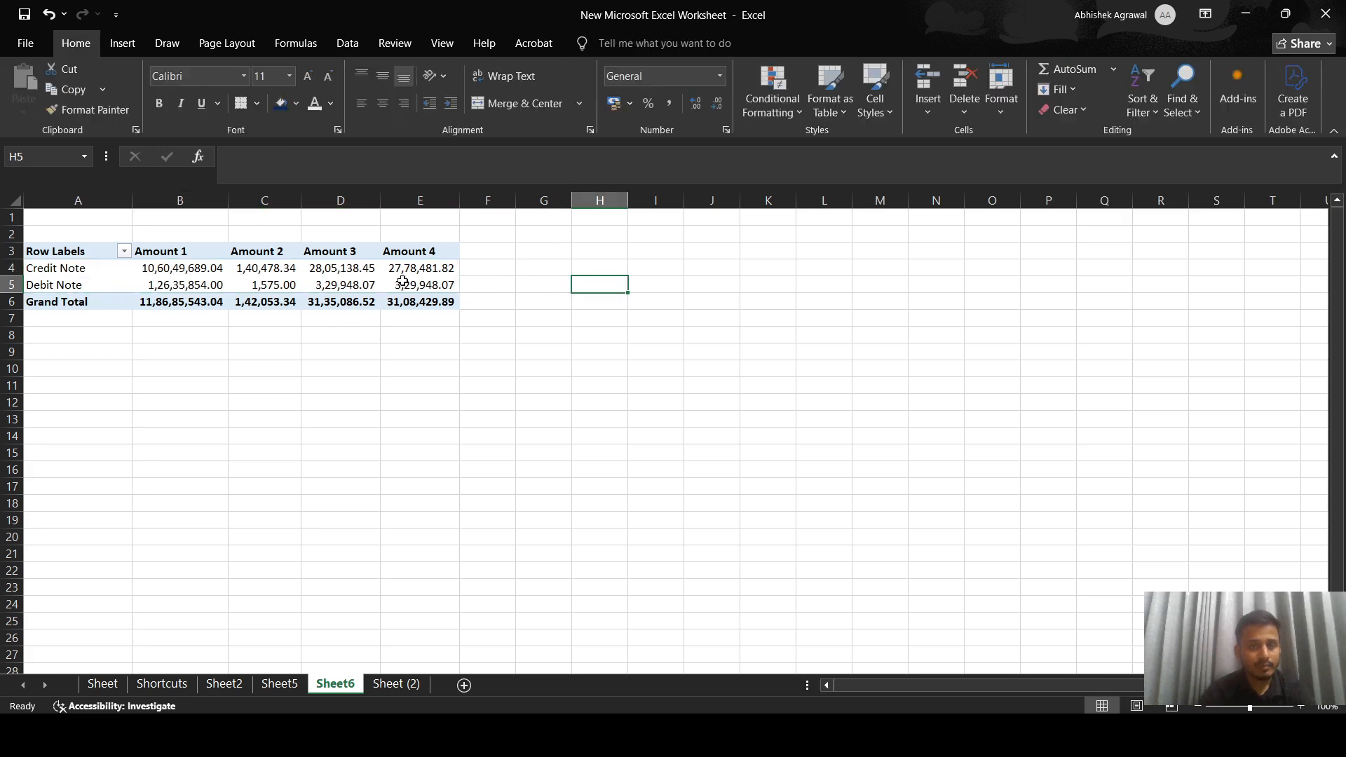
Step: Insert a slicer for the Data 2 field of the PivotTable
left_click(338, 283)
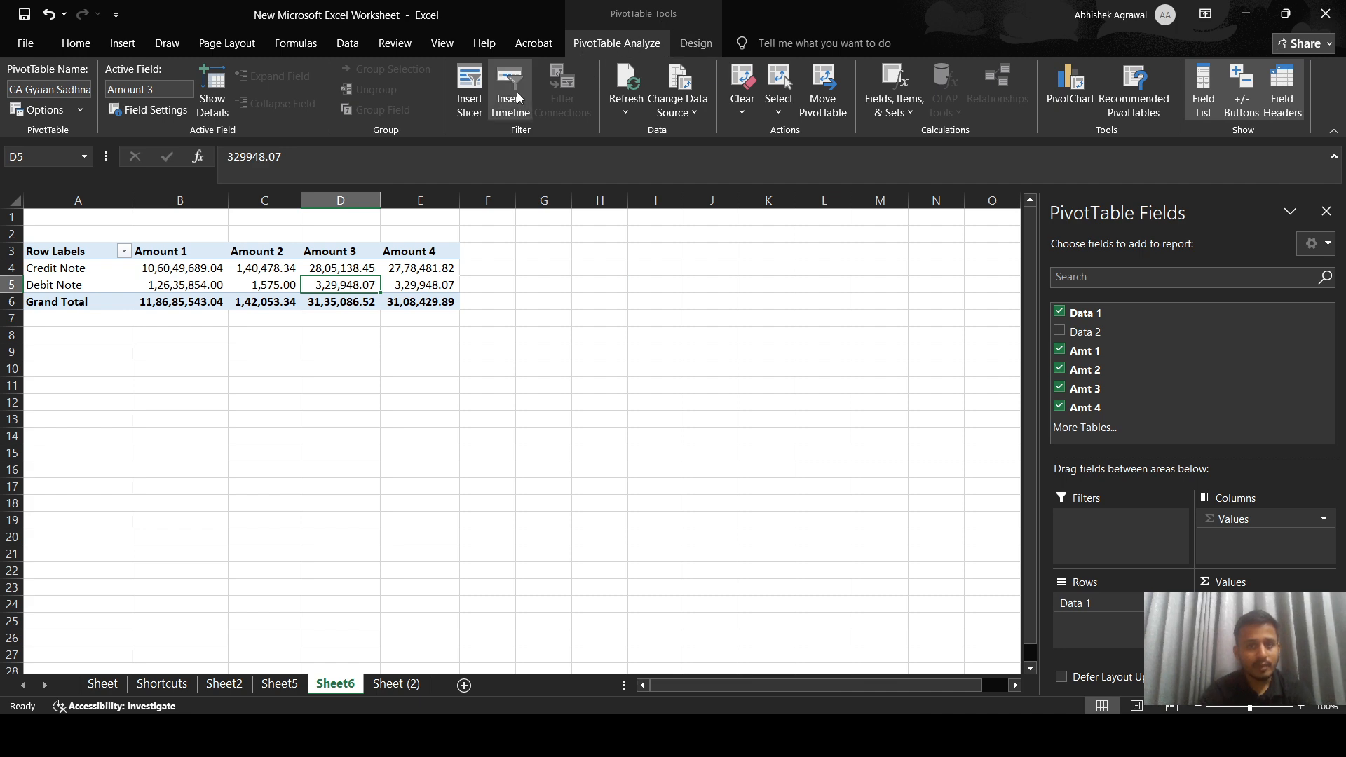
left_click(482, 99)
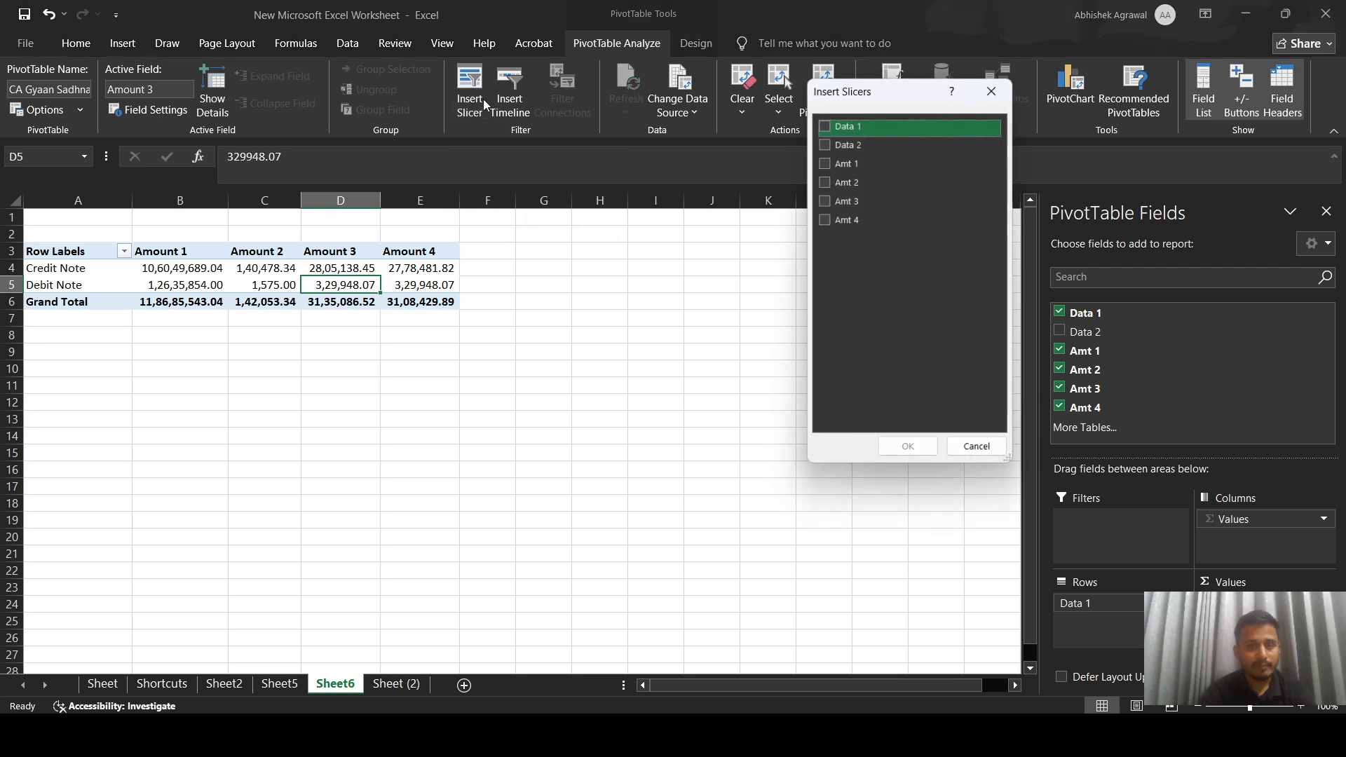
left_click(828, 145)
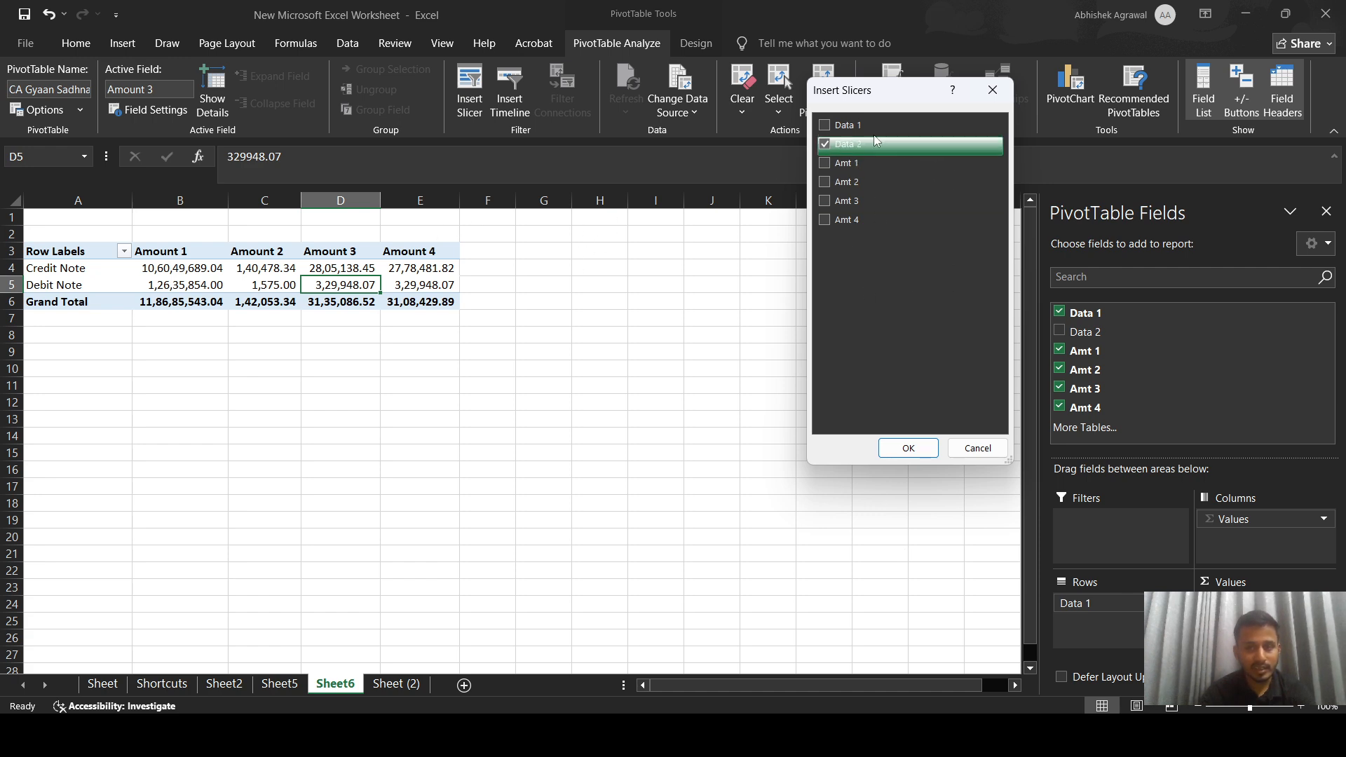
left_click(906, 449)
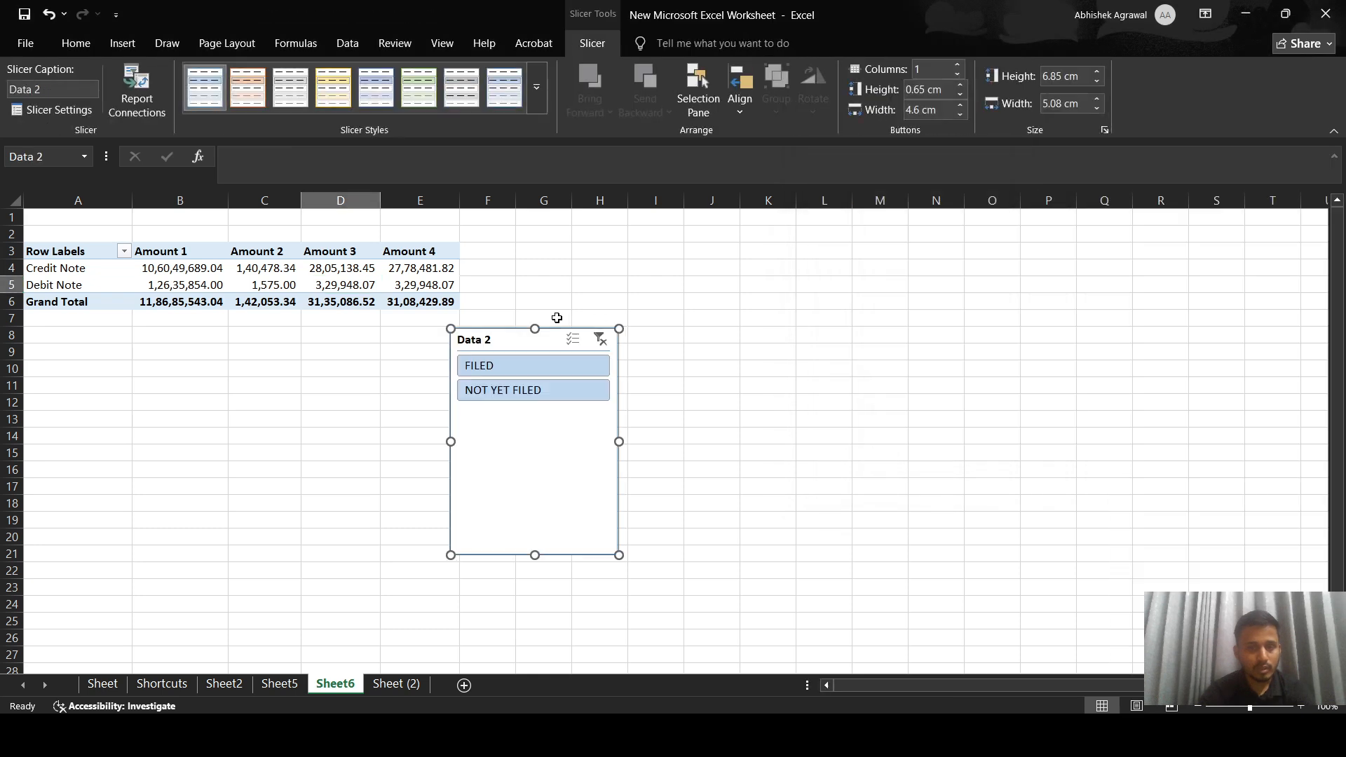
Step: Move the Data 2 slicer beside the PivotTable and shorten it to fit its two buttons
left_click_drag(573, 271, 588, 247)
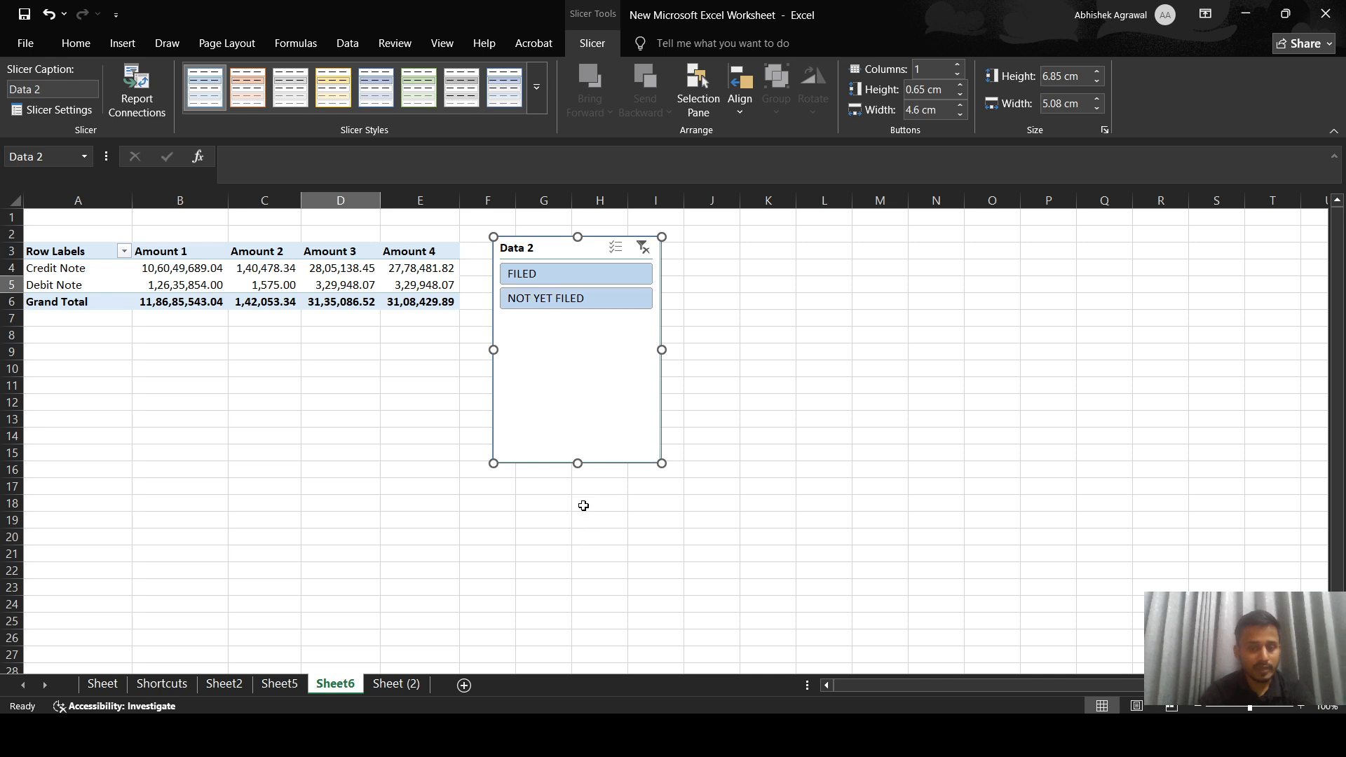
left_click_drag(581, 384, 587, 325)
left_click(586, 421)
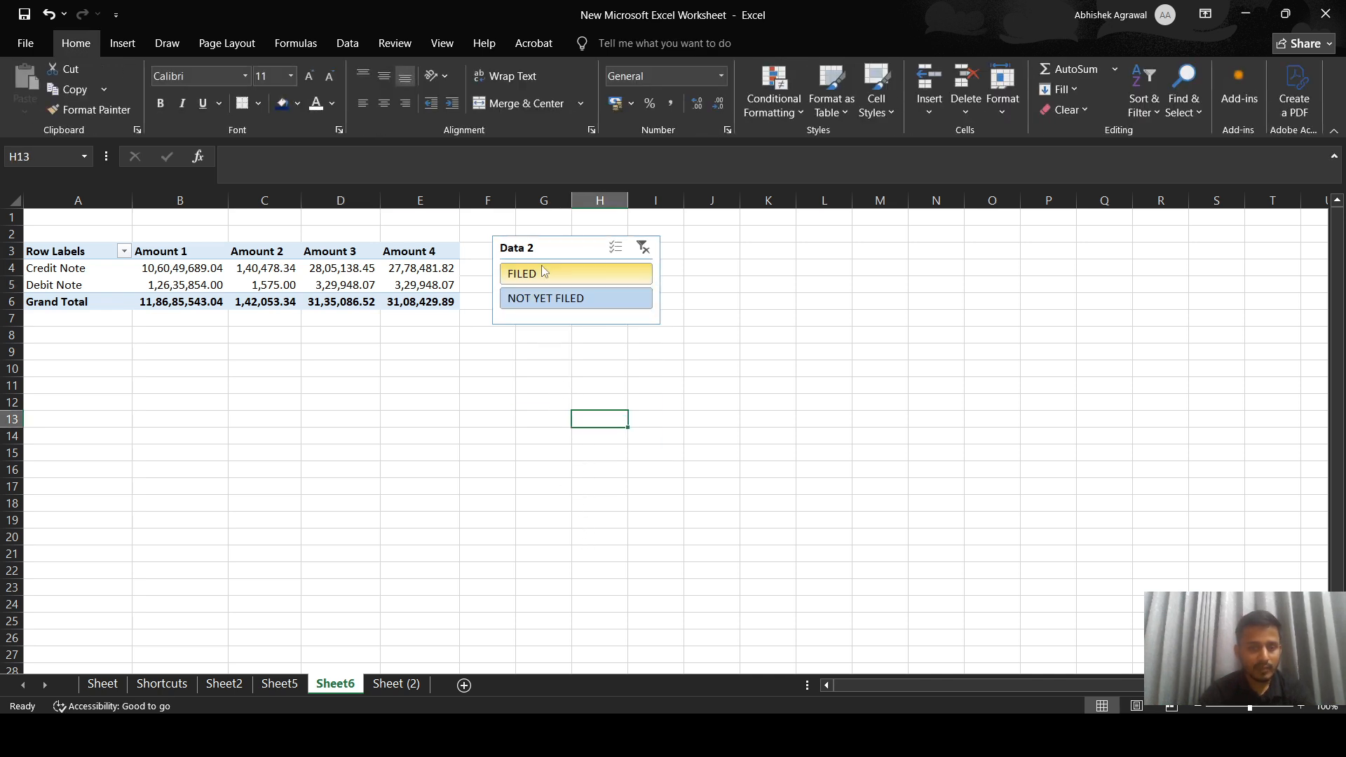
Step: Filter the PivotTable with the slicer by FILED, by NOT YET FILED and by FILED again, examining the credit and debit note rows
left_click(544, 273)
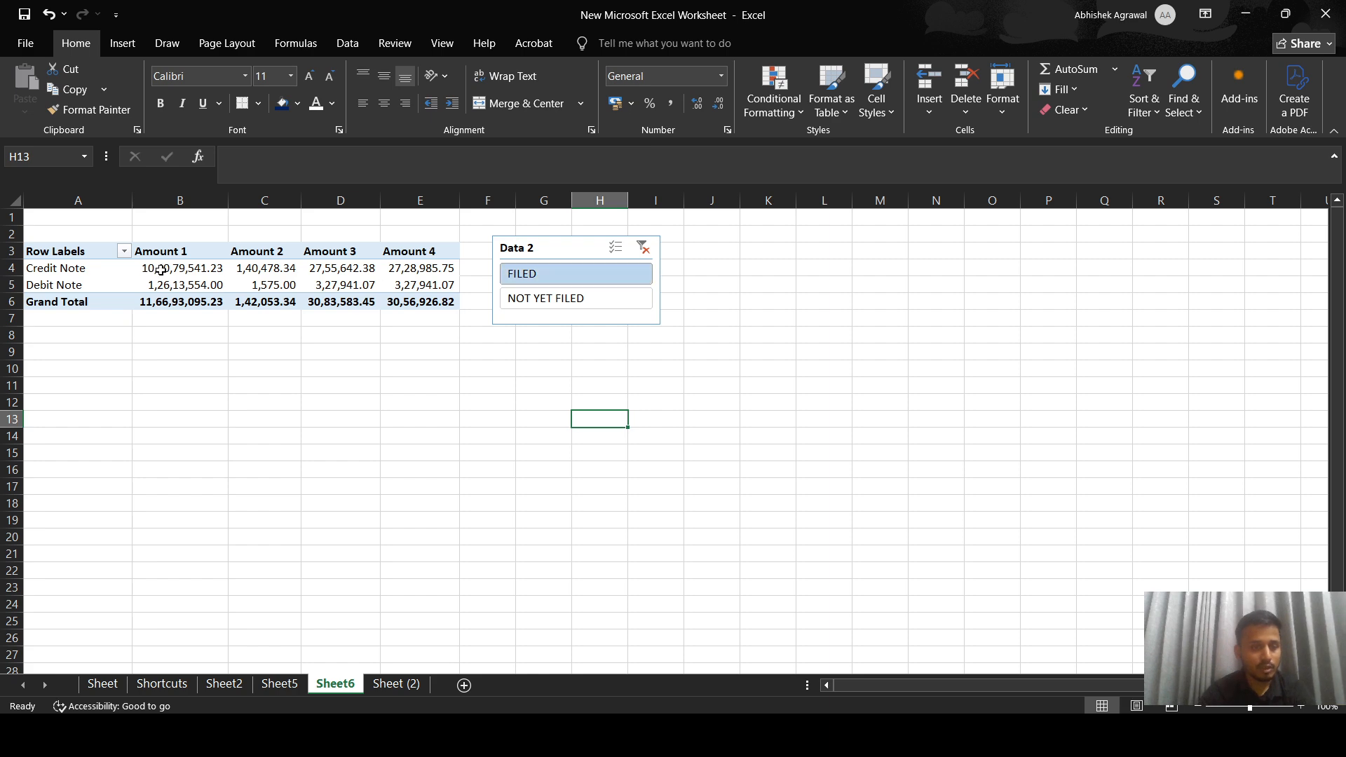
left_click(546, 298)
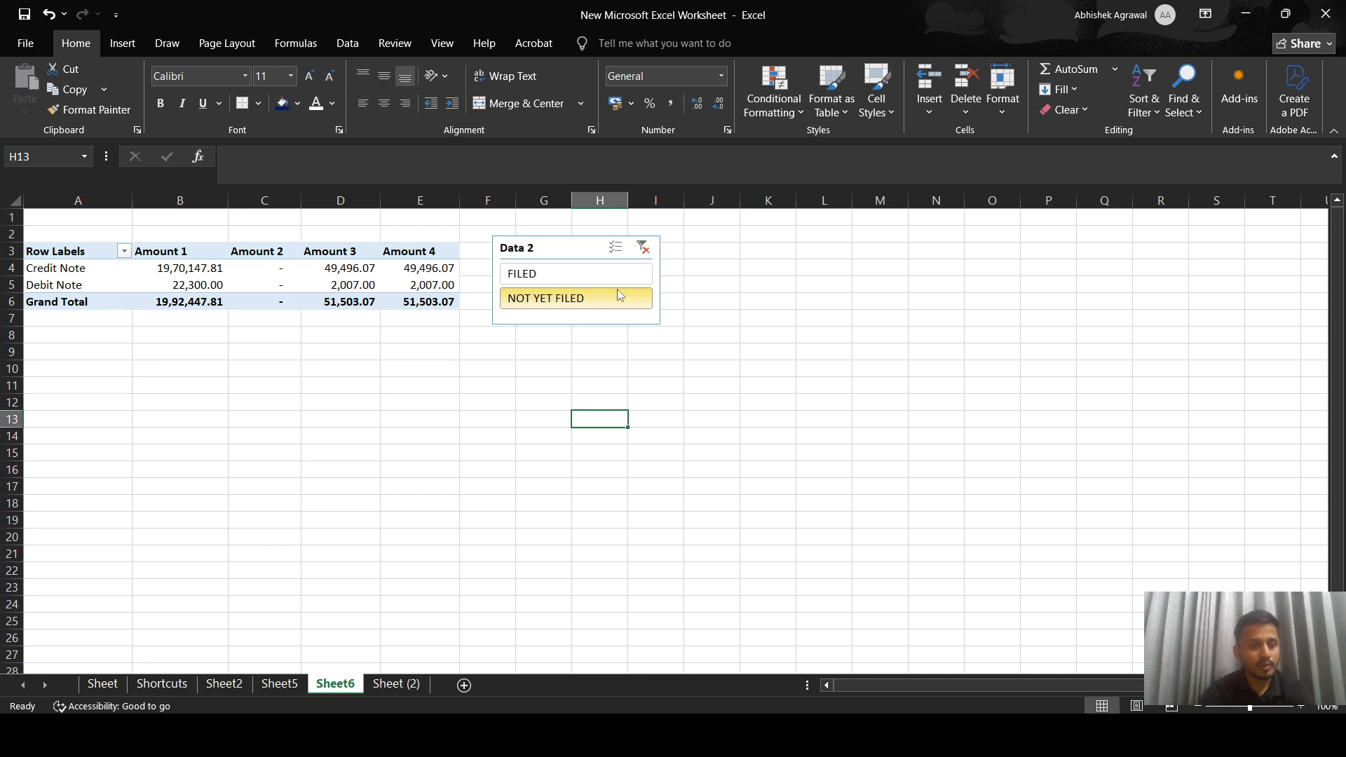
left_click(24, 268)
left_click(20, 284)
left_click(525, 275)
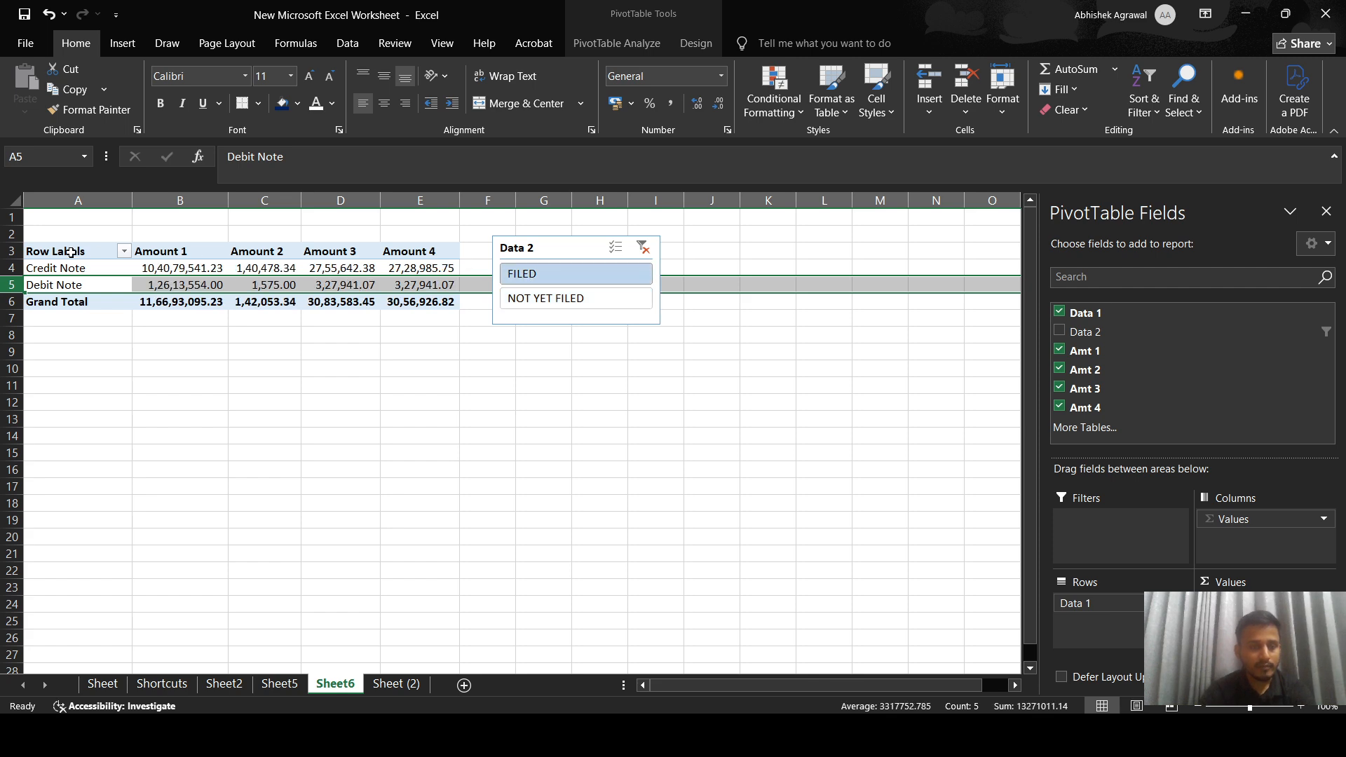
left_click(12, 267)
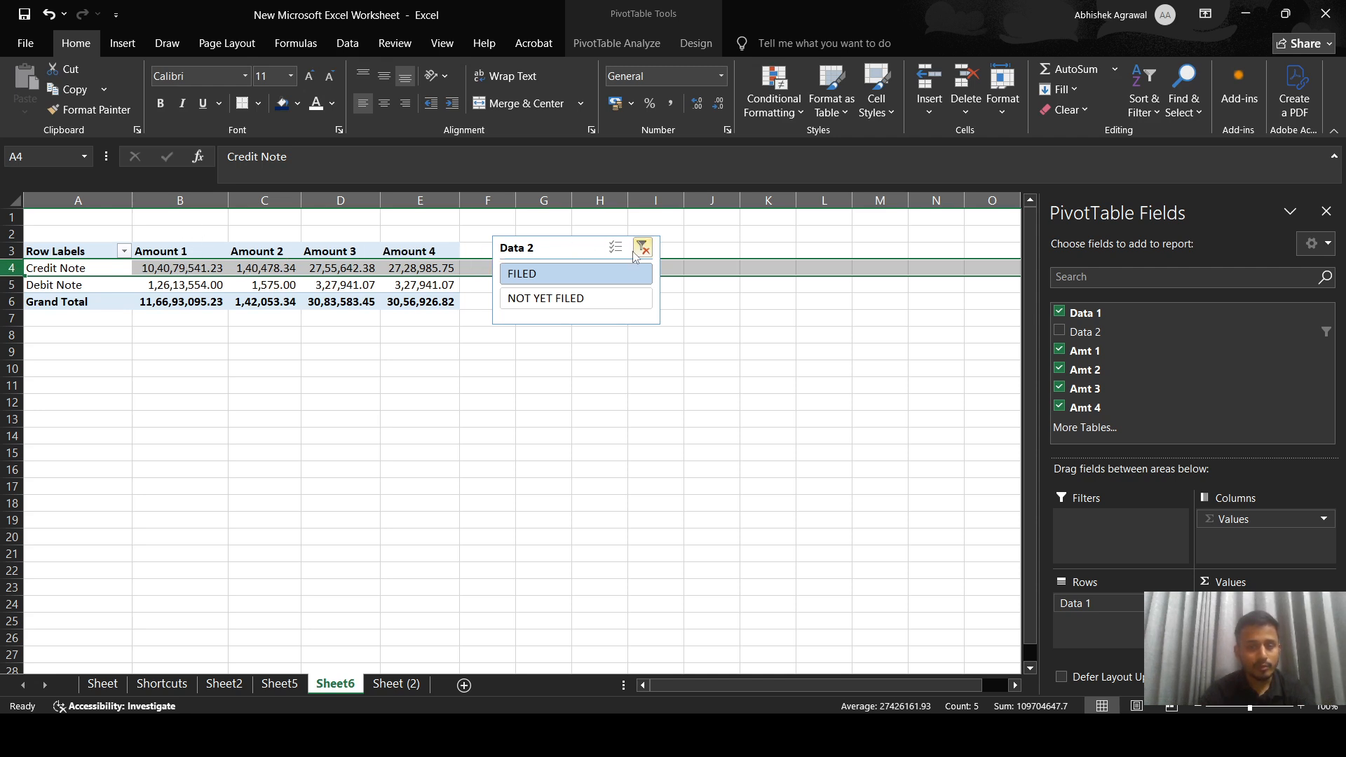
left_click(309, 268)
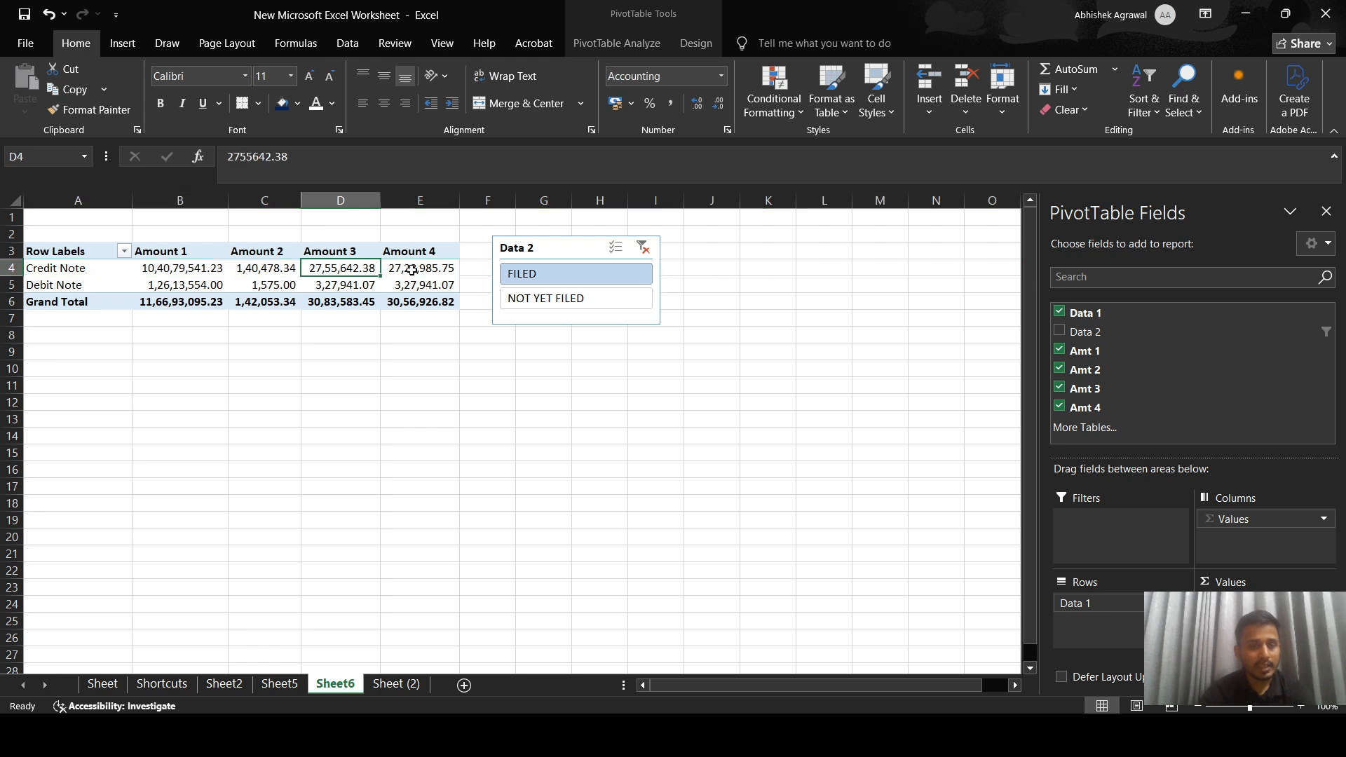
Step: Clear the filter of the Data 2 slicer and delete the slicer
left_click(642, 248)
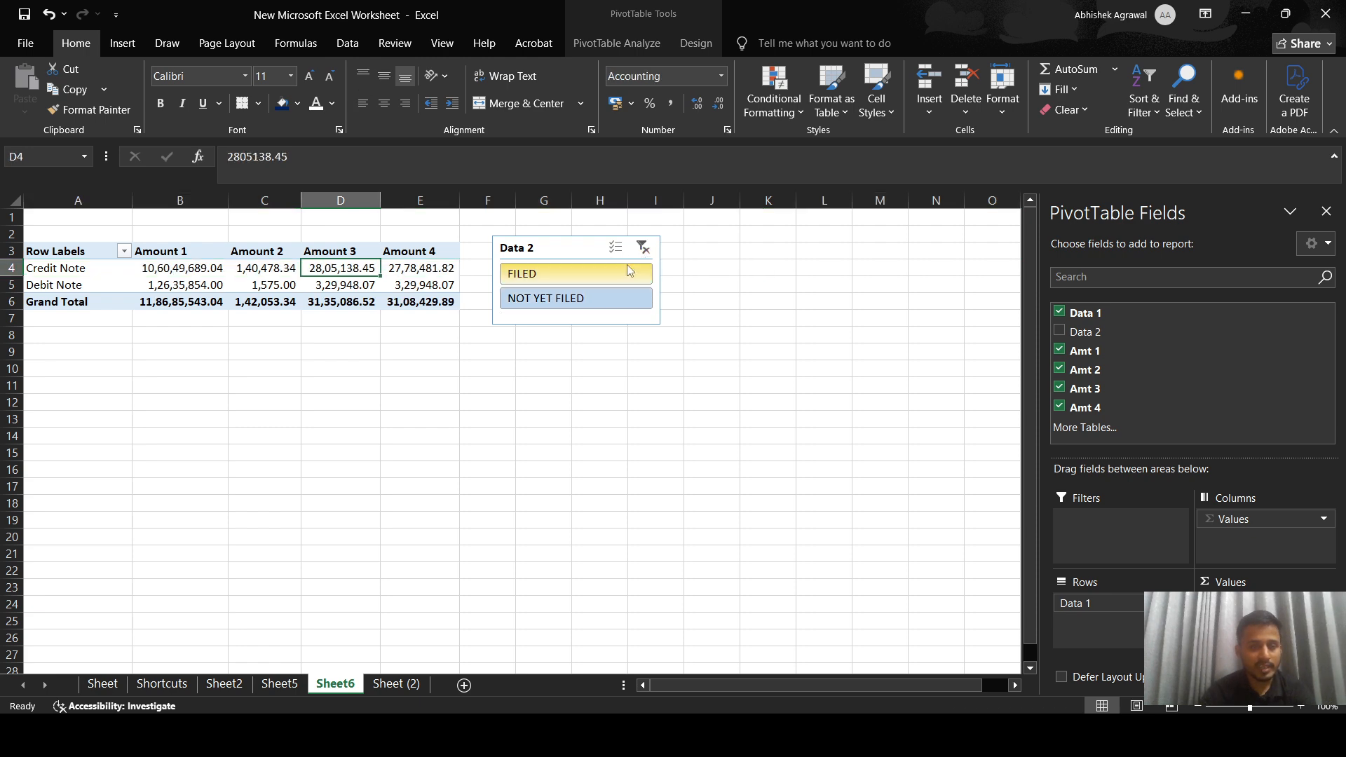
left_click(571, 247)
key("Delete")
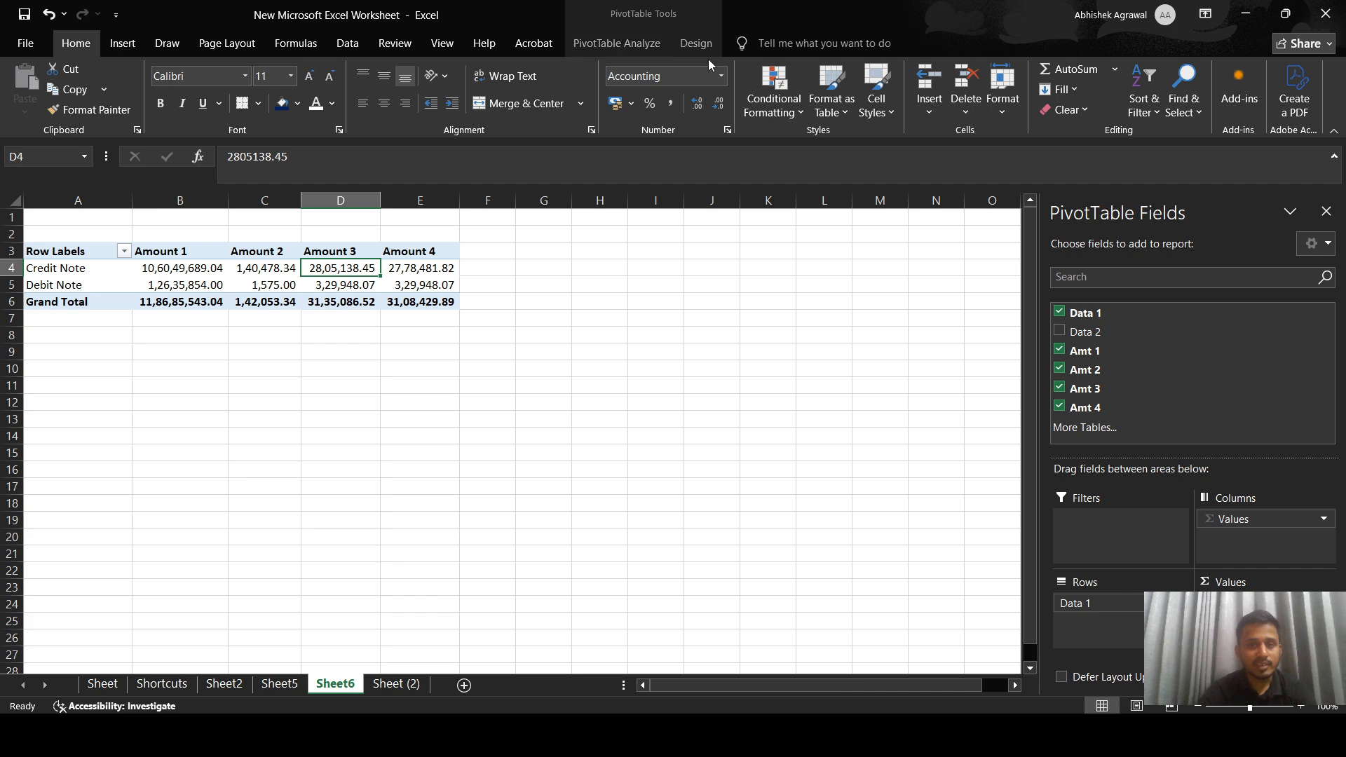
left_click(641, 45)
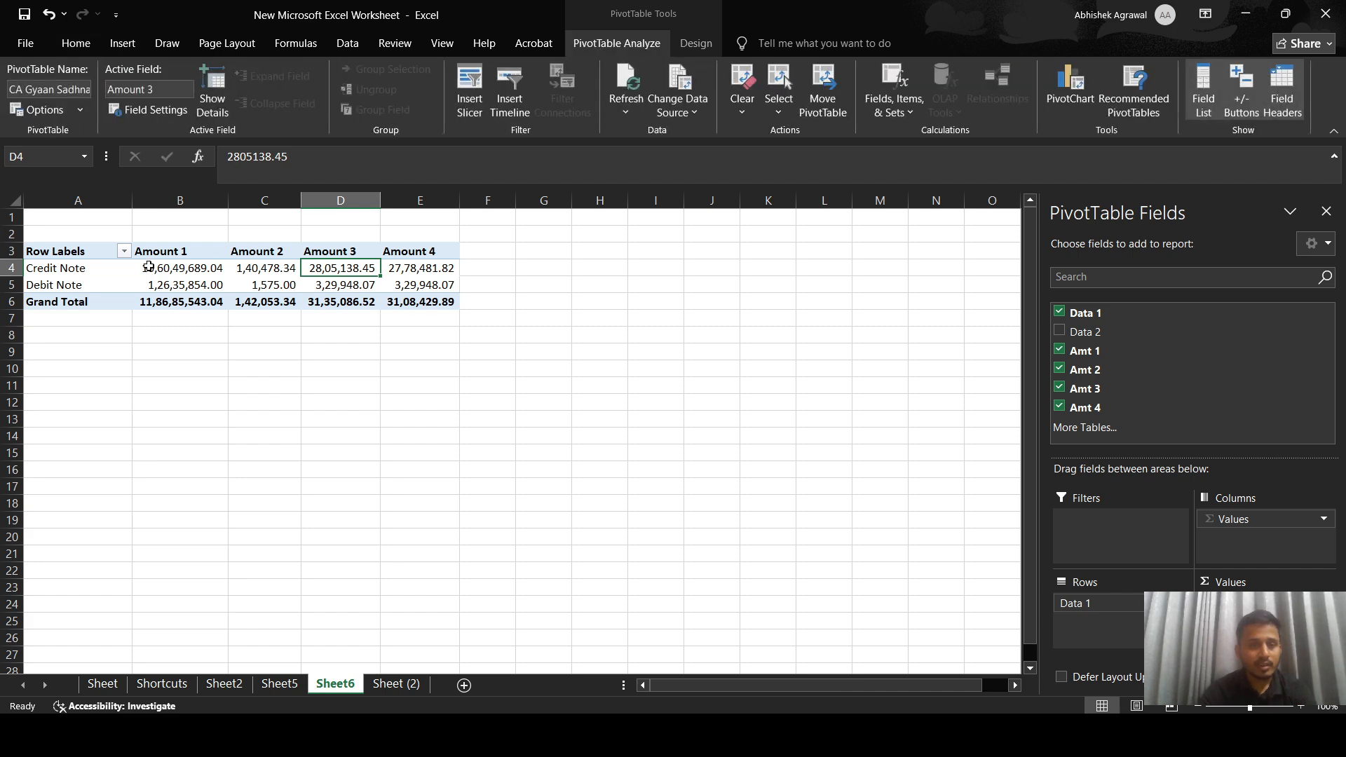
left_click_drag(148, 267, 459, 268)
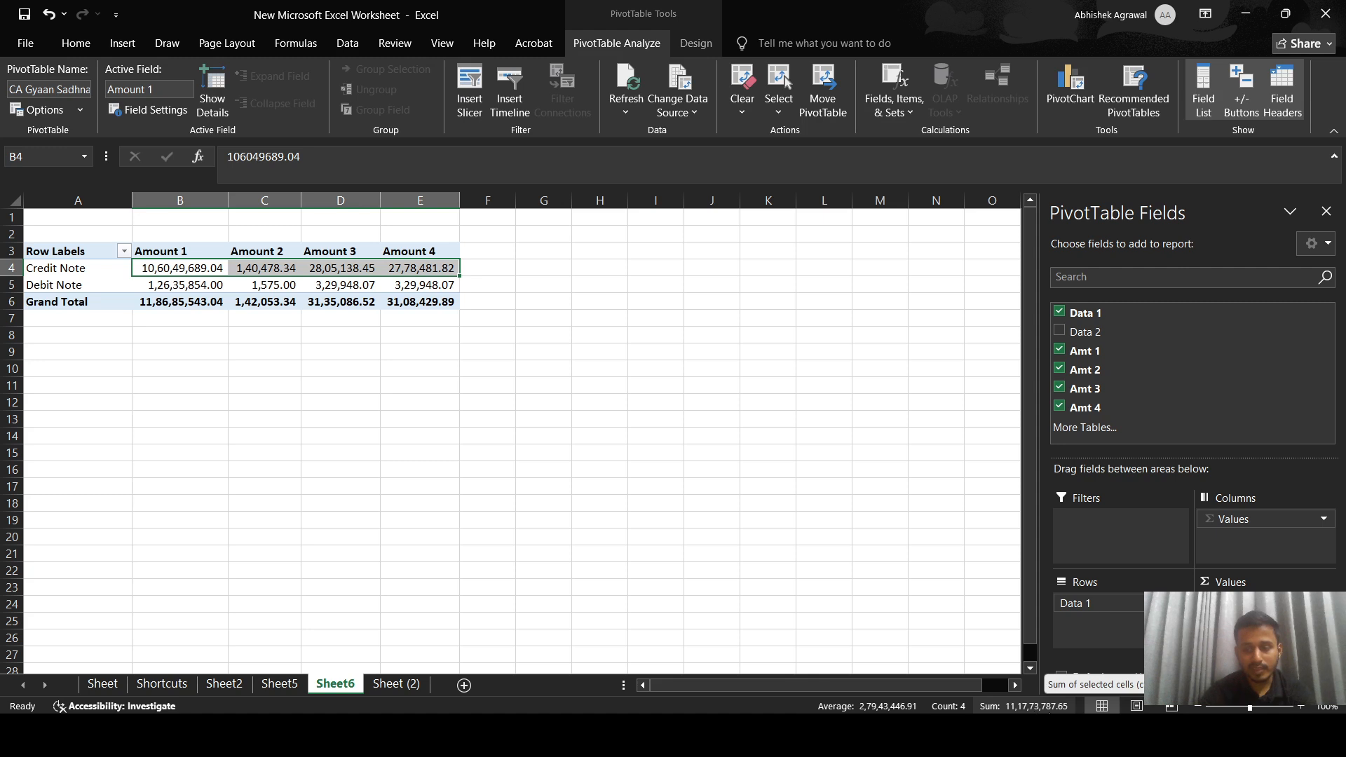
left_click(498, 266)
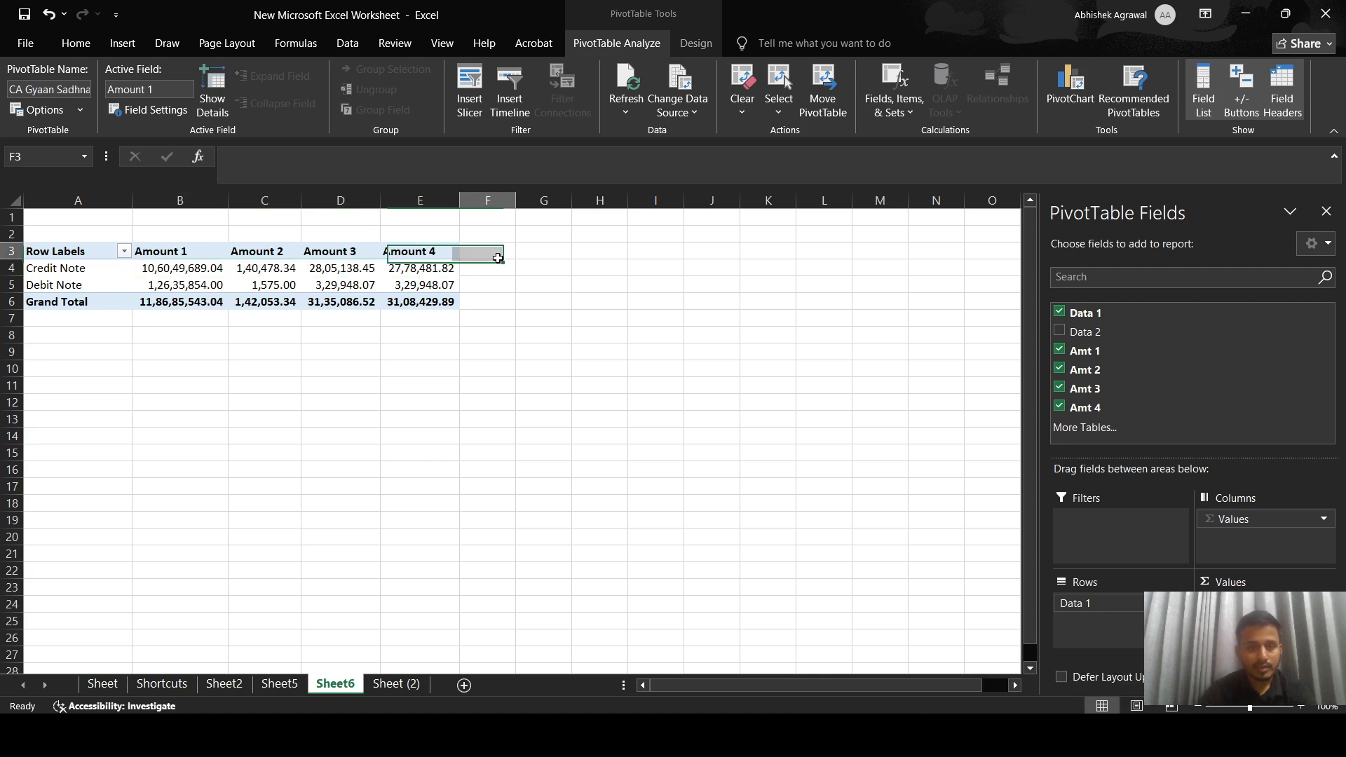
type("+")
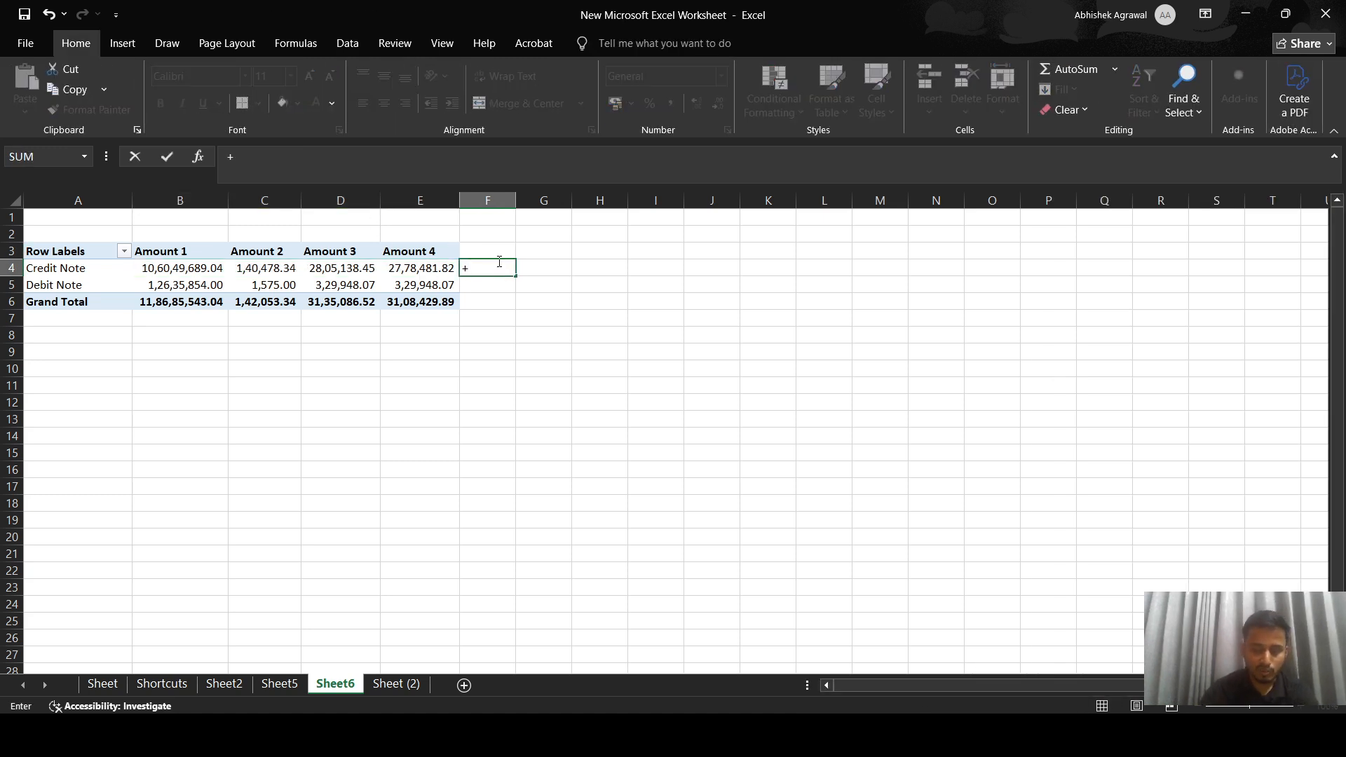
type("b4+")
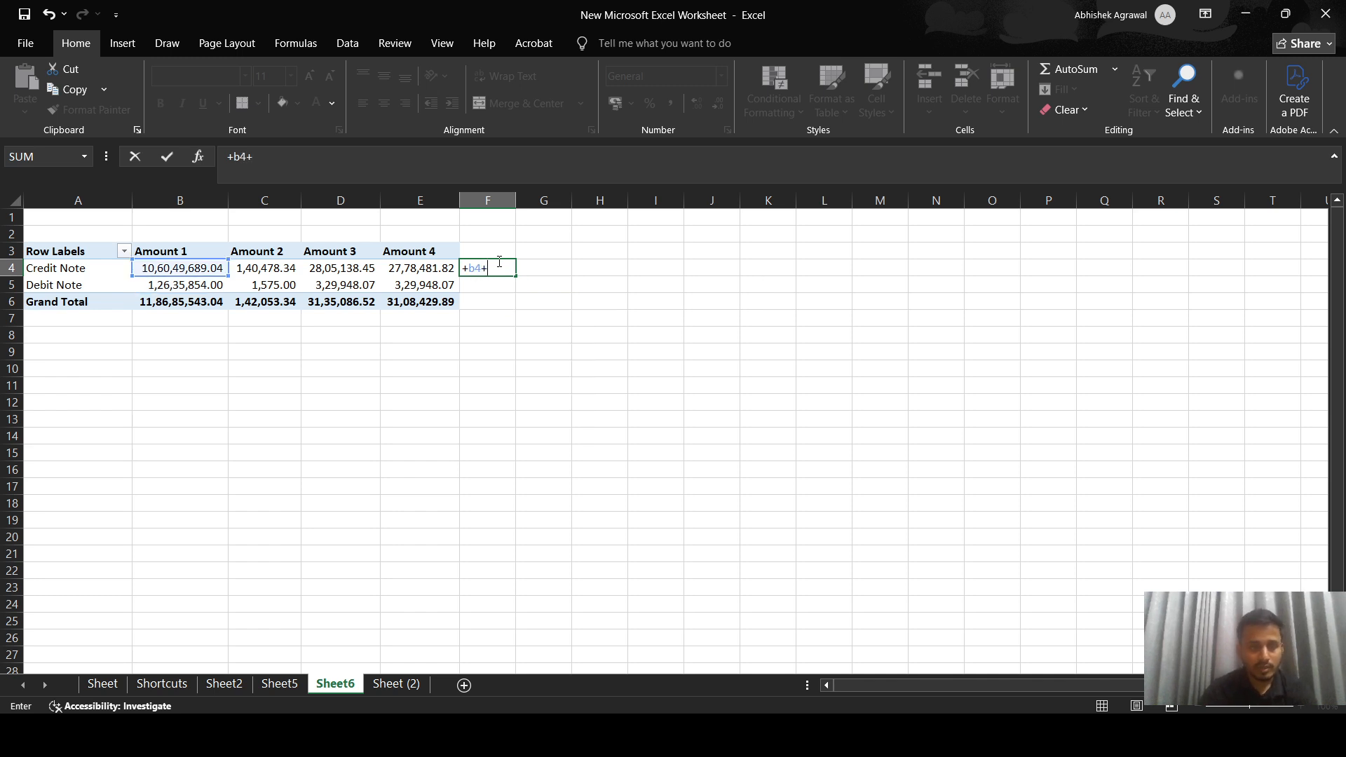
type("c4")
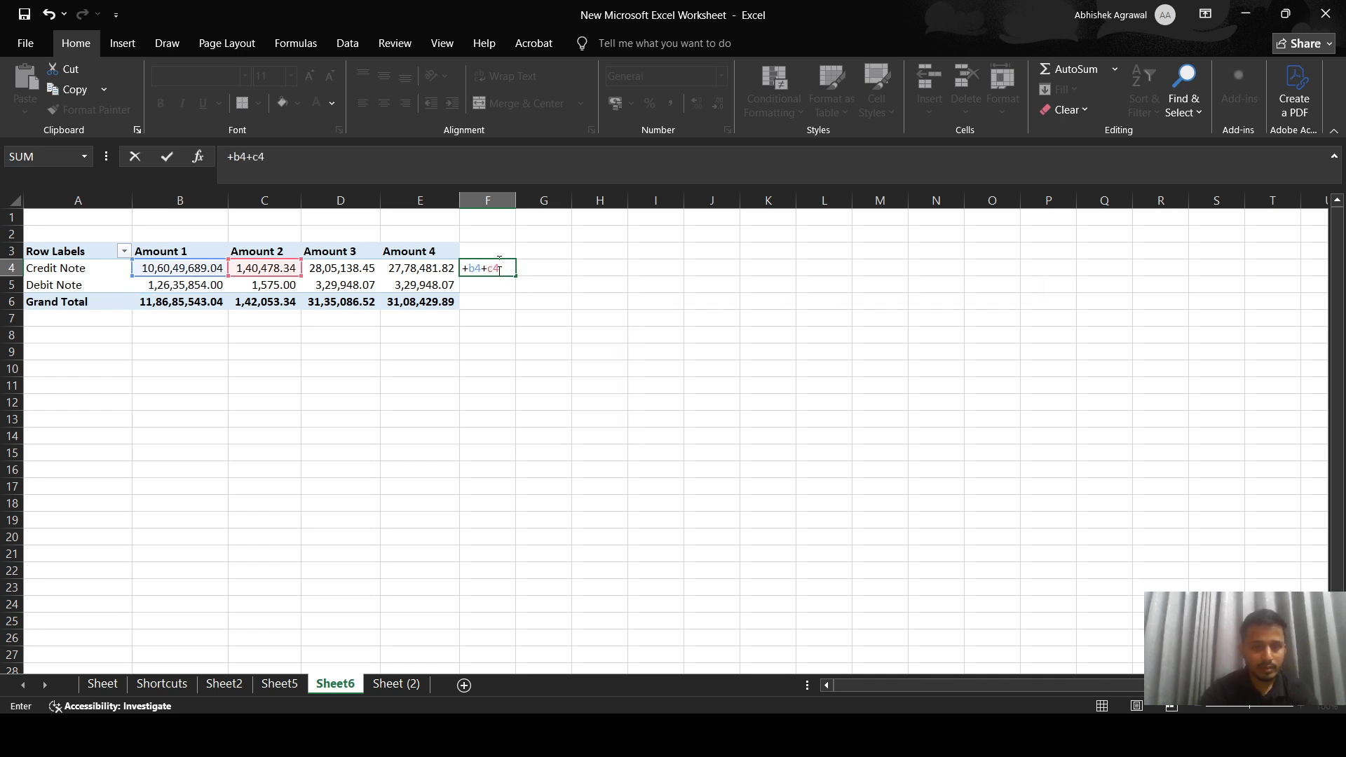
key("Escape")
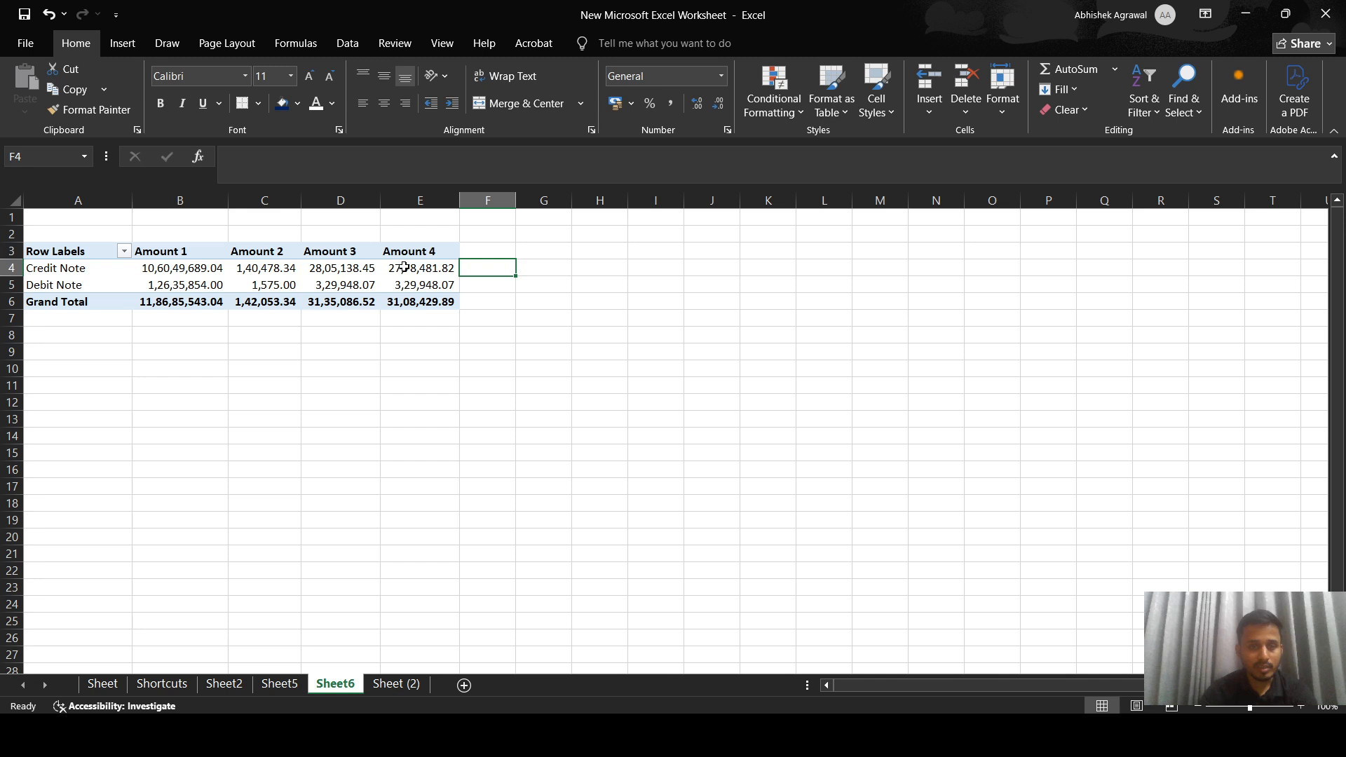
Step: Start a new calculated field for the PivotTable and name it Net Balance
left_click(404, 267)
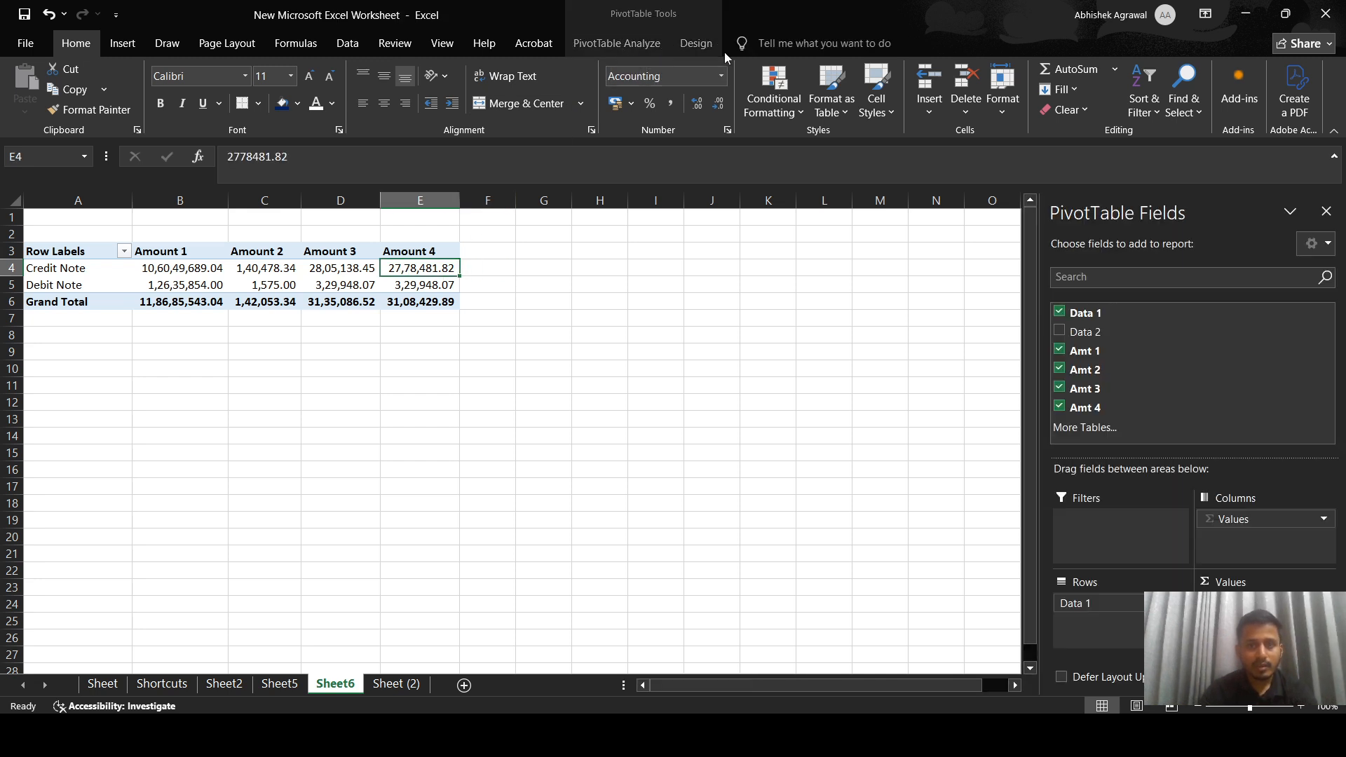
left_click(614, 44)
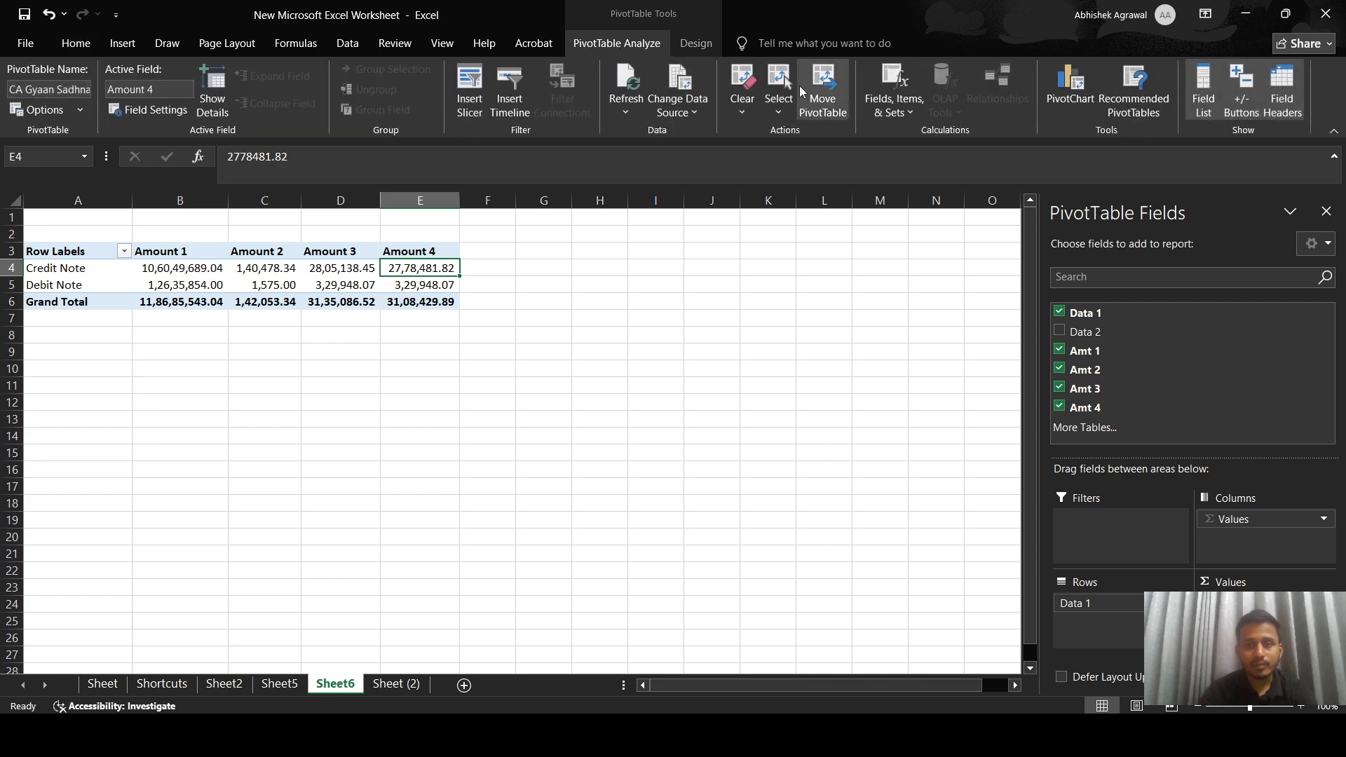
left_click(908, 113)
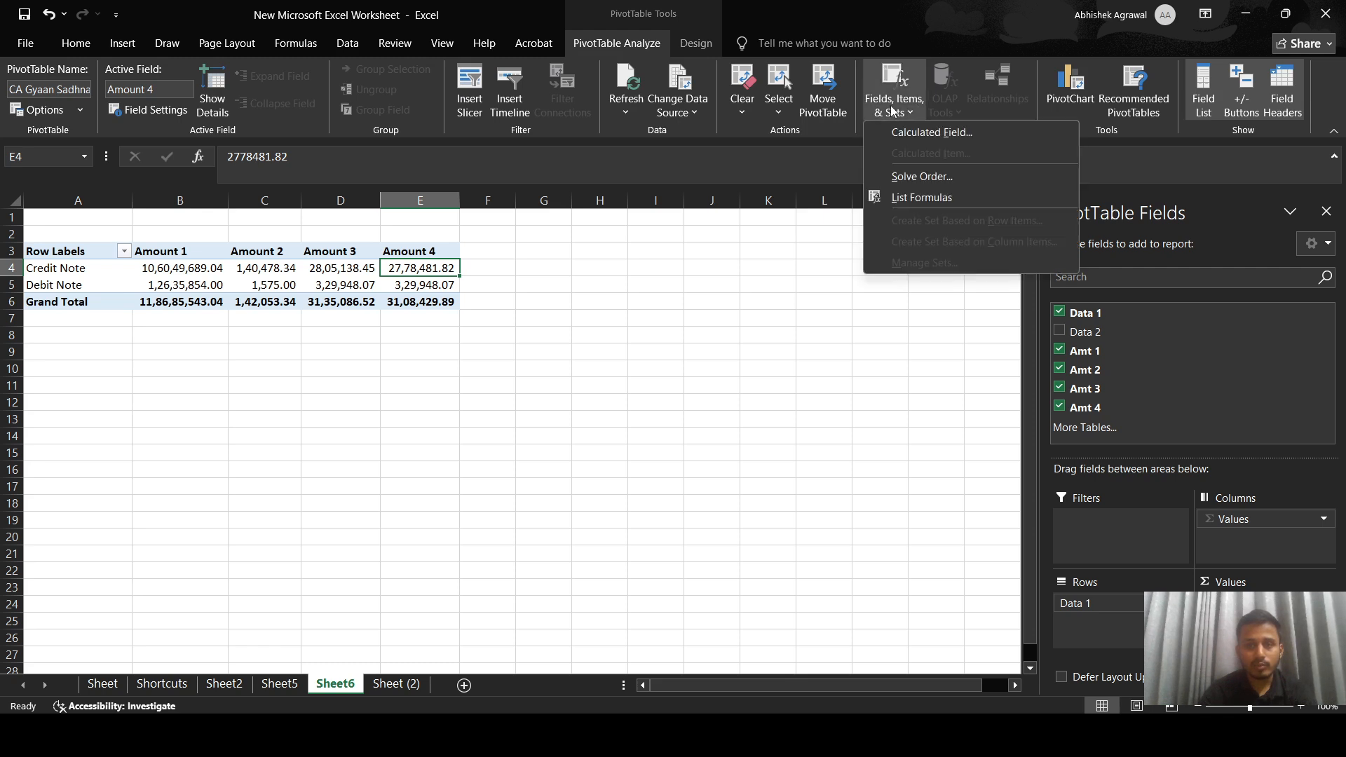
left_click(908, 132)
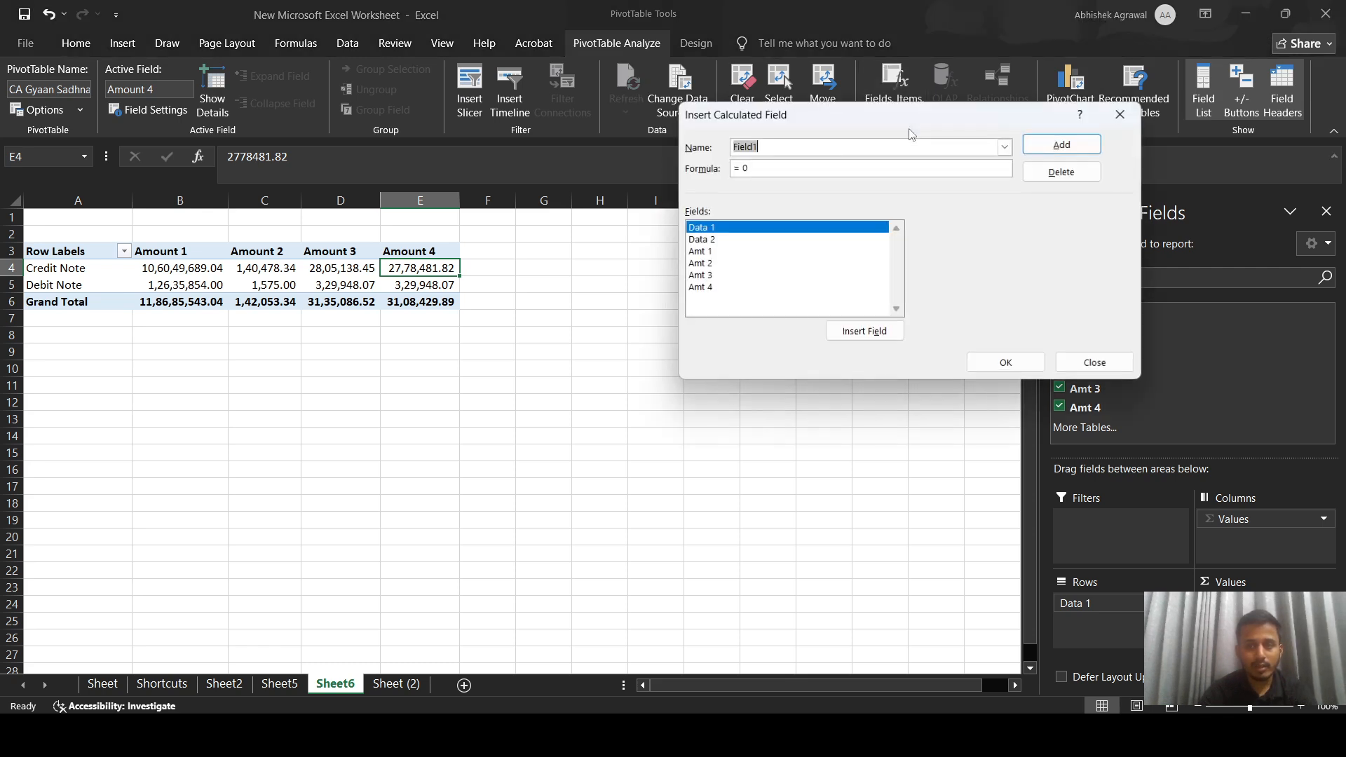
type("S")
key("BackSpace")
type("NEt ")
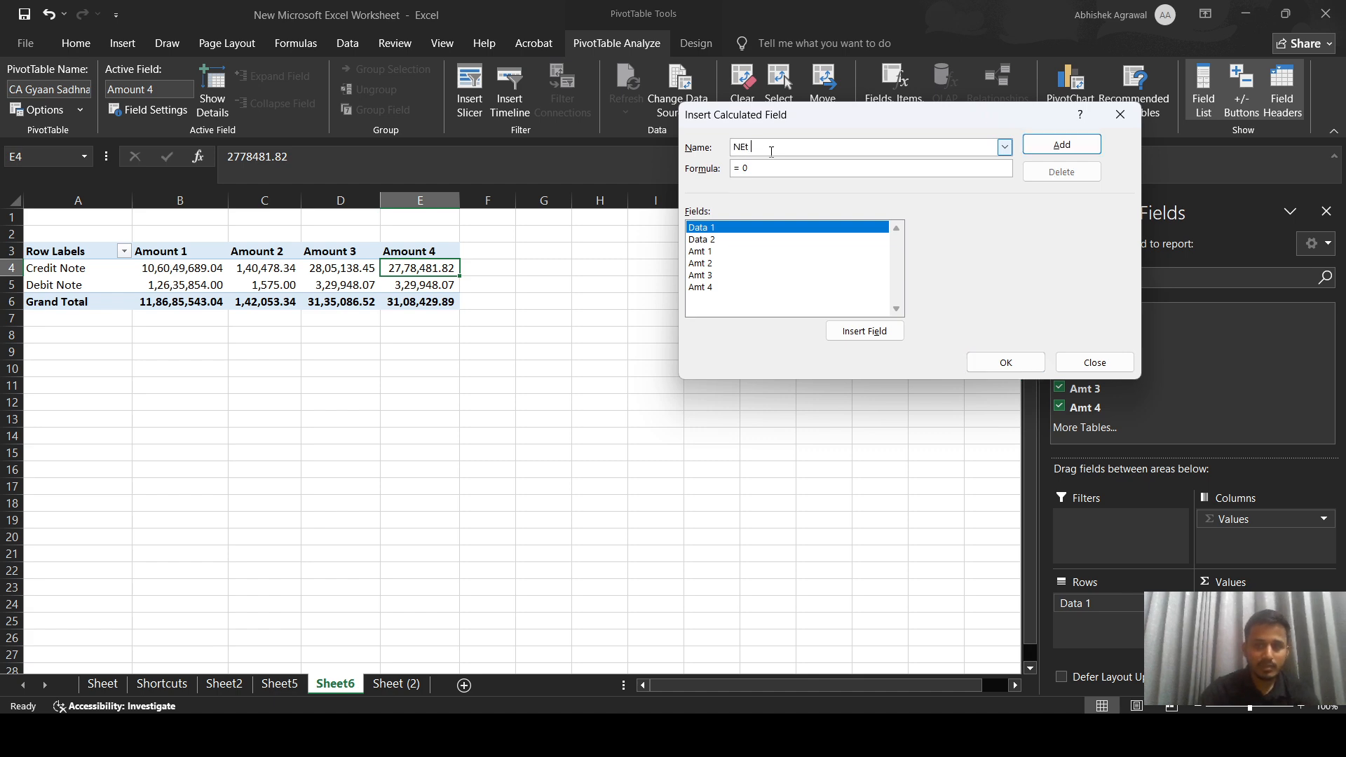
type("Balance")
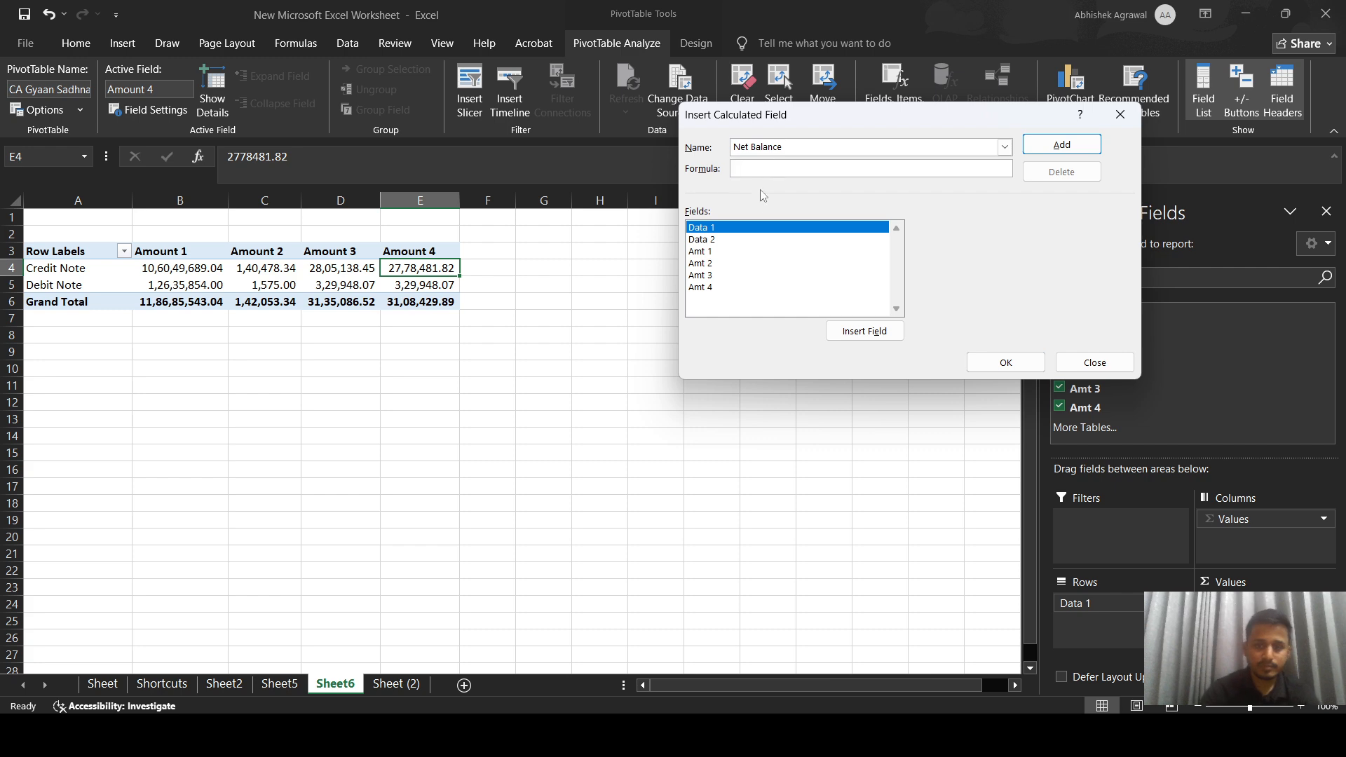
Step: Build the calculated field's formula as ='Amt 1'+ 'Amt 2'+ 'Amt 3'+ 'Amt 4'
left_click(705, 252)
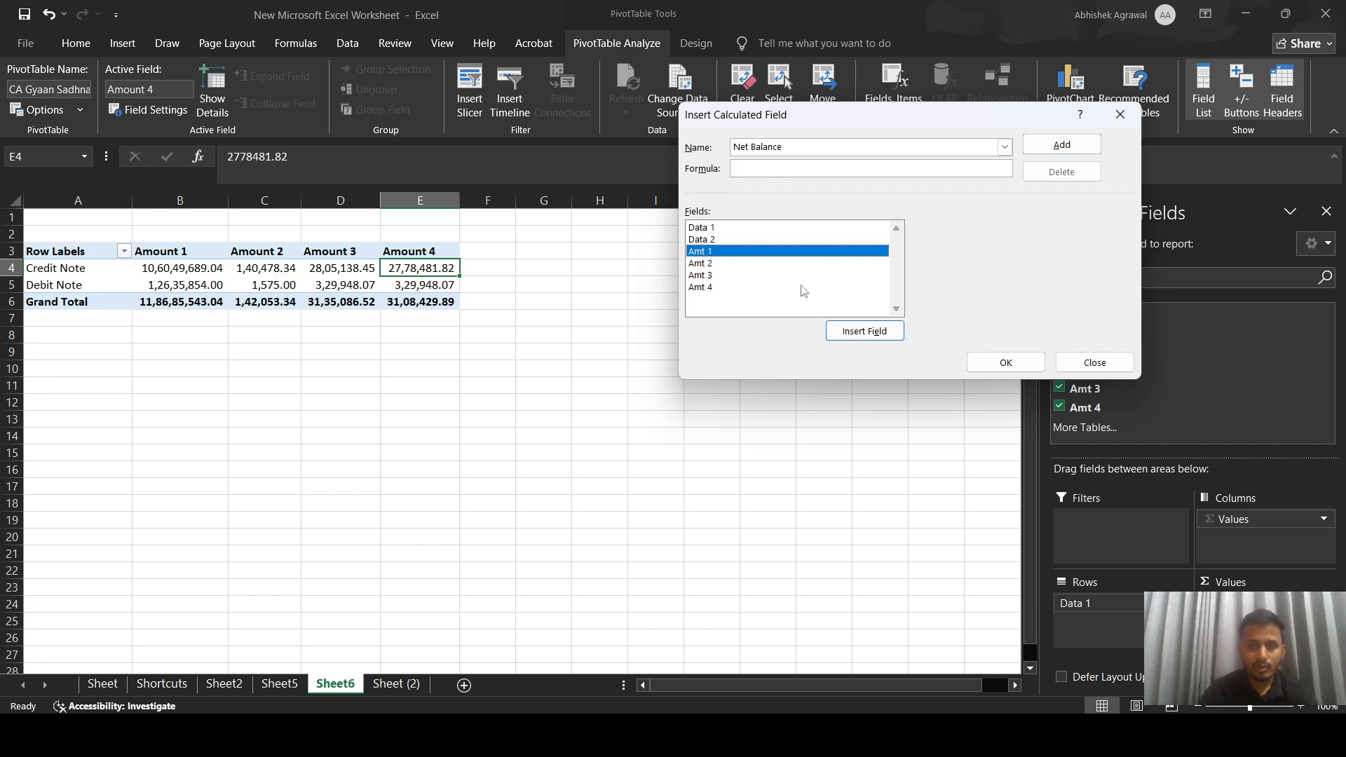
left_click(844, 326)
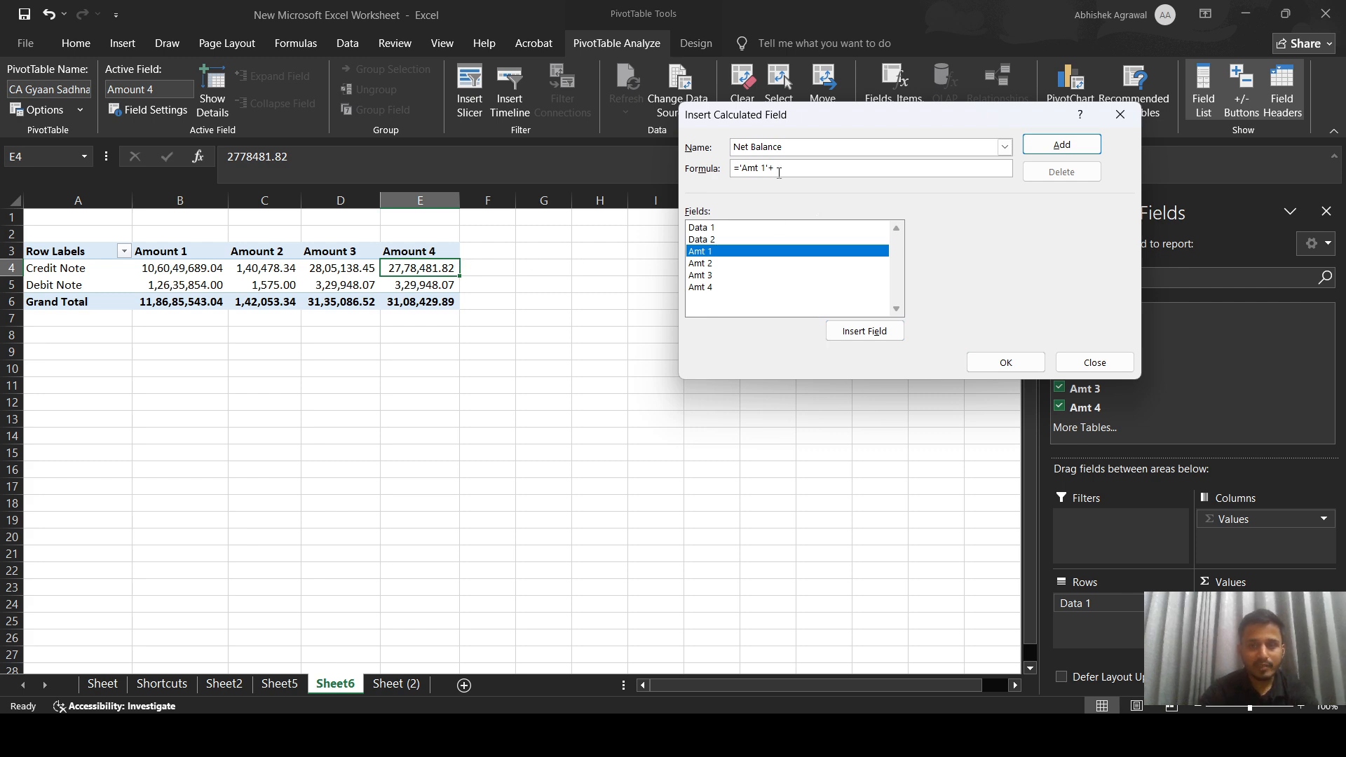
left_click(778, 264)
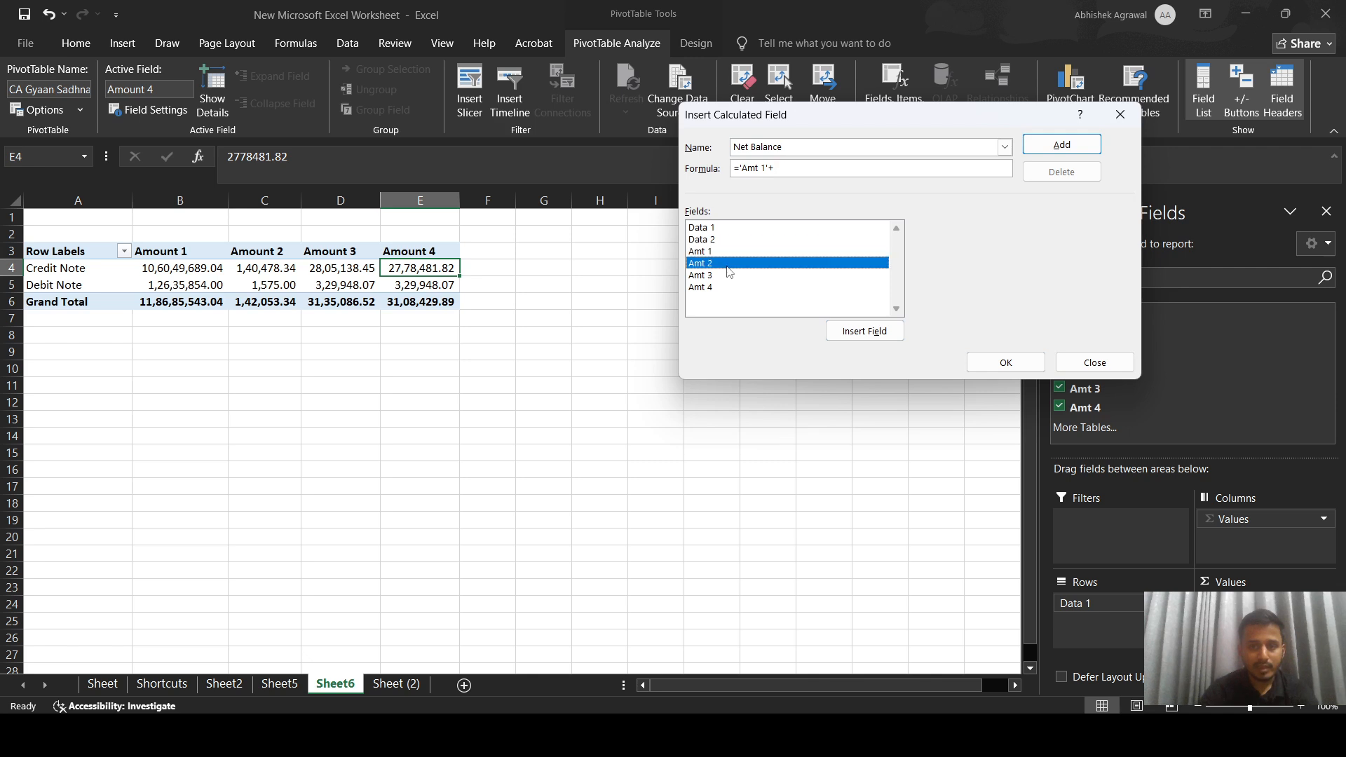
left_click(864, 331)
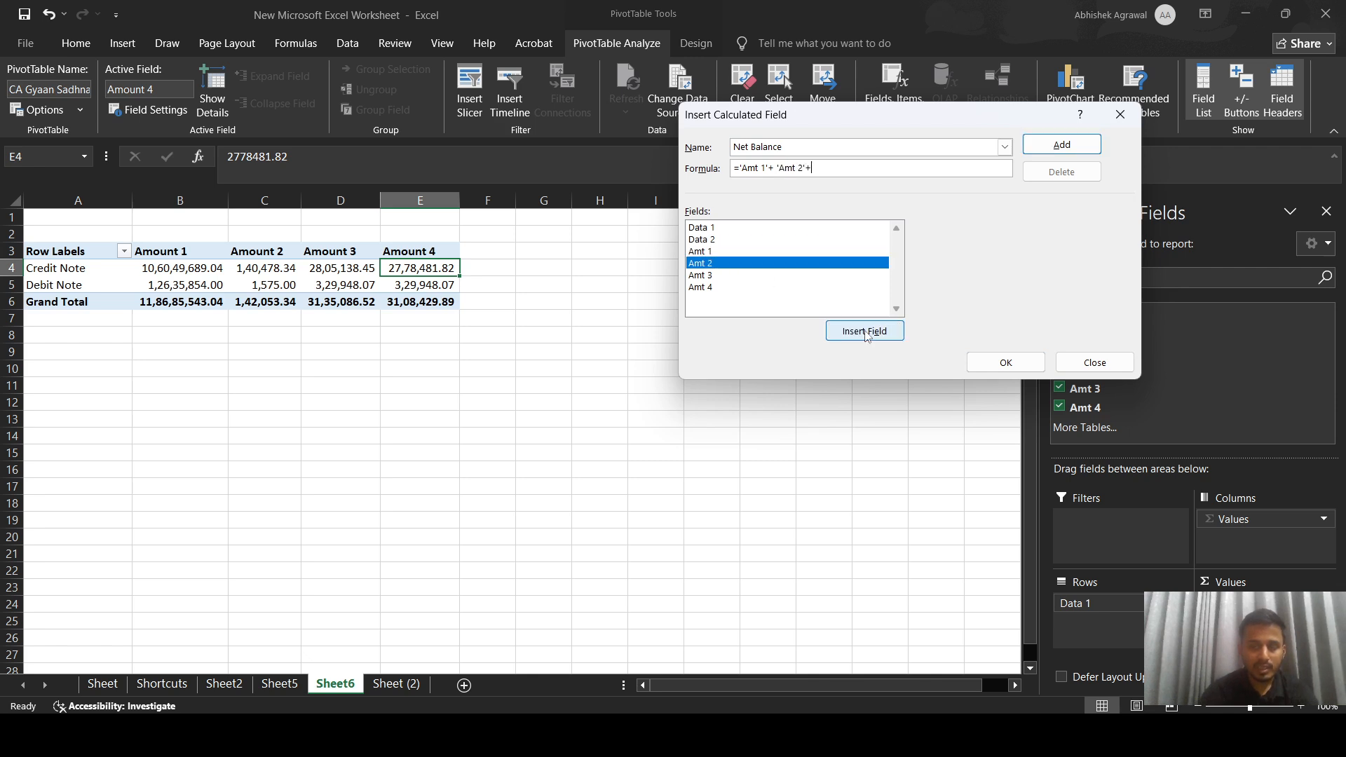
left_click(786, 280)
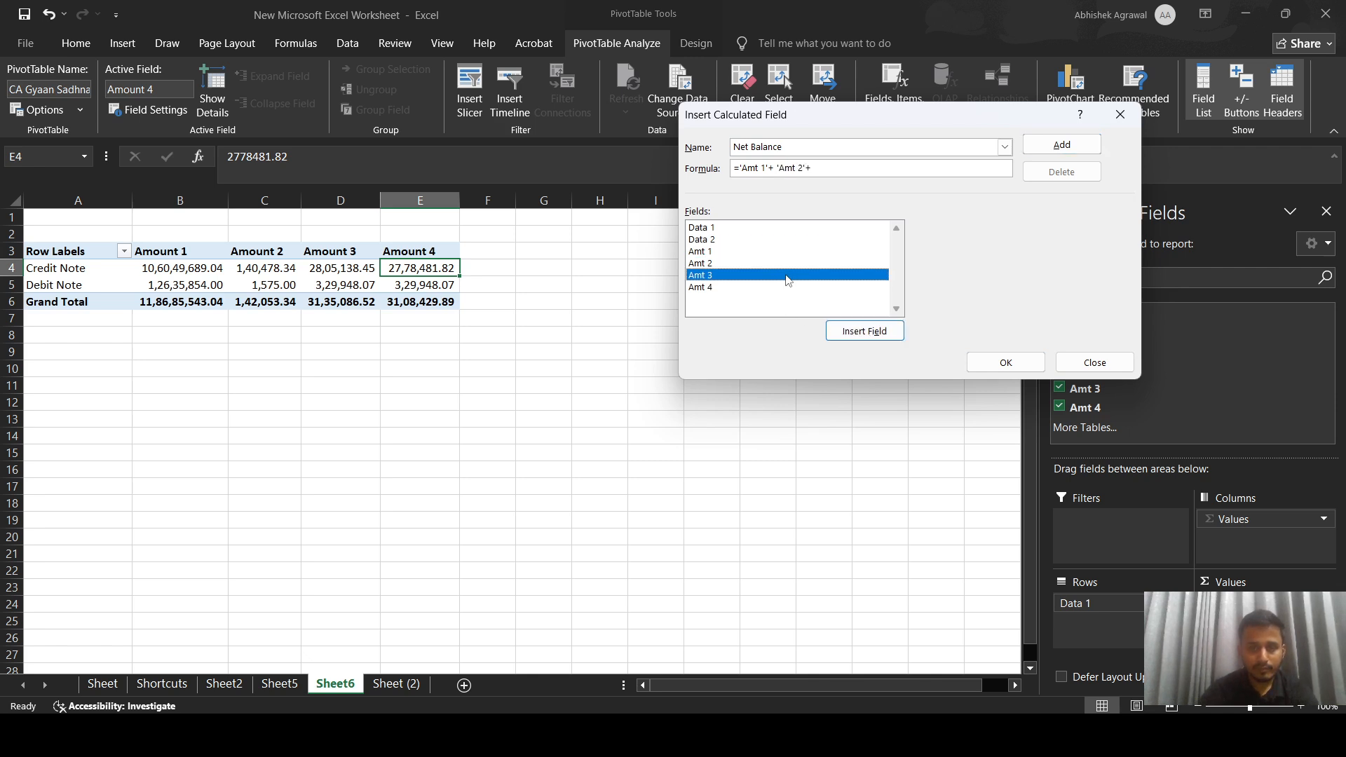
left_click(853, 331)
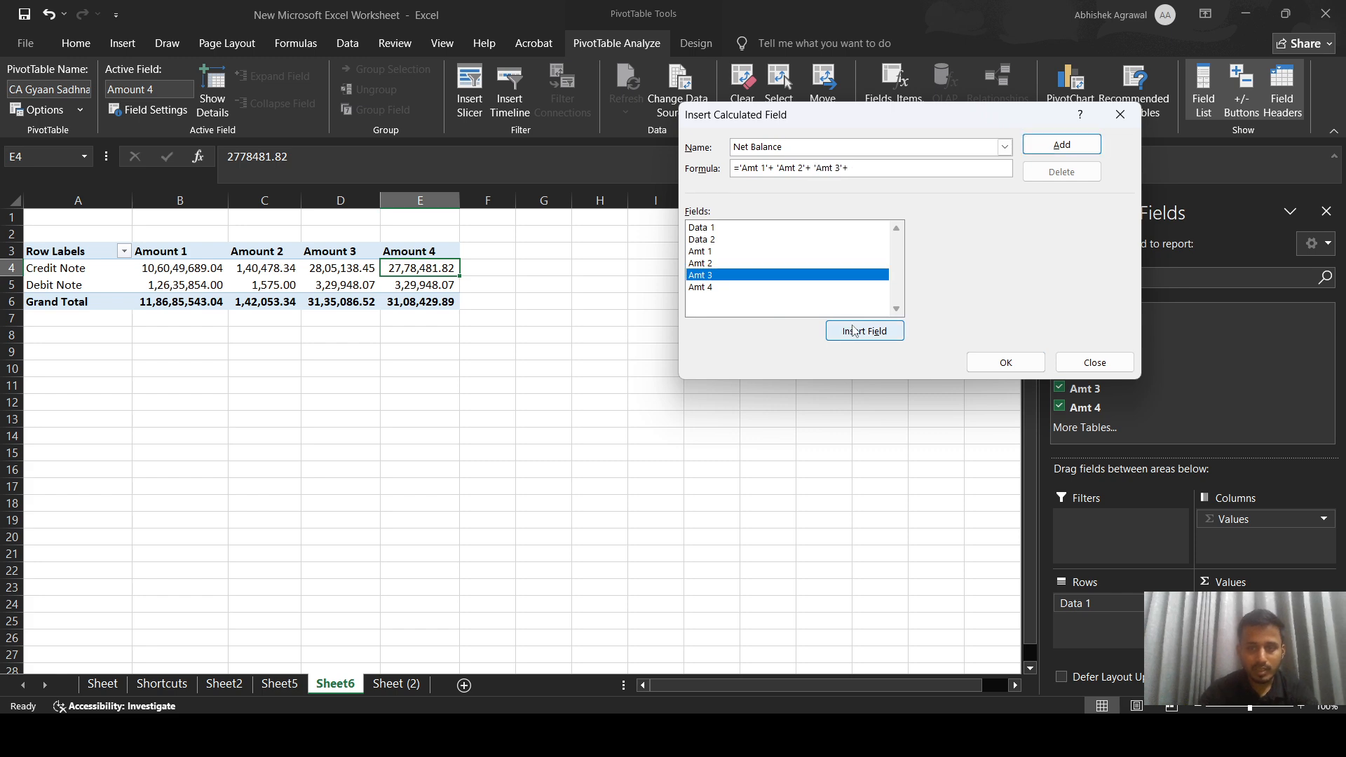
left_click(785, 287)
left_click(847, 333)
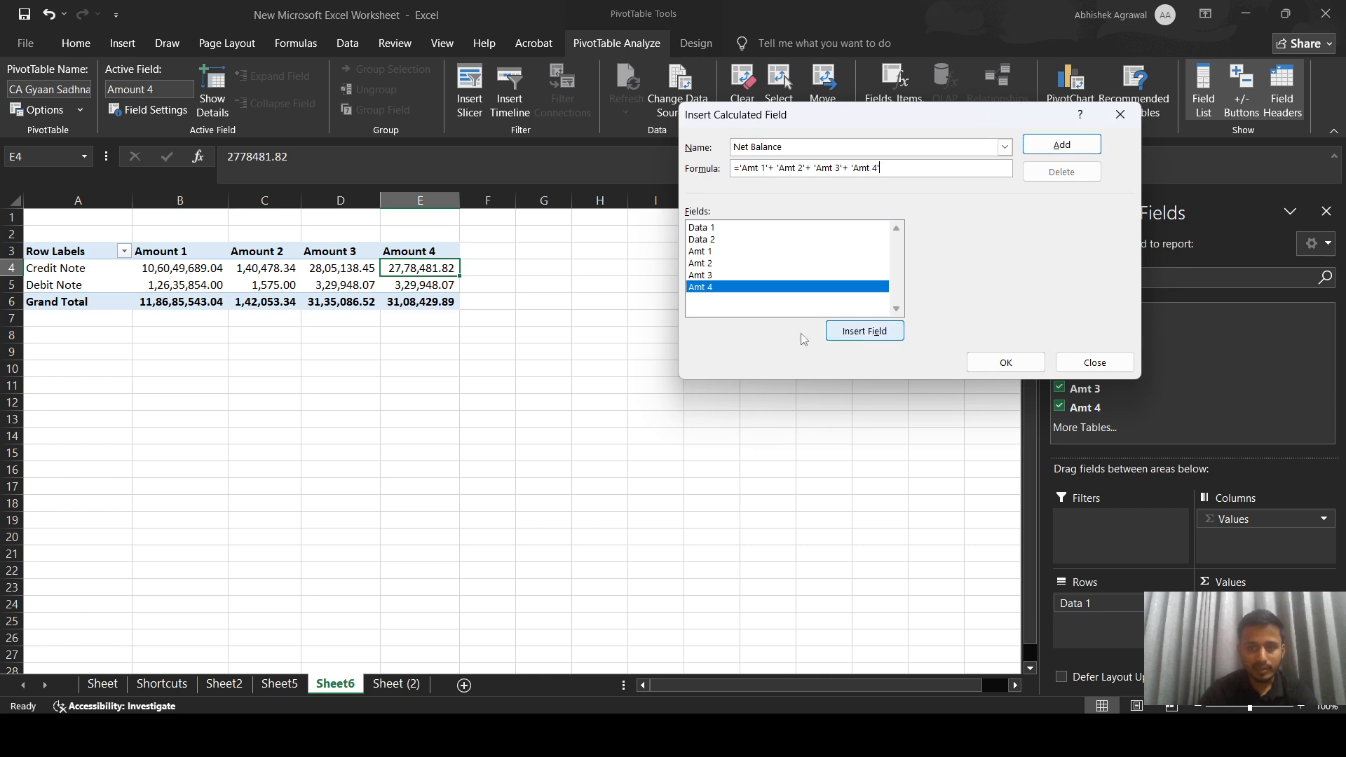
Step: Add the Net Balance calculated field to the PivotTable and check its Credit Note value against the sum of the four amounts
left_click(1054, 147)
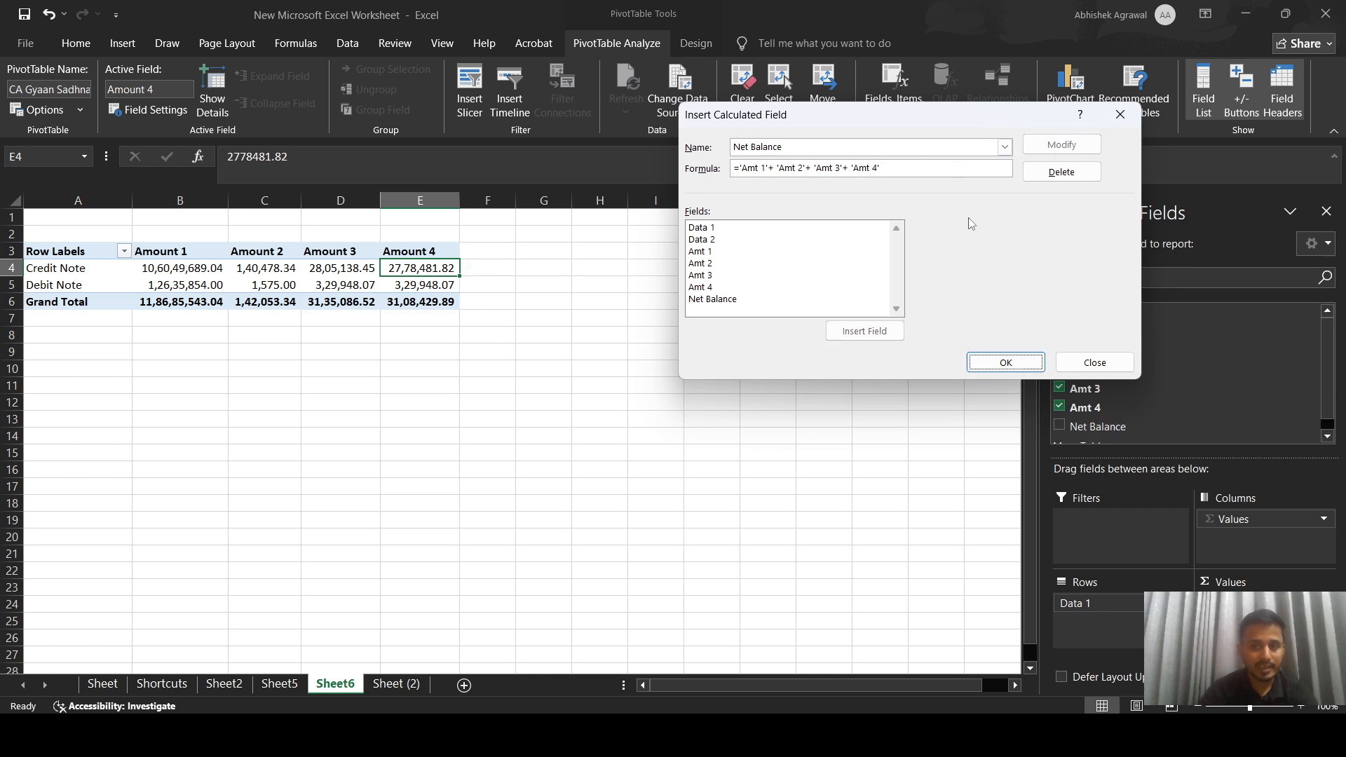
left_click(1021, 364)
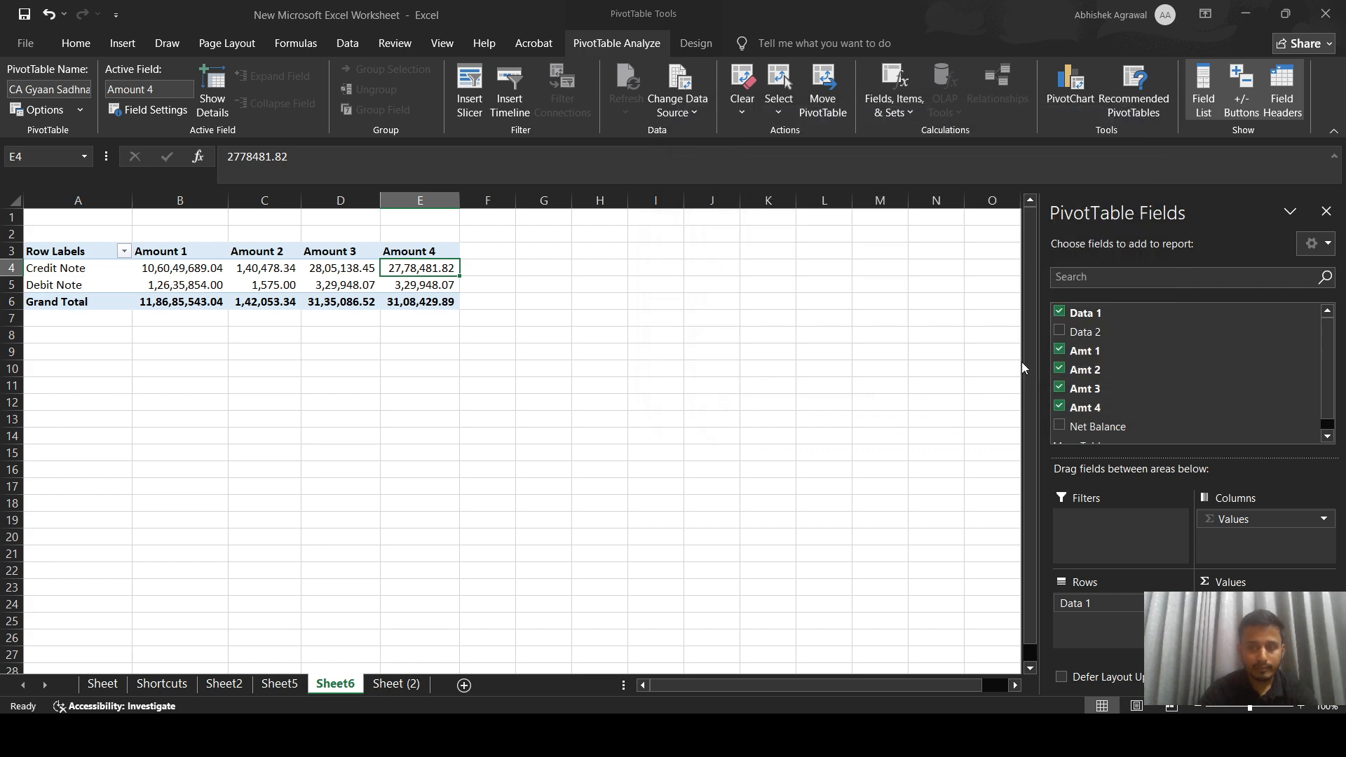
double_click(520, 201)
left_click(539, 273)
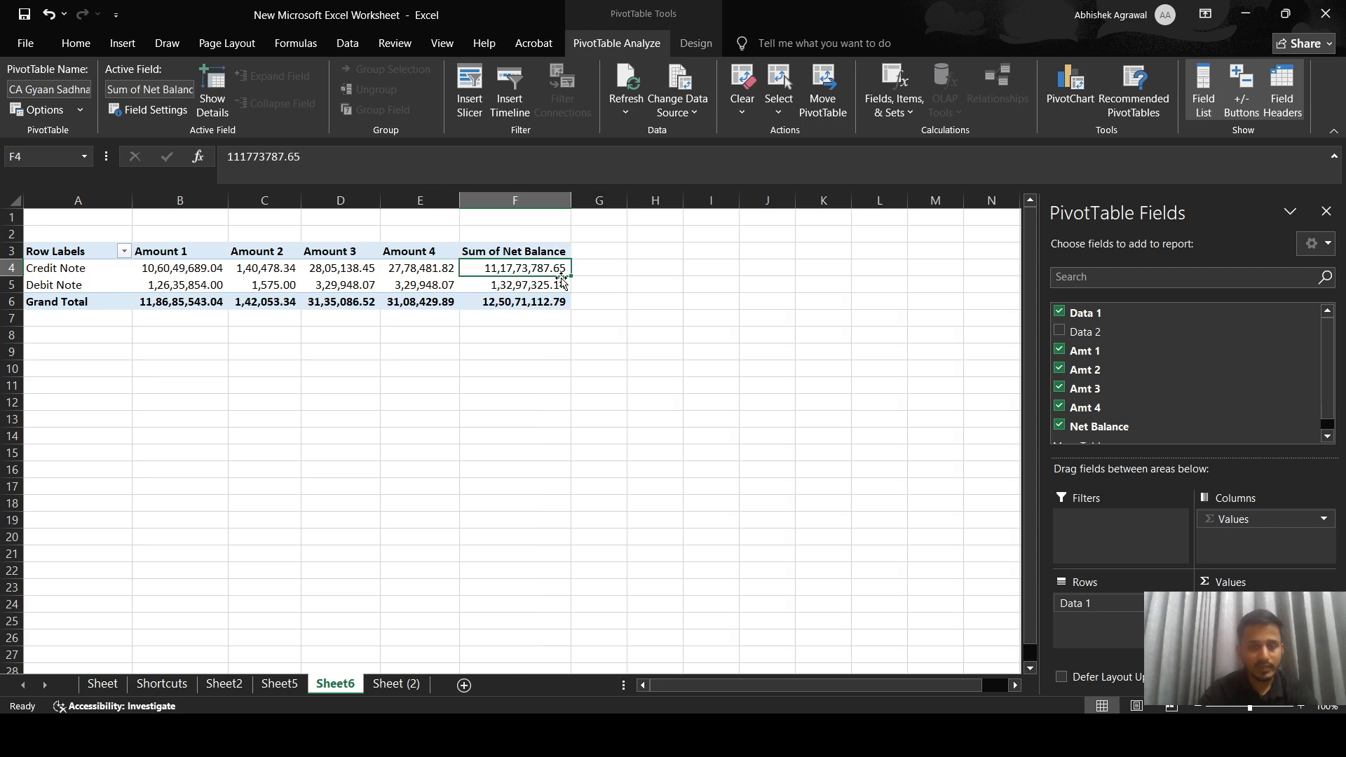
left_click_drag(423, 268, 202, 264)
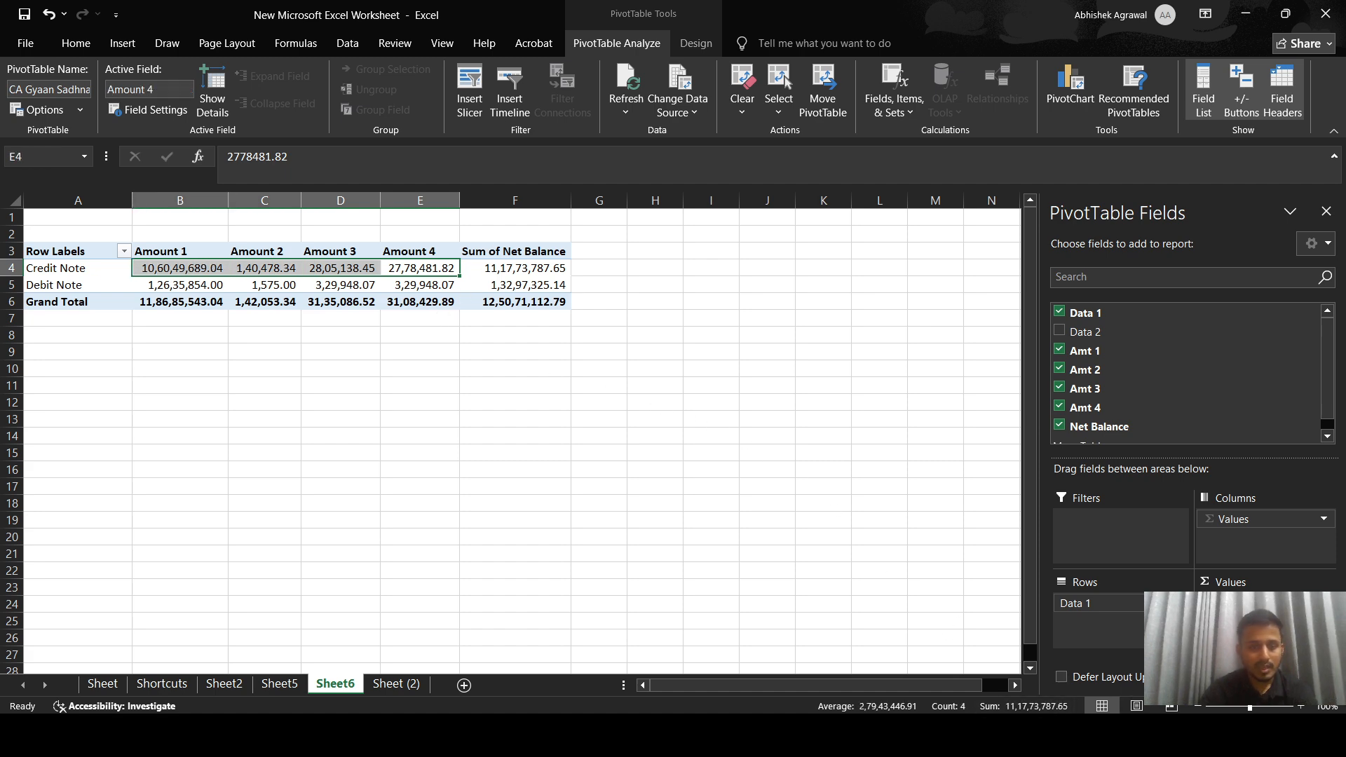
Step: Clear the Amt 1 amount in cell C261 of the source data on Sheet (2) and return to the PivotTable on Sheet6
left_click(396, 684)
left_click(350, 309)
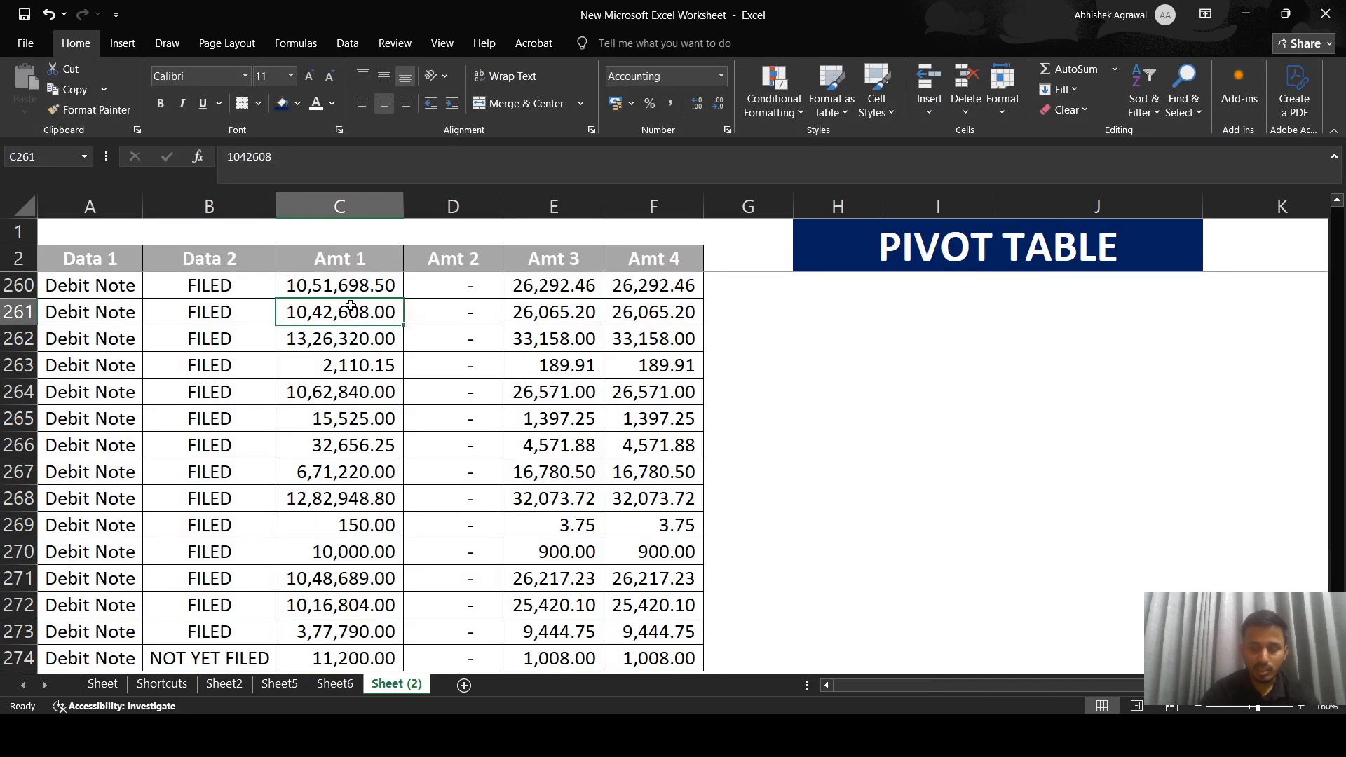
key("Delete")
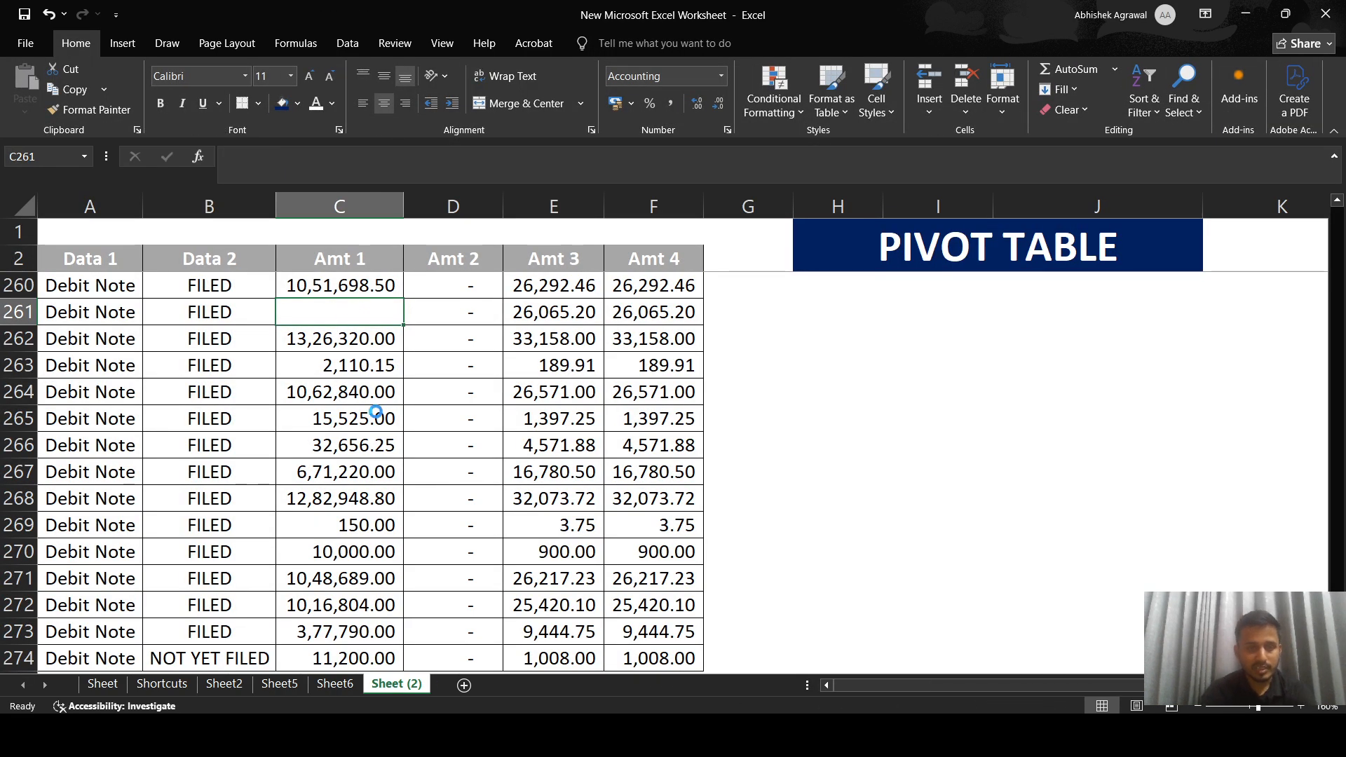
left_click(335, 684)
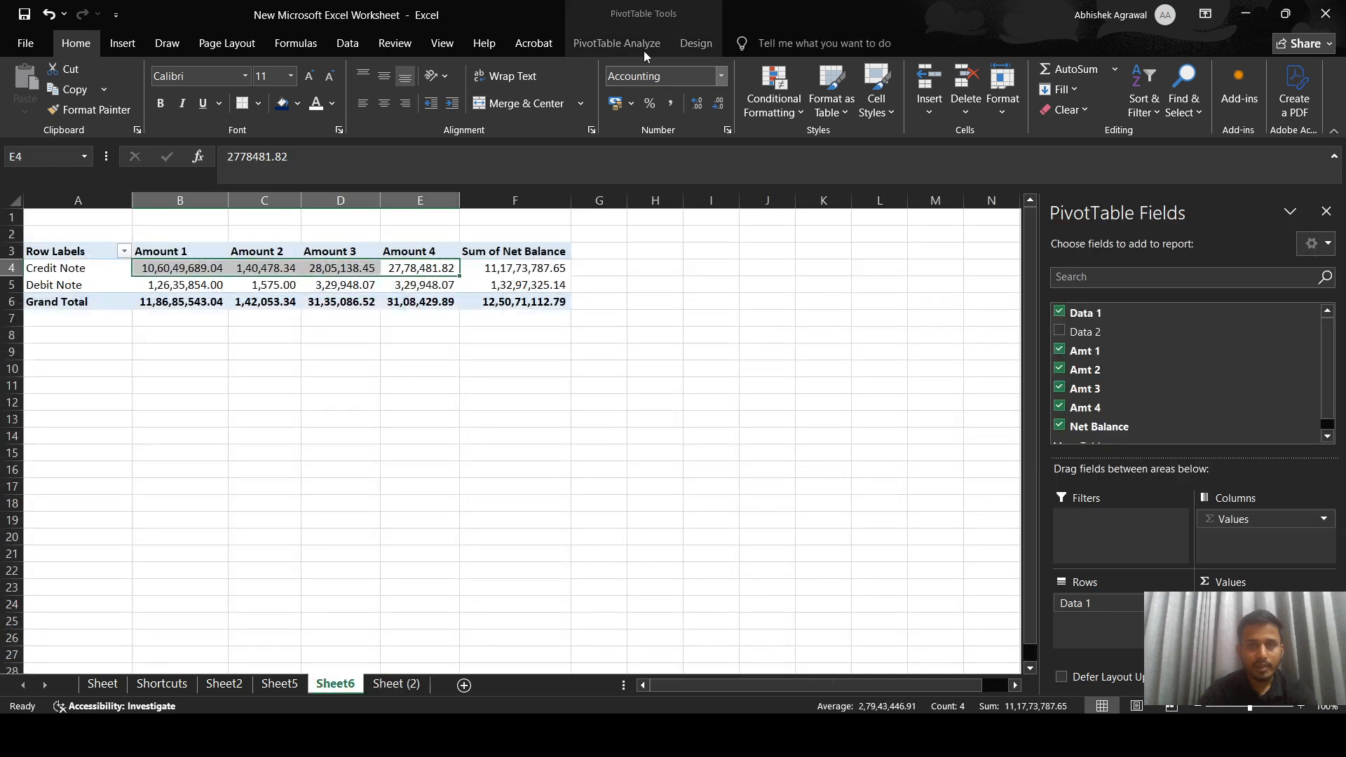
Step: Select the Amount 1 values of both note types and refresh all data in the workbook
left_click(621, 43)
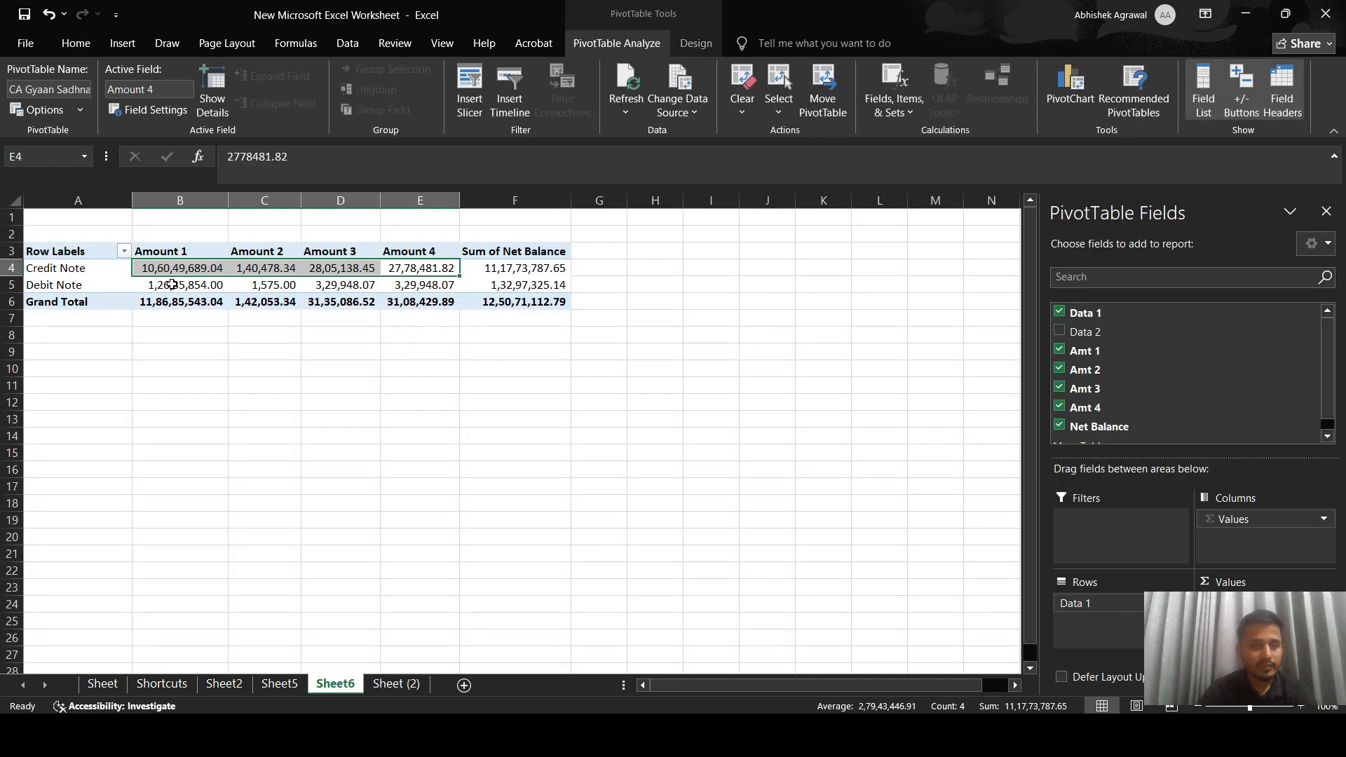
left_click_drag(172, 268, 170, 282)
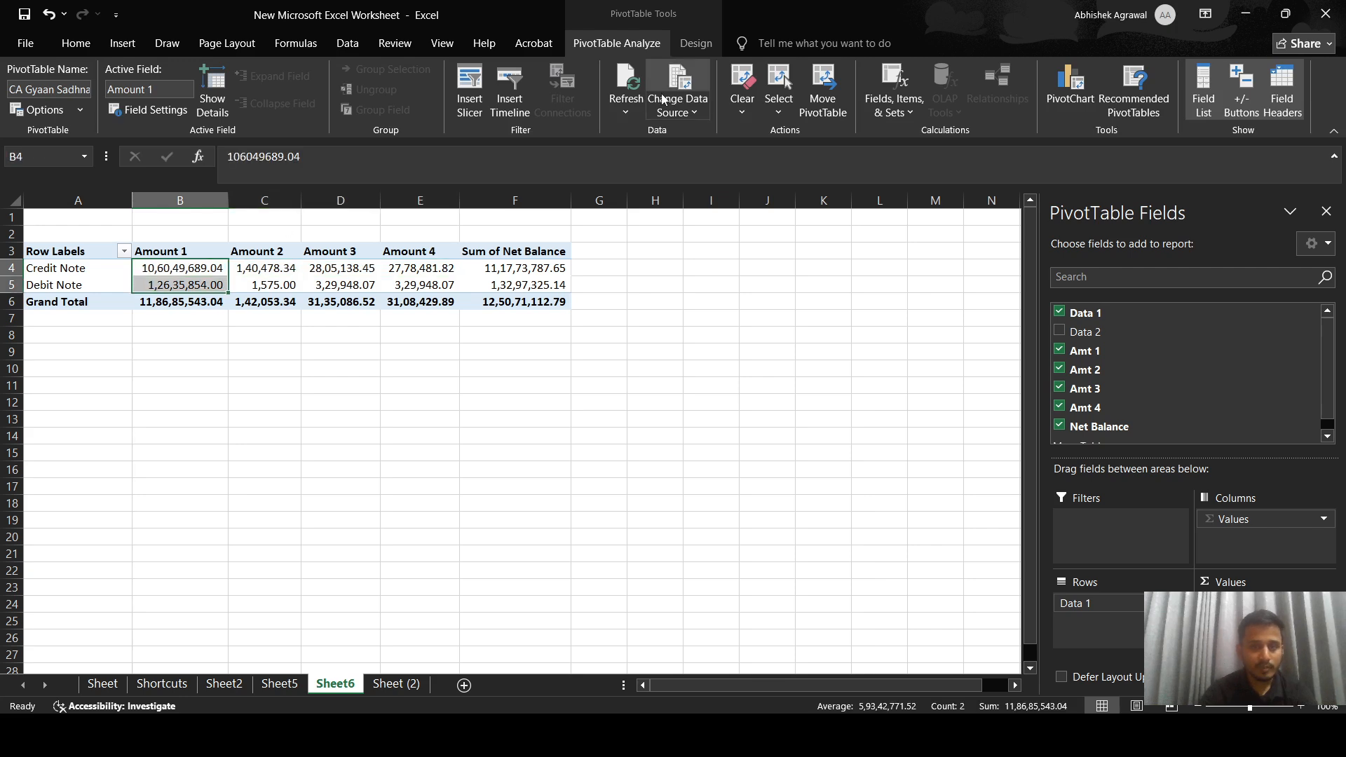
left_click(618, 108)
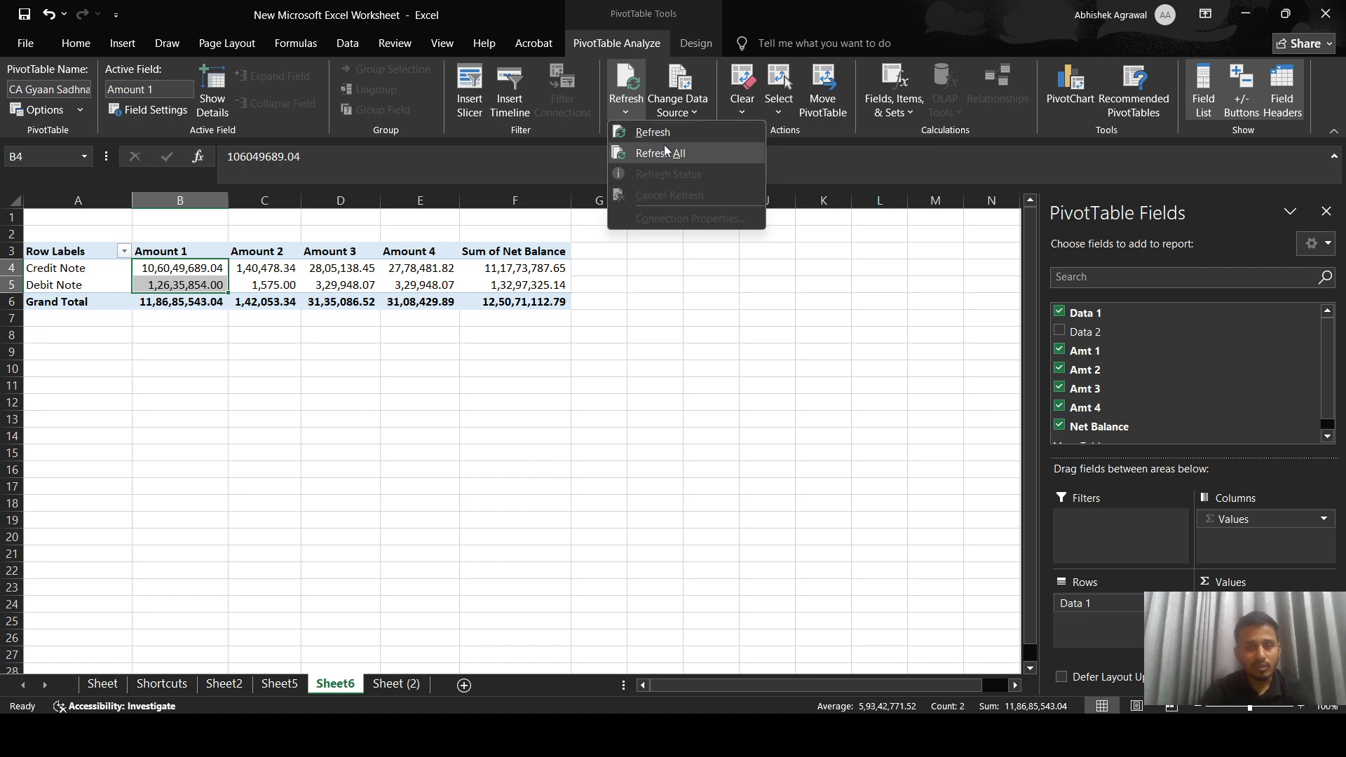
left_click(667, 147)
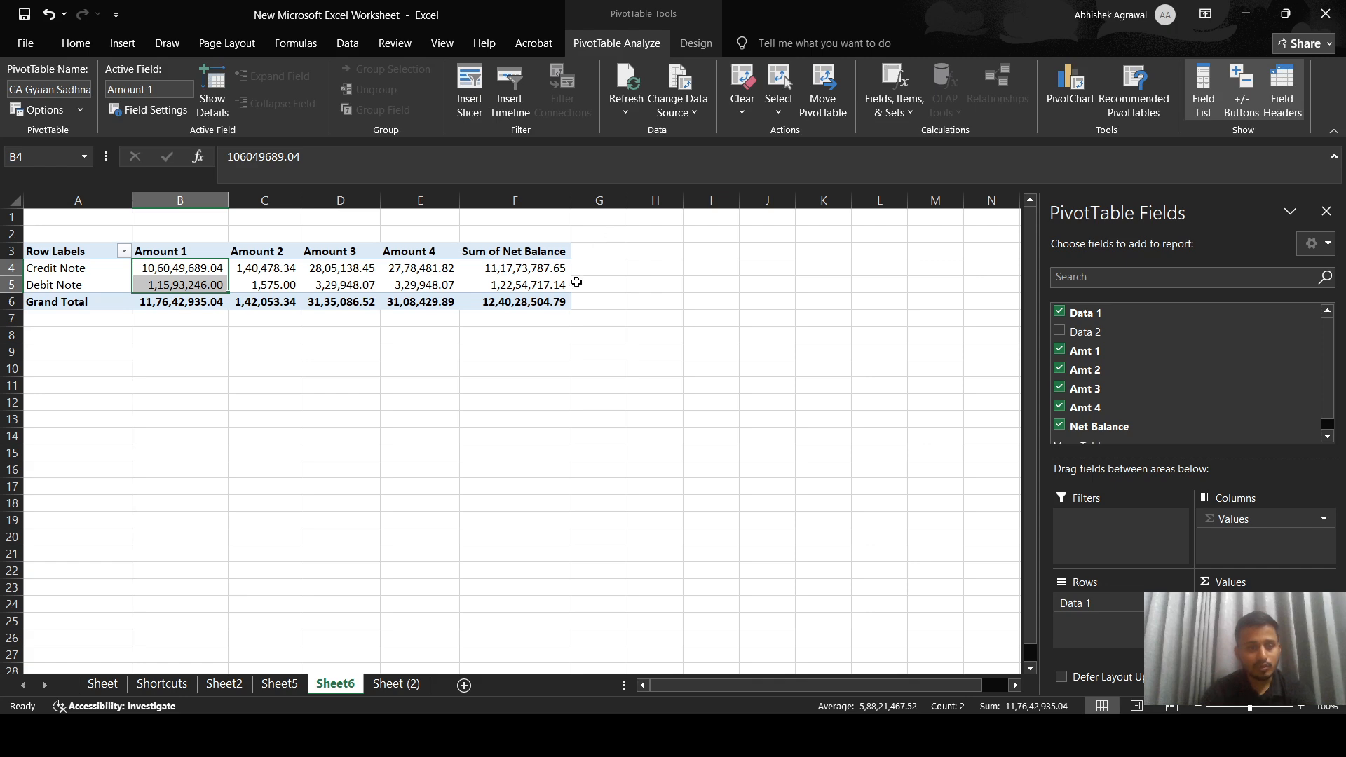
Step: Review the cleared source row, undo the refresh and the clearing of cell C261, and return to the PivotTable
left_click(384, 686)
left_click_drag(75, 309, 368, 311)
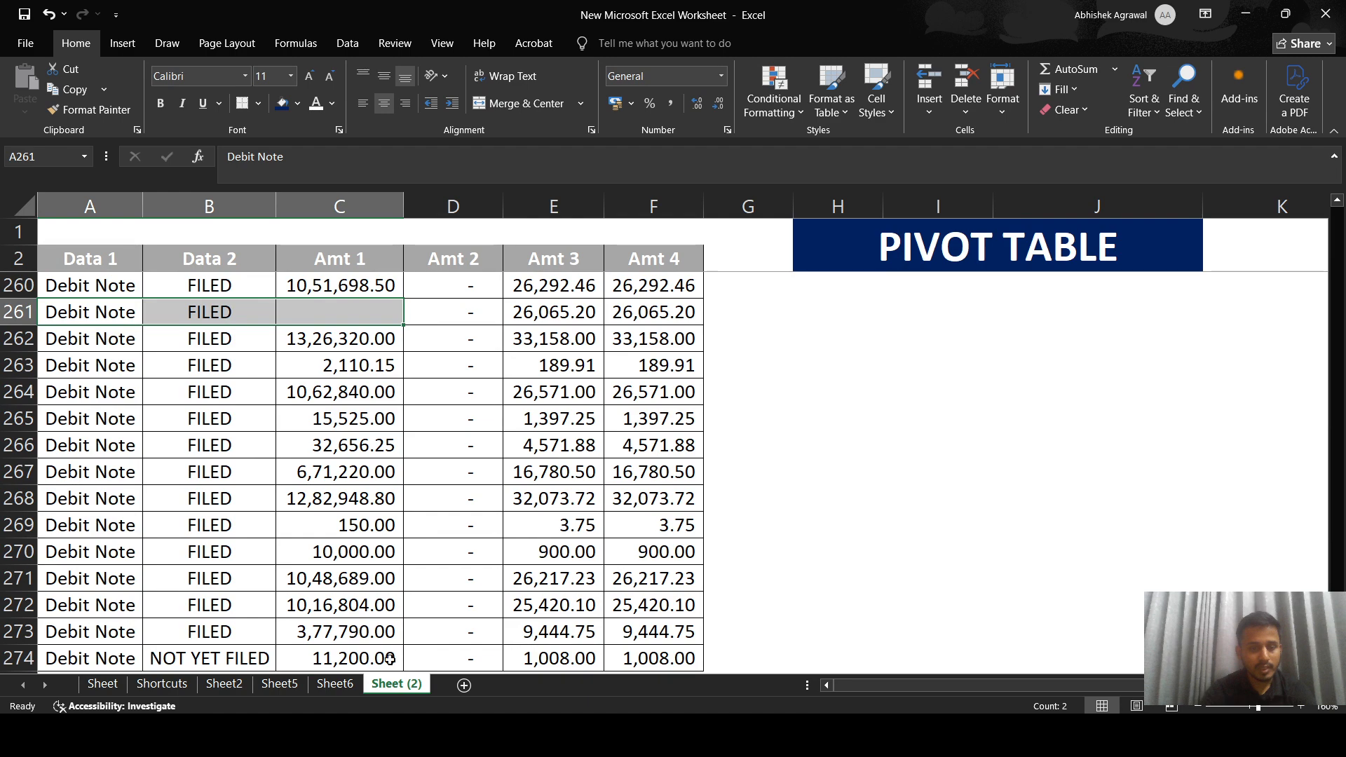
left_click(335, 684)
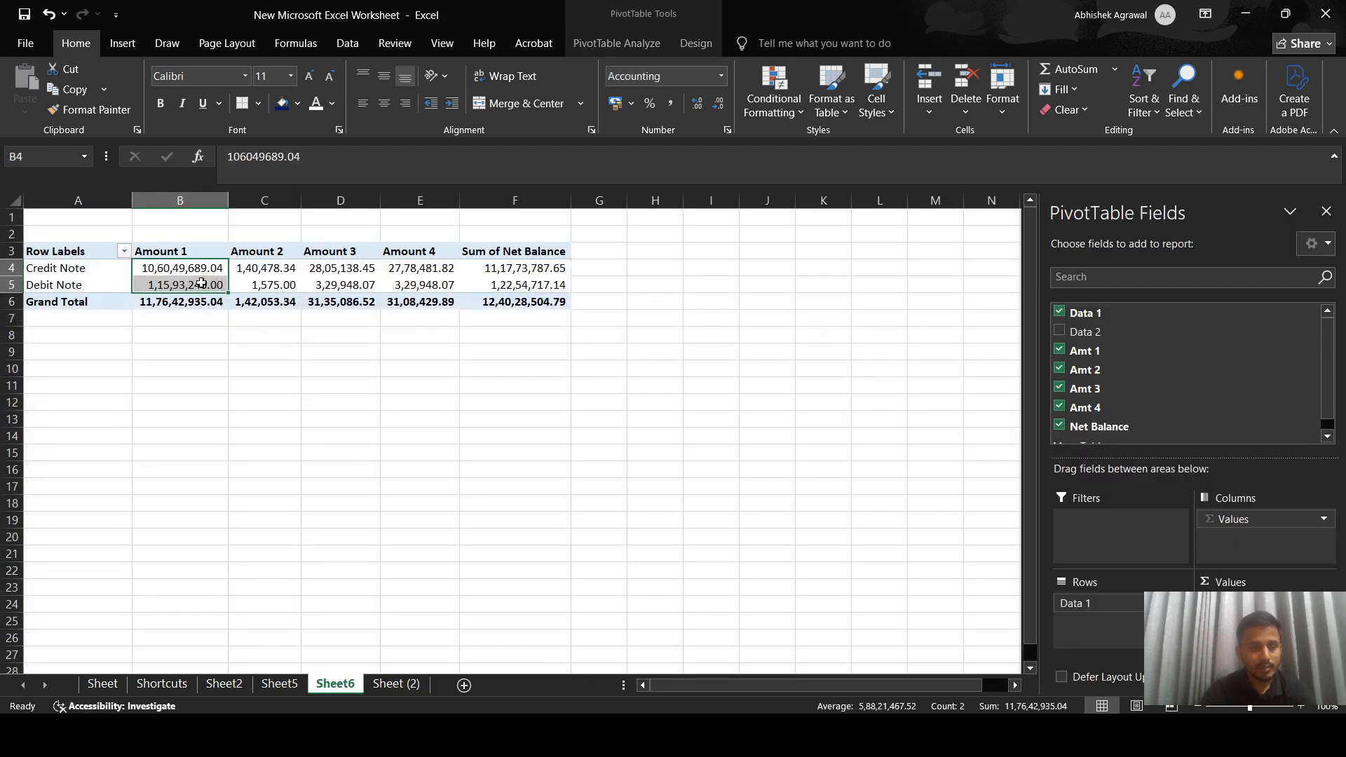
key("ctrl+Page_Down")
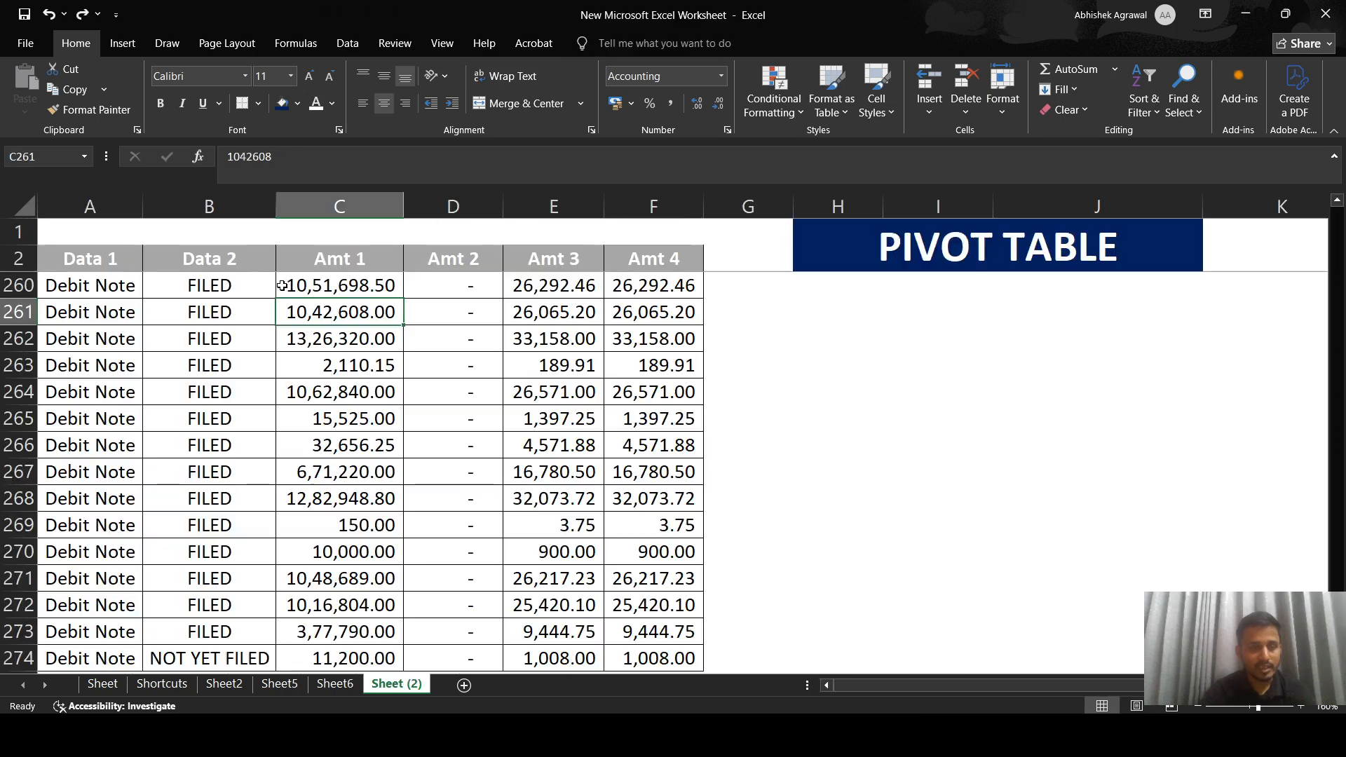
left_click(335, 683)
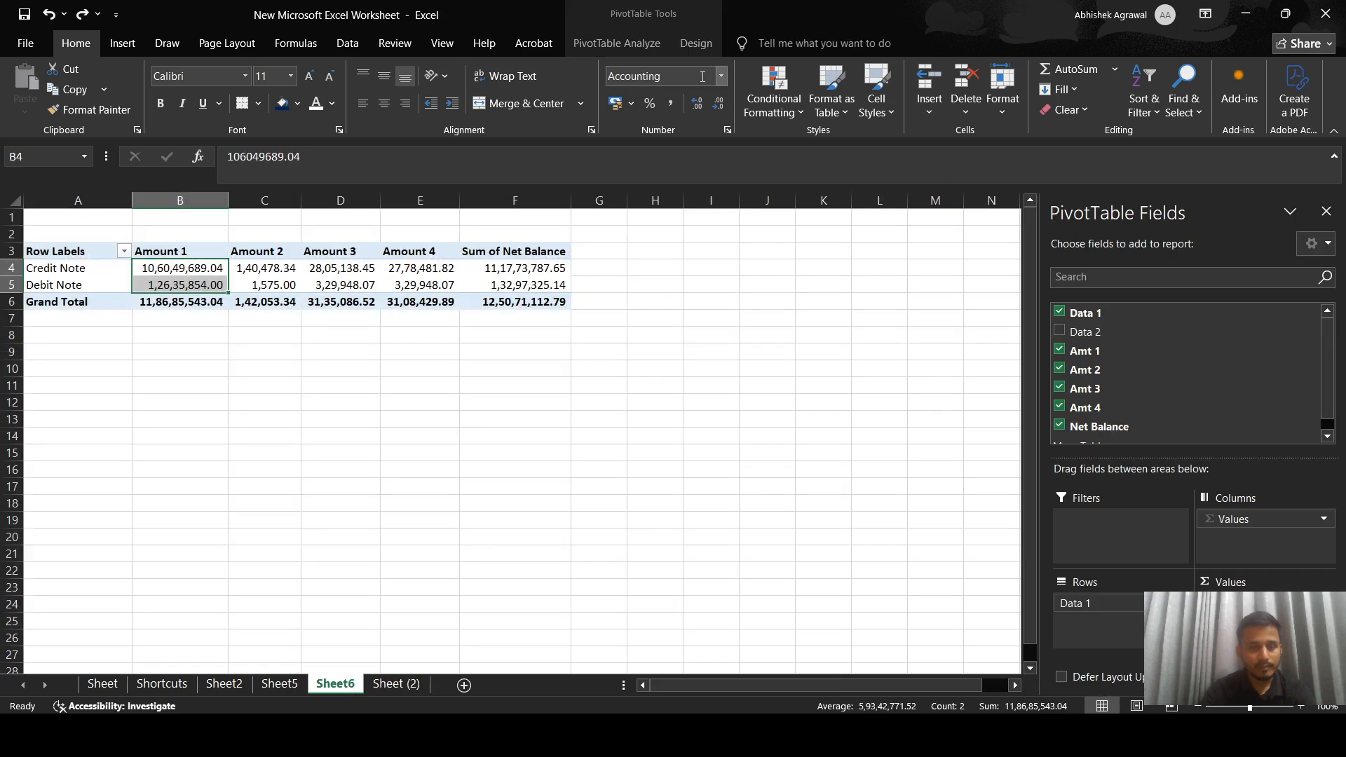
Step: Clear the Data 1 entry in cell A260 of the source data on Sheet (2) and return to the PivotTable on Sheet6
left_click(313, 267)
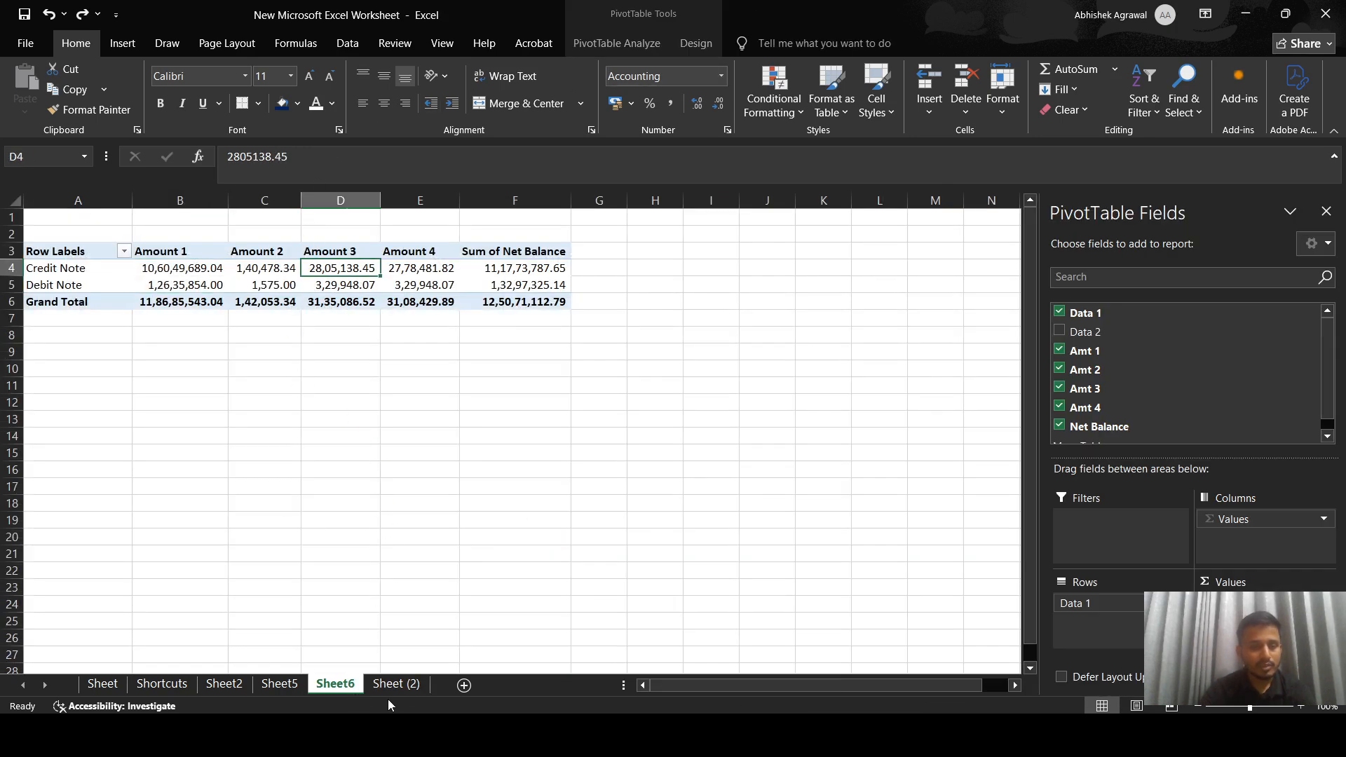
left_click(396, 683)
left_click(96, 291)
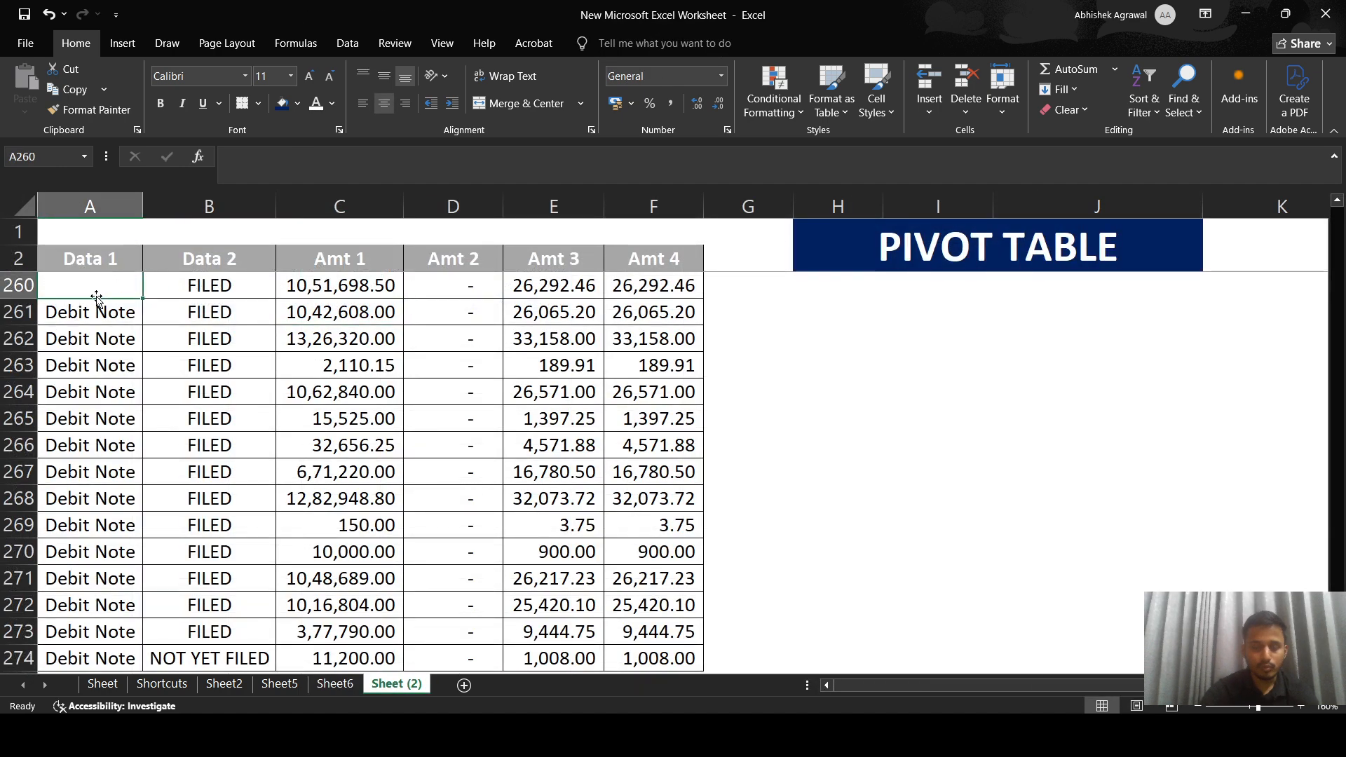
left_click(335, 683)
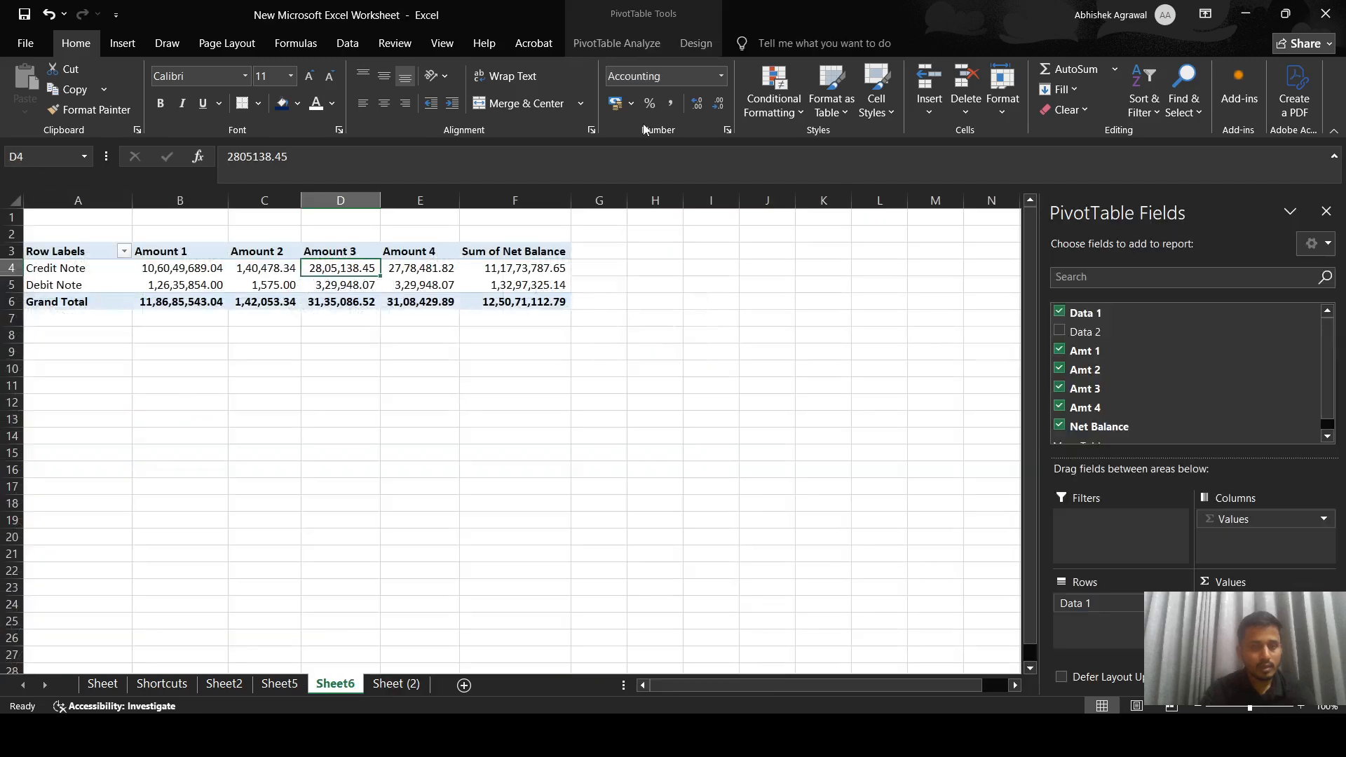
Step: Refresh the PivotTable and select the values in its (blank) row from Amount 1 to Sum of Net Balance
left_click(635, 42)
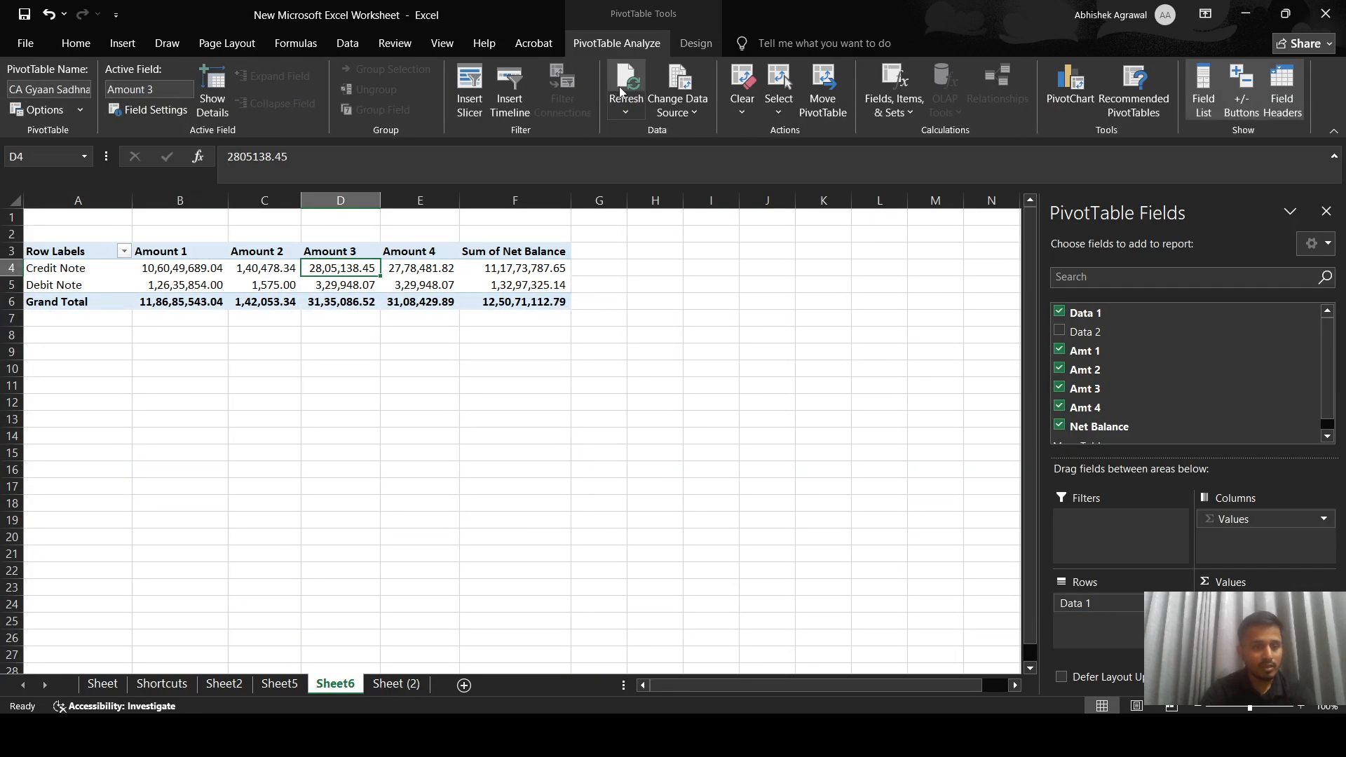
left_click(620, 90)
left_click_drag(155, 302, 519, 301)
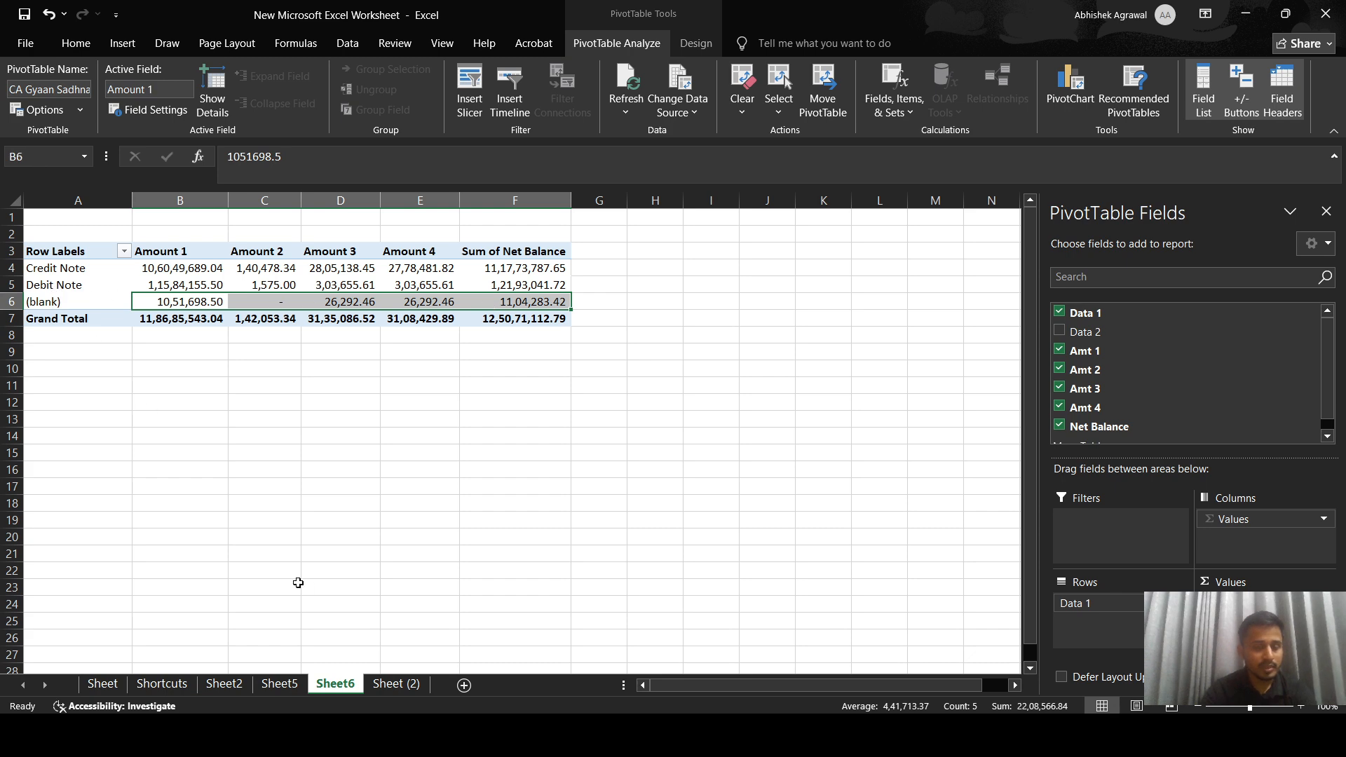
Step: Compare source row 260 on Sheet (2) with the Debit Note and (blank) rows of the PivotTable
left_click(396, 685)
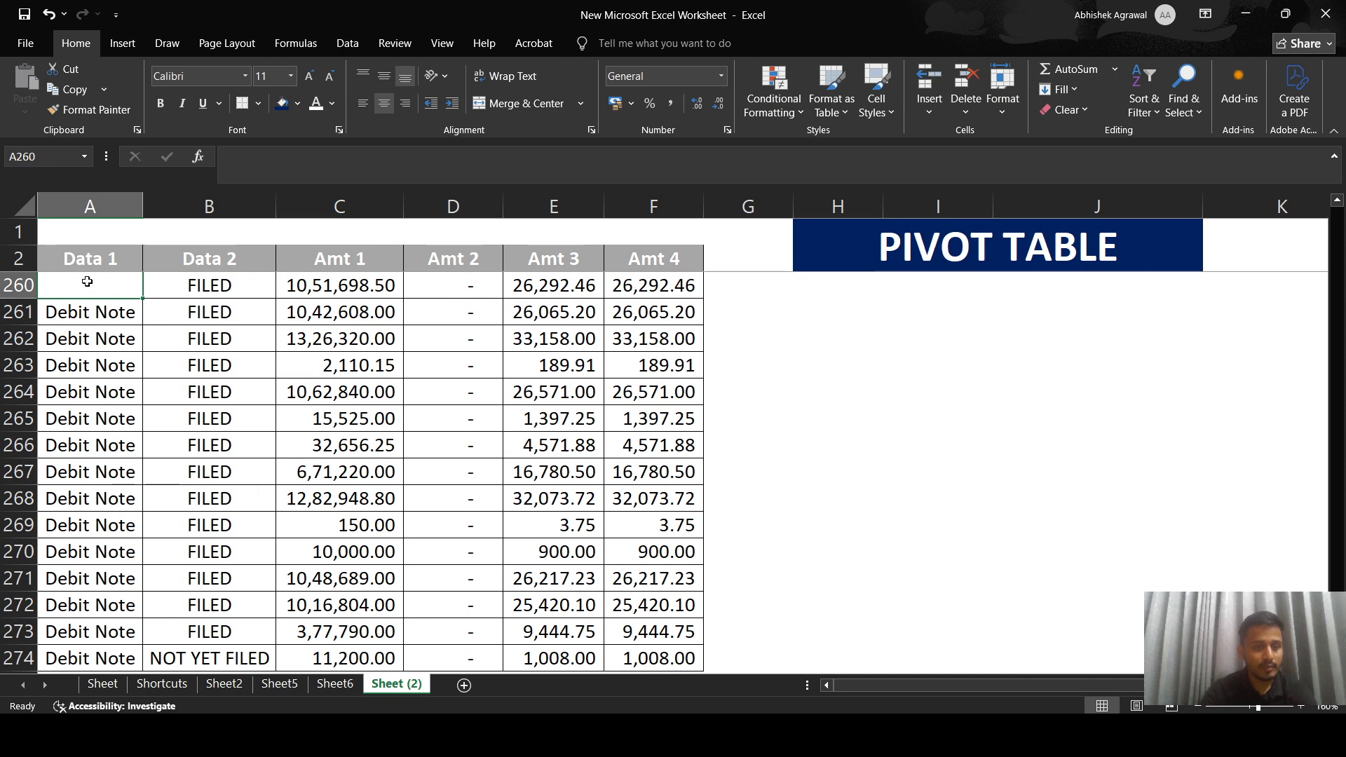
left_click_drag(216, 288, 448, 289)
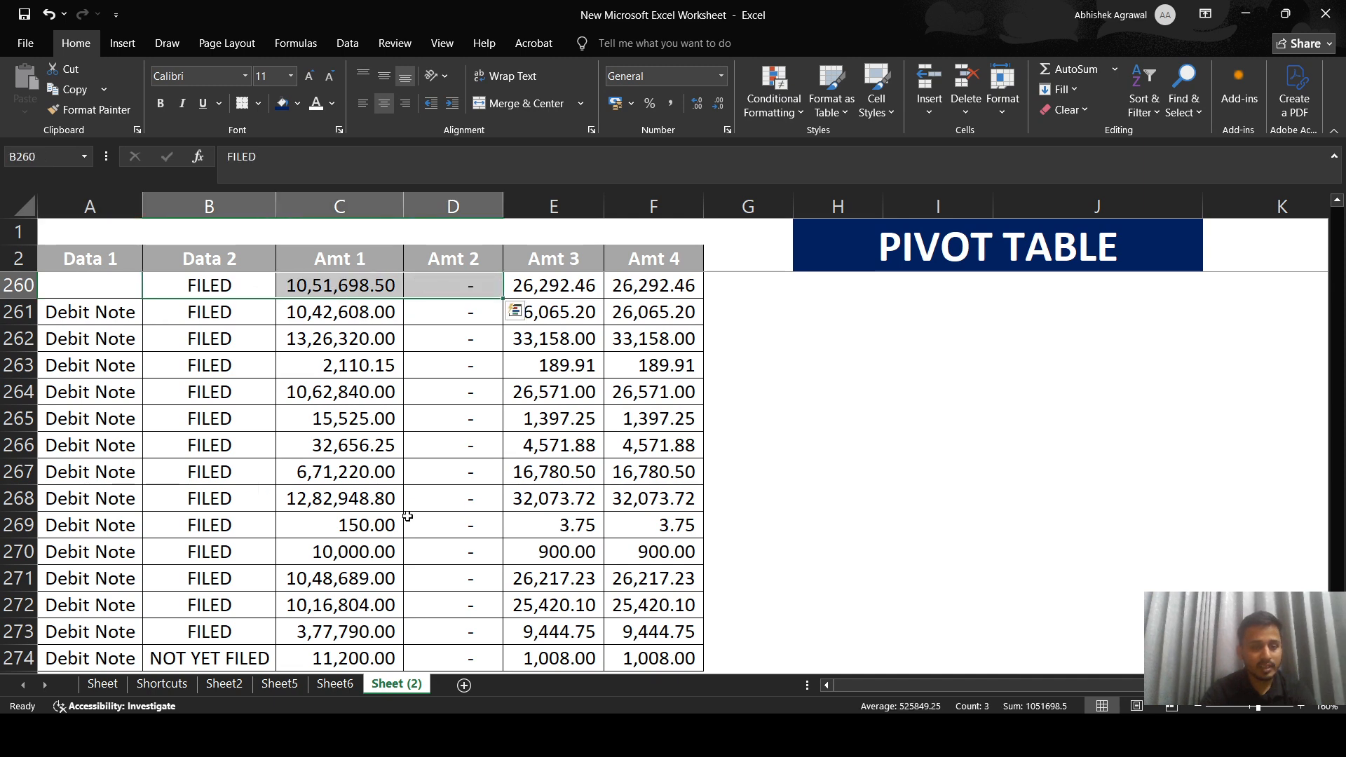
left_click(344, 683)
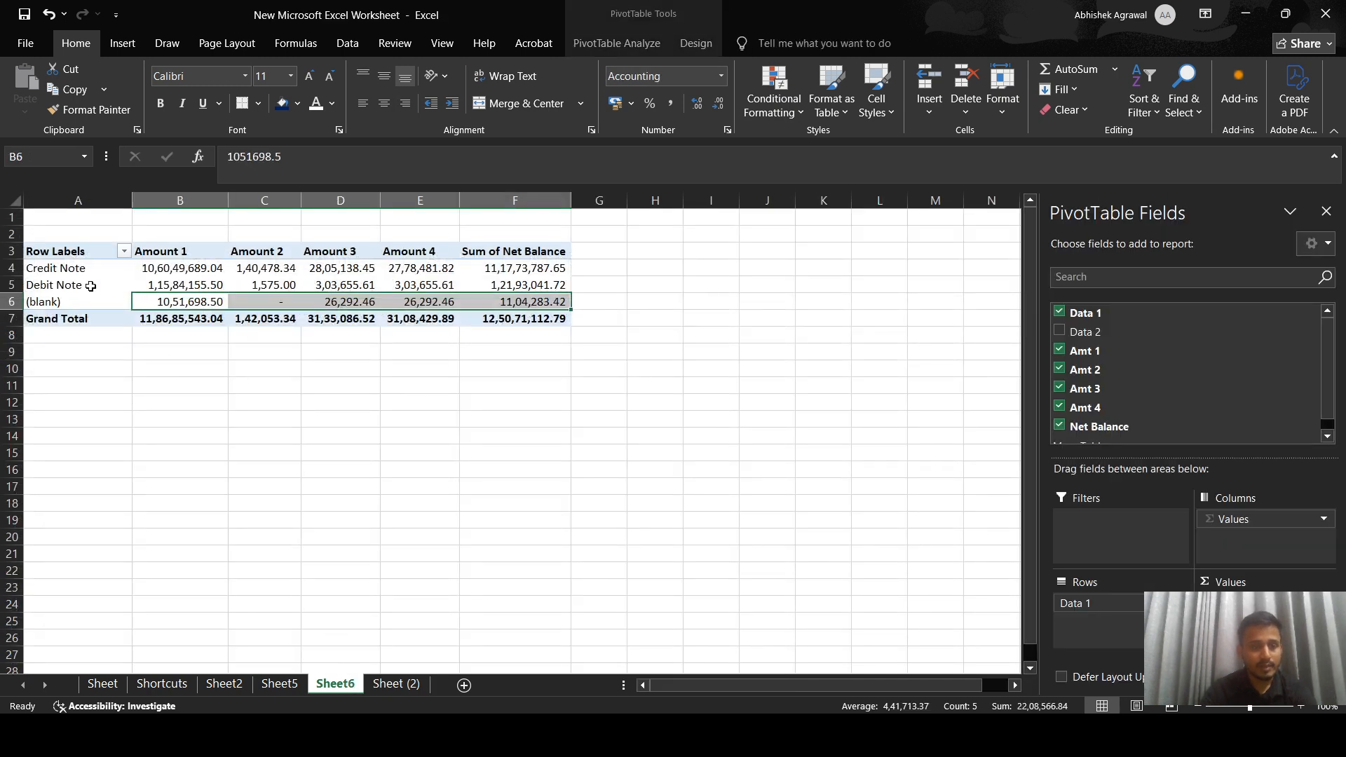
left_click(91, 288)
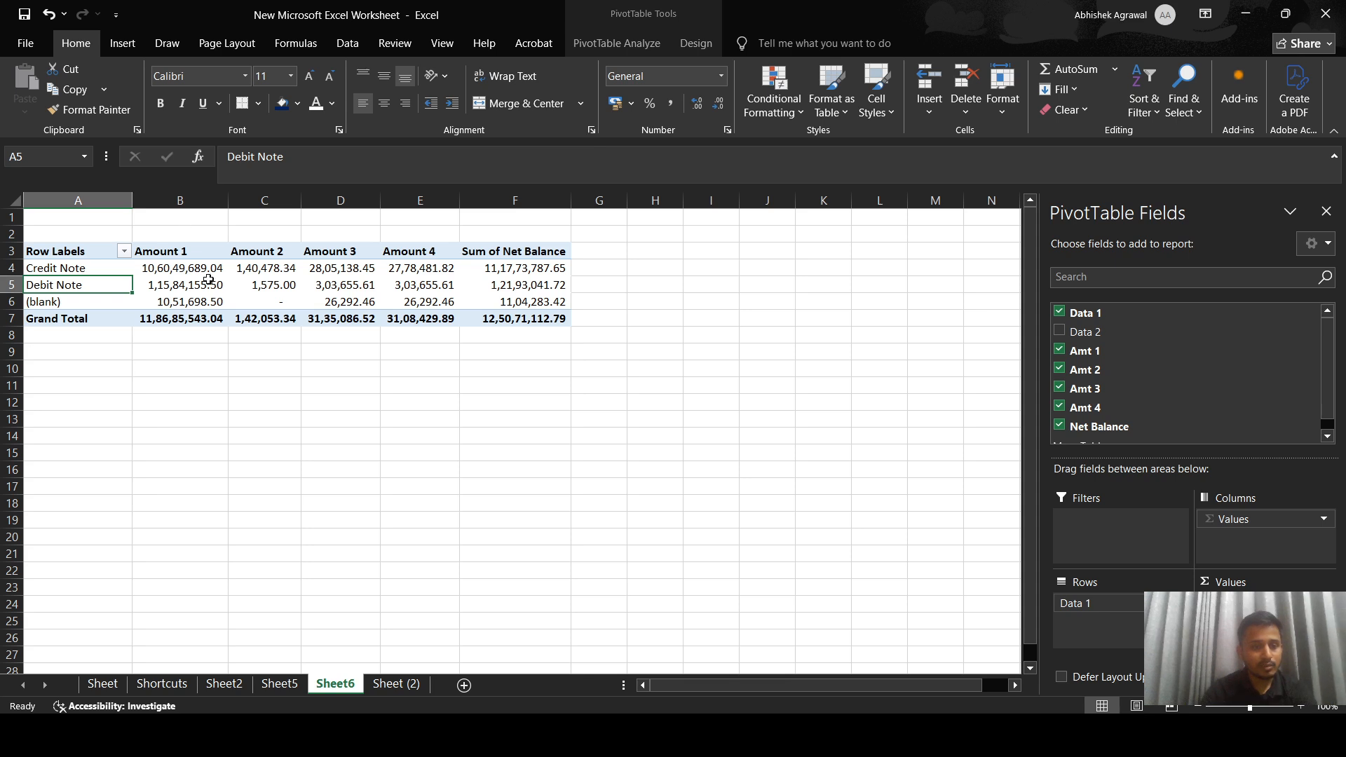
left_click(70, 297)
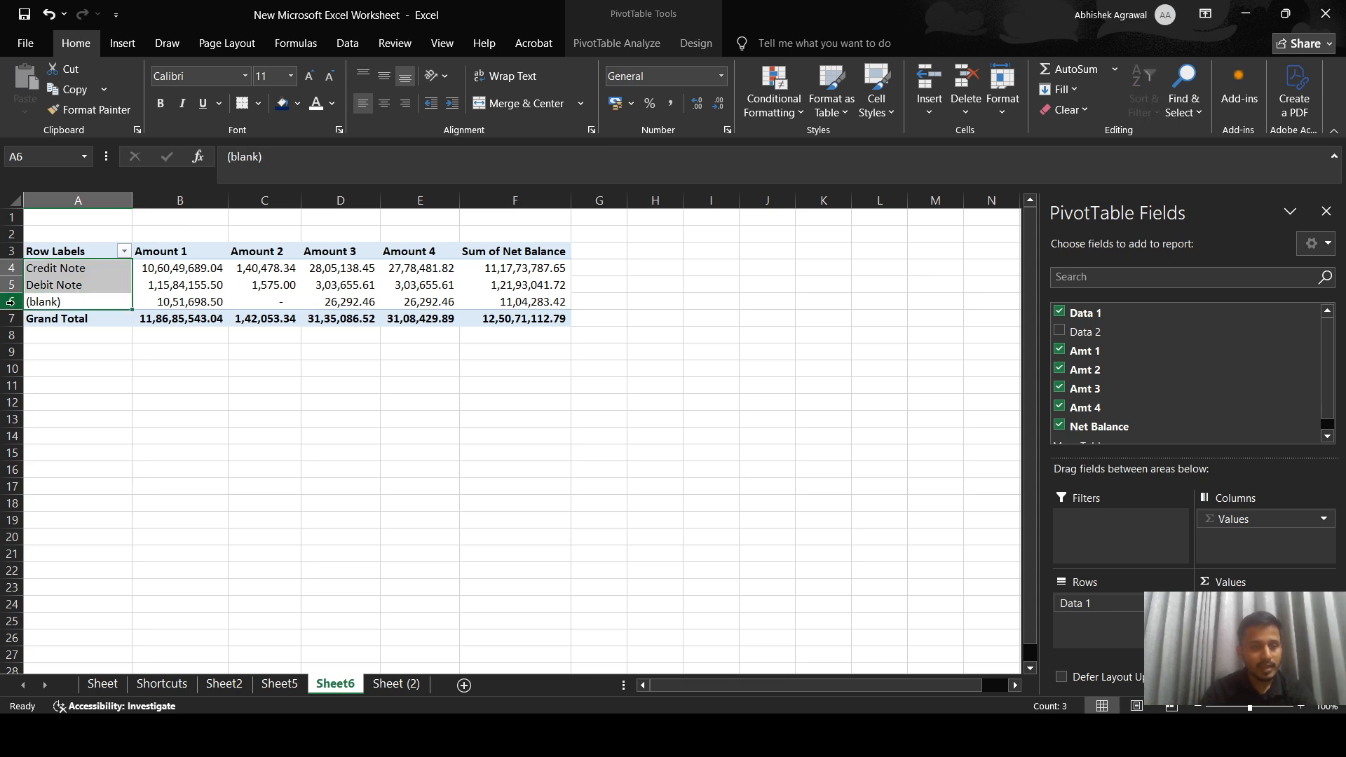
left_click(13, 302)
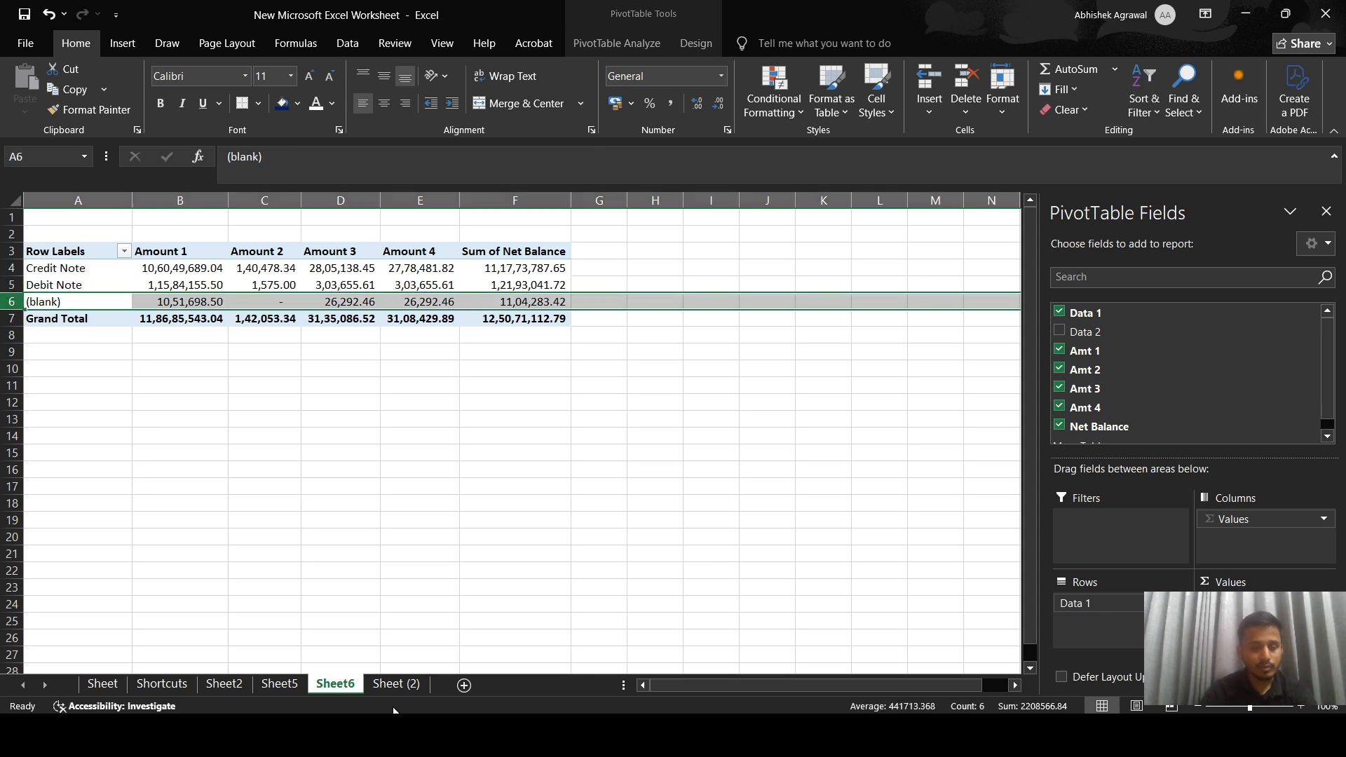
Step: Clear source cells B260:F260 on Sheet (2) and refresh the PivotTable on Sheet6
left_click(396, 683)
left_click_drag(238, 284, 652, 287)
key("Delete")
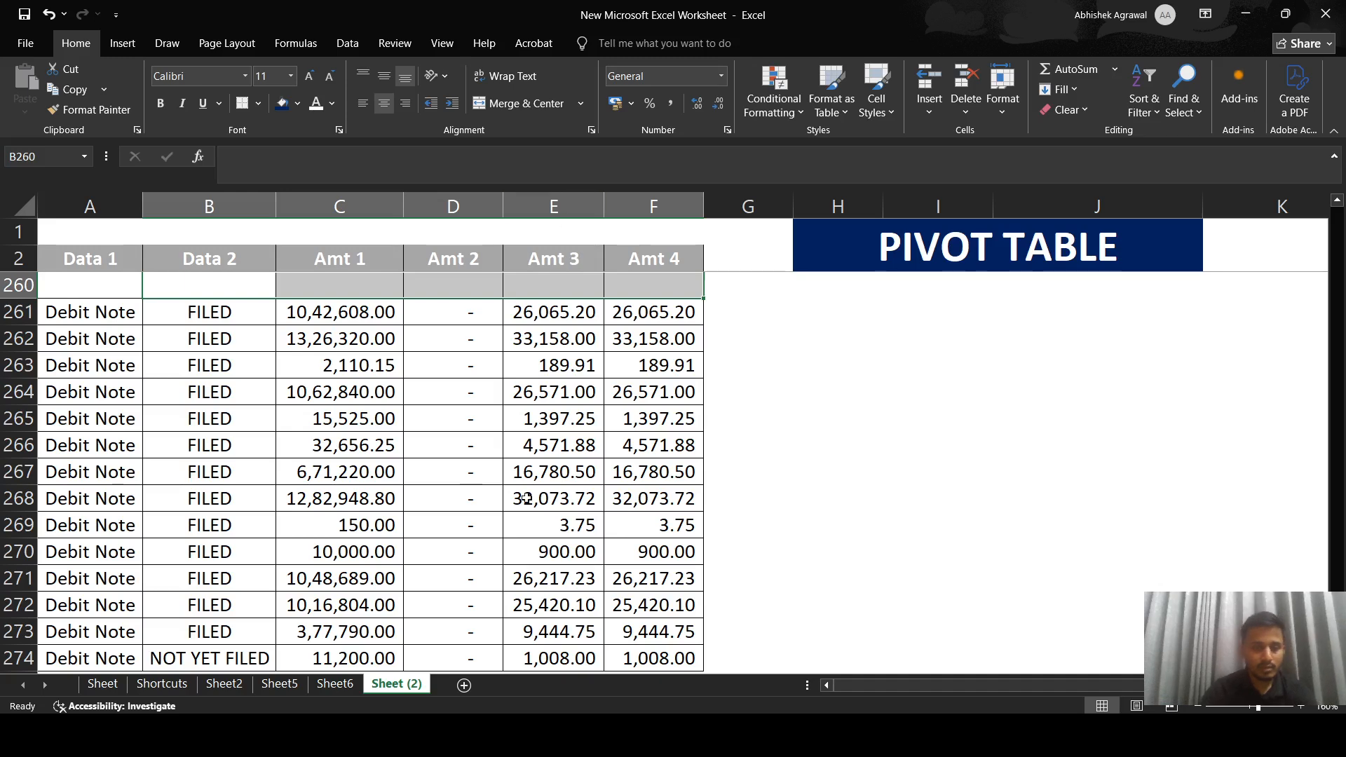
left_click(342, 693)
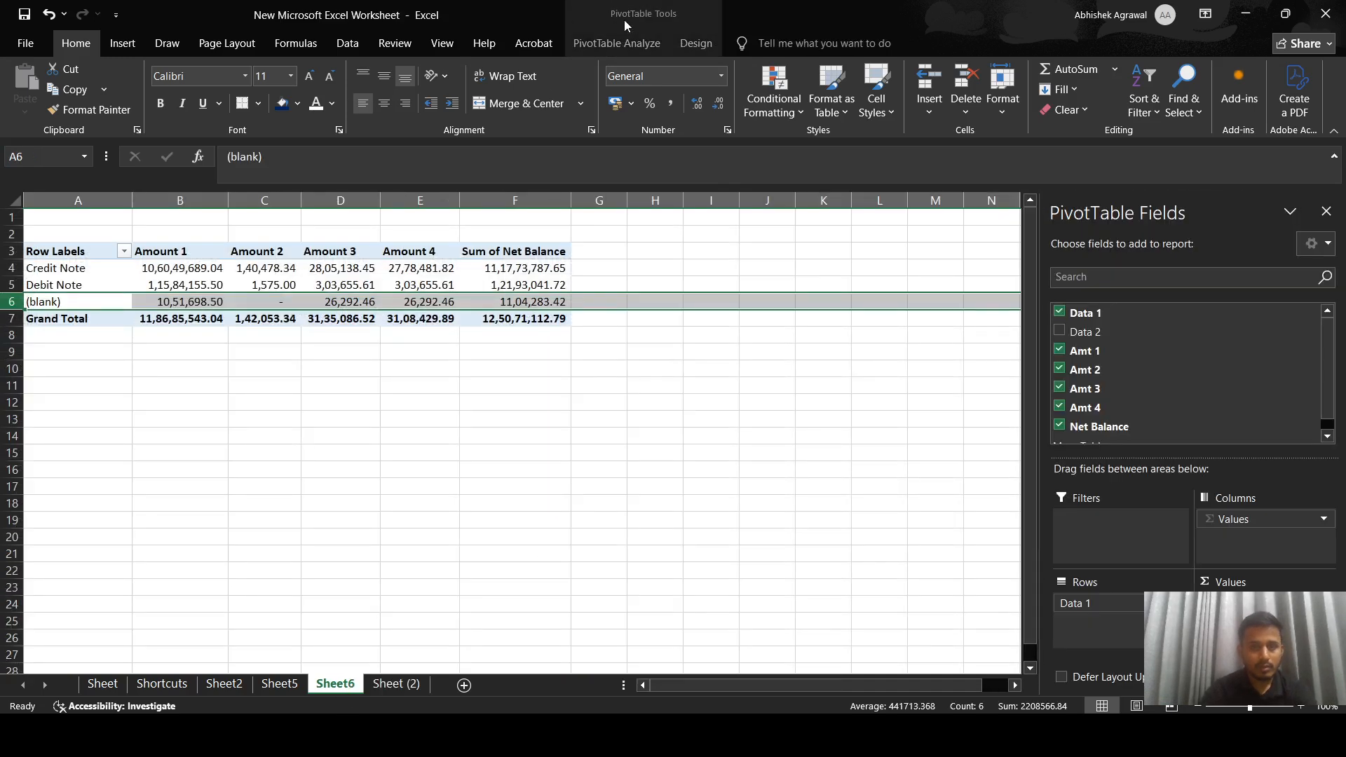
left_click(616, 42)
left_click(626, 83)
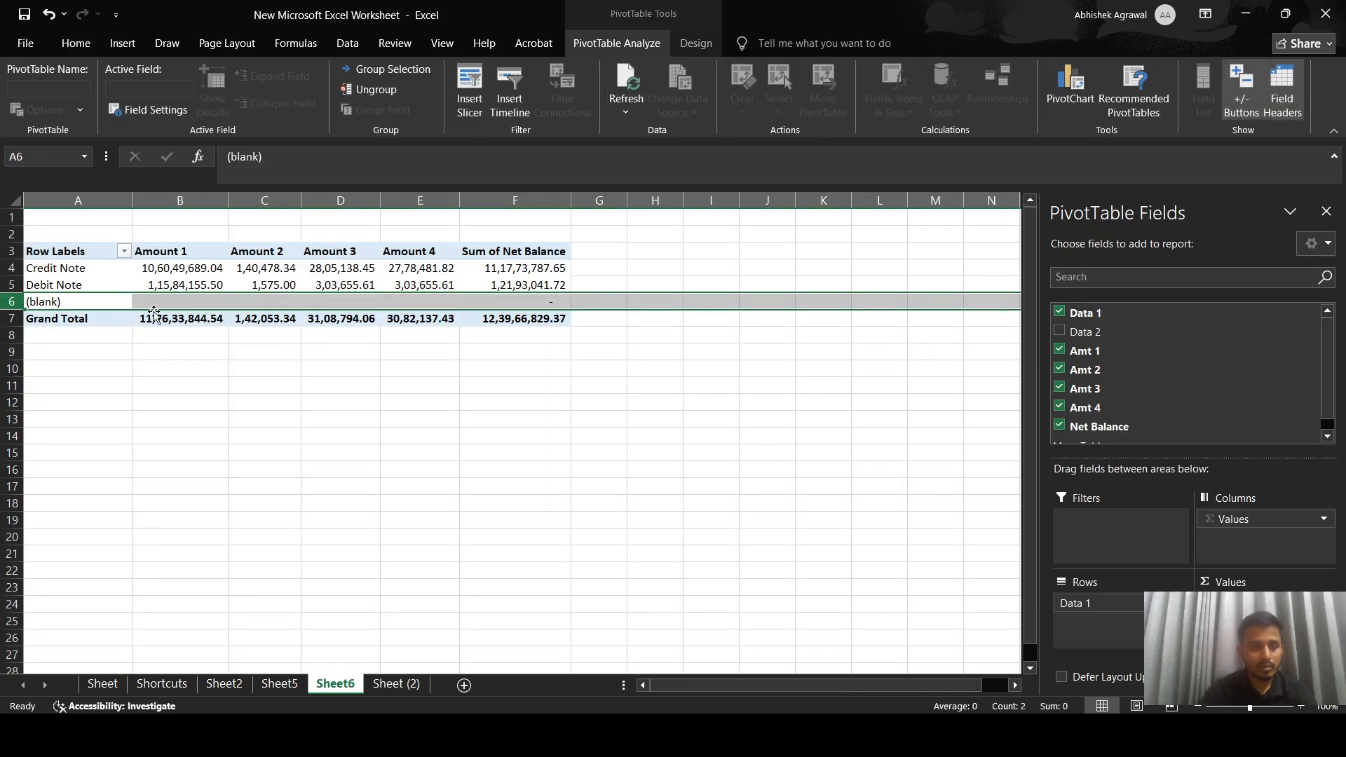
Step: Undo the PivotTable refreshes and the clearing of the source cells in row 260
key("ctrl+z")
key("ctrl+z")
key("ctrl+z")
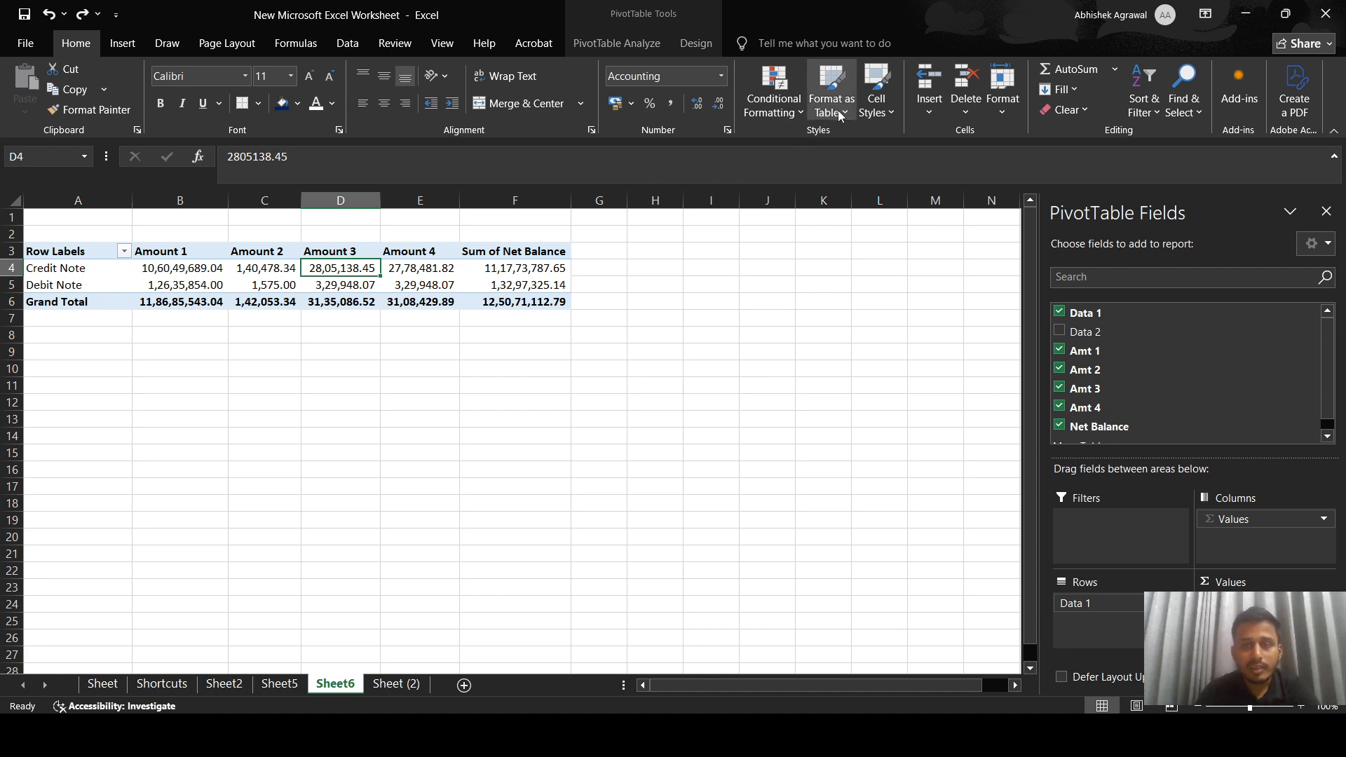
Step: Select the whole PivotTable and apply the grey style from the third row of the Light PivotTable styles
left_click(656, 52)
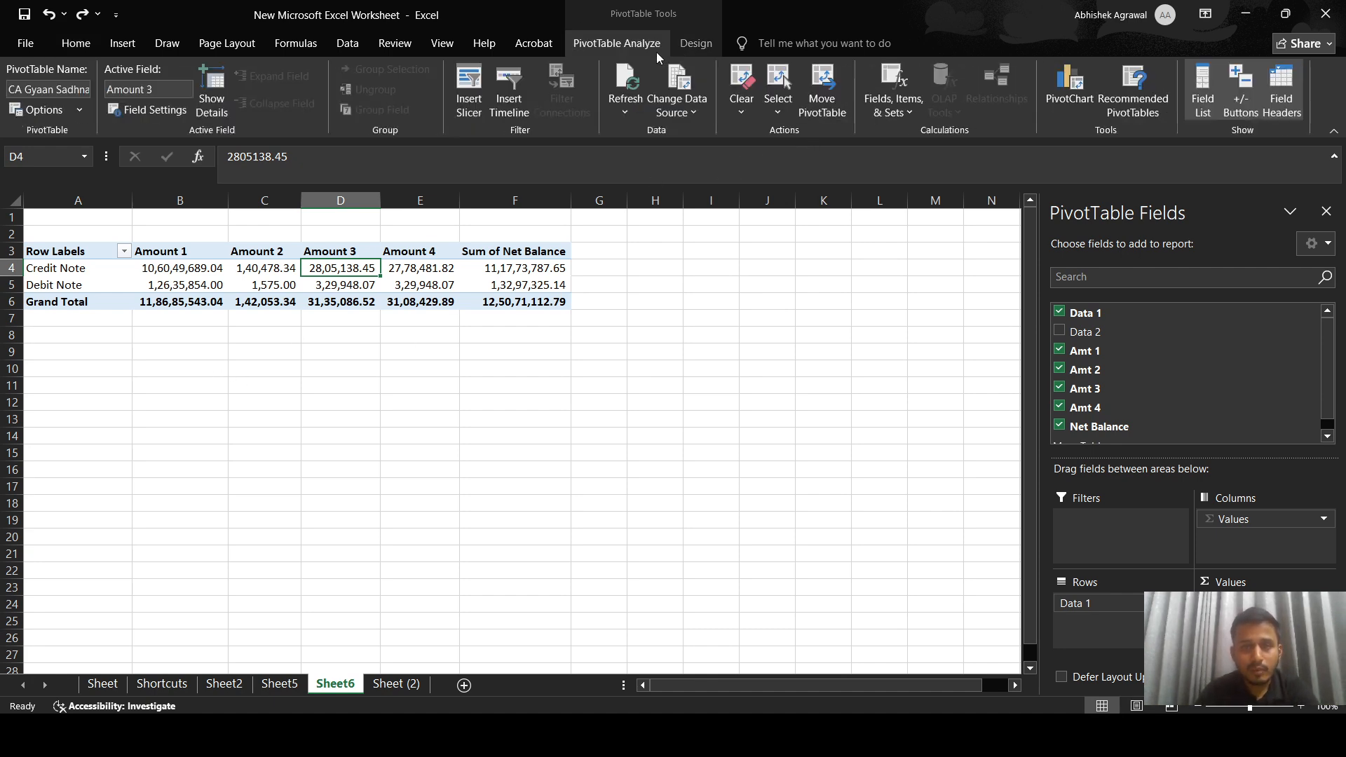
left_click(710, 43)
left_click_drag(55, 247, 536, 300)
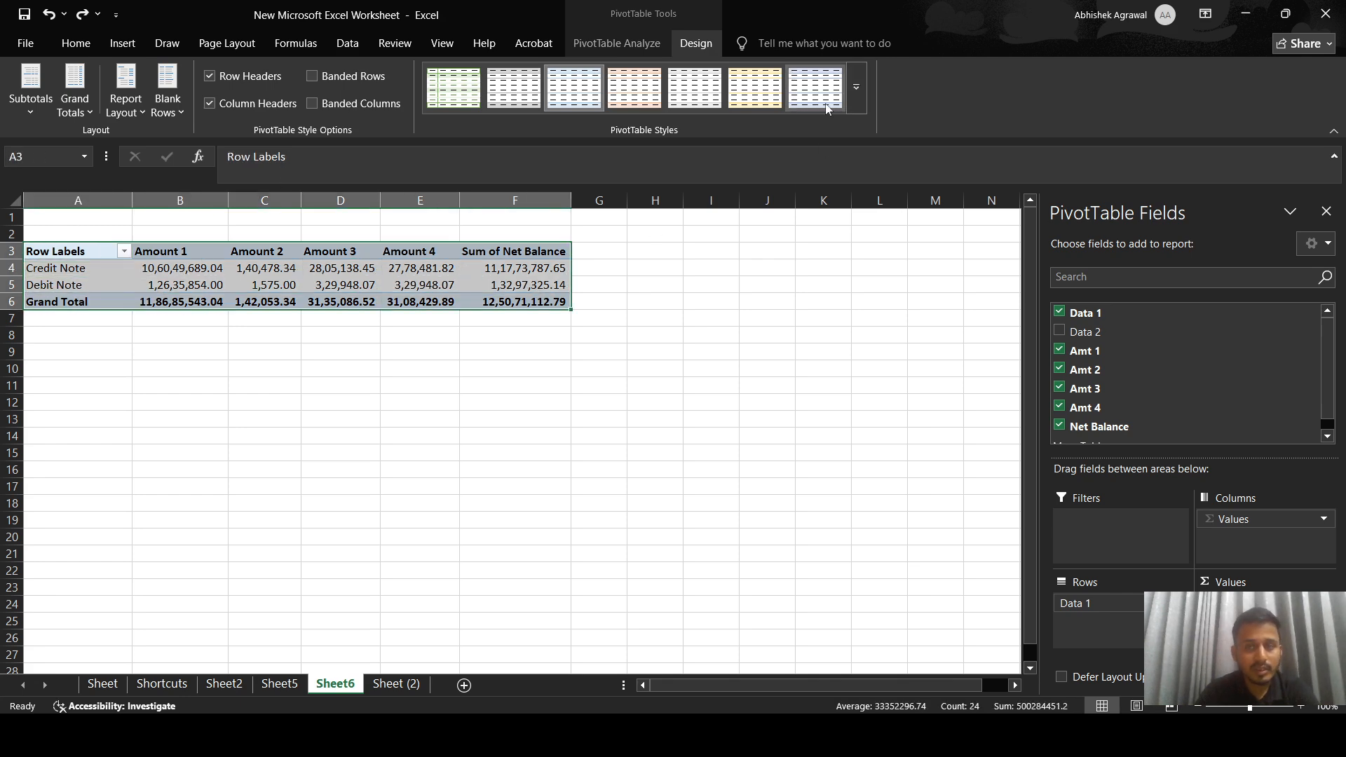
left_click(862, 98)
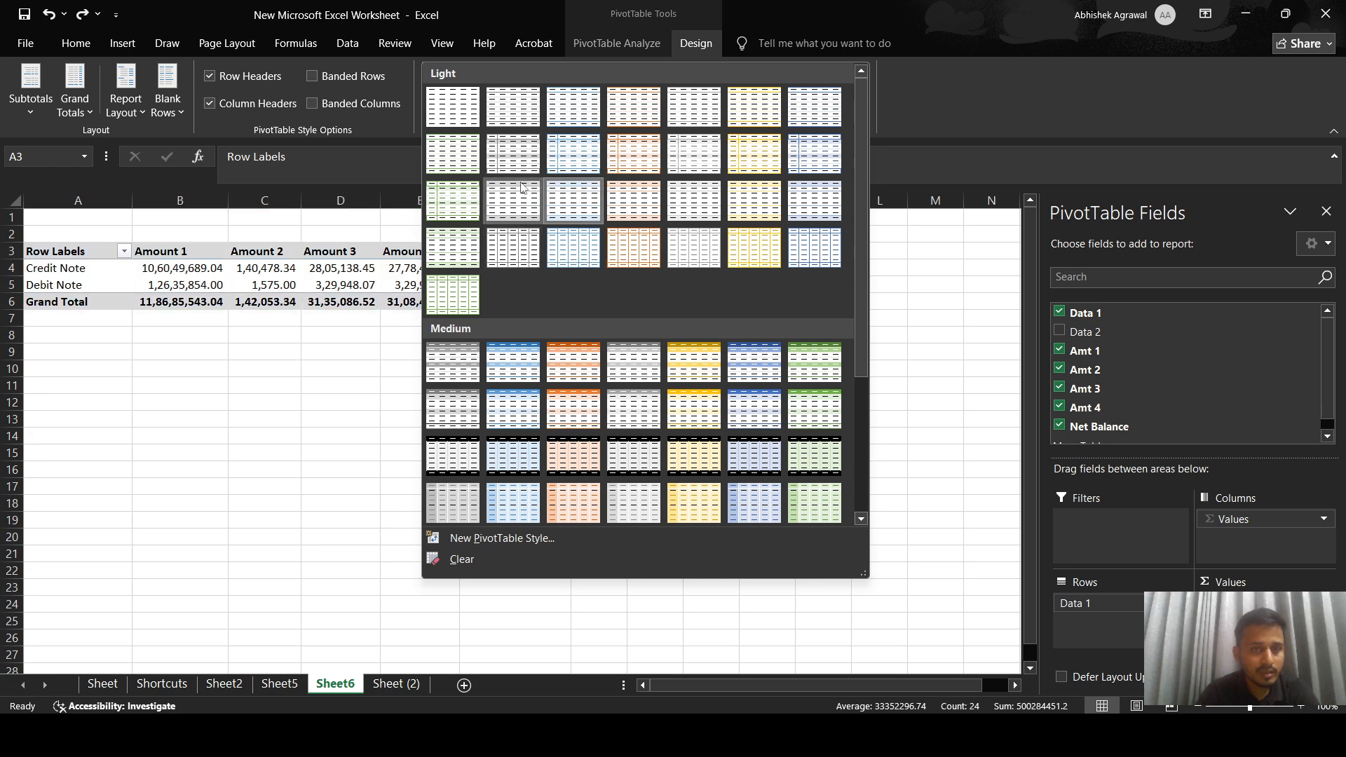
left_click(516, 188)
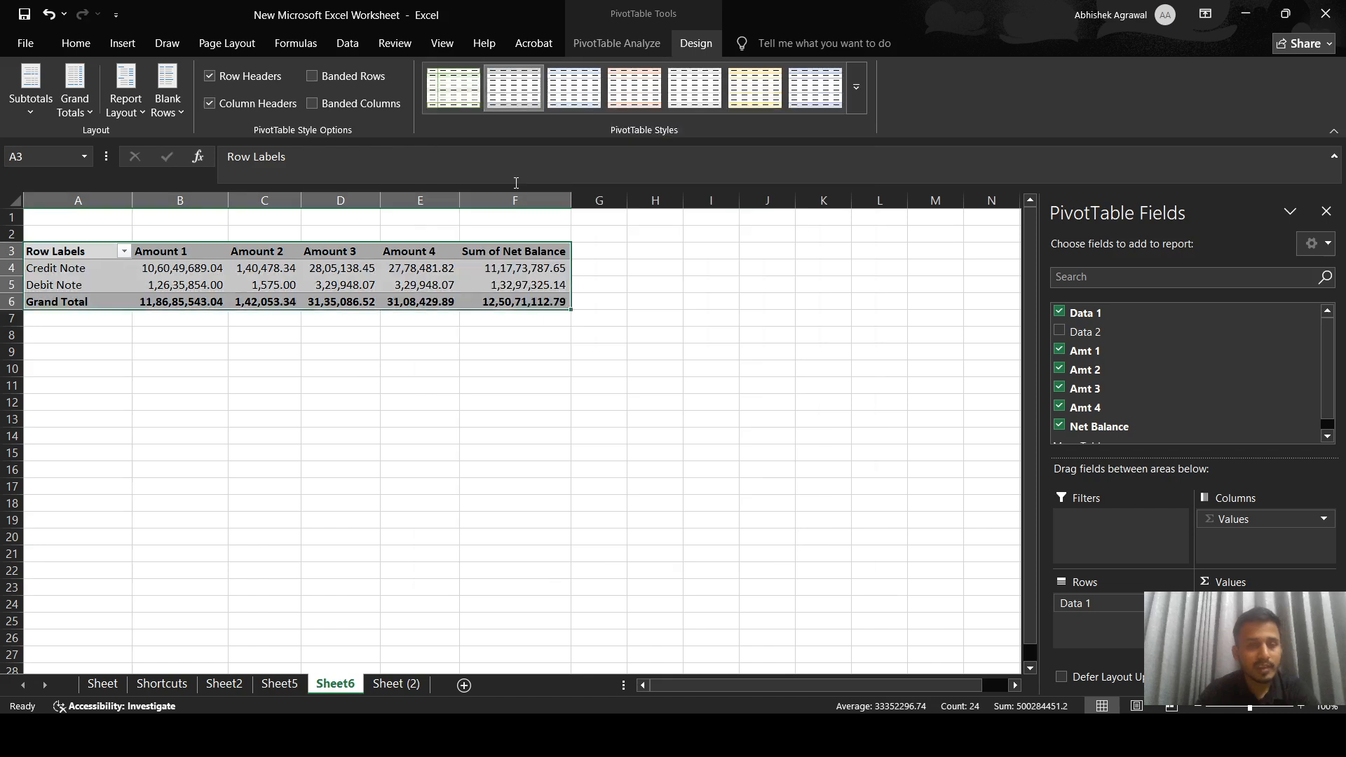
Step: Turn on banded rows, check the shading of the Credit Note and Debit Note rows, and turn the row banding off
left_click(311, 76)
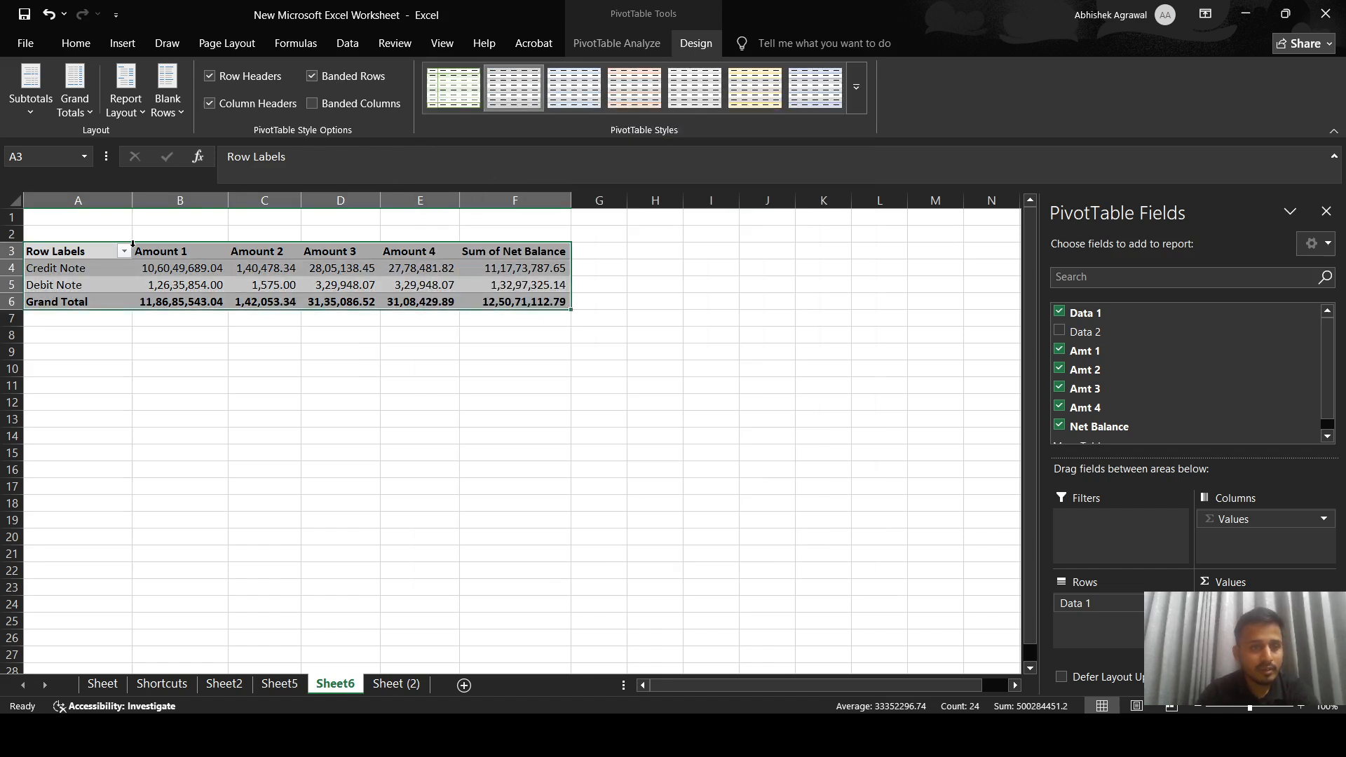
left_click(14, 273)
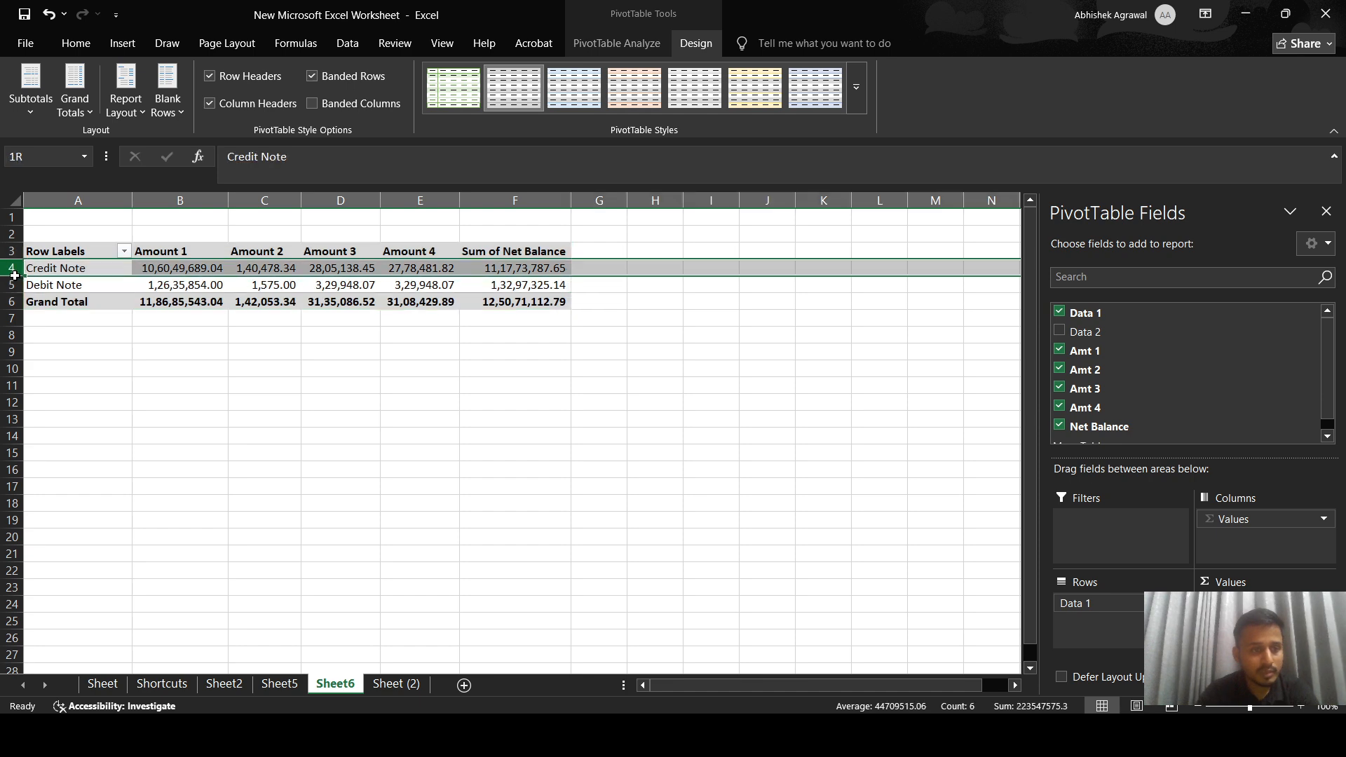
left_click(9, 285)
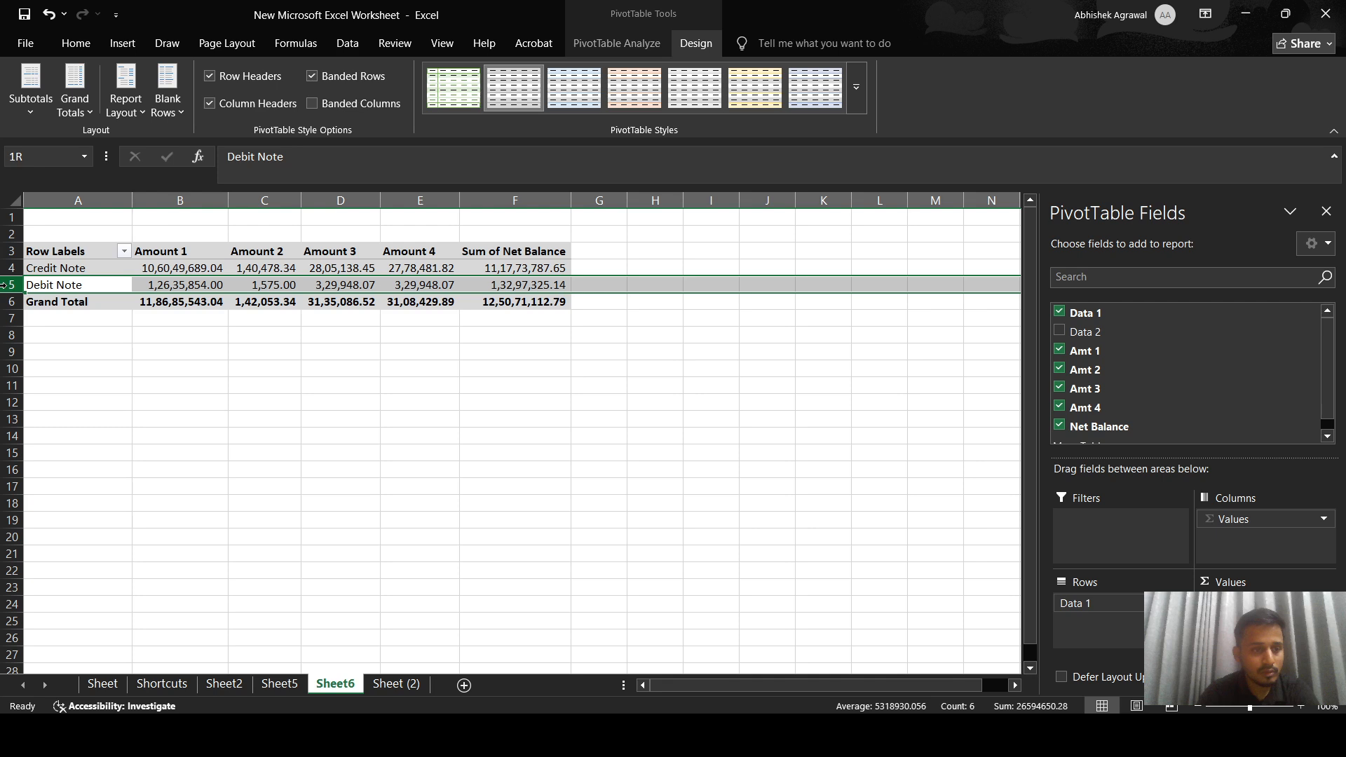
left_click(316, 77)
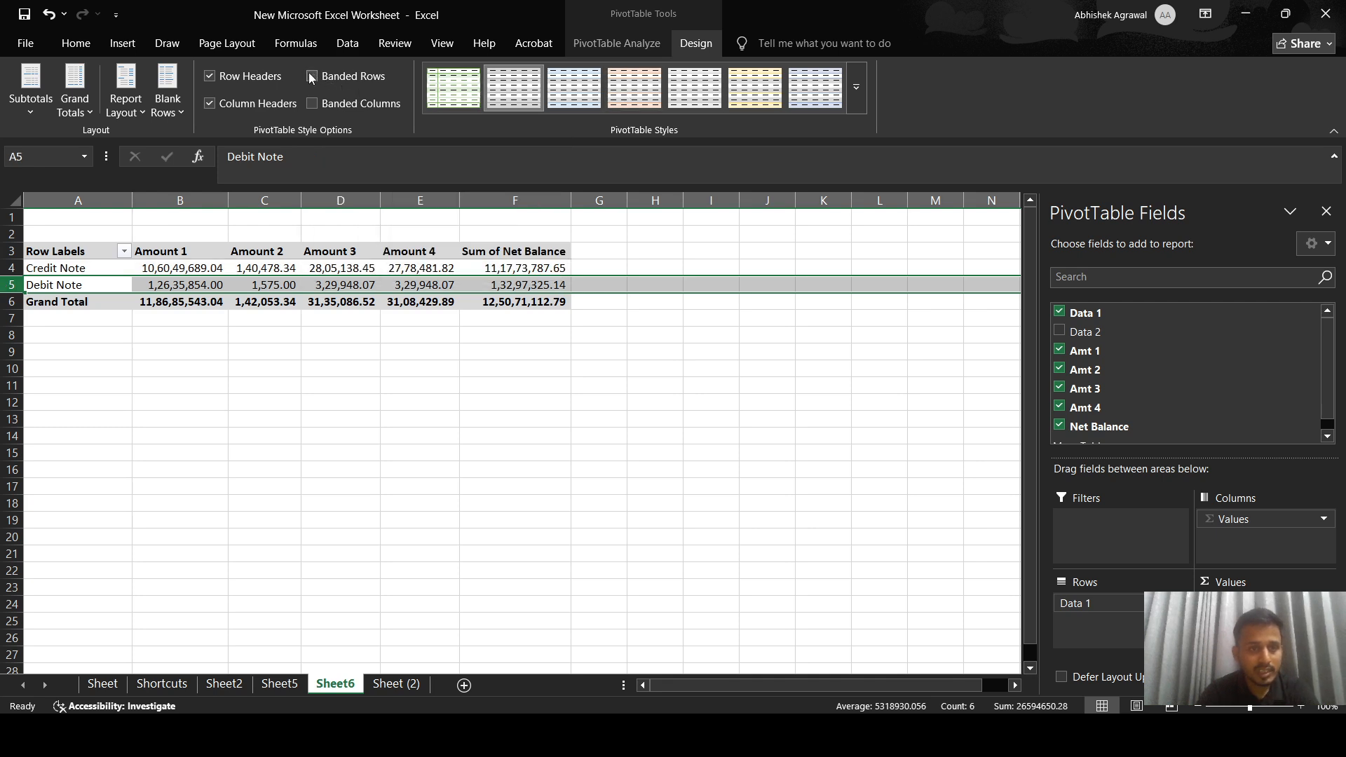
Step: Turn on banded columns and compare the shading of the Amount 1, Amount 2 and Amount 3 columns
left_click(313, 105)
left_click(264, 264)
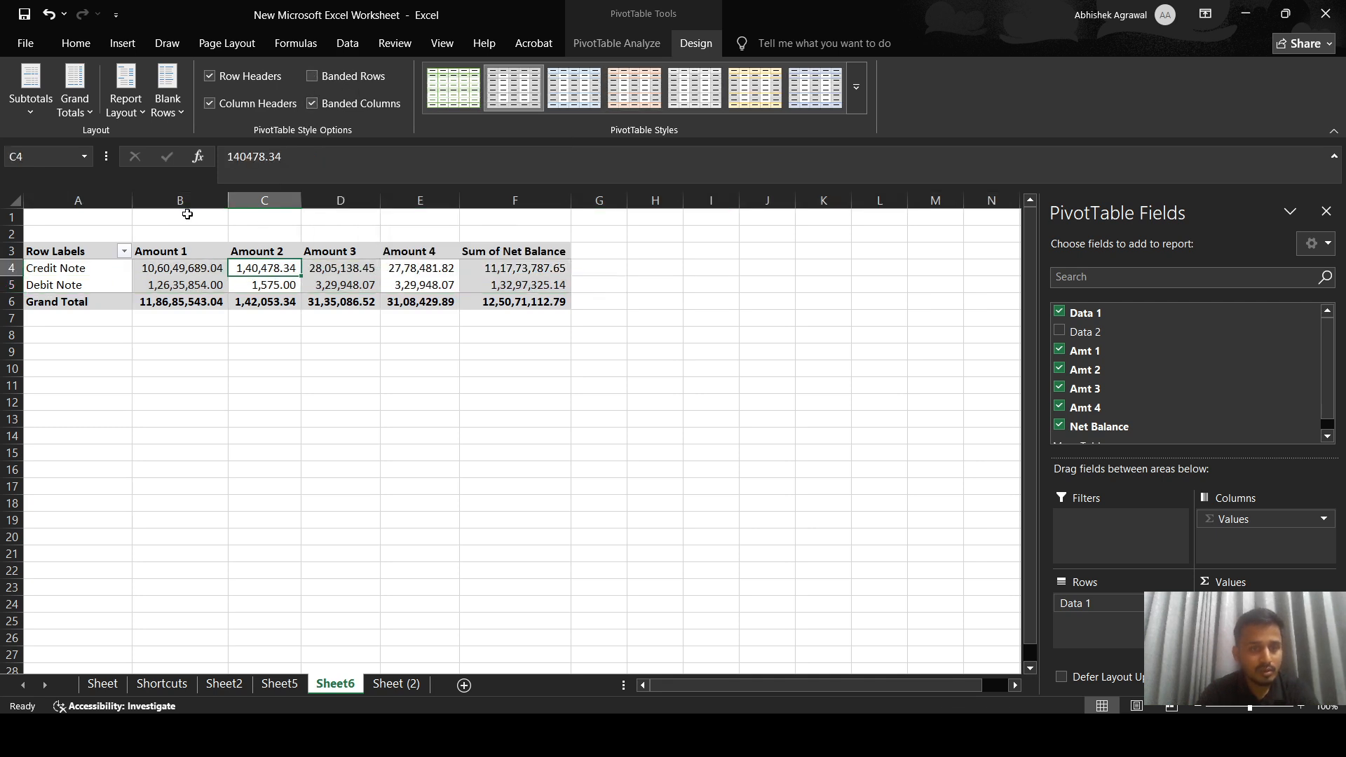
left_click(184, 201)
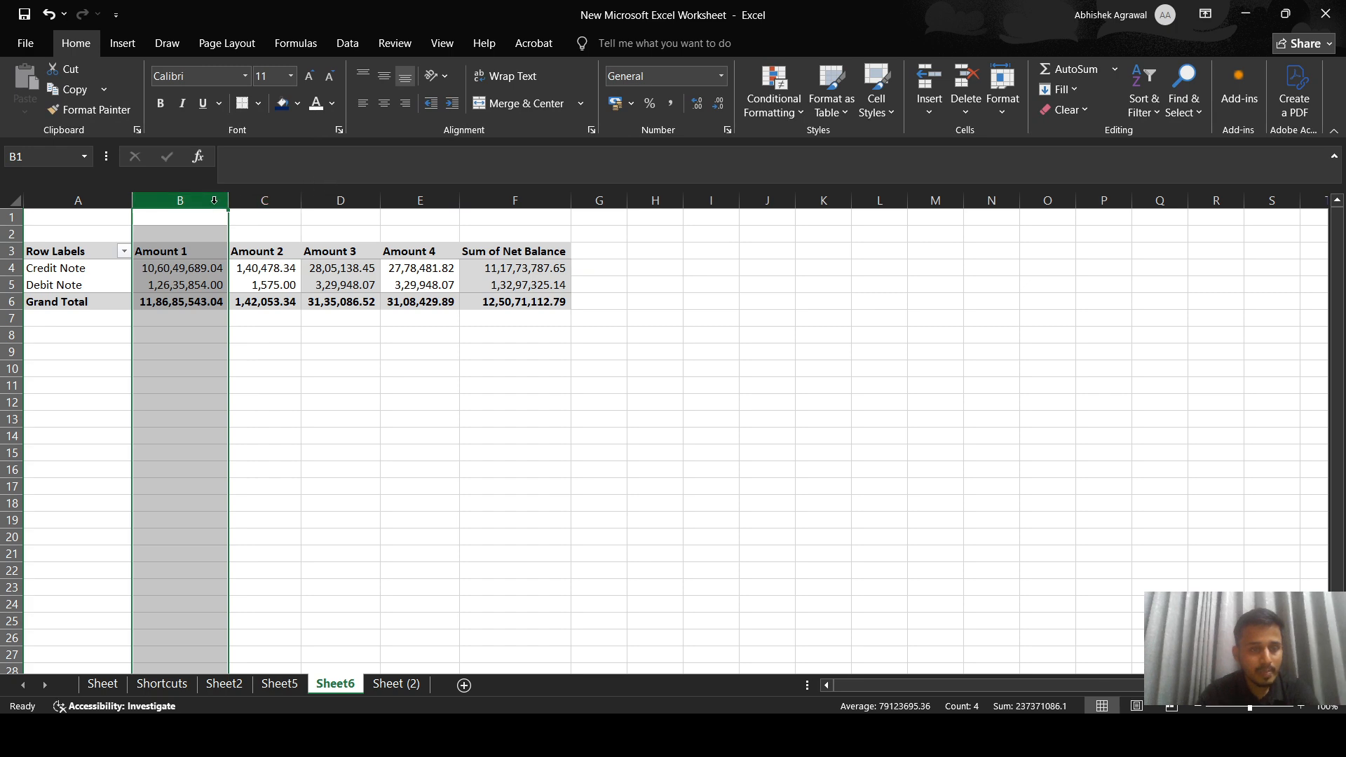
left_click(264, 199)
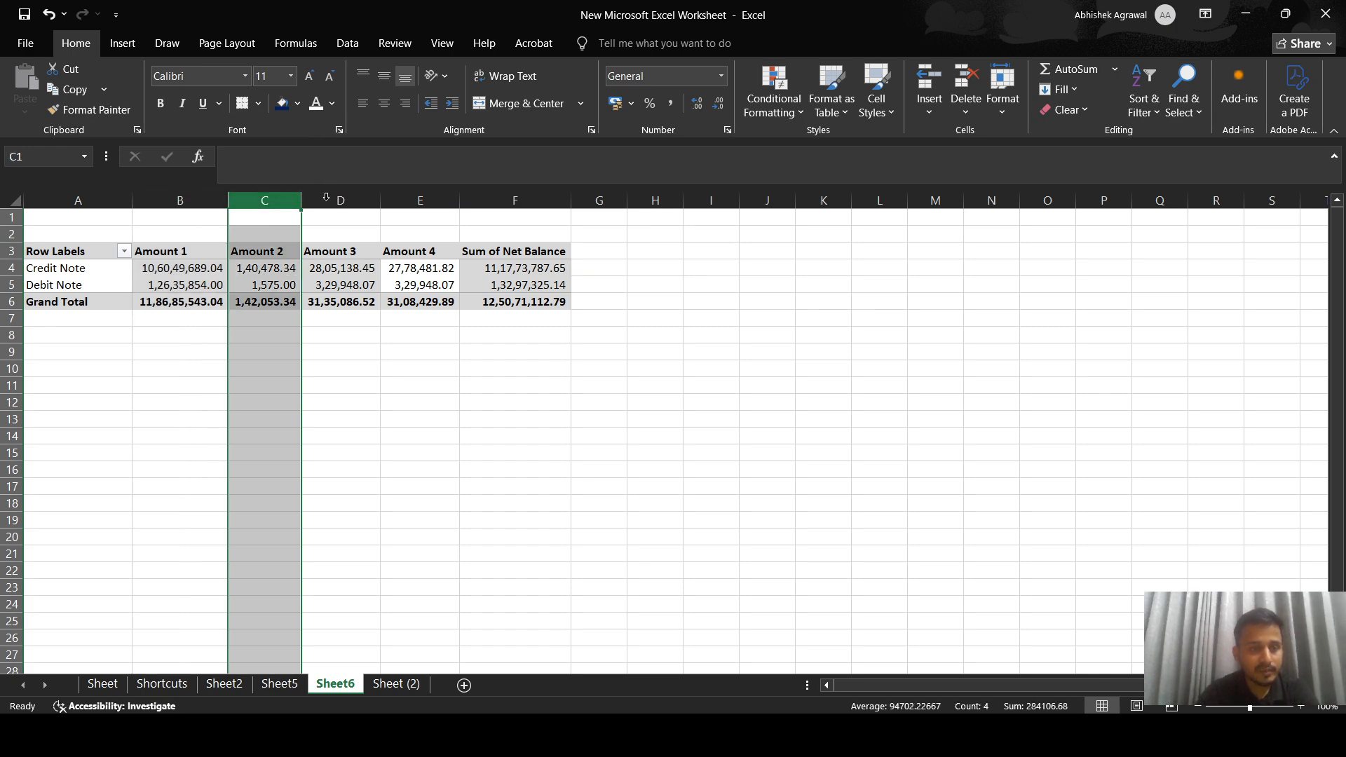
left_click(347, 199)
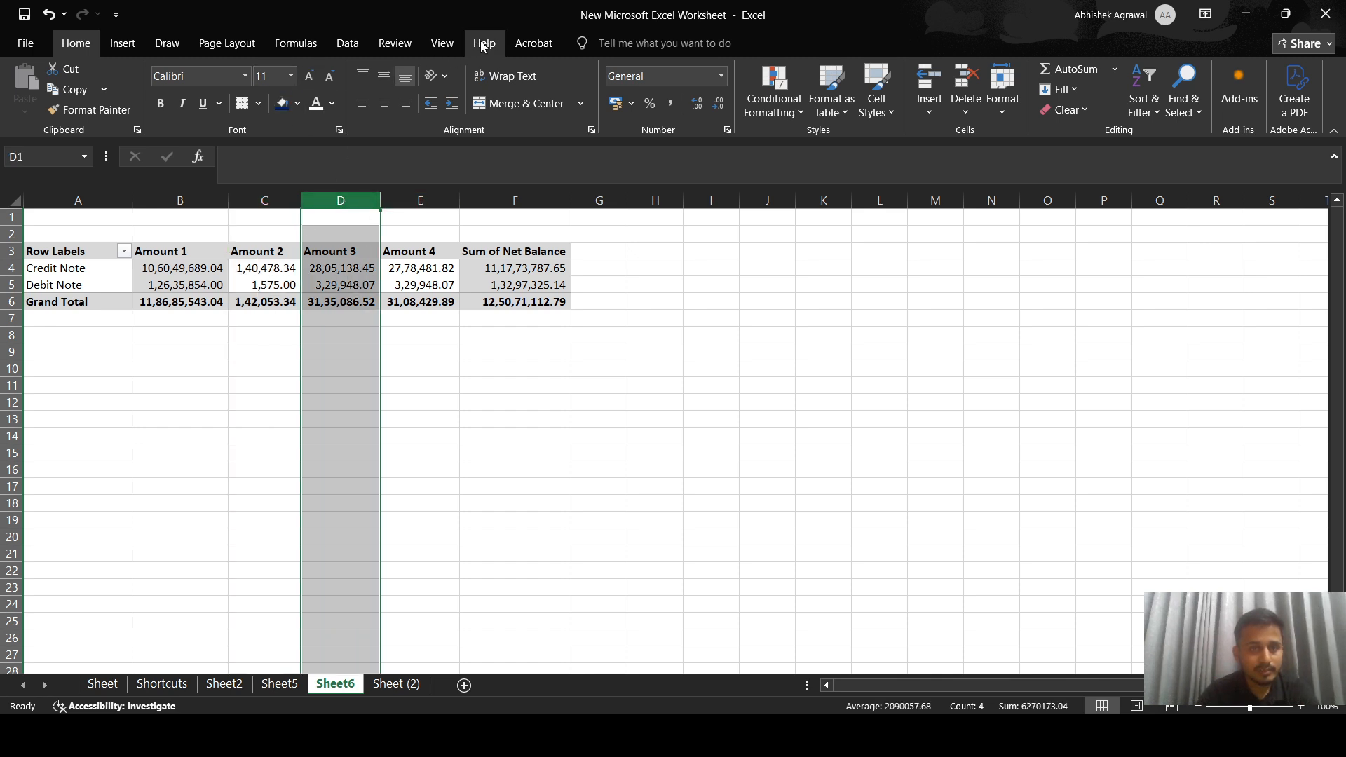
Step: Turn off banded columns for the PivotTable
left_click(329, 284)
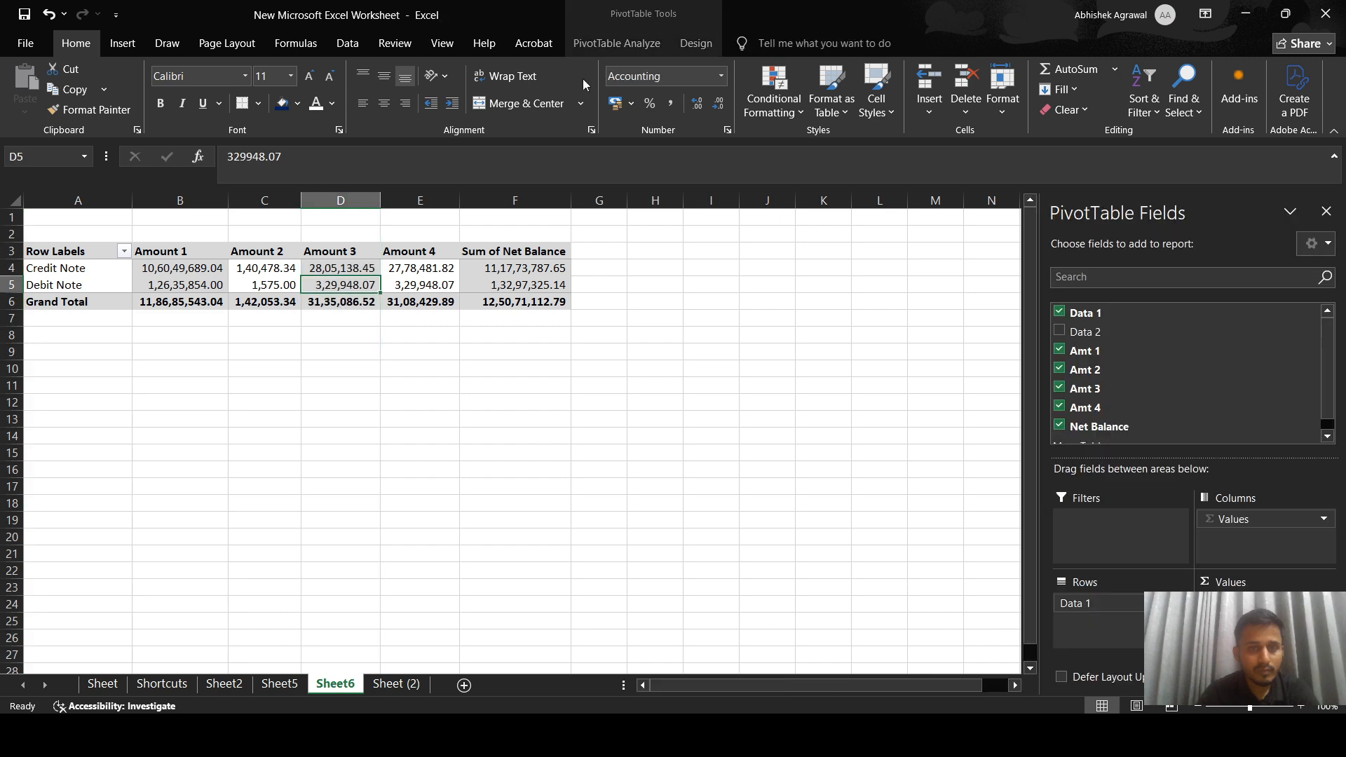
left_click(692, 42)
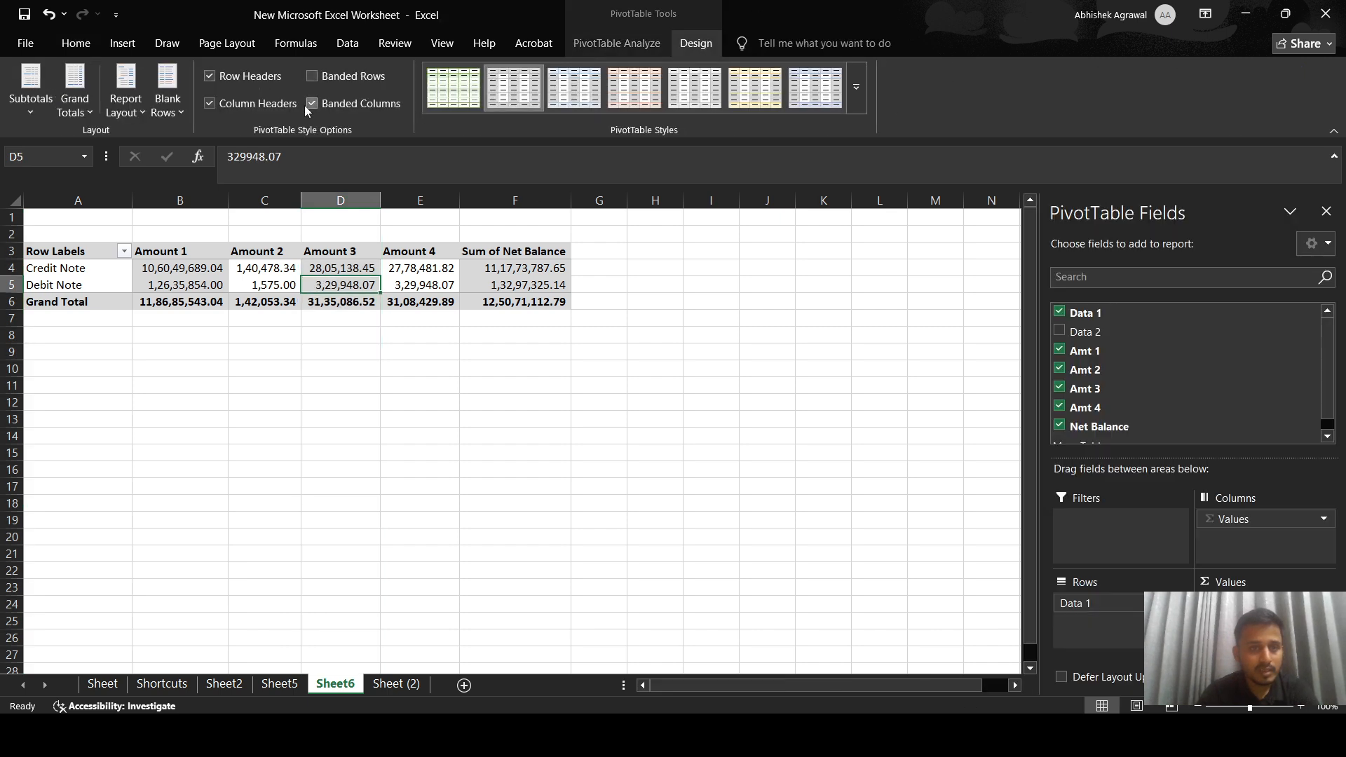
left_click(306, 105)
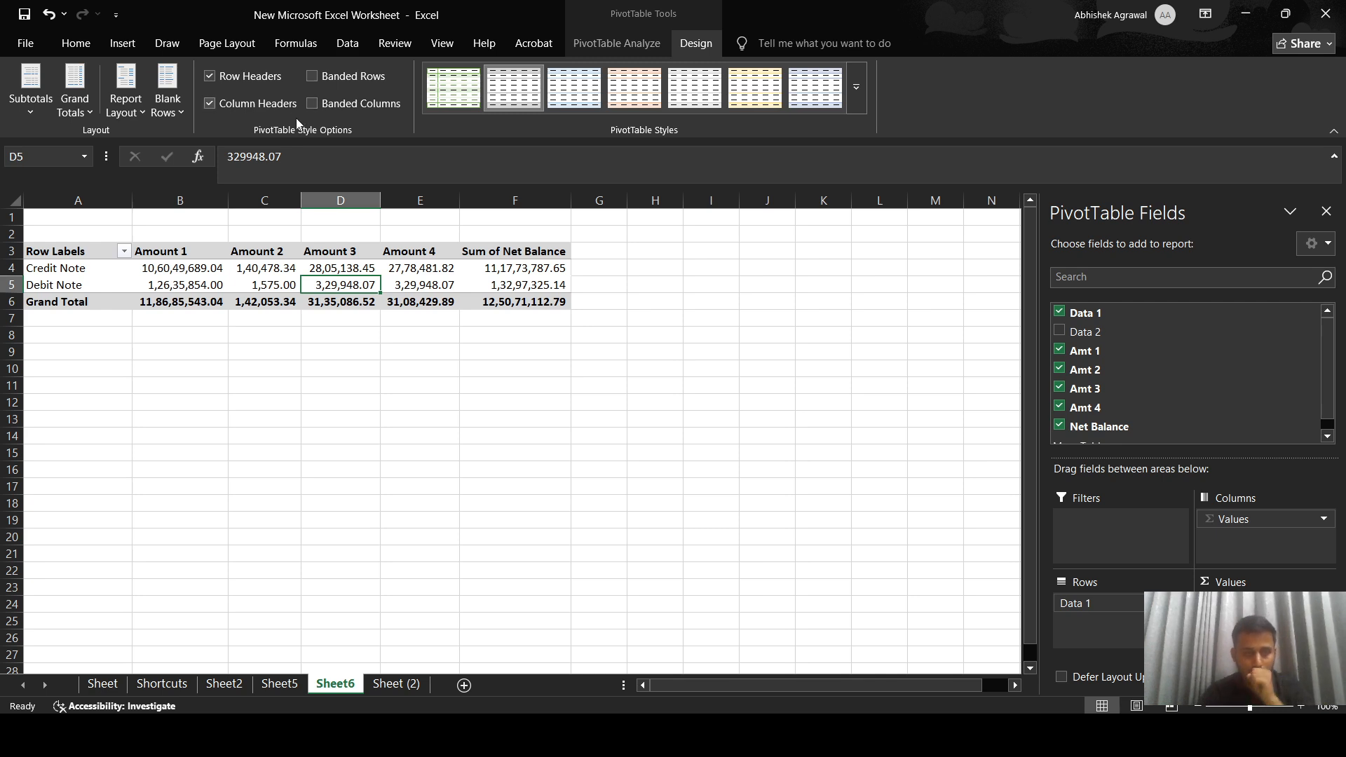
Step: Add the Data 2 field to the PivotTable rows below Data 1
left_click(226, 286)
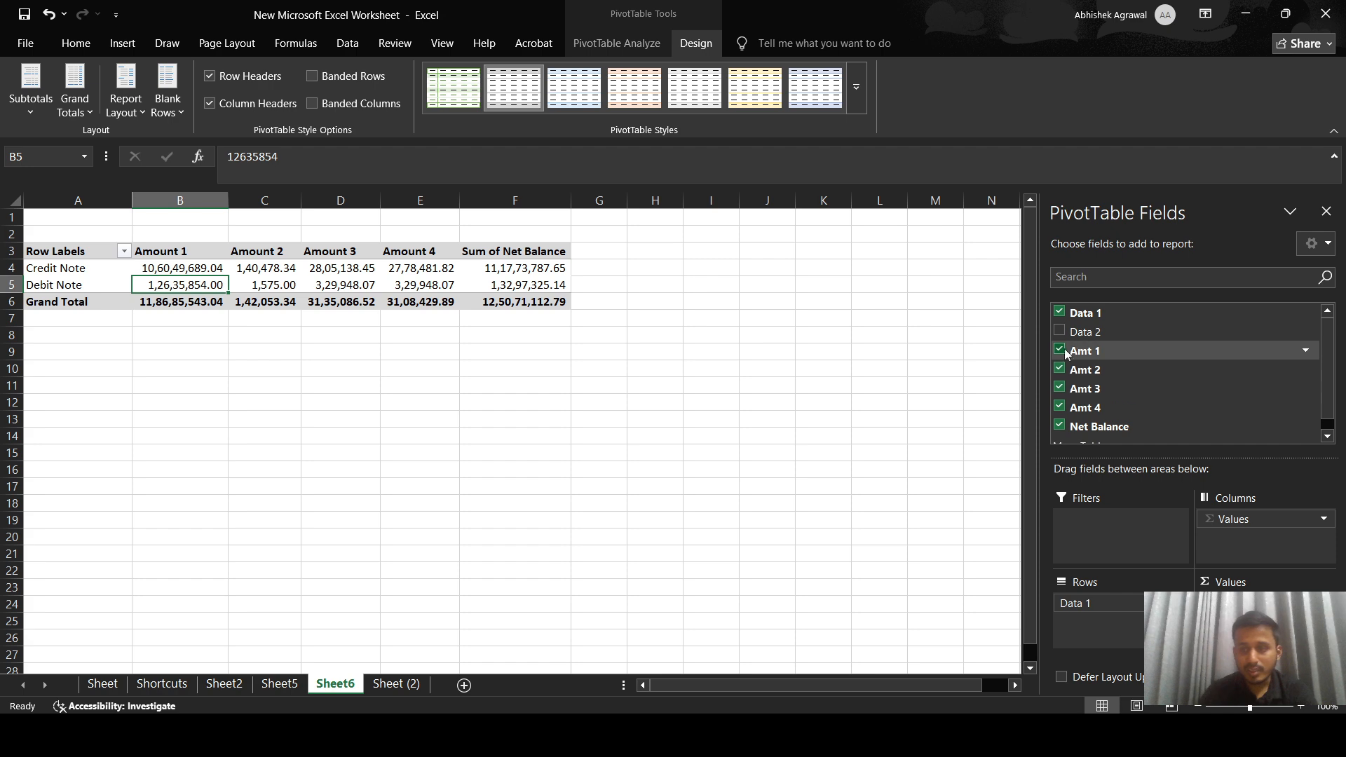
left_click_drag(1083, 331, 1129, 620)
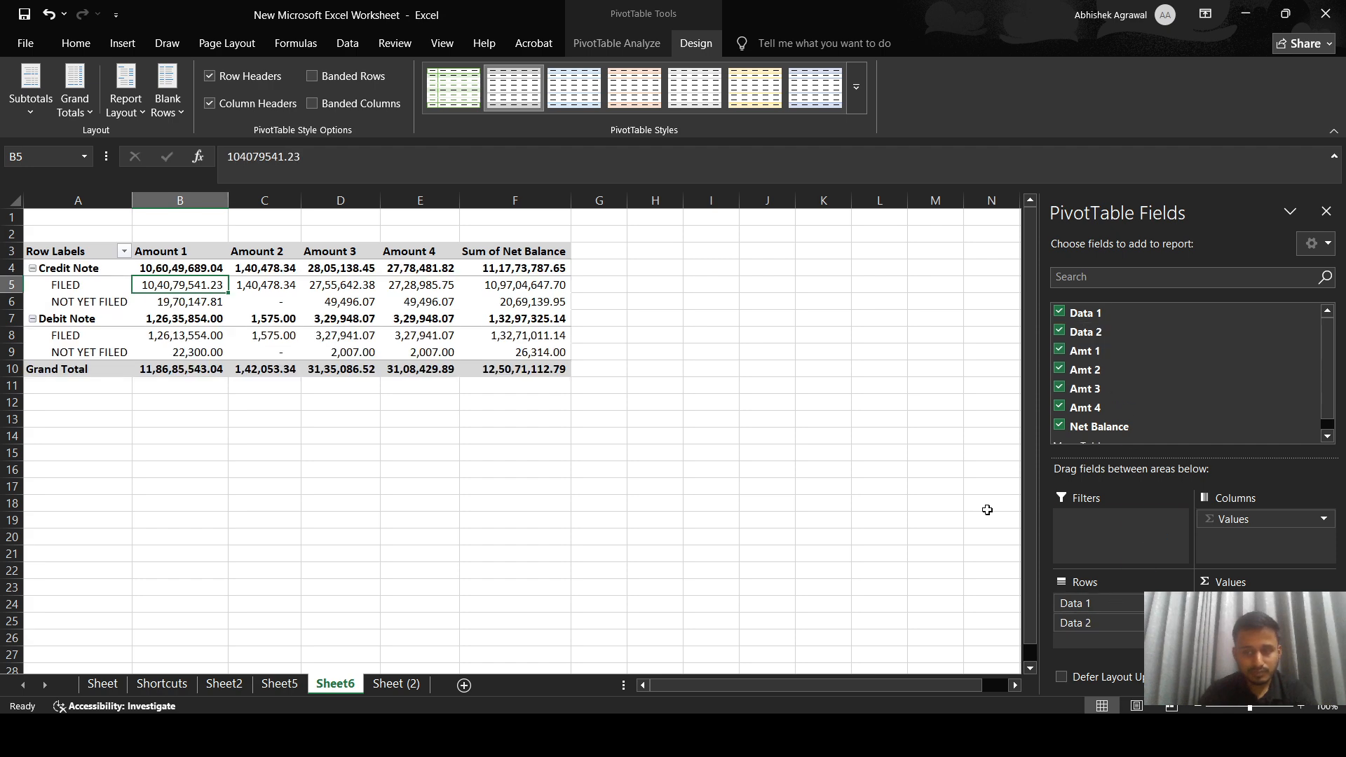
Step: Select the Credit Note subtotal values and set the PivotTable to not show subtotals
left_click(26, 106)
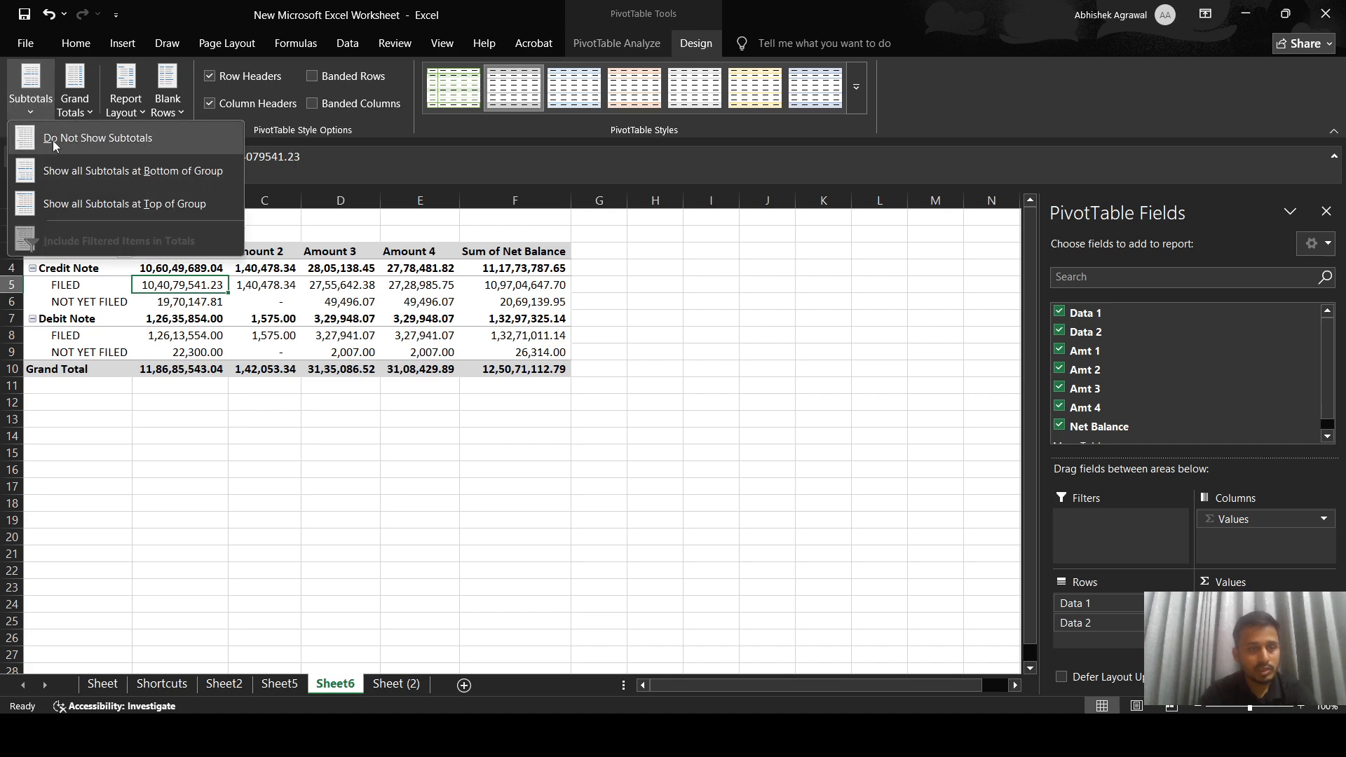
left_click(116, 290)
left_click_drag(146, 268, 515, 271)
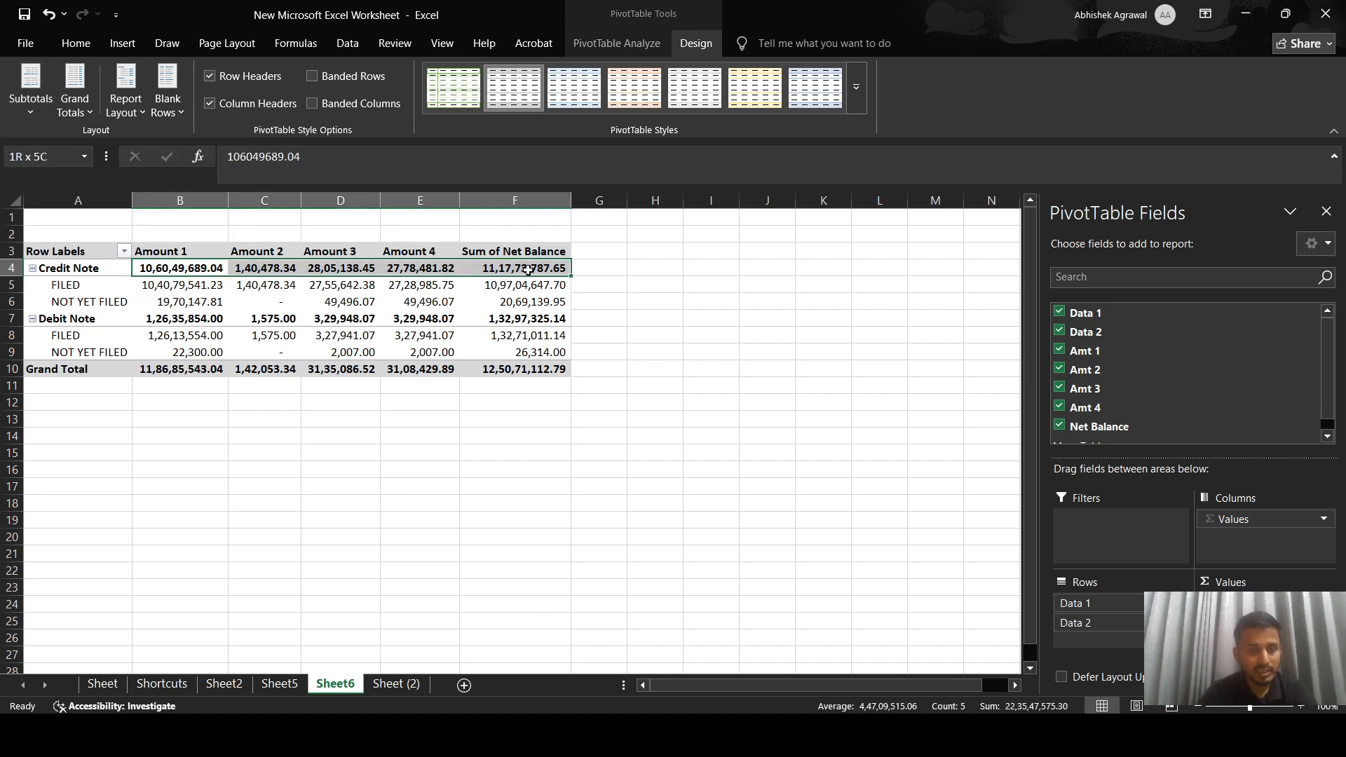
left_click(28, 111)
left_click(87, 129)
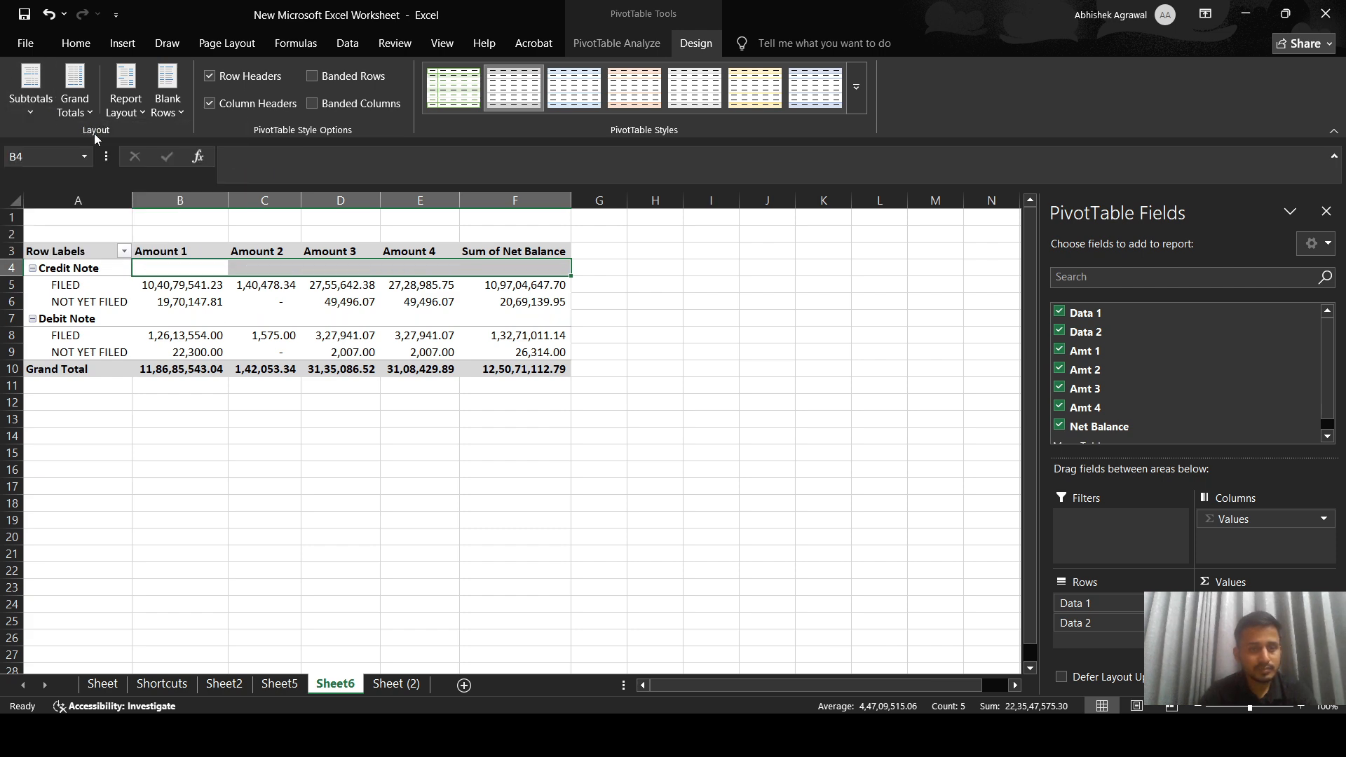
Step: Show all PivotTable subtotals at the bottom of each group and check the Debit Note total row against its heading row
left_click(263, 368)
left_click_drag(190, 320, 506, 311)
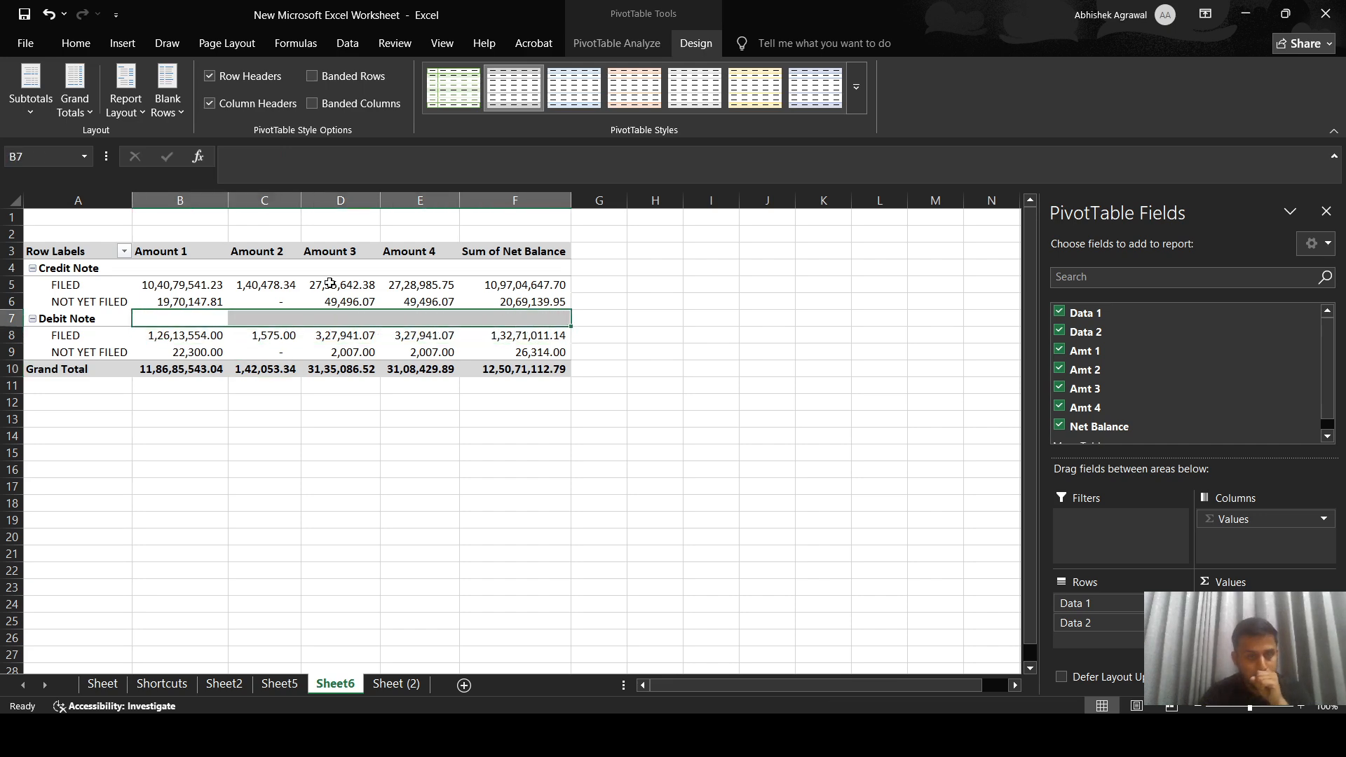
left_click(35, 99)
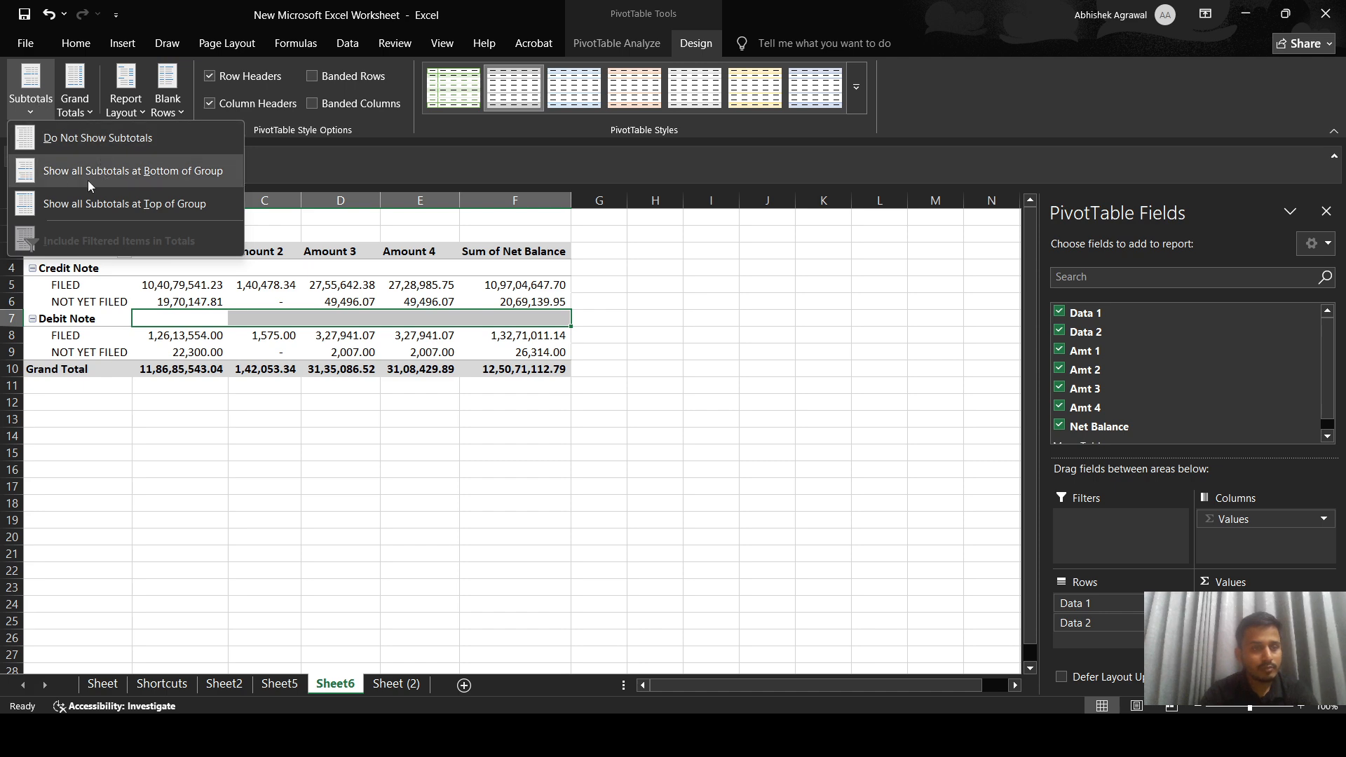
left_click(112, 171)
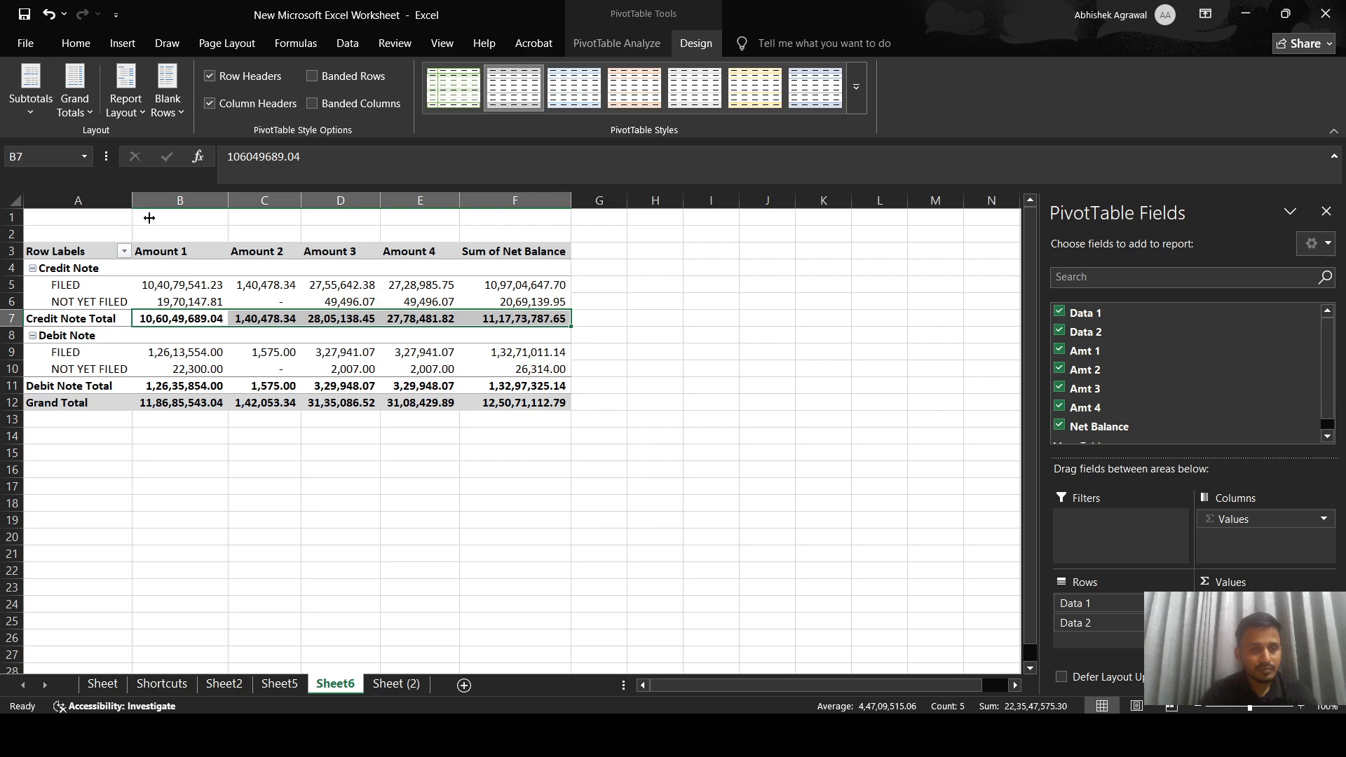
left_click_drag(184, 382, 392, 385)
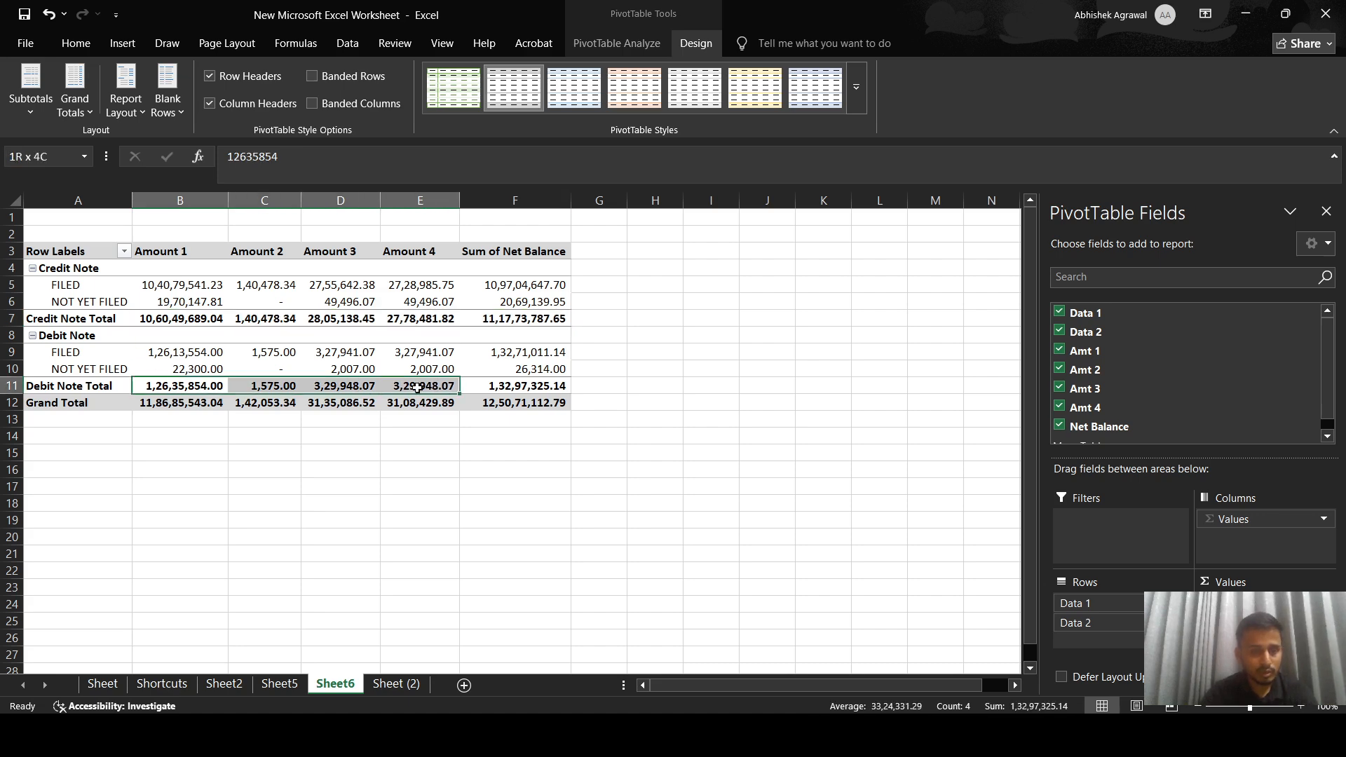
left_click_drag(183, 335, 554, 335)
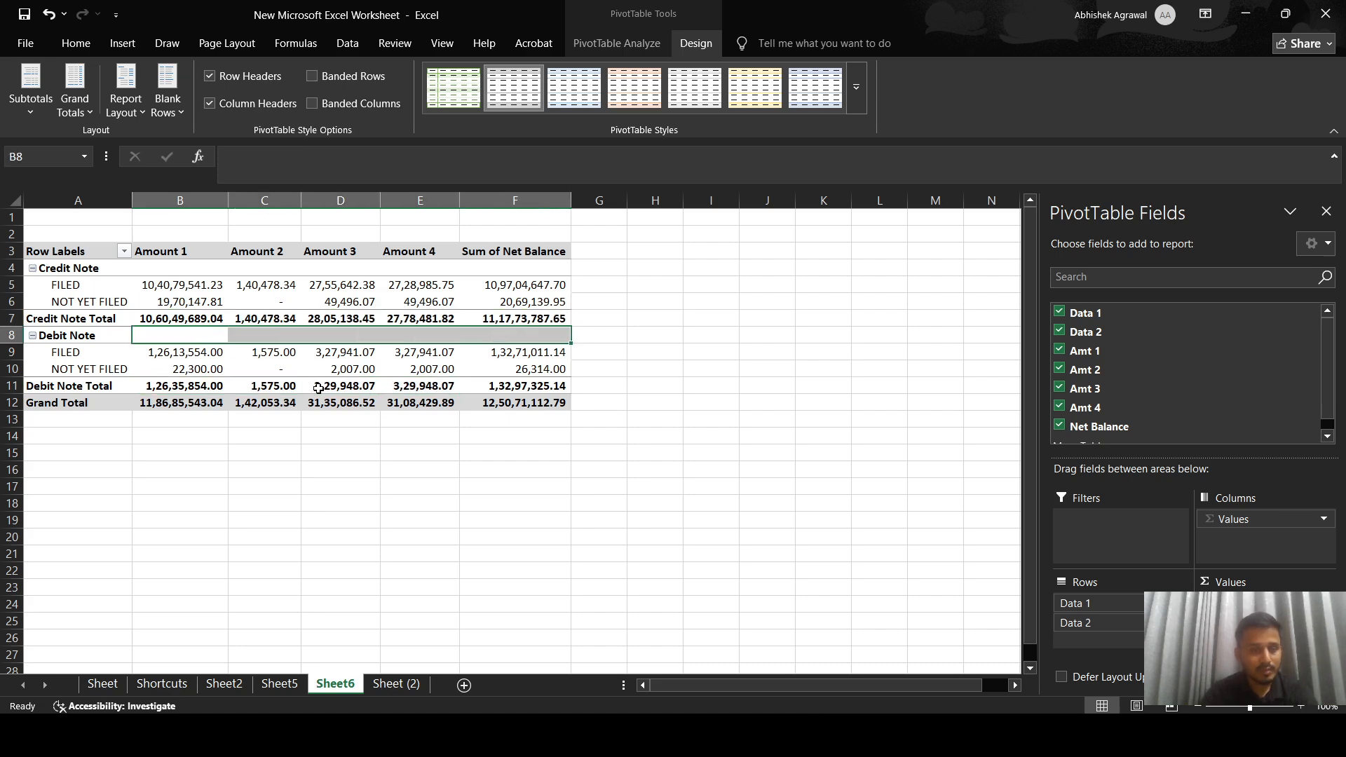
left_click_drag(341, 386, 421, 386)
Step: Show all PivotTable subtotals at the top of each group and select the Debit Note subtotal for Amount 2
left_click(30, 87)
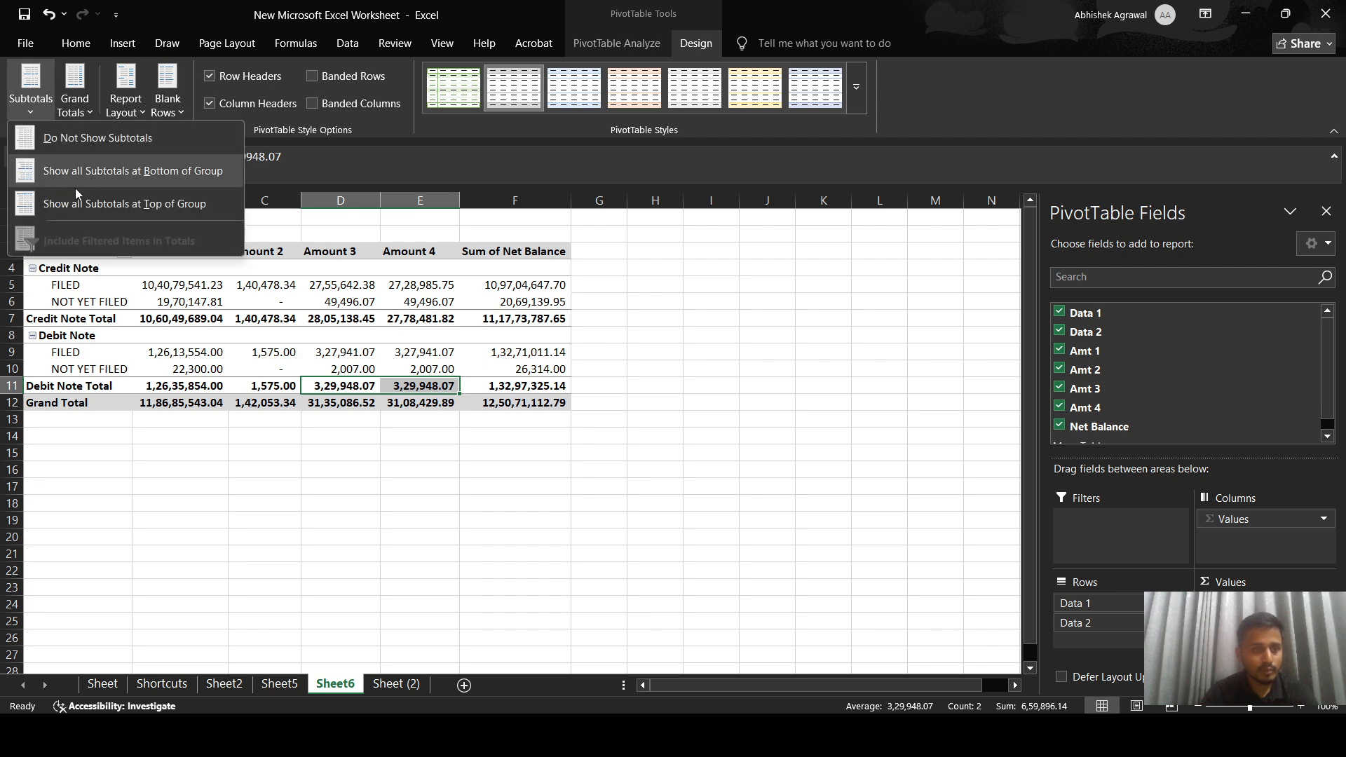
left_click(76, 204)
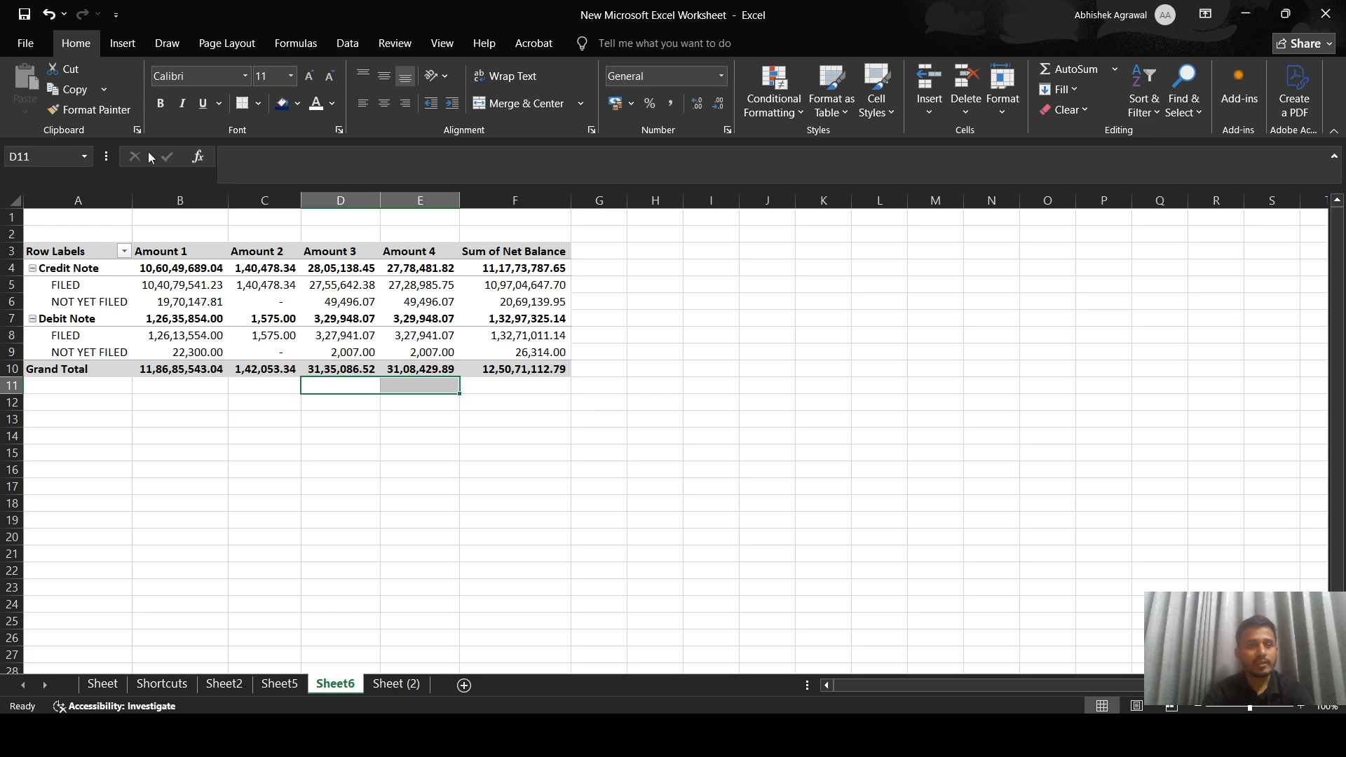
left_click(267, 318)
Step: Turn off the PivotTable's grand totals for both rows and columns
left_click(612, 48)
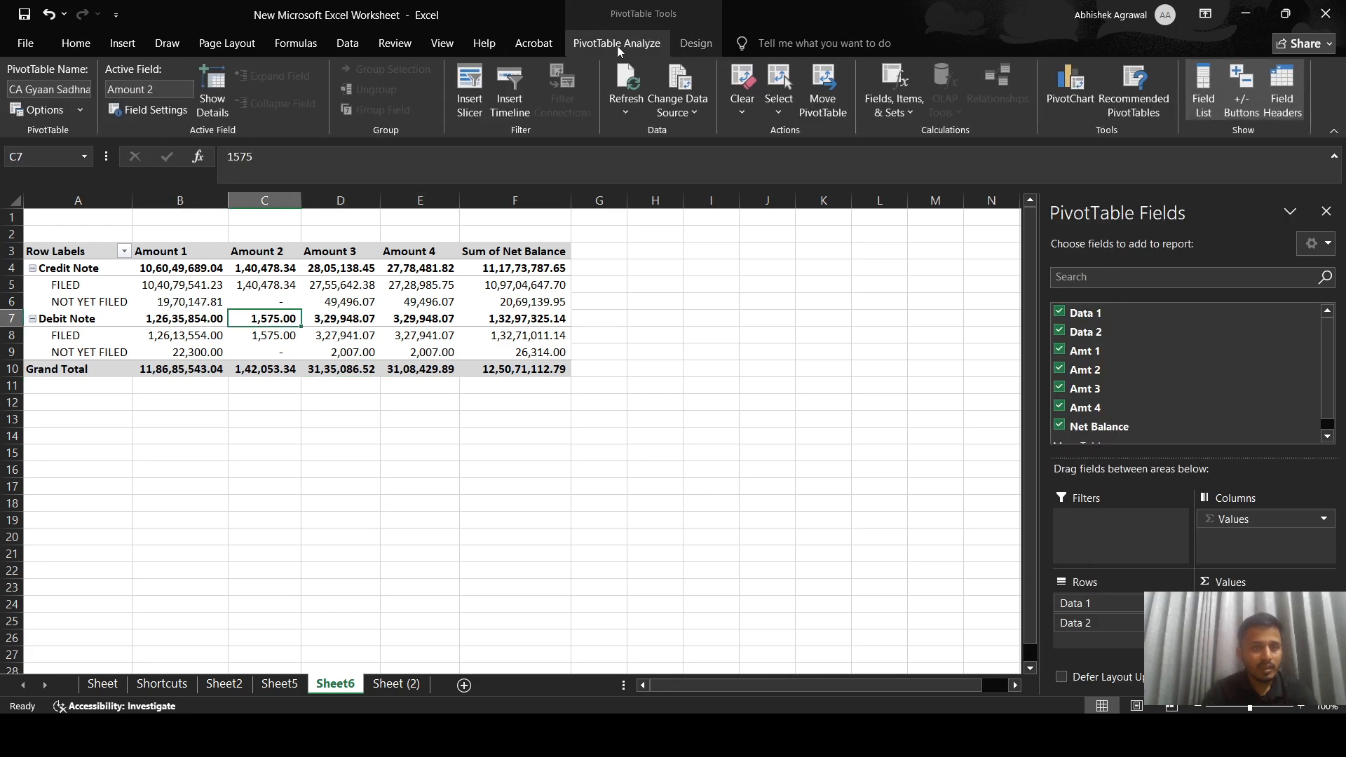
left_click(681, 45)
left_click(628, 45)
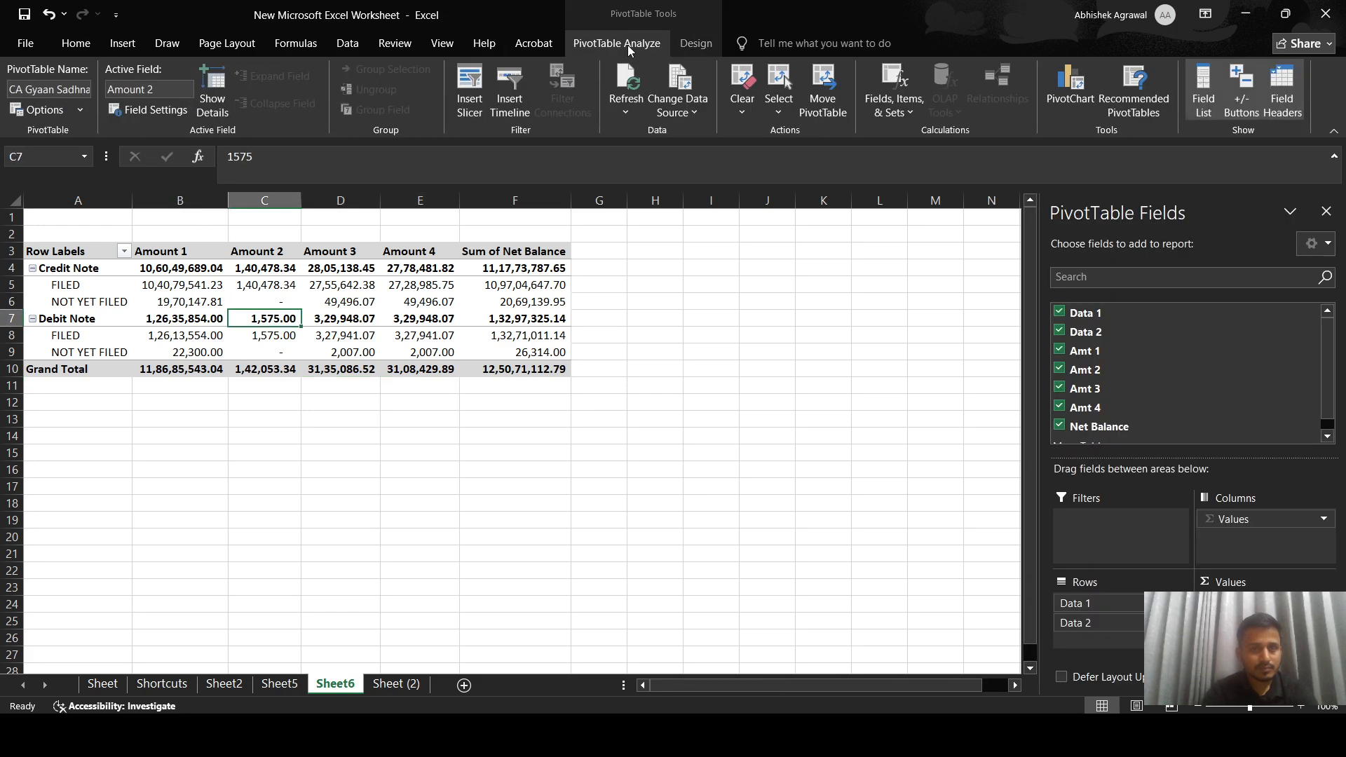
left_click(695, 44)
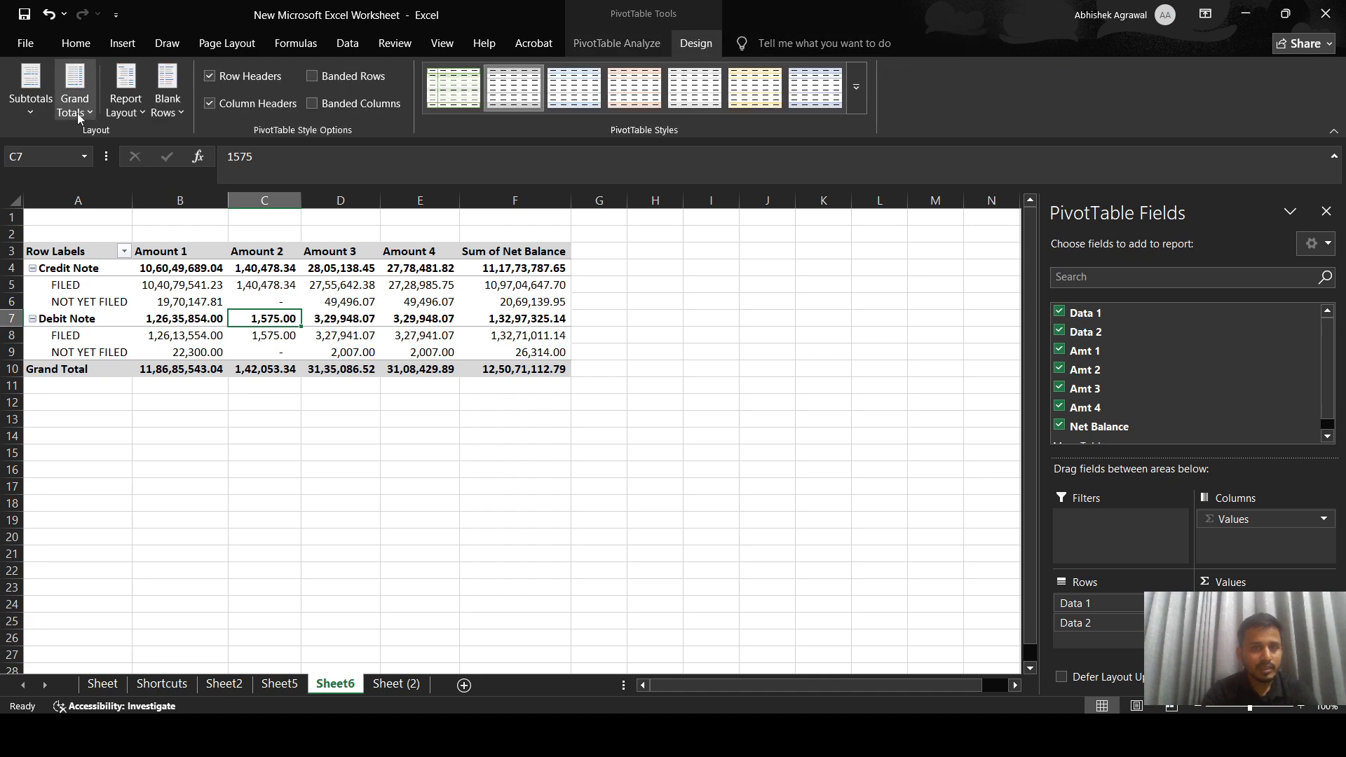
left_click(124, 112)
left_click(116, 112)
left_click(83, 112)
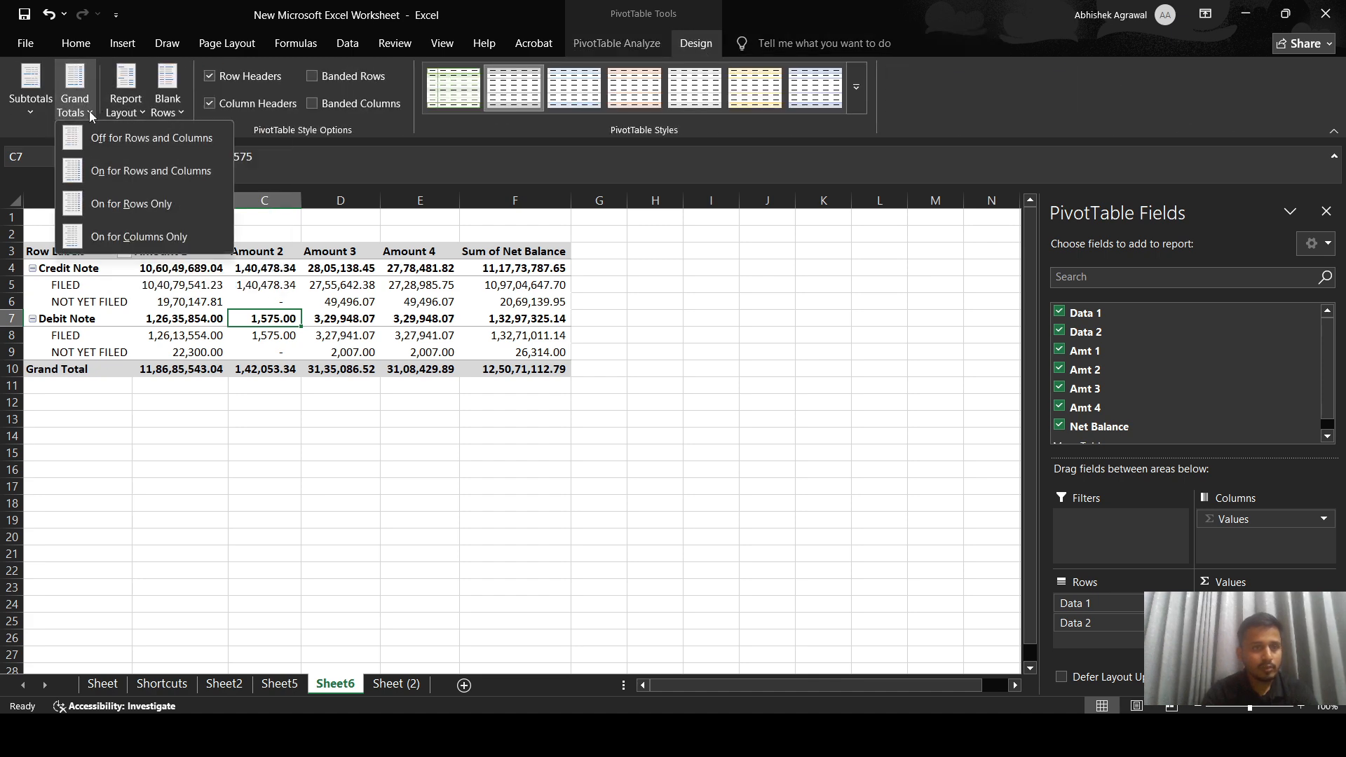
left_click(143, 139)
left_click(177, 403)
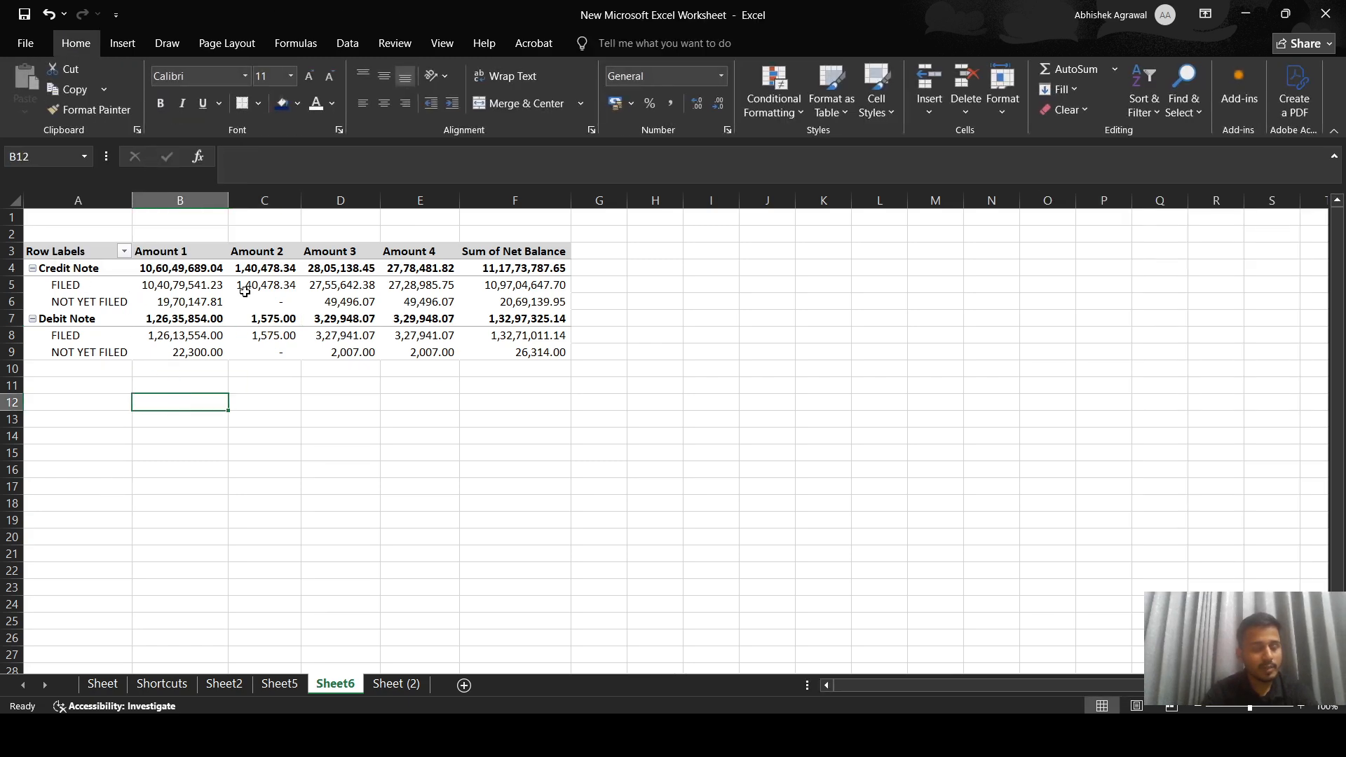
Step: Turn on the PivotTable's grand totals for both rows and columns
left_click(266, 301)
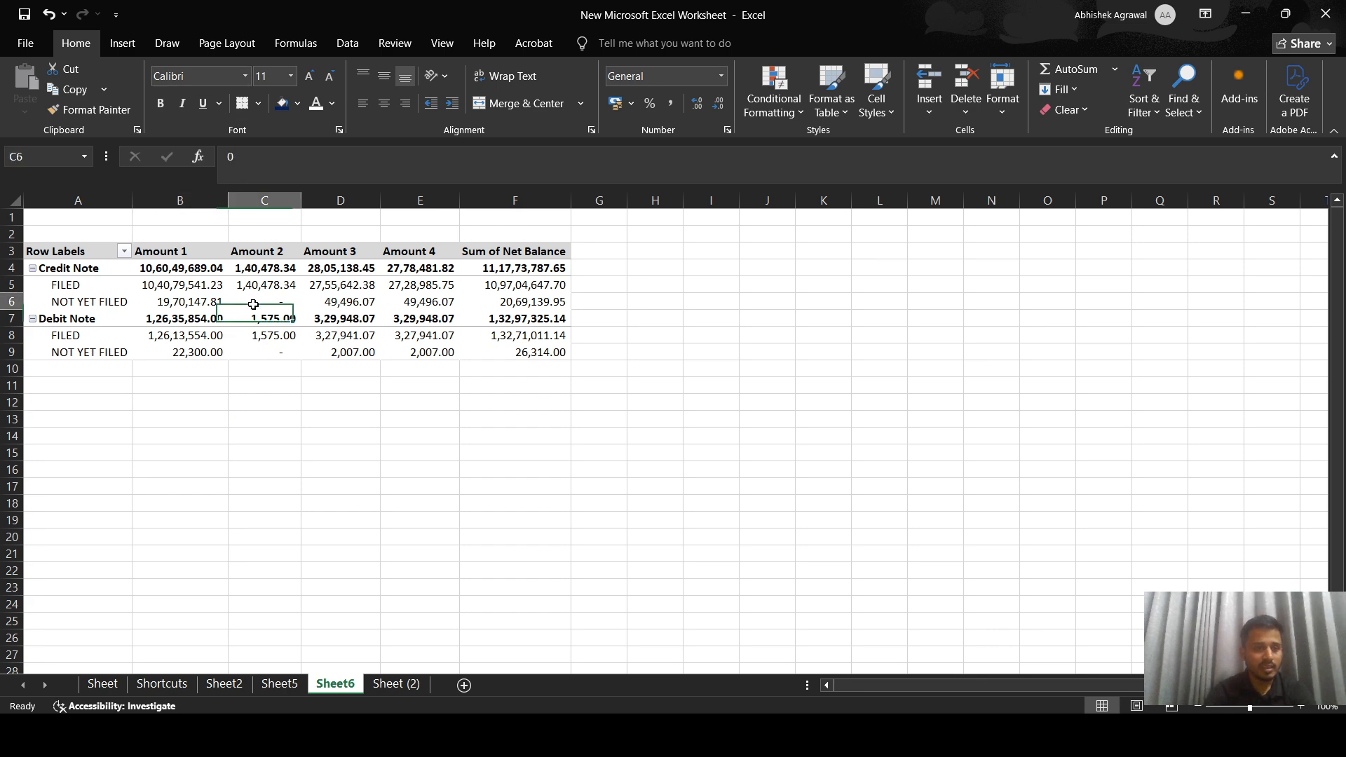
left_click(124, 105)
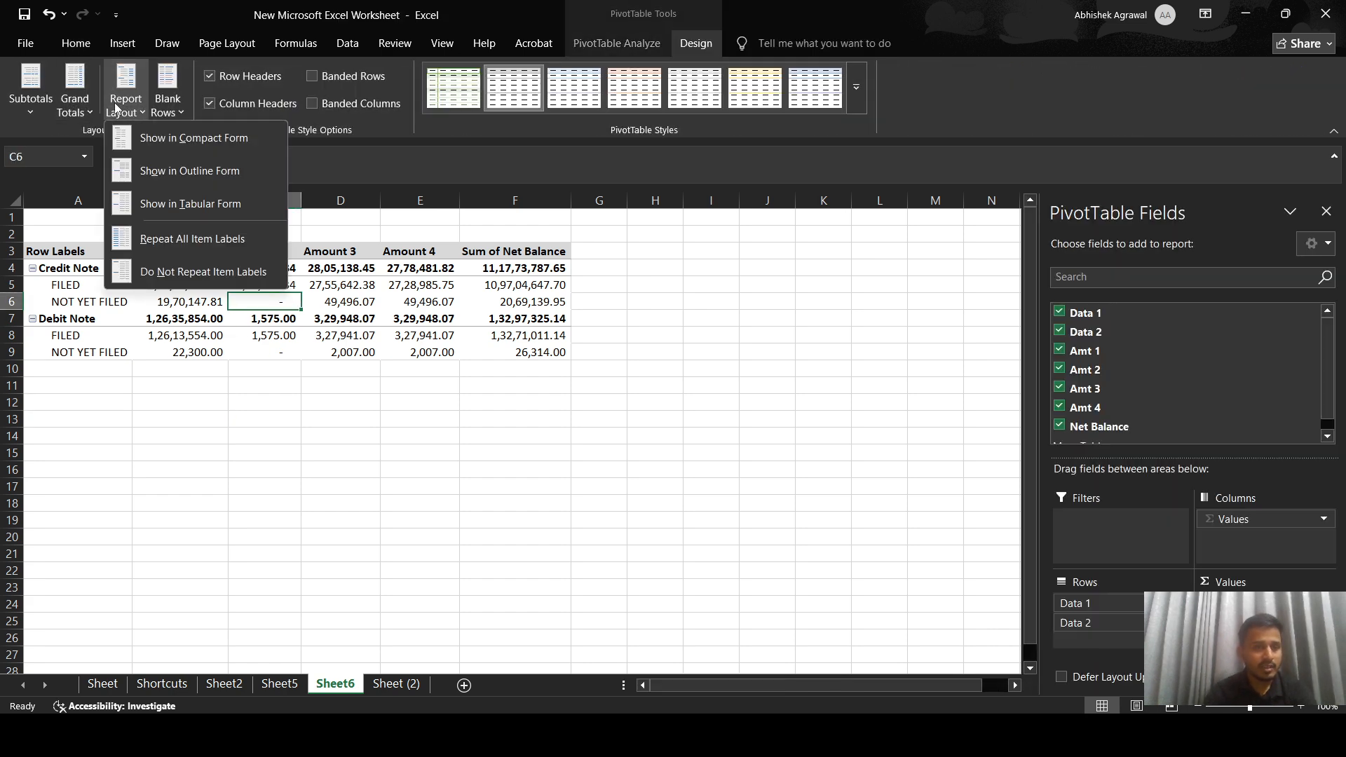
left_click(75, 104)
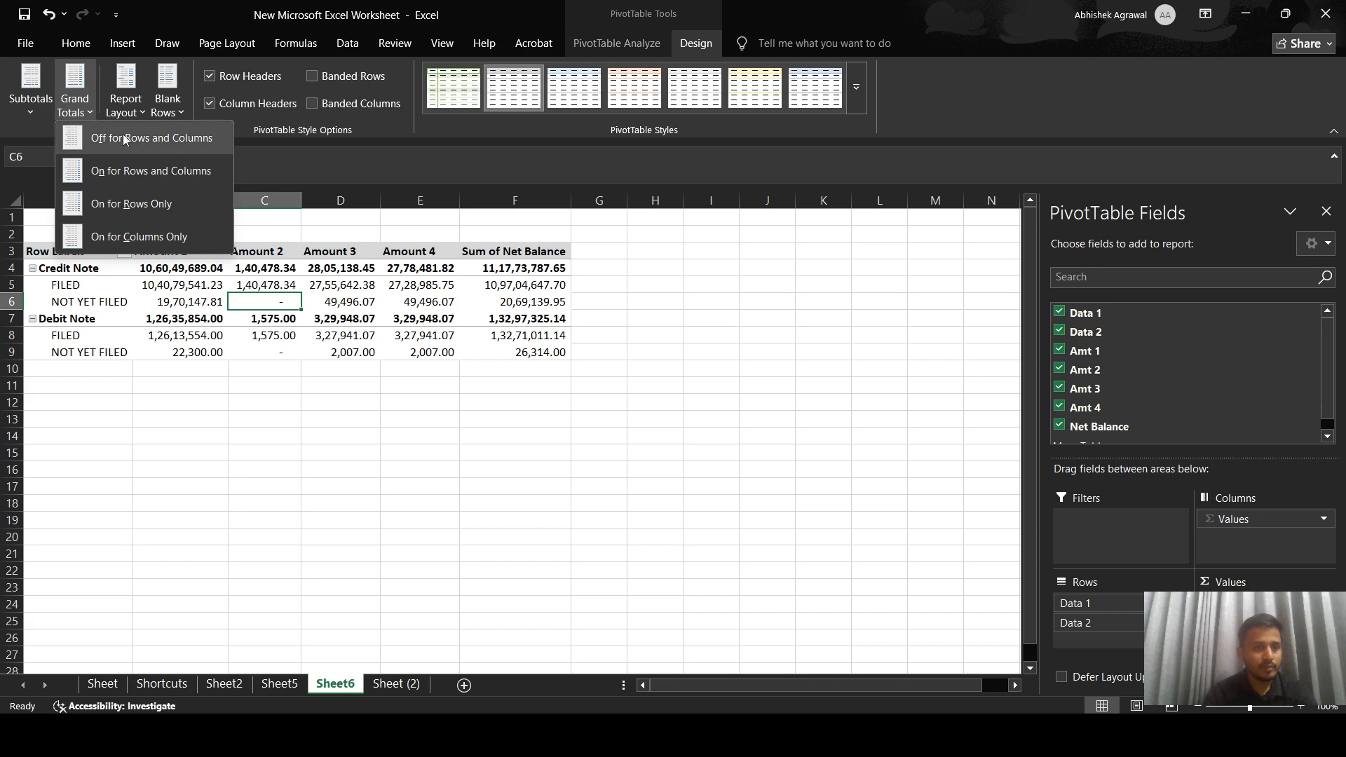
left_click(144, 178)
left_click(291, 336)
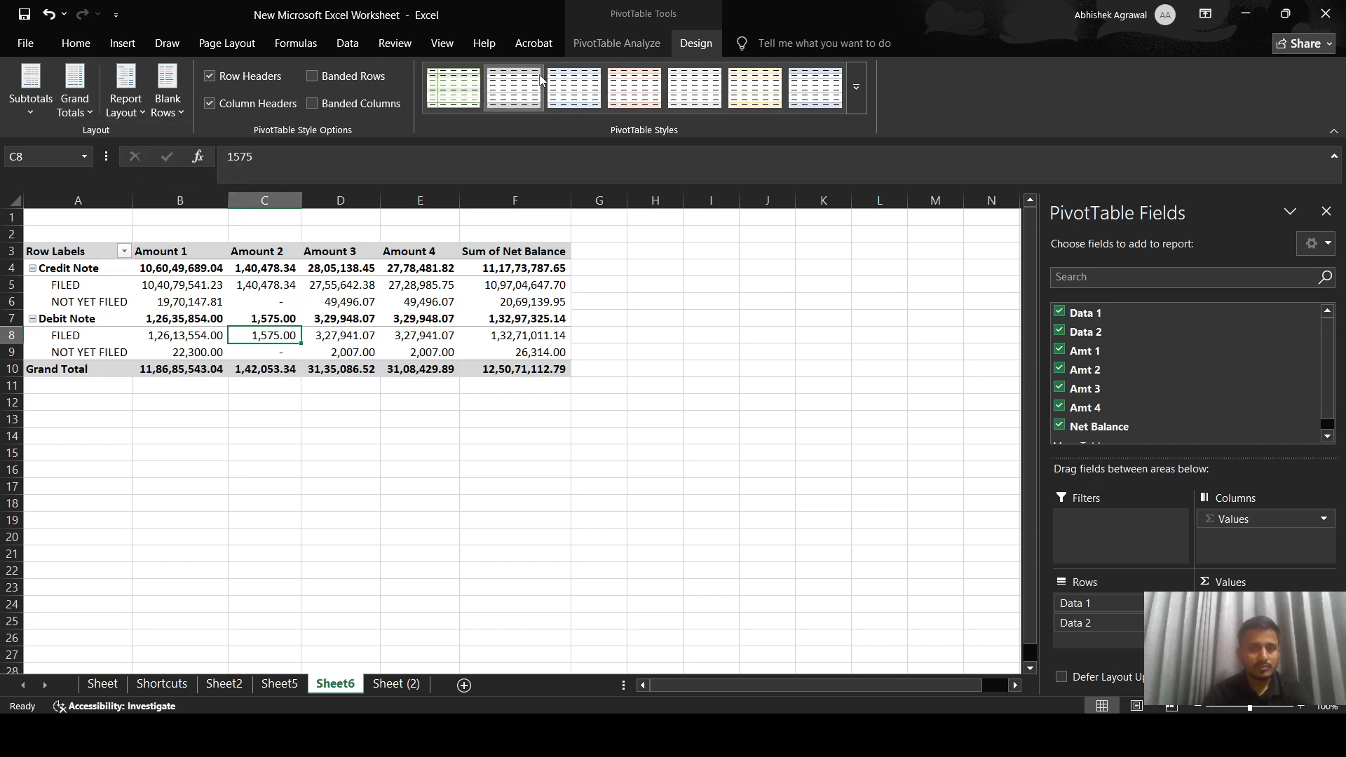
Step: Clear the Data 1 entry in cell A260 of Sheet (2) and refresh the PivotTable on Sheet6
left_click(578, 46)
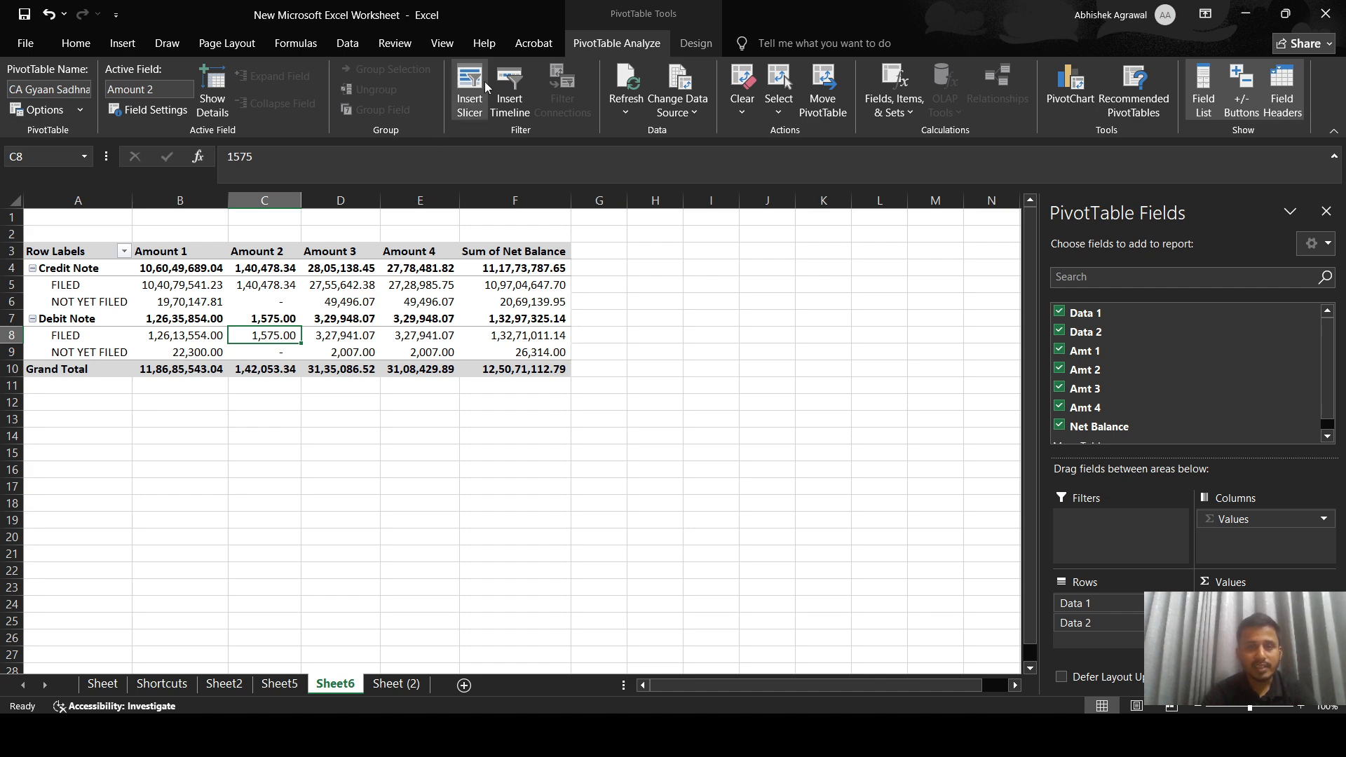
left_click(387, 686)
left_click(345, 681)
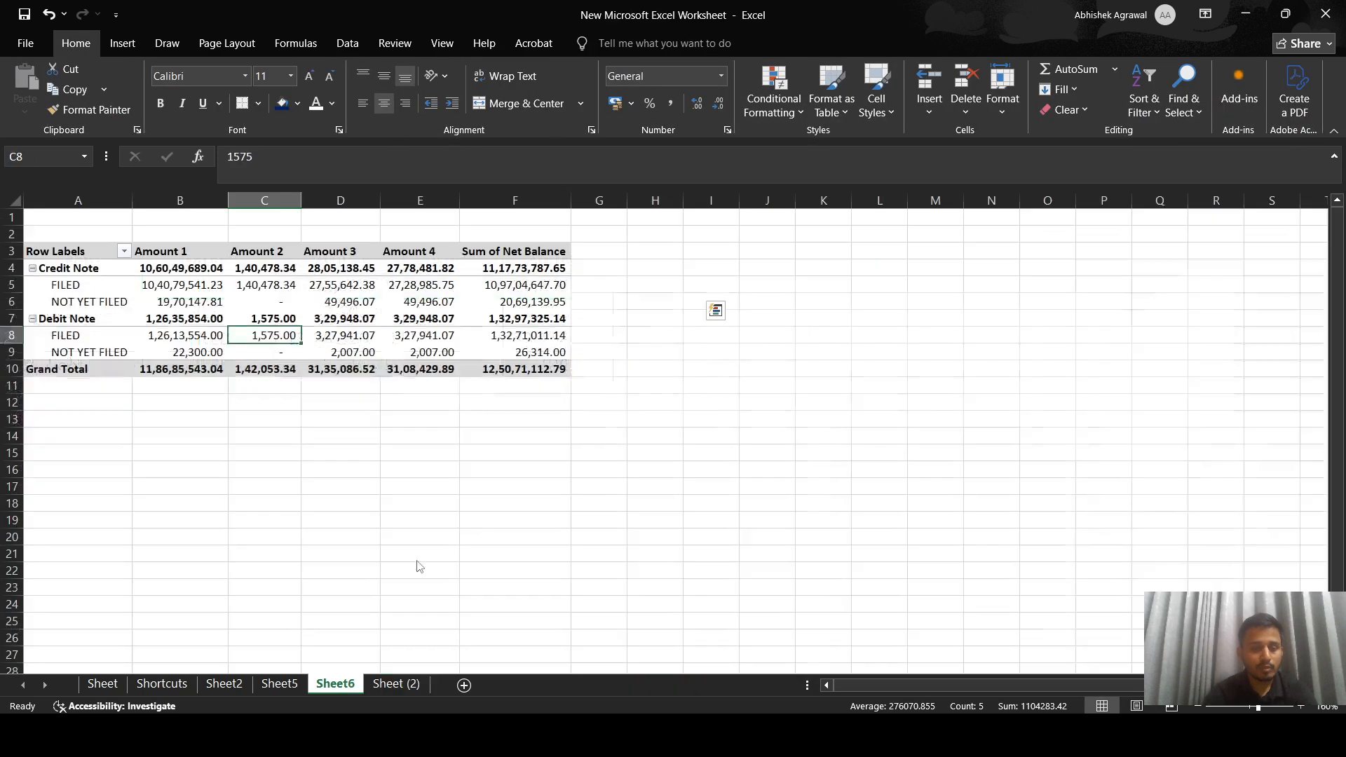
left_click(625, 78)
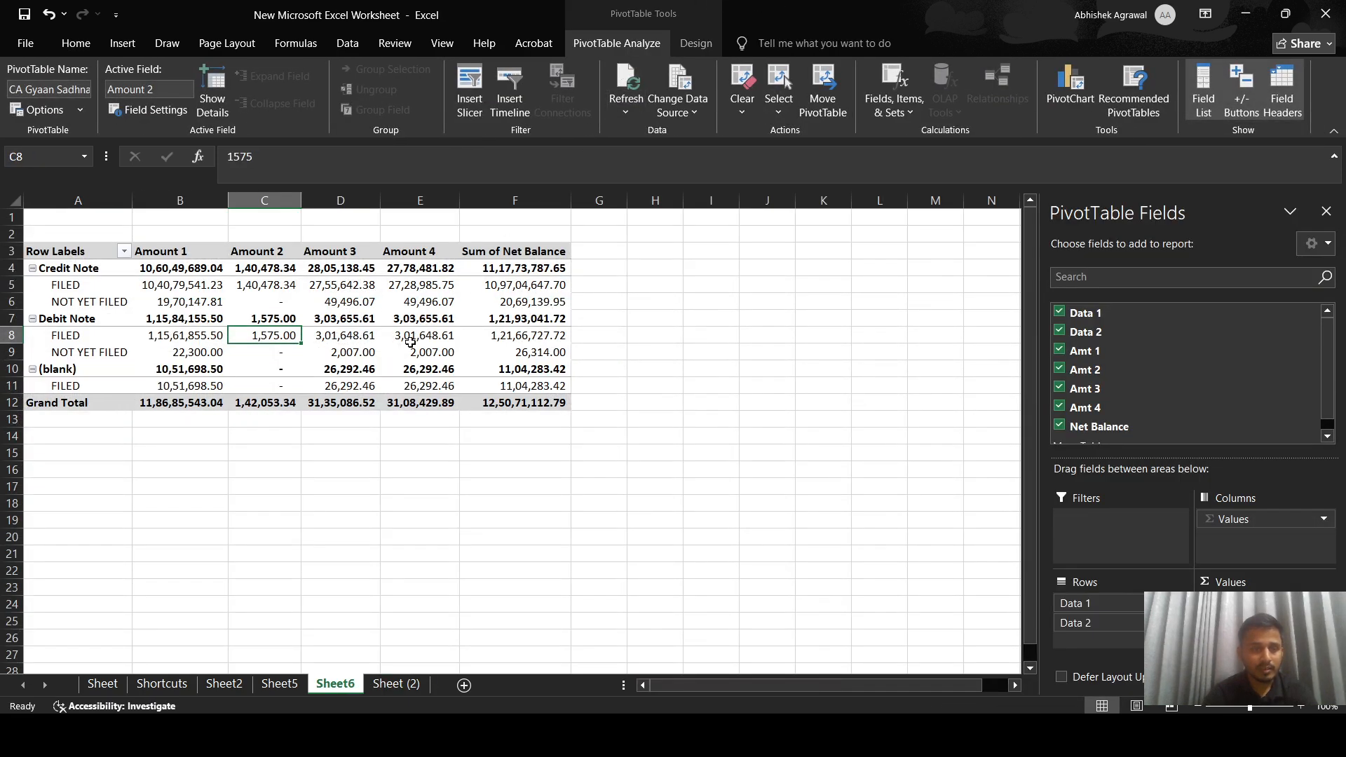
Step: Enter Debit Note in cell A260 of Sheet (2) and refresh the PivotTable on Sheet6
left_click(396, 683)
left_click(112, 275)
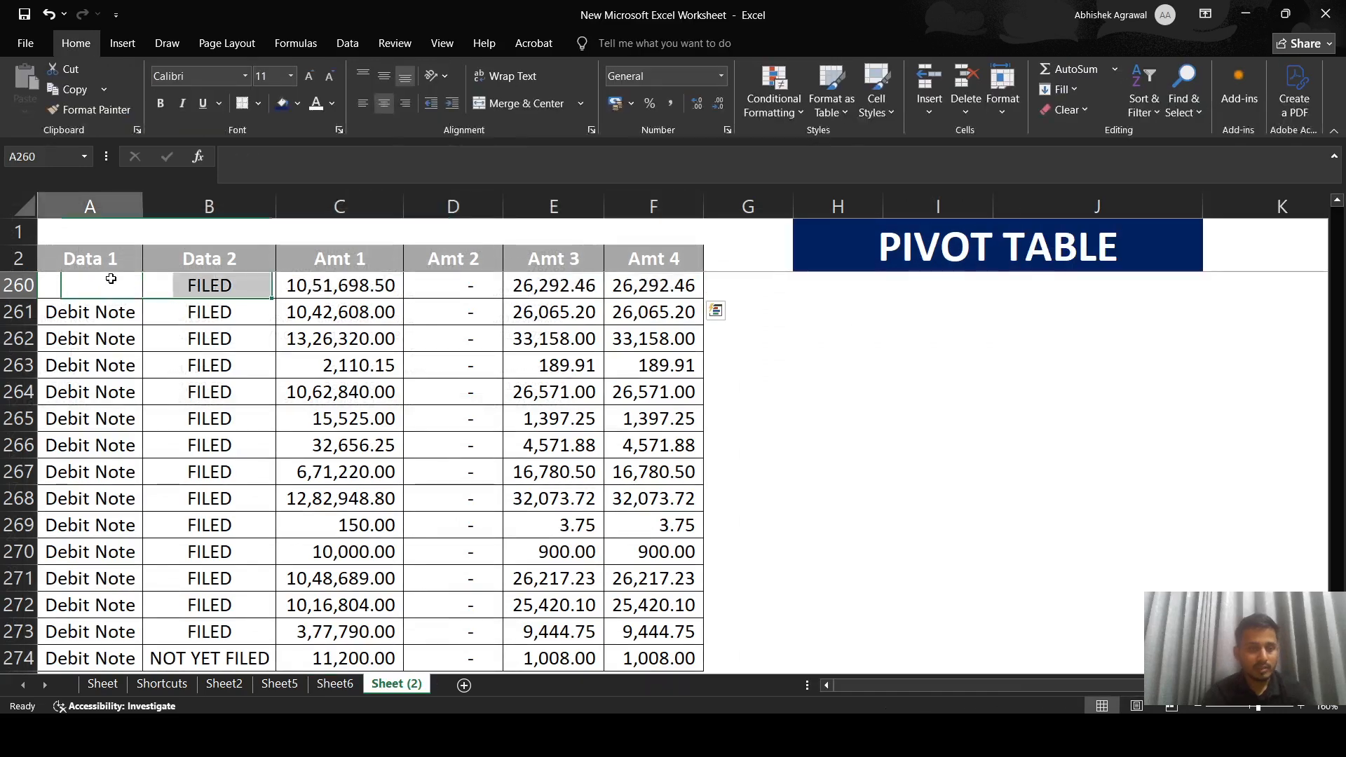
type("De")
key("Return")
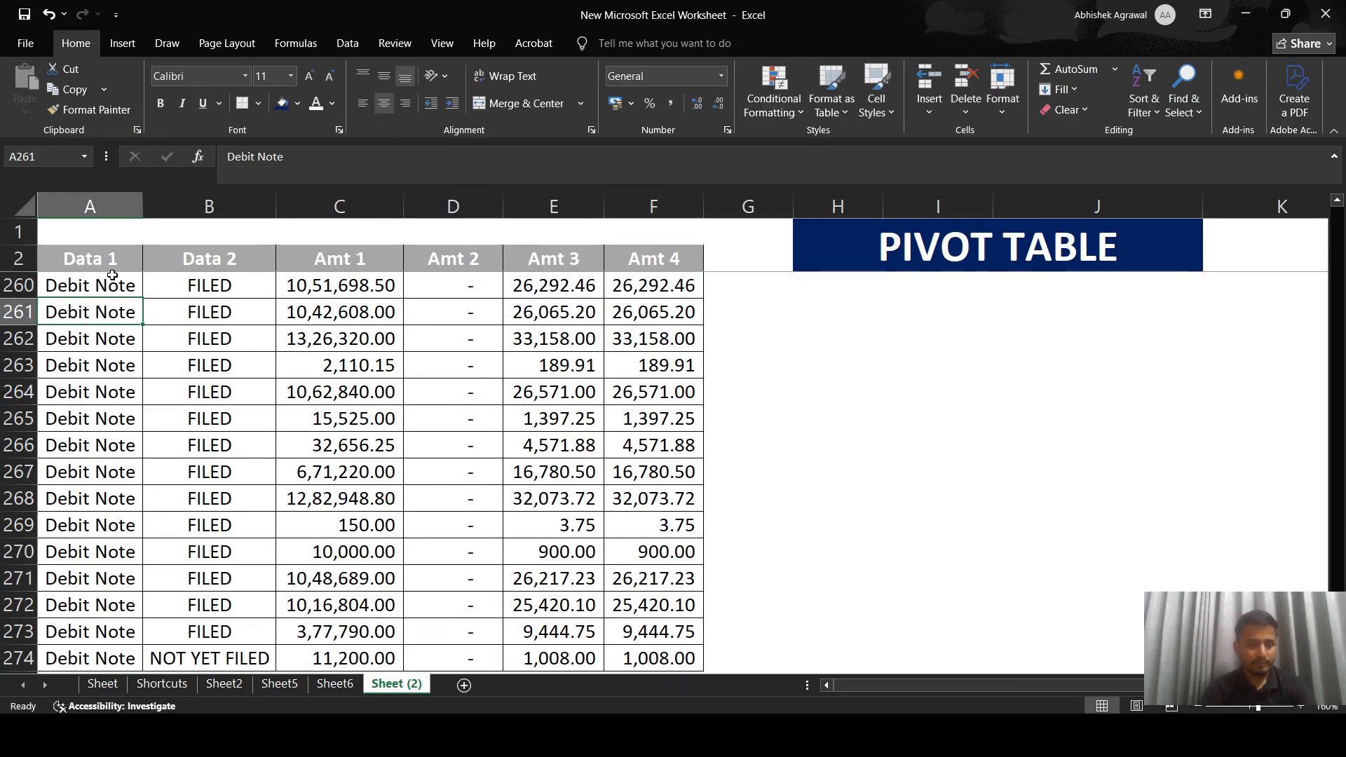
key("ctrl+Page_Up")
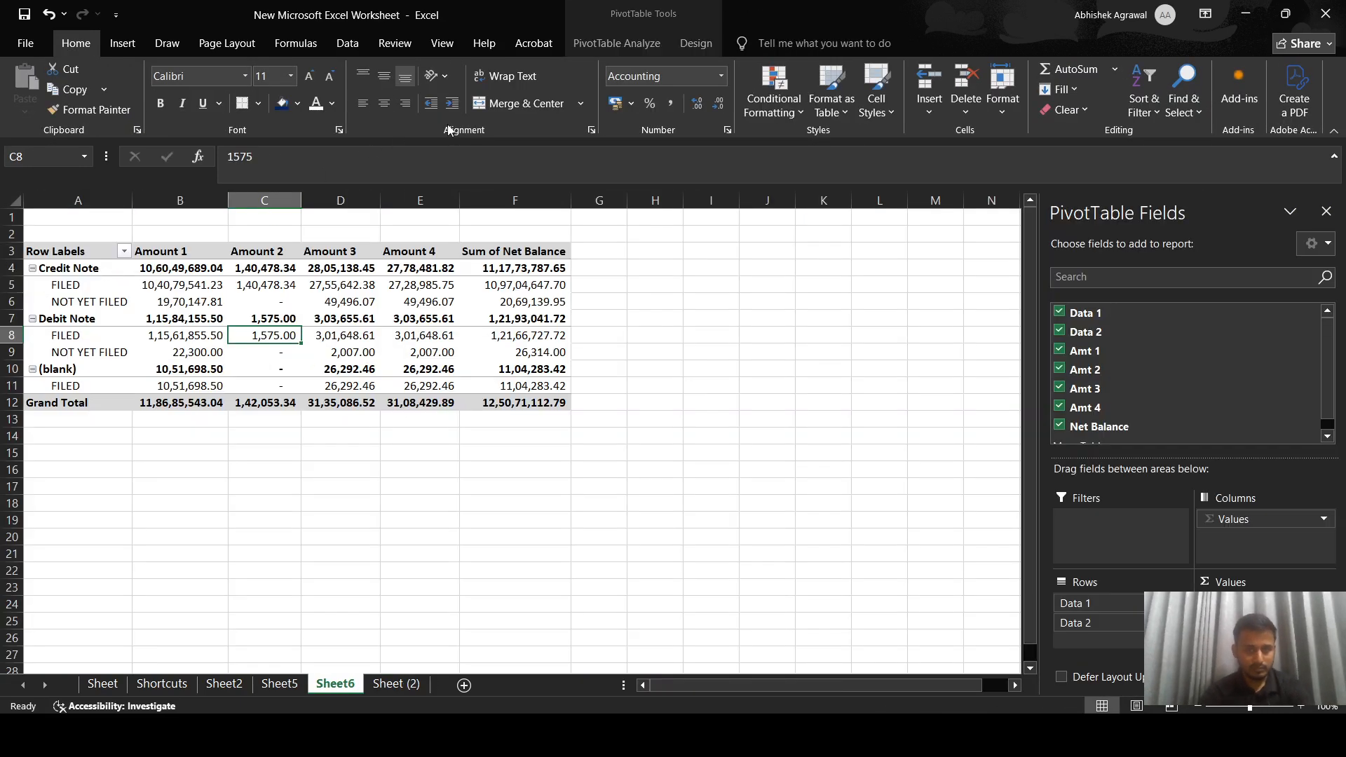
left_click(628, 45)
left_click(626, 82)
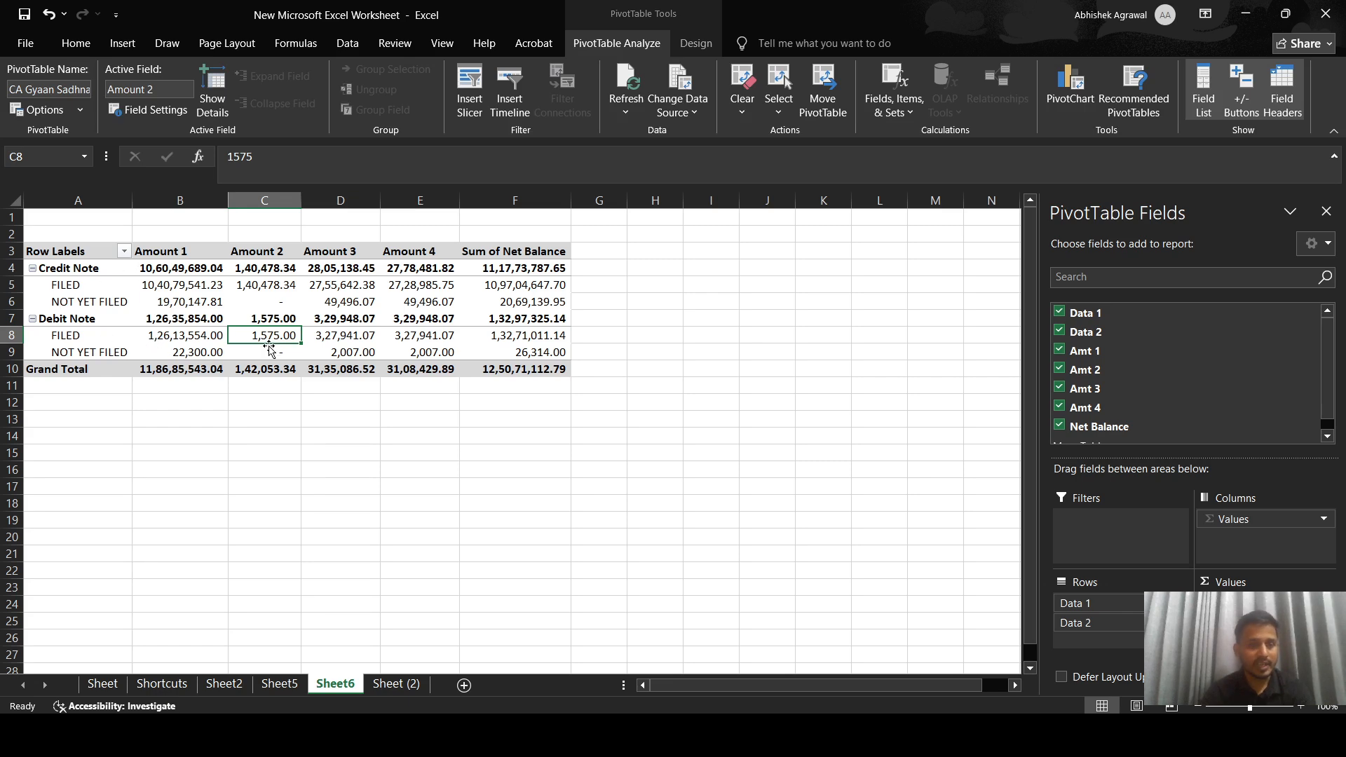
Step: Examine the Debit Note figures and the whole PivotTable on Sheet6 alongside the source data on Sheet (2)
left_click_drag(206, 339, 207, 348)
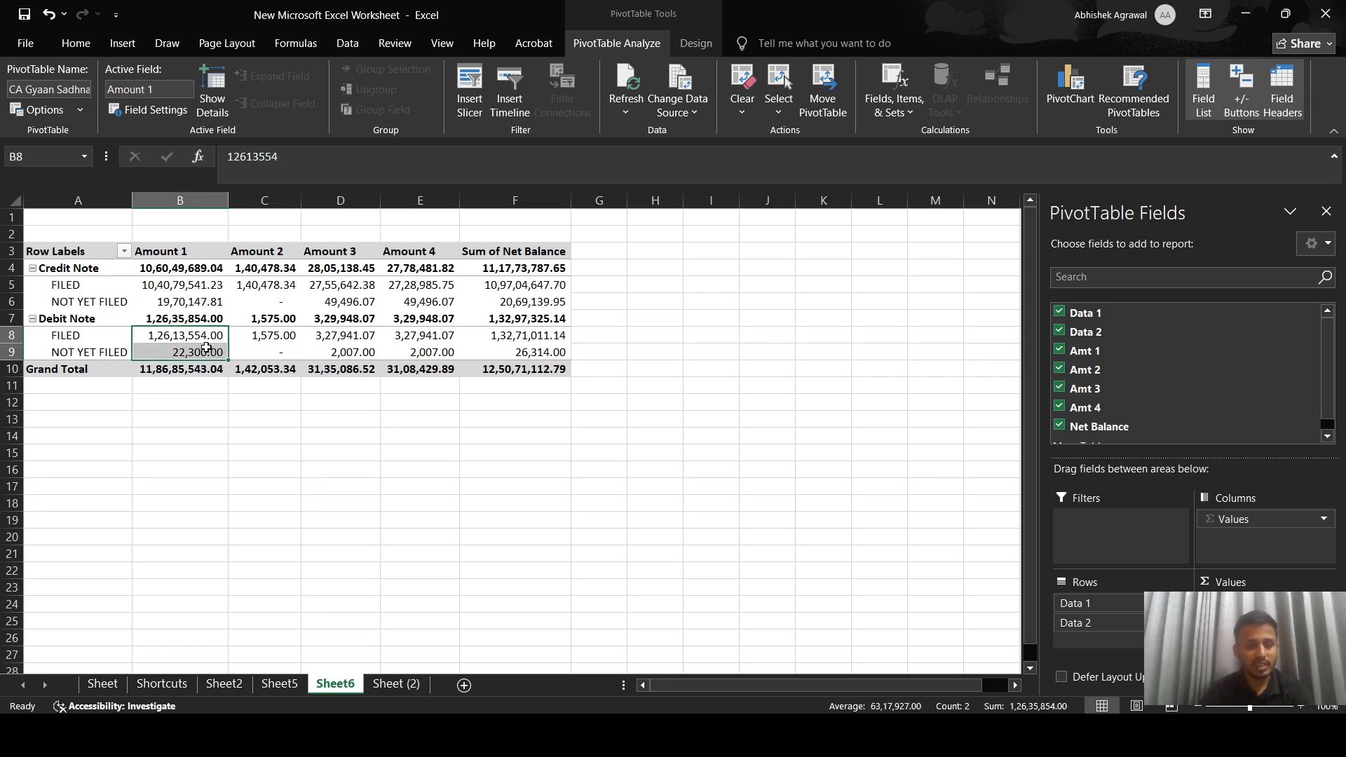
left_click(317, 323)
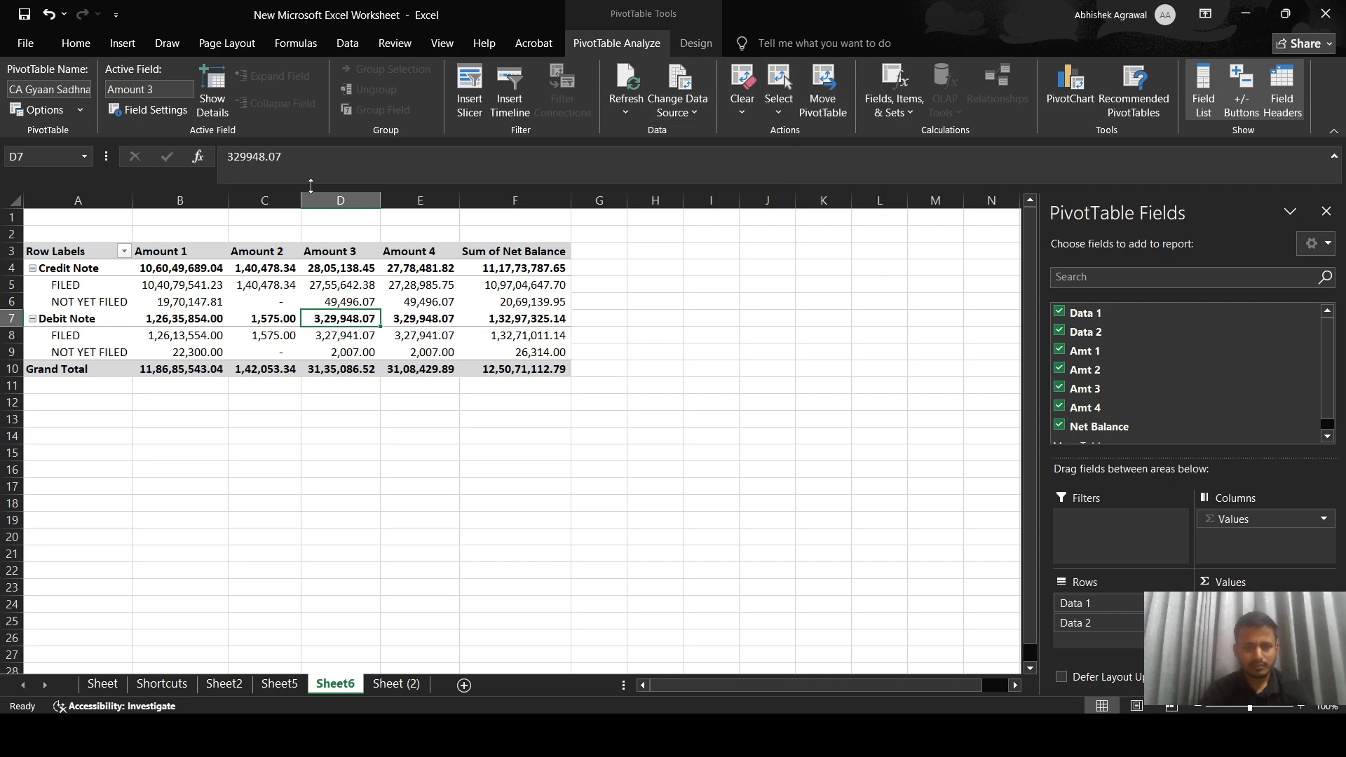
left_click_drag(73, 248, 540, 366)
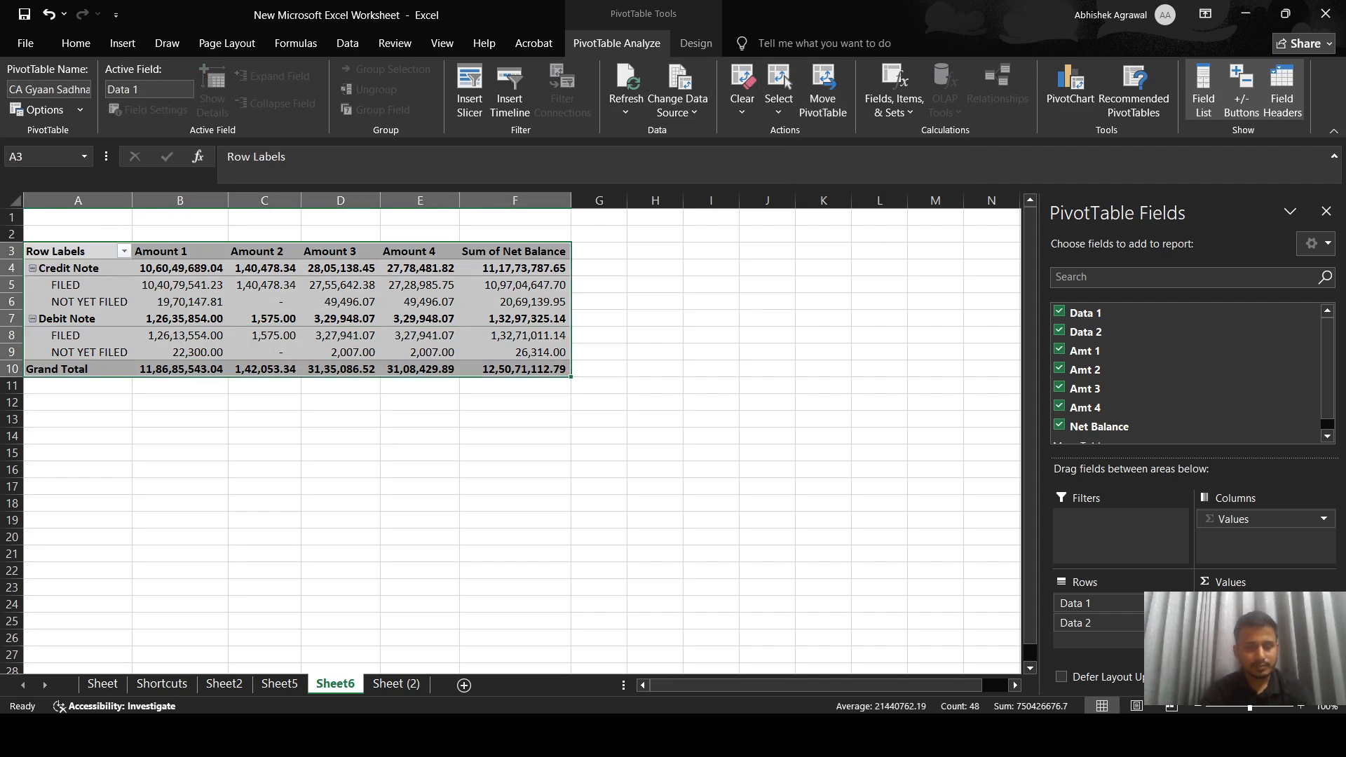
left_click(403, 670)
left_click(398, 683)
left_click_drag(96, 258, 748, 365)
left_click(359, 685)
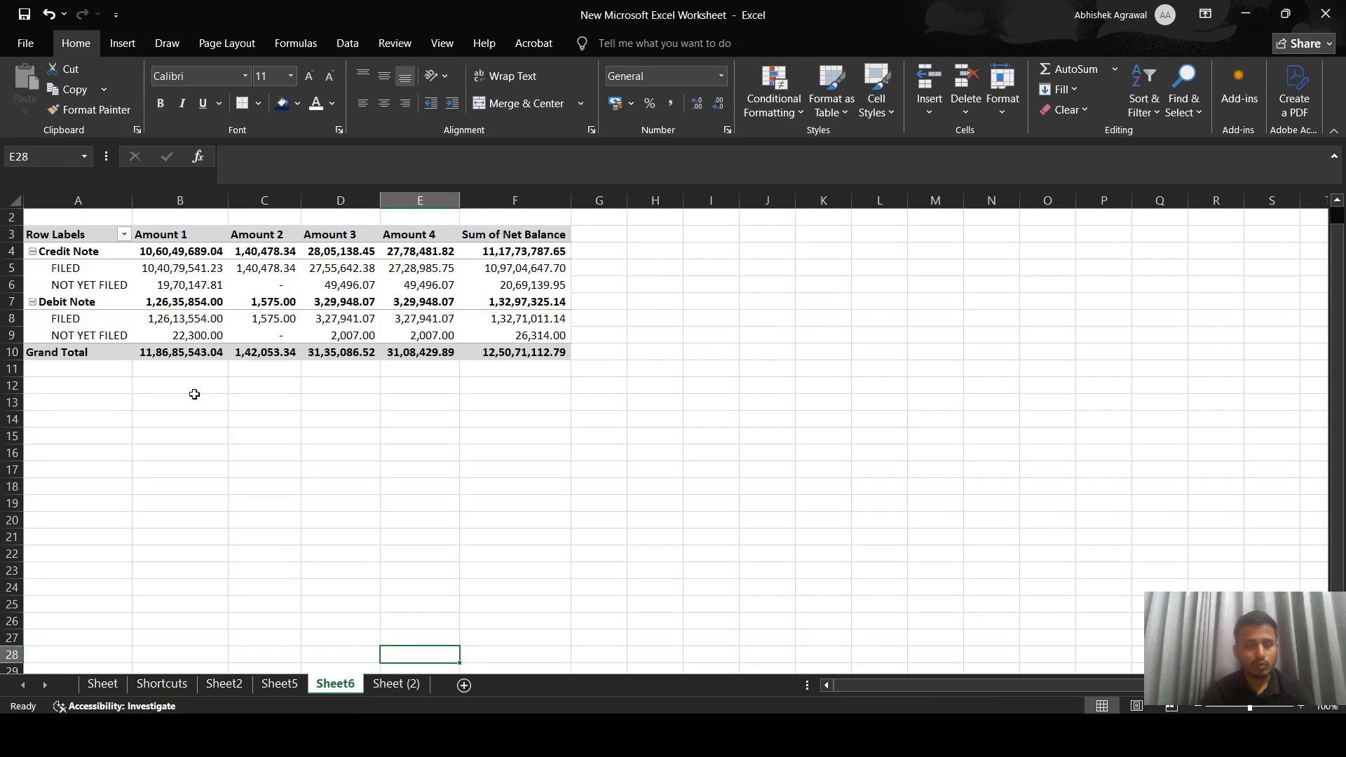
Step: Try to change the PivotTable's data source to the empty range H263:K268 on Sheet (2)
left_click(179, 267)
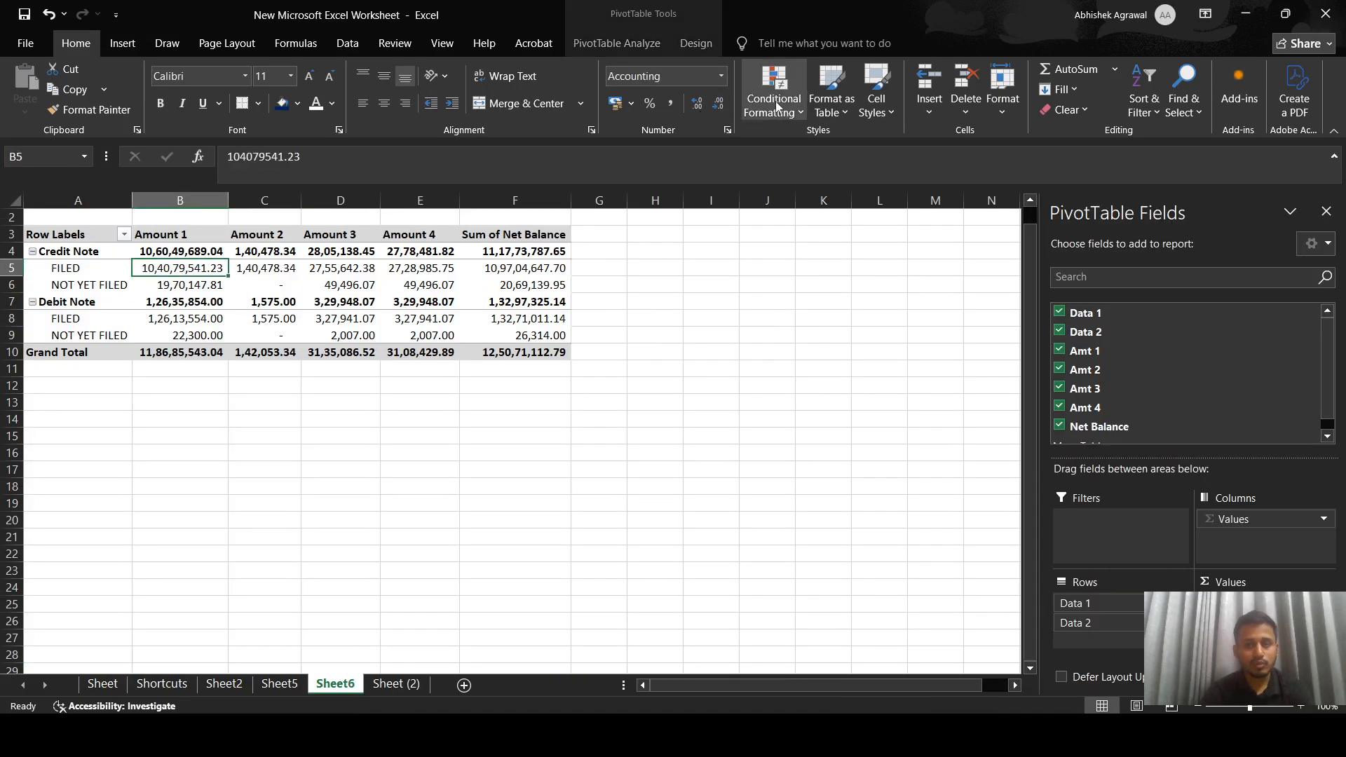
left_click(616, 42)
left_click(689, 107)
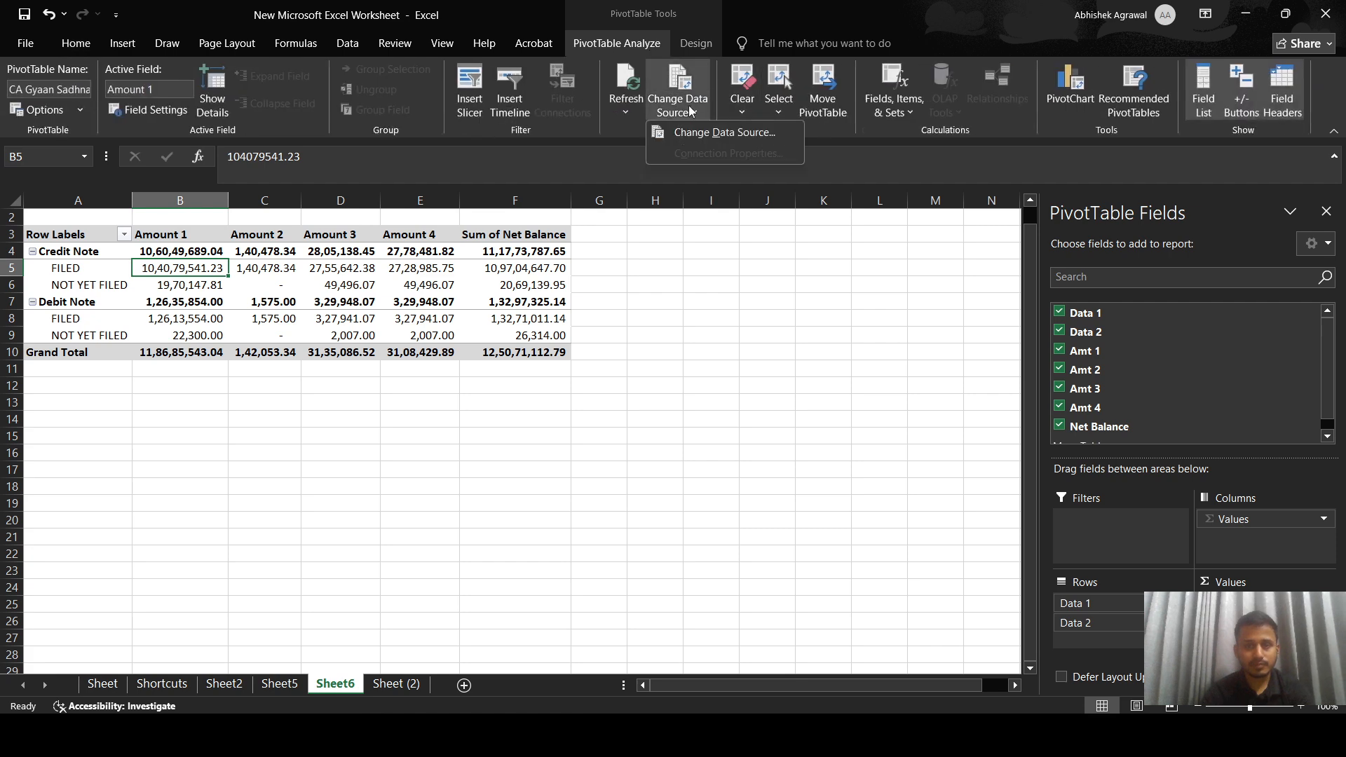
left_click(711, 131)
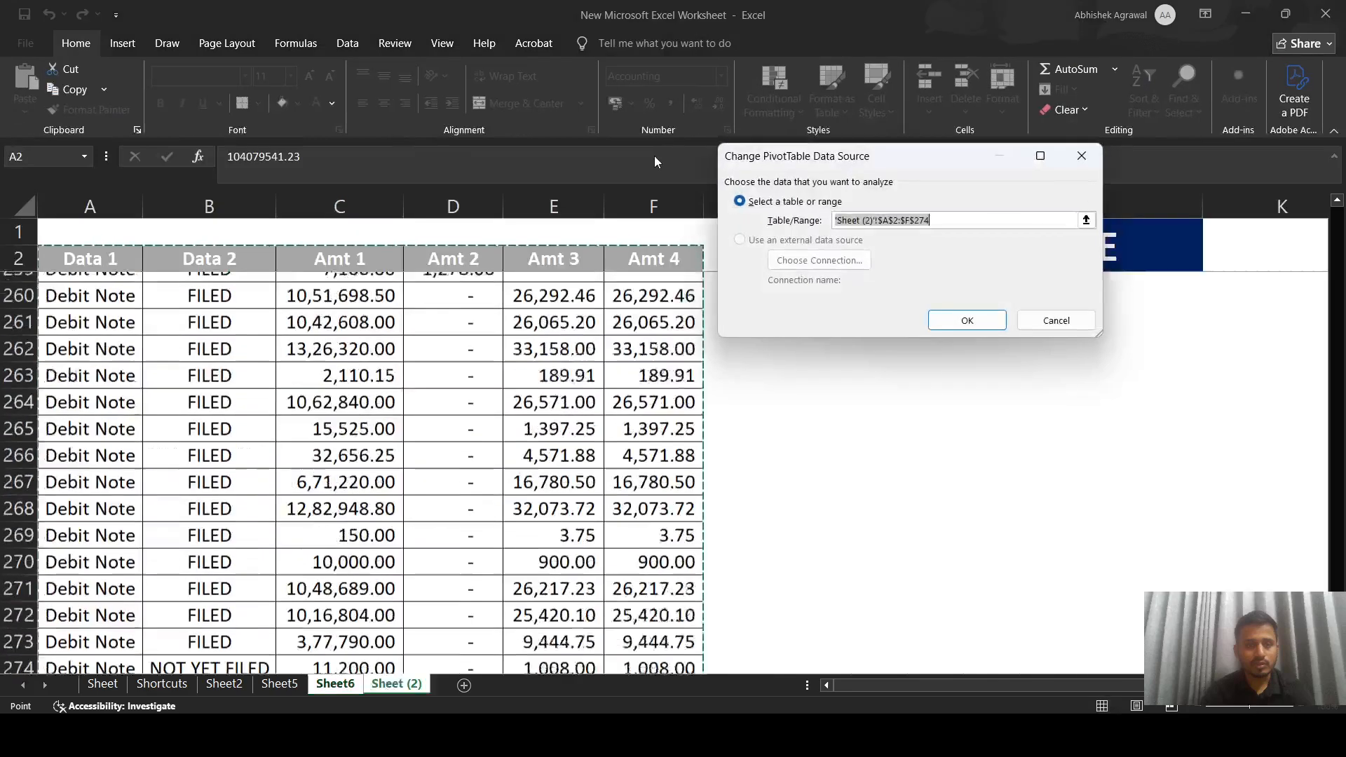
left_click_drag(818, 377, 1229, 507)
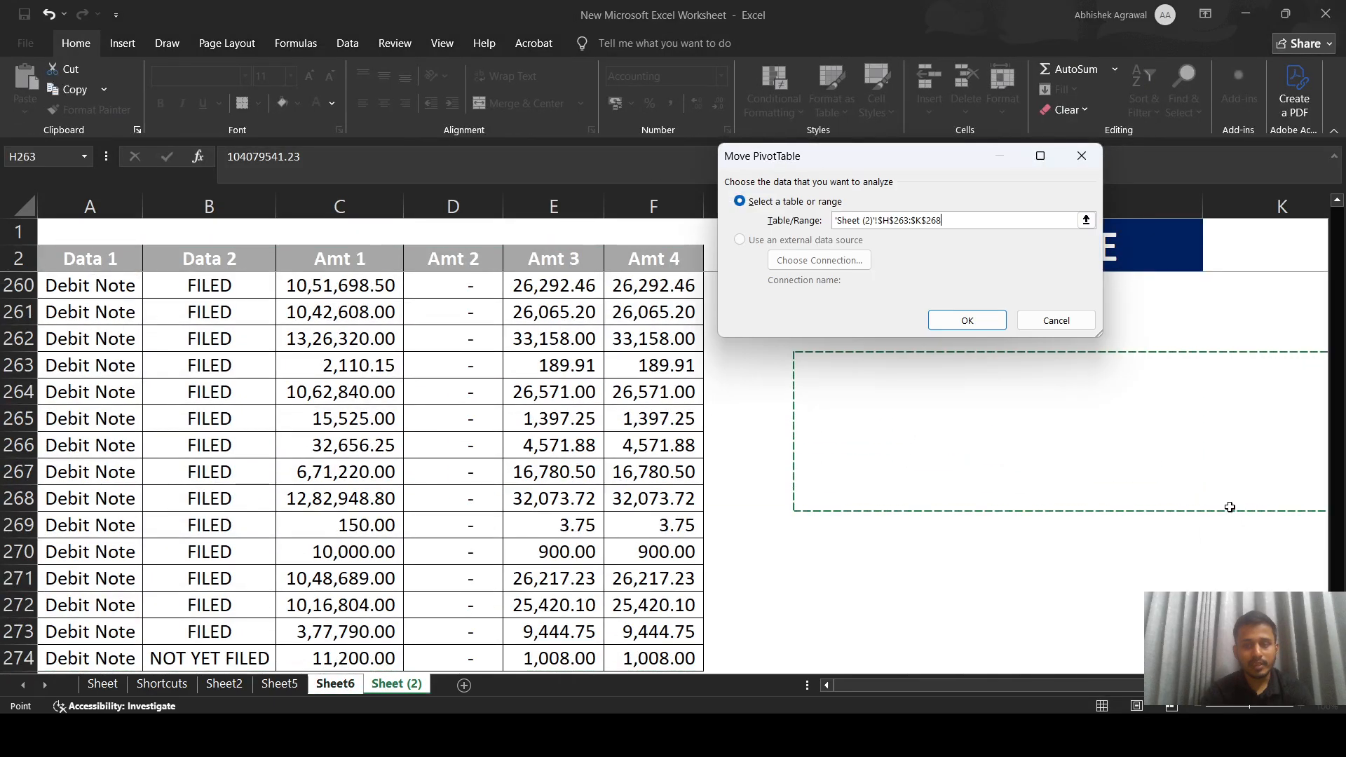
key("super+w")
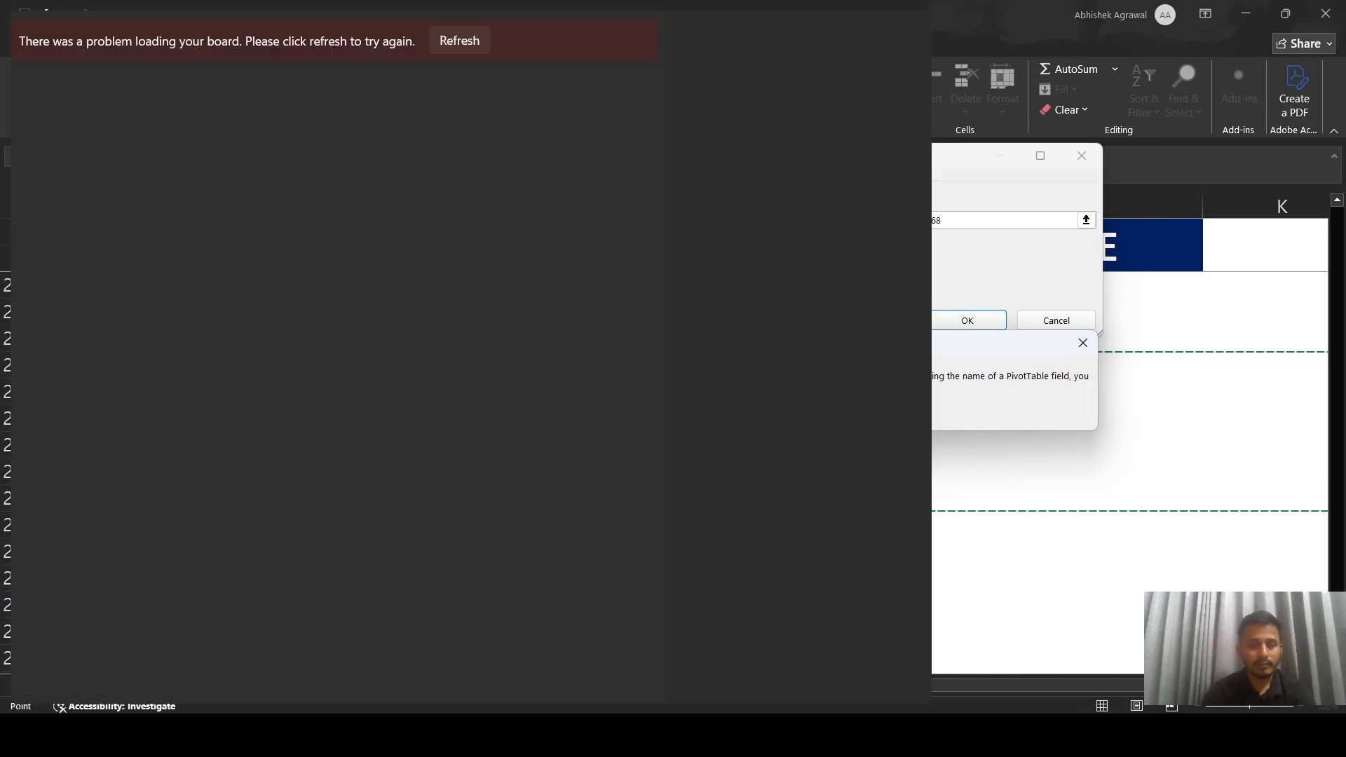
left_click(984, 378)
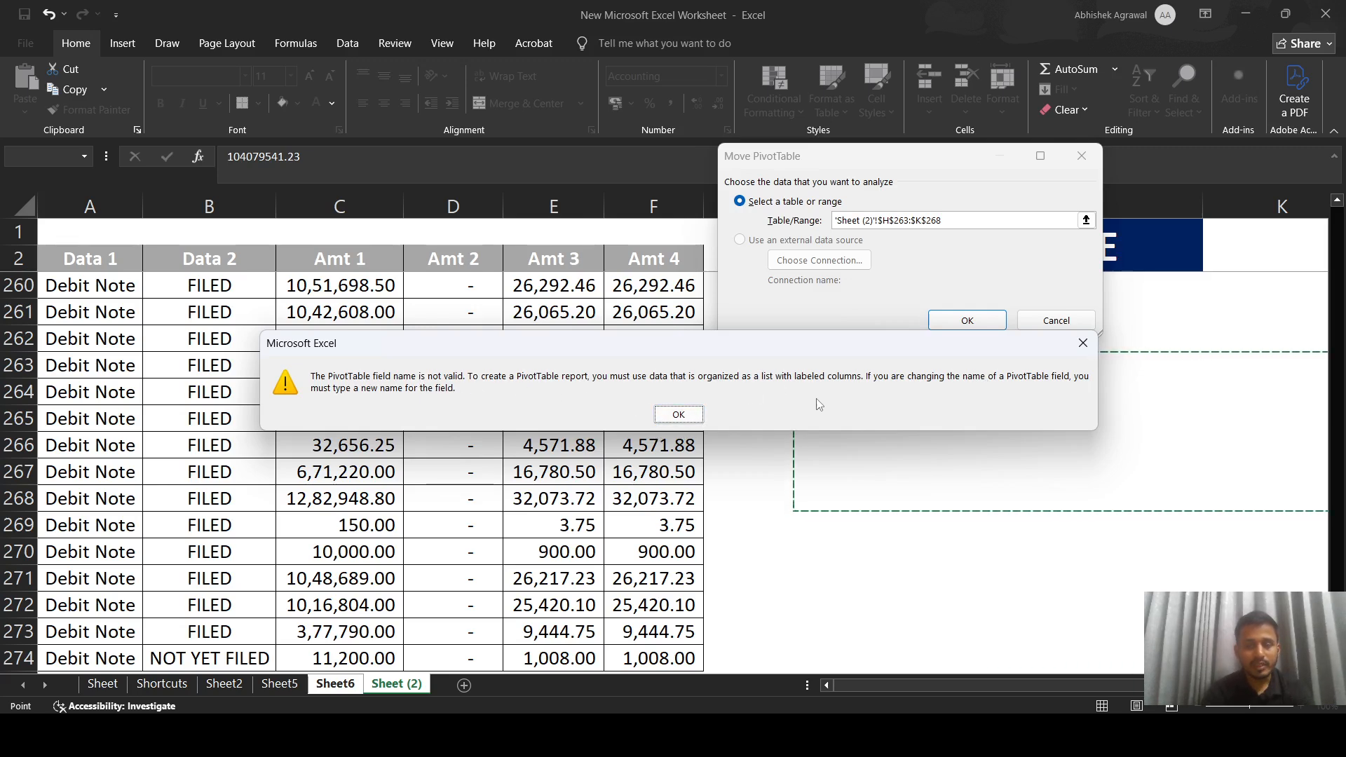
left_click(679, 414)
left_click(1055, 321)
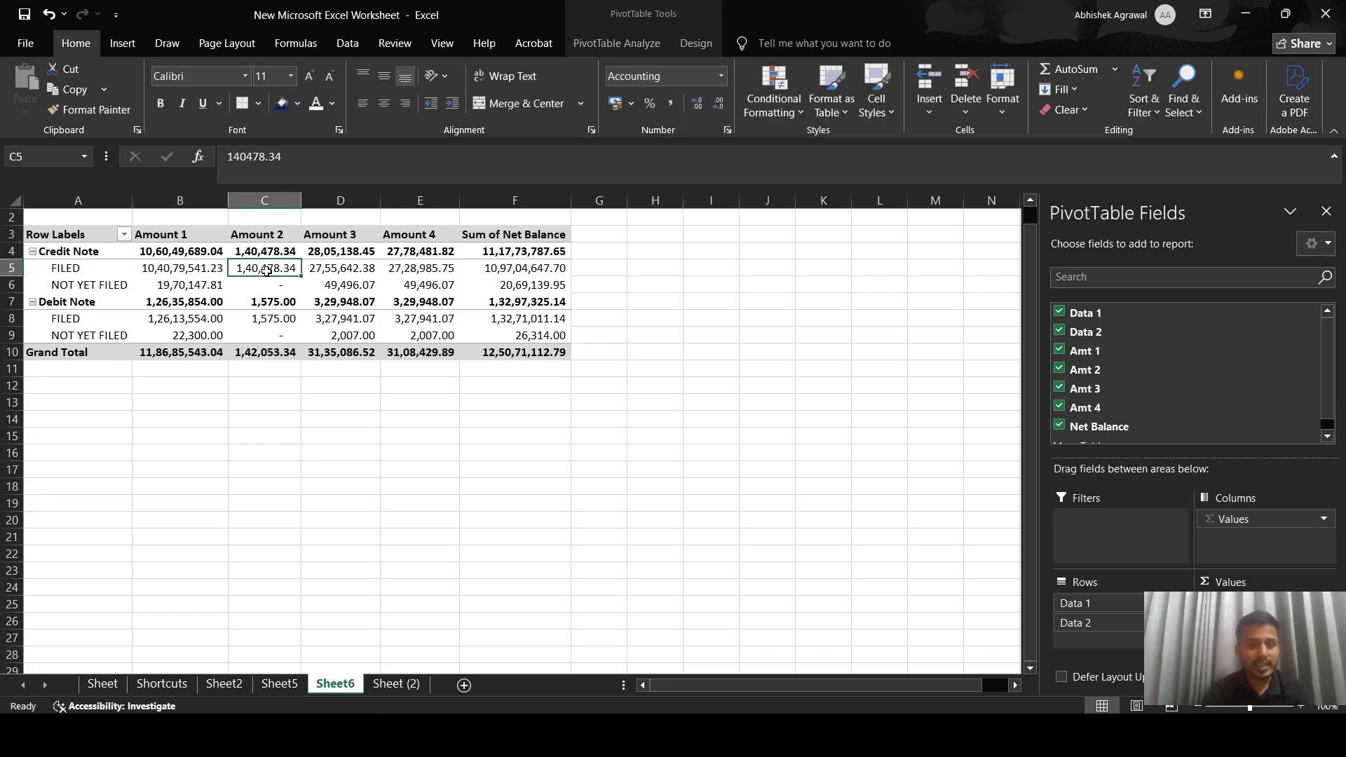
Step: Examine the source table's header row on Sheet (2), from Data 1 across to Amt 4
left_click(396, 683)
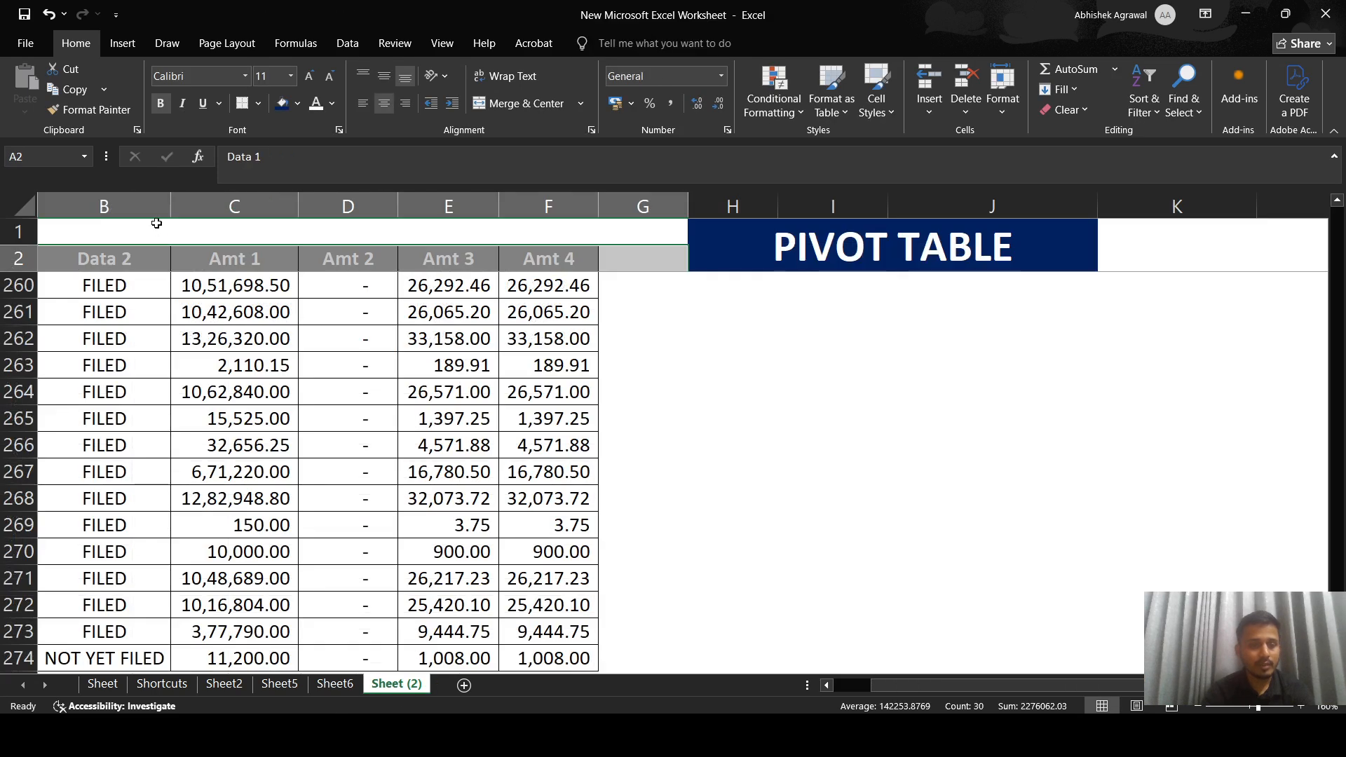
left_click(121, 286)
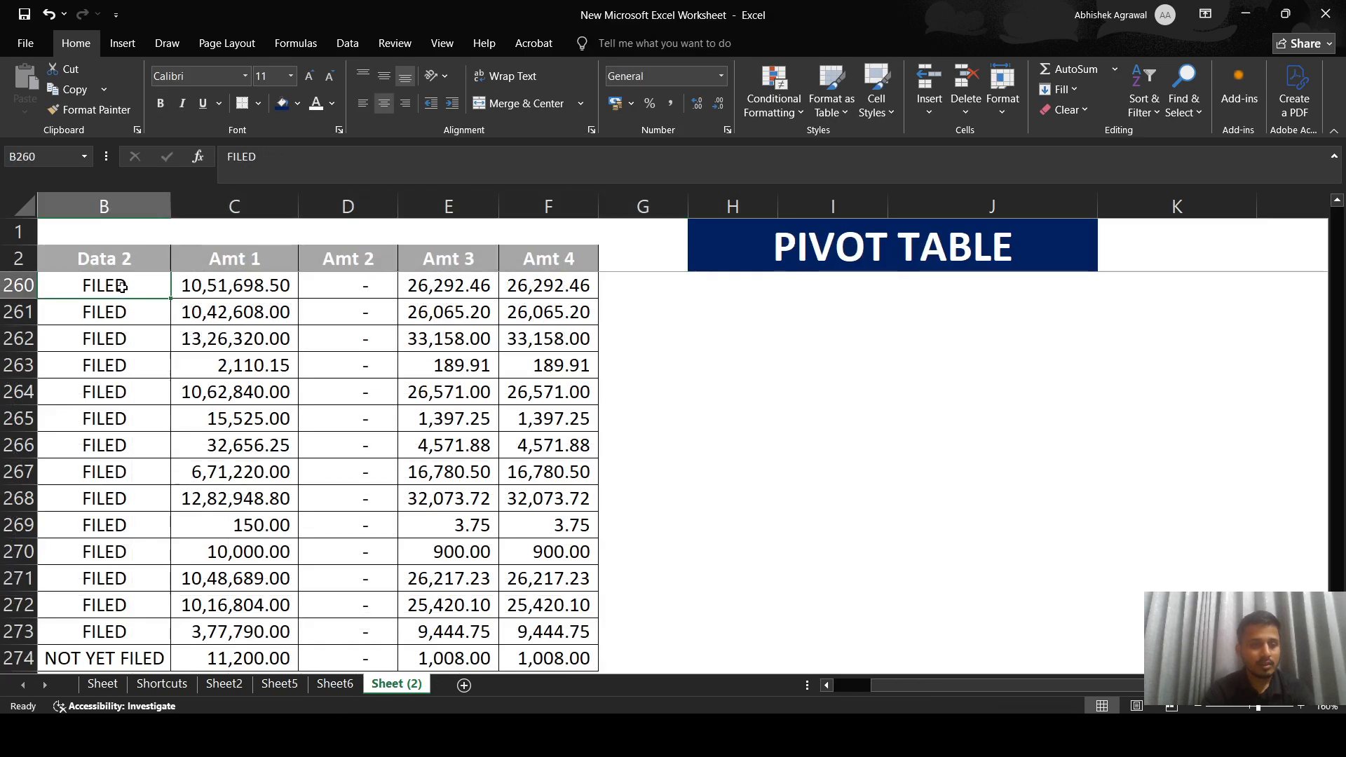
key("Left")
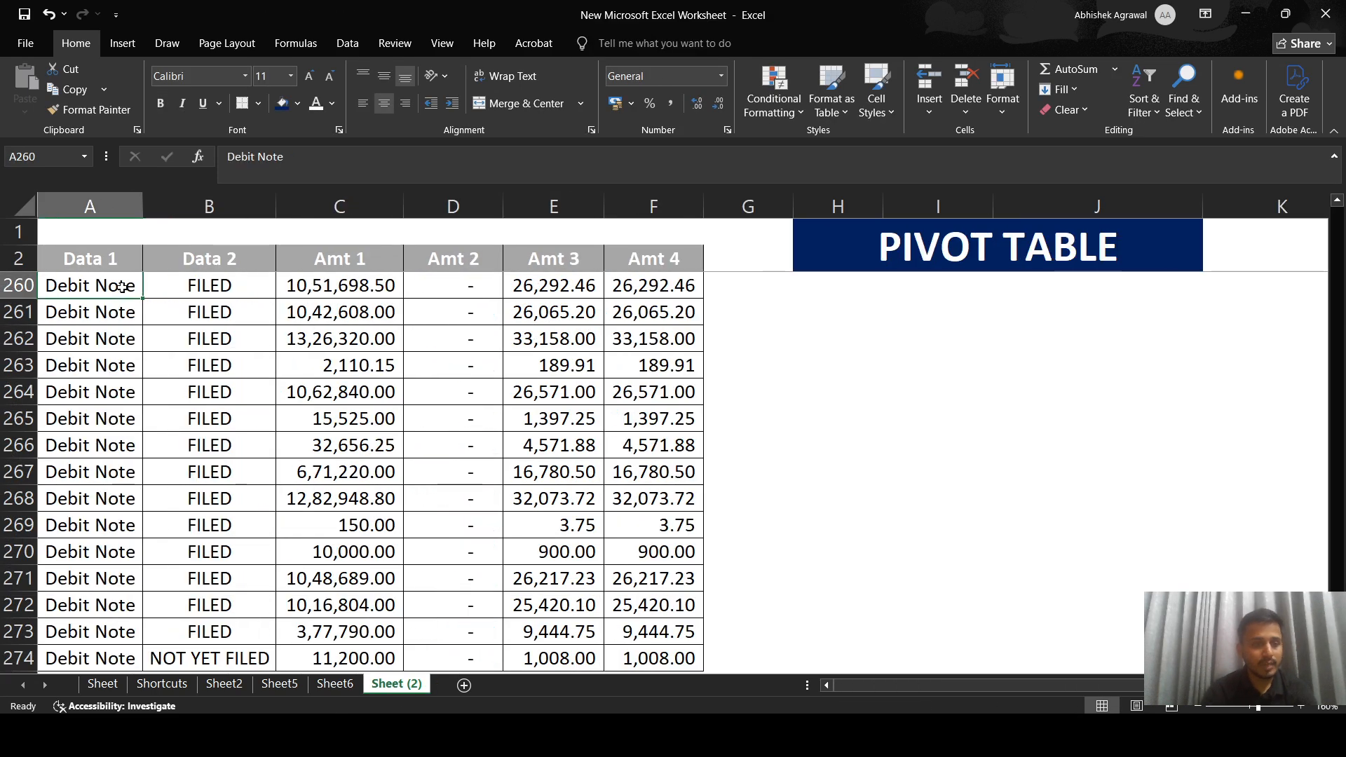
key("Page_Up")
key("ctrl+Up")
key("Right")
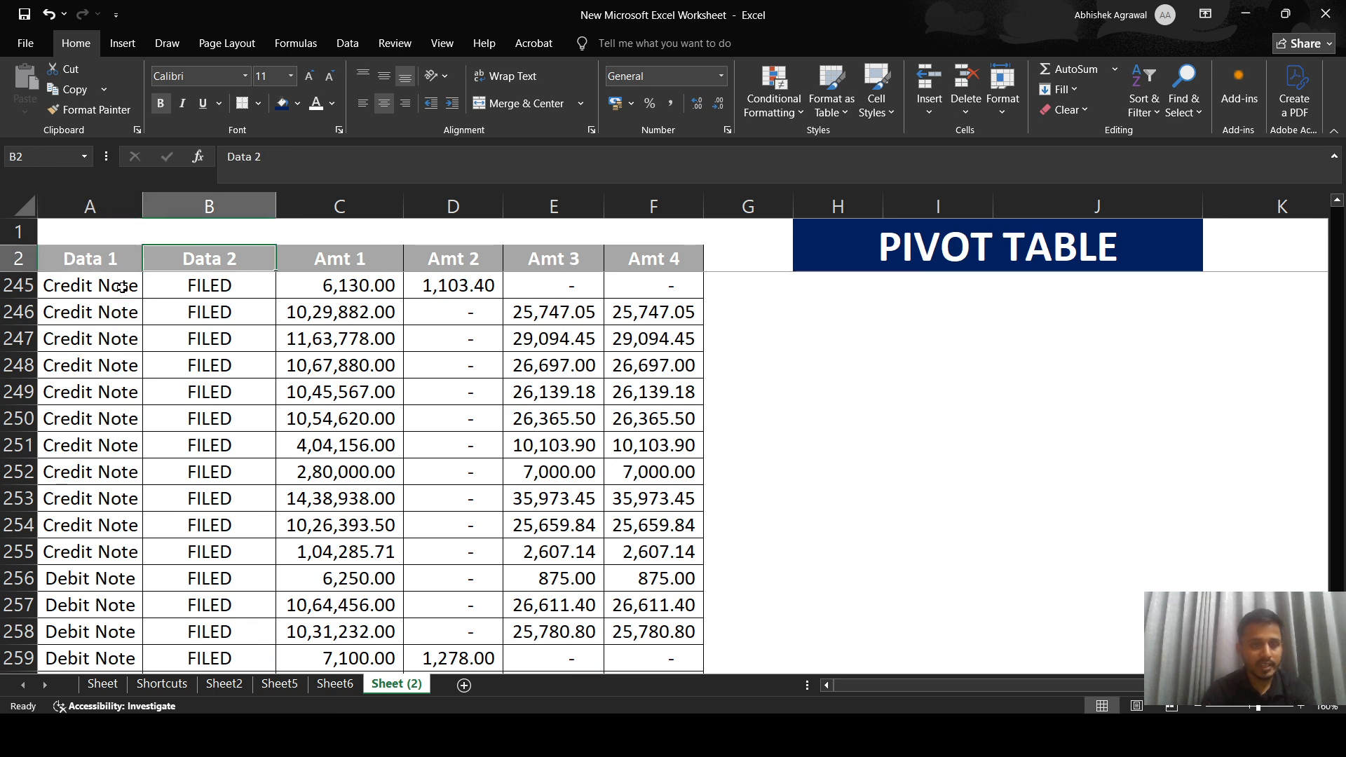
key("Right")
key("Right")
key("Right")
key("Right")
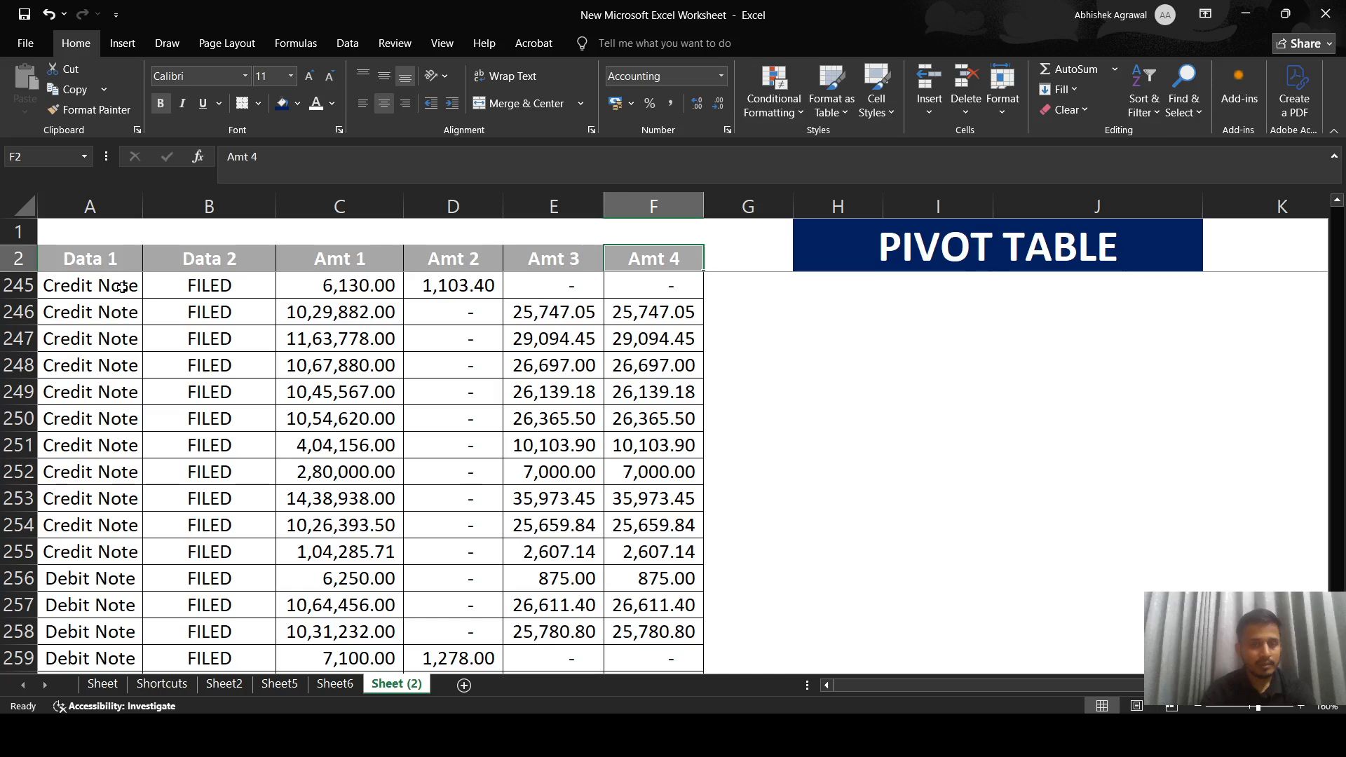
key("ctrl+shift+Left")
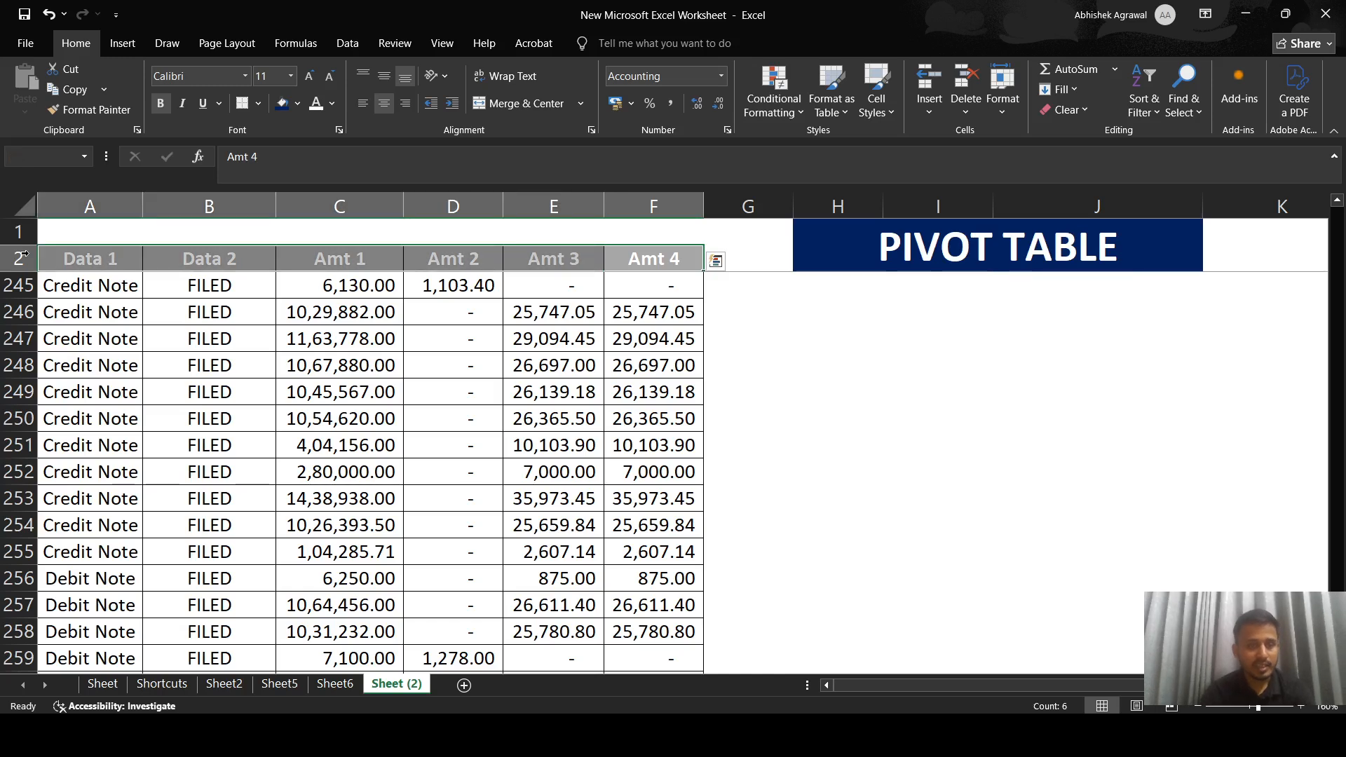
Step: Try clearing the Data 2 header in cell B2 of Sheet (2) and undo the deletion
left_click(181, 261)
key("Delete")
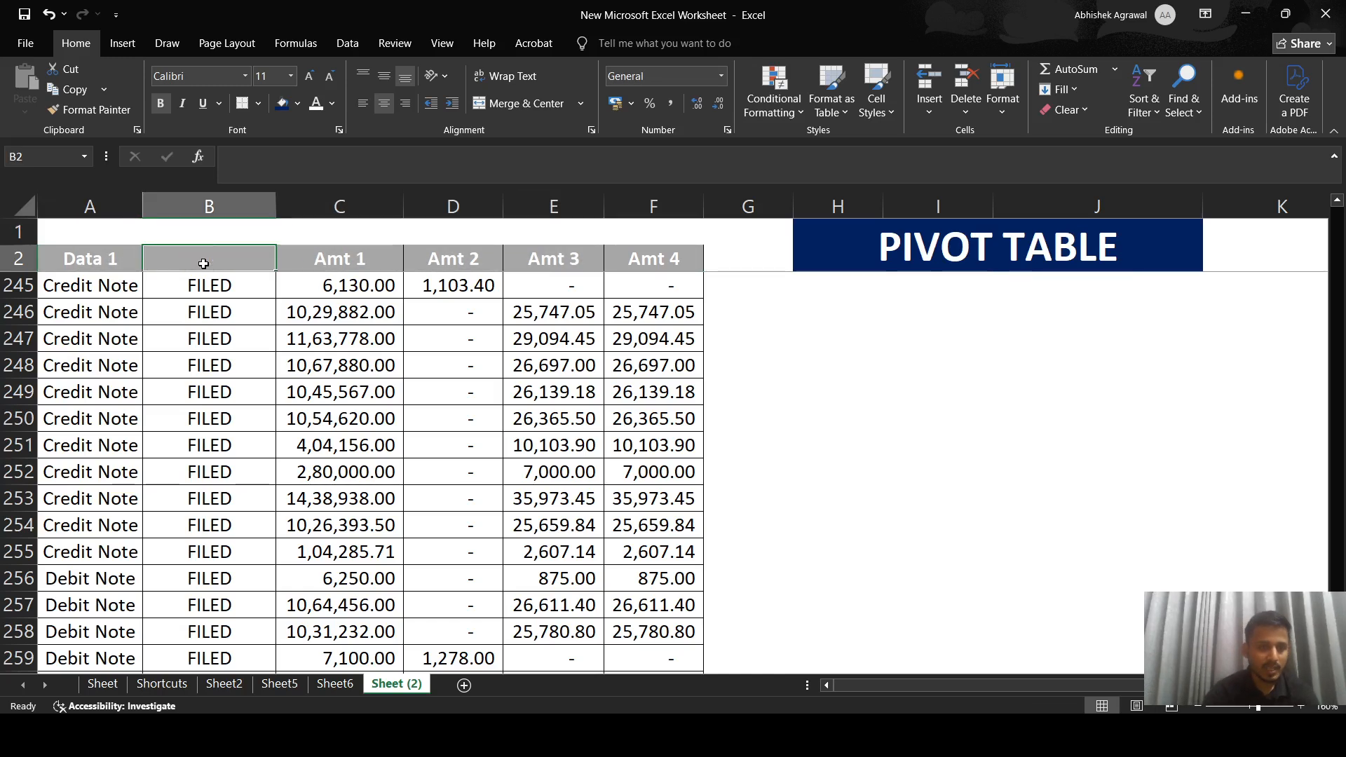
key("Down")
key("Up")
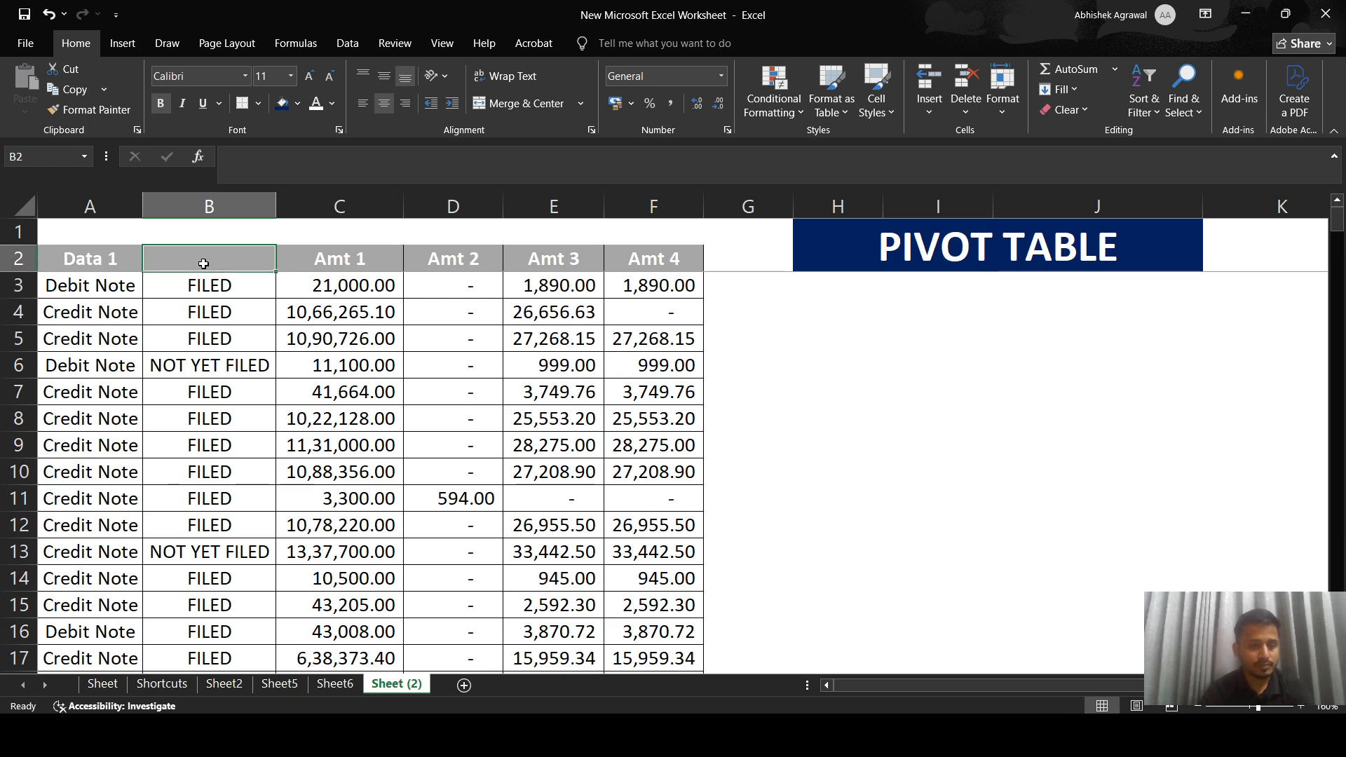
key("ctrl+z")
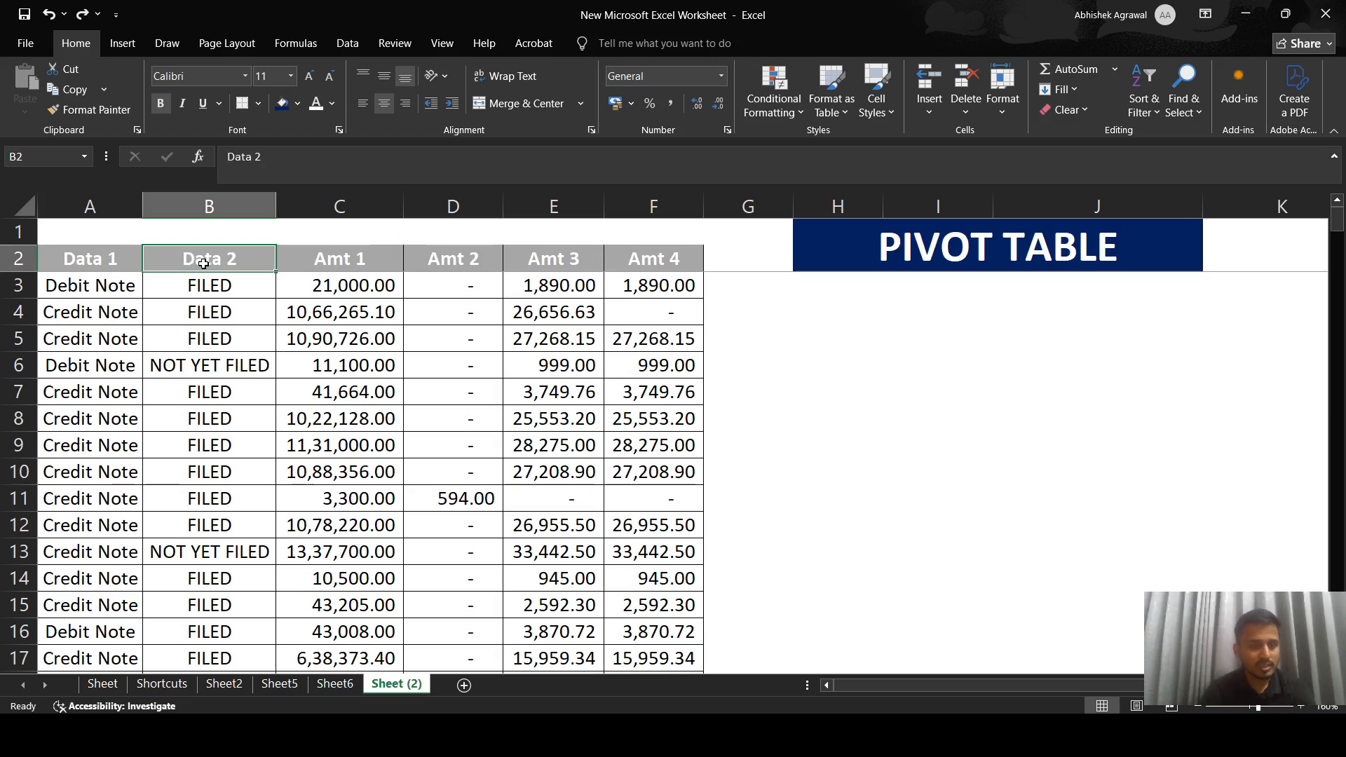
Step: Look at the PivotTable on Sheet6 and the blank area beside the source data on Sheet (2)
key("ctrl+Page_Up")
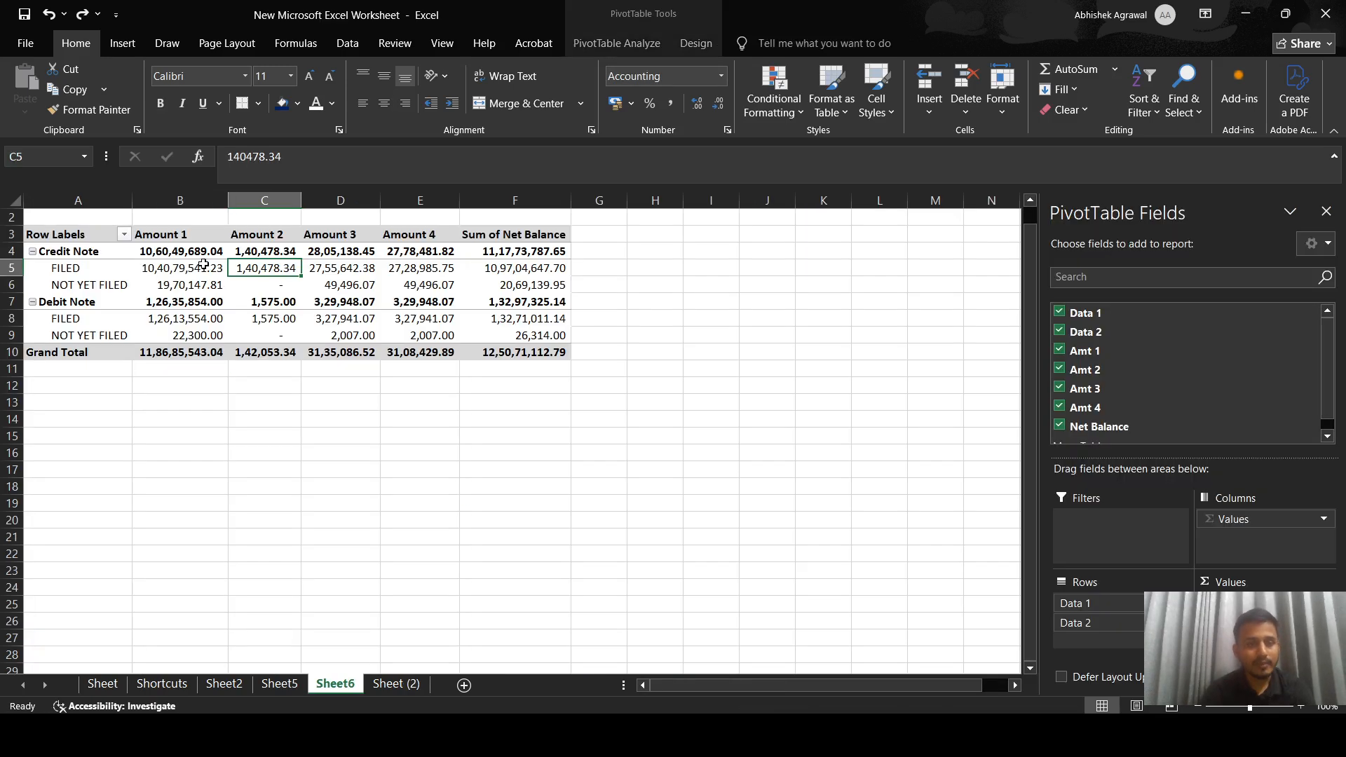
key("ctrl+Page_Down")
left_click_drag(939, 337, 1038, 437)
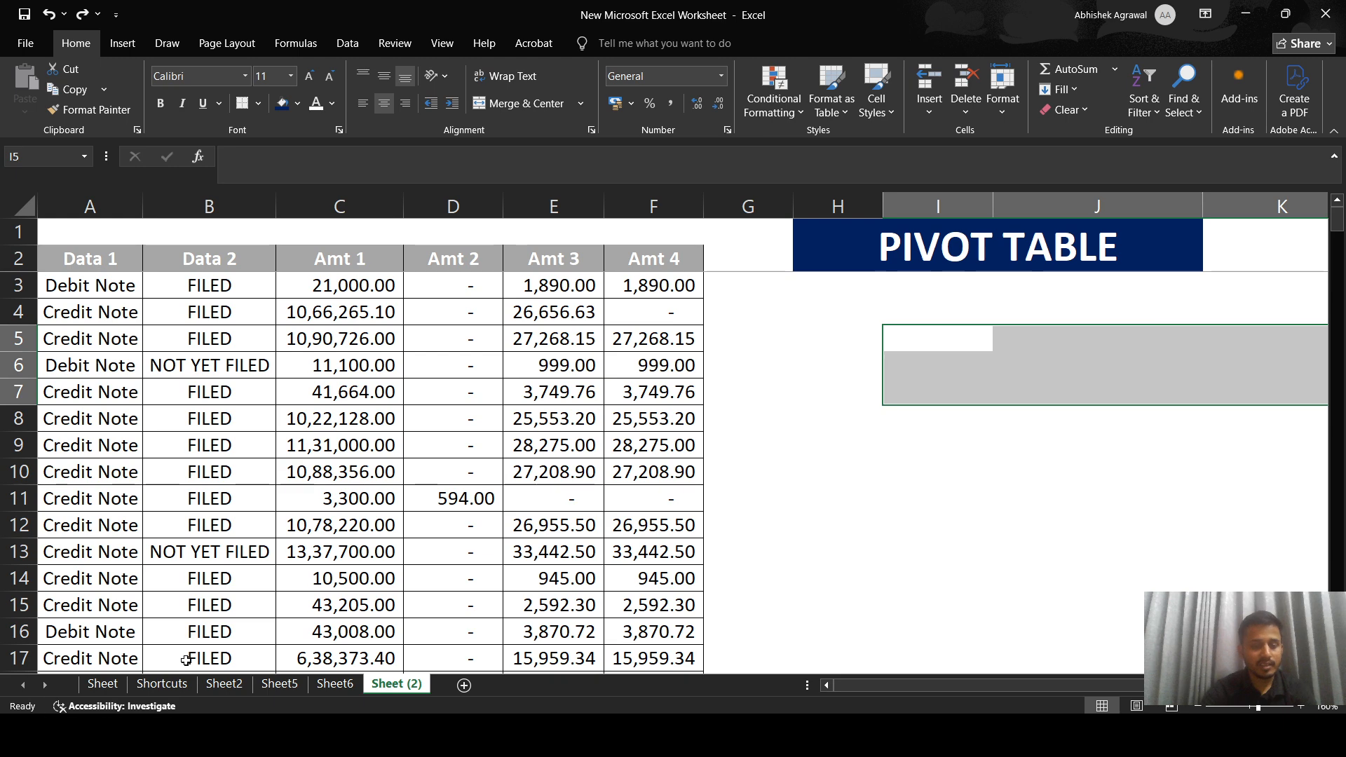
left_click(335, 683)
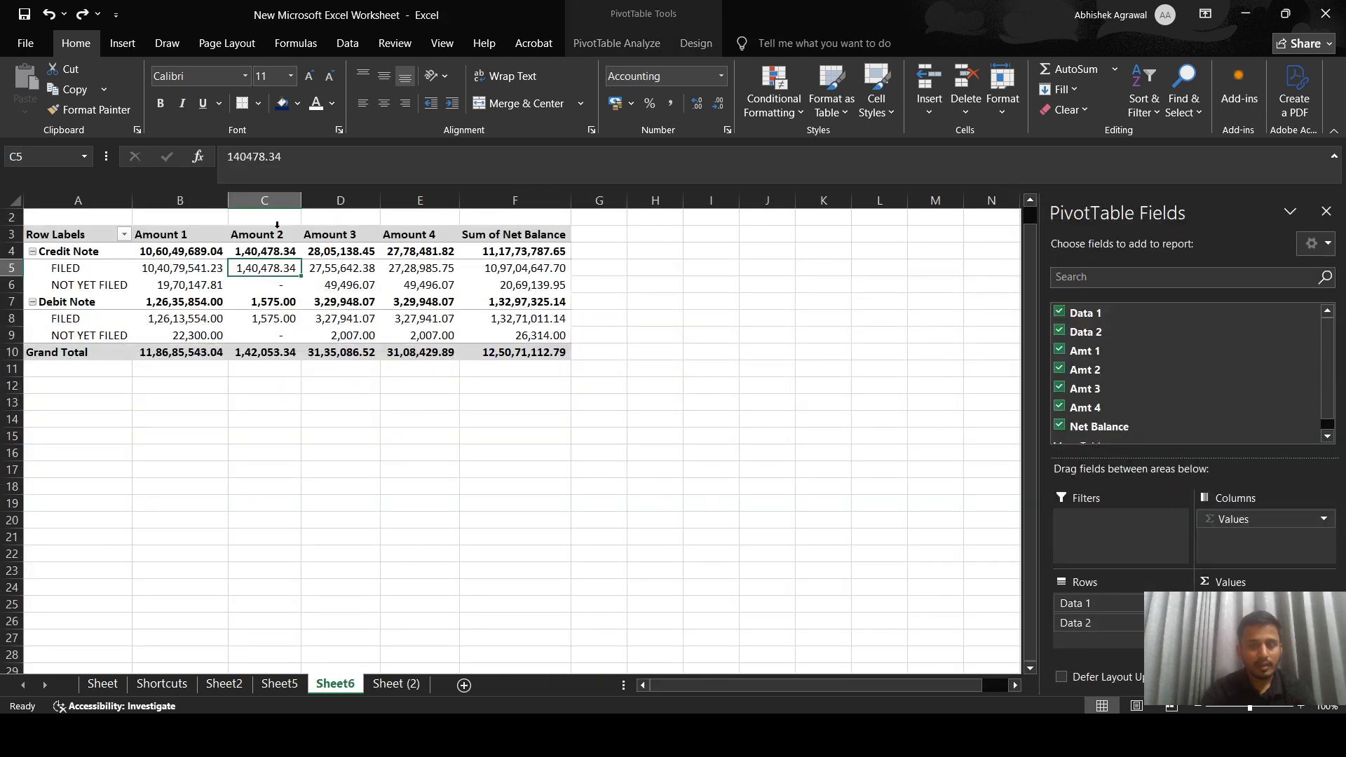
Step: Try moving the whole PivotTable to cell A14 of the existing Sheet6 and undo the move
left_click(179, 251)
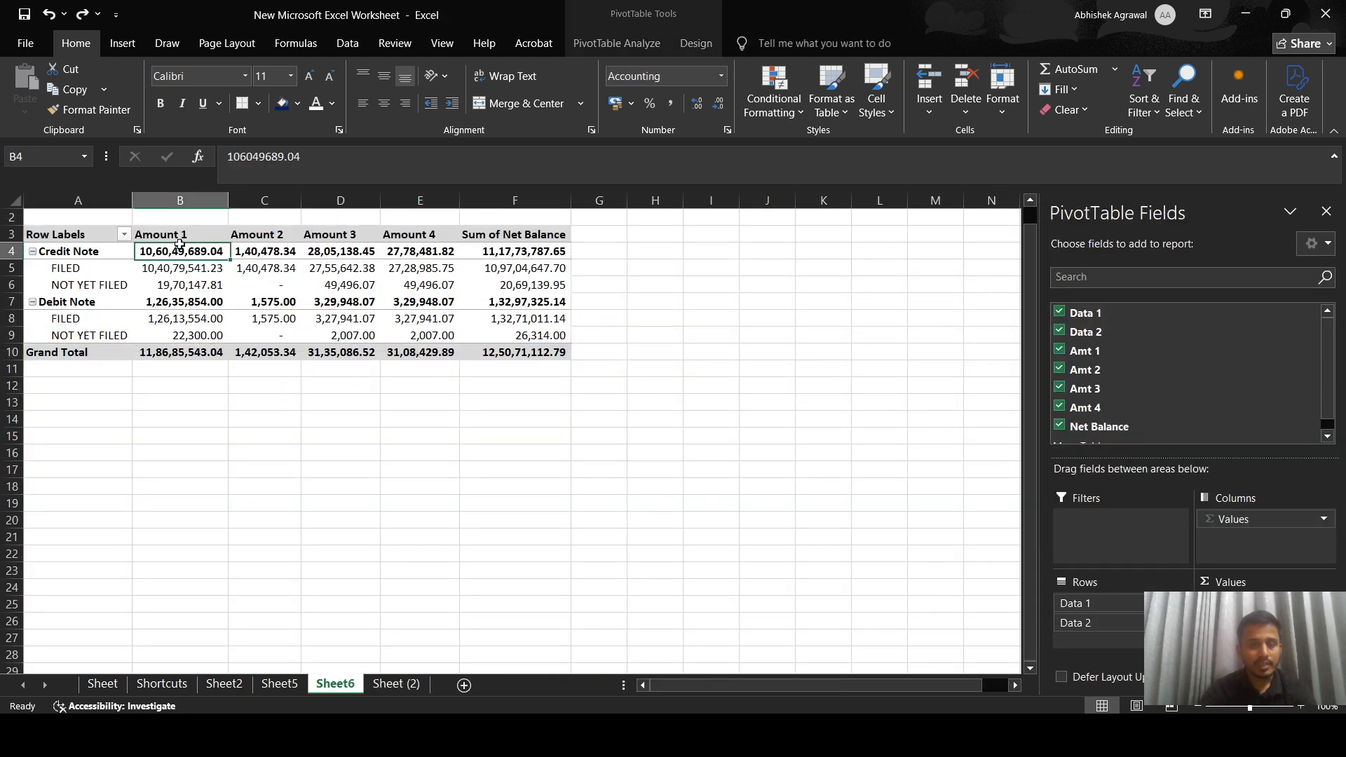
left_click(630, 45)
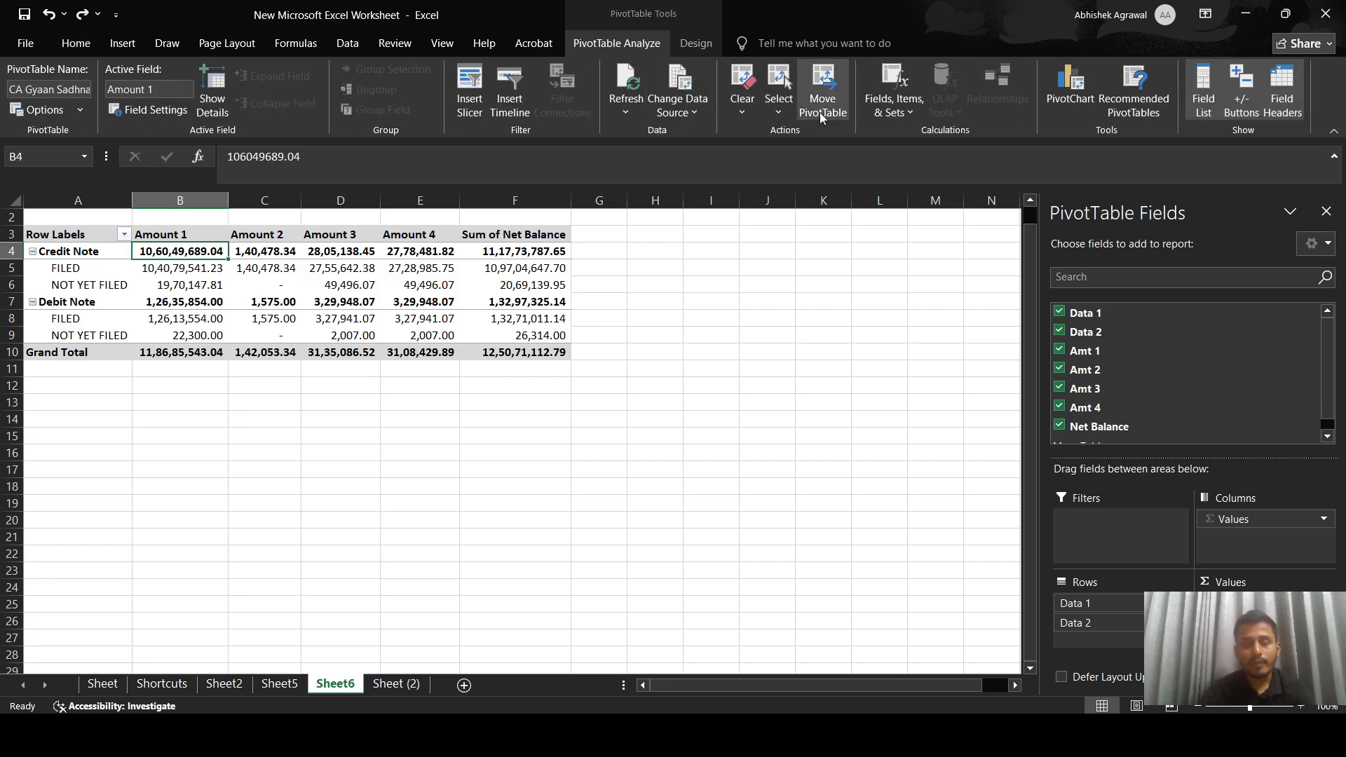
left_click_drag(89, 240, 617, 356)
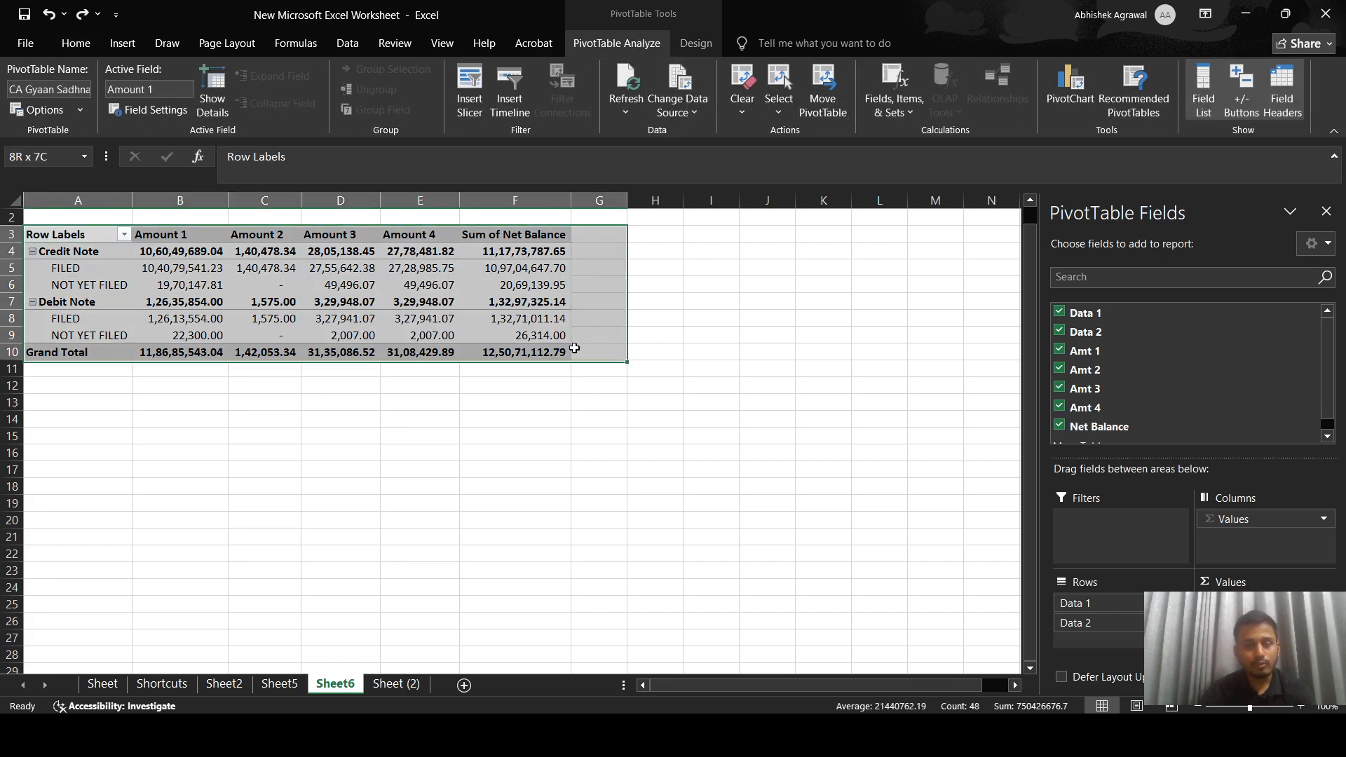
left_click(517, 285)
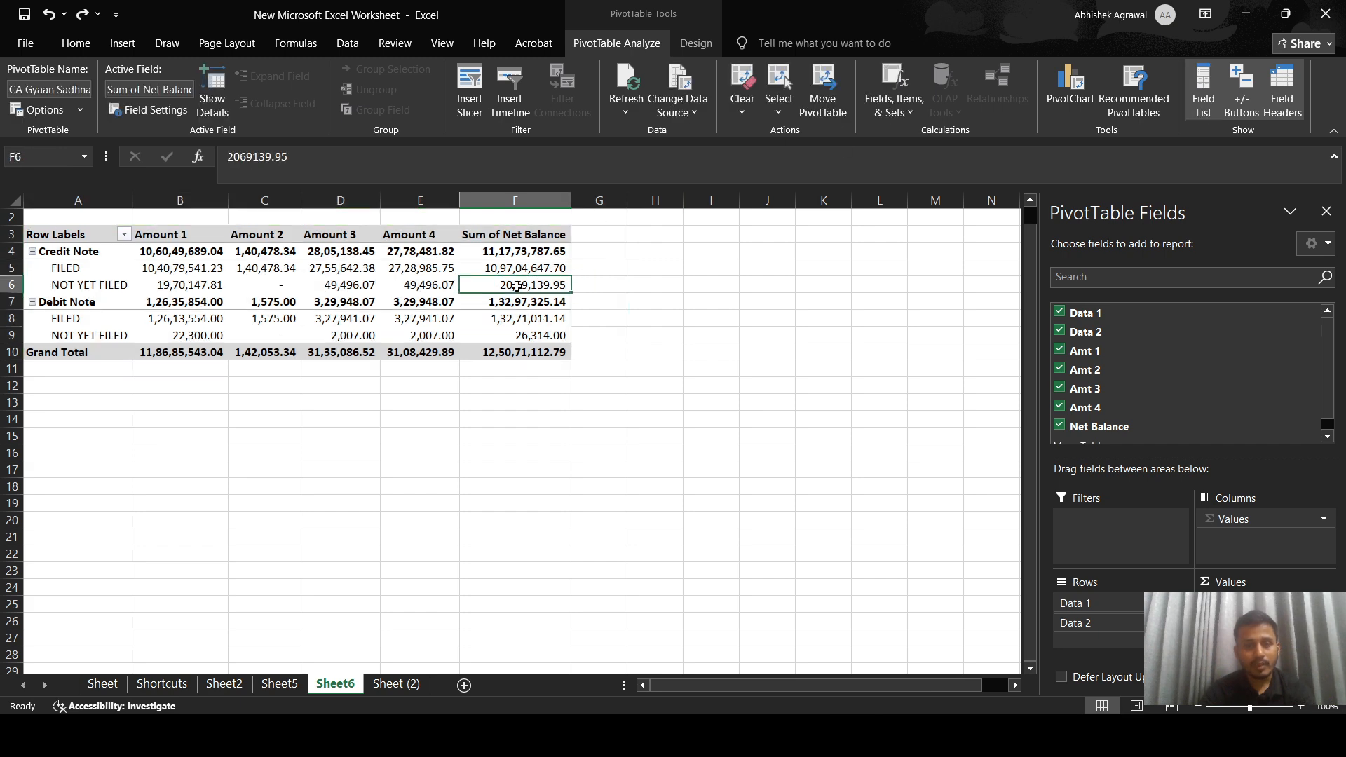
left_click(823, 95)
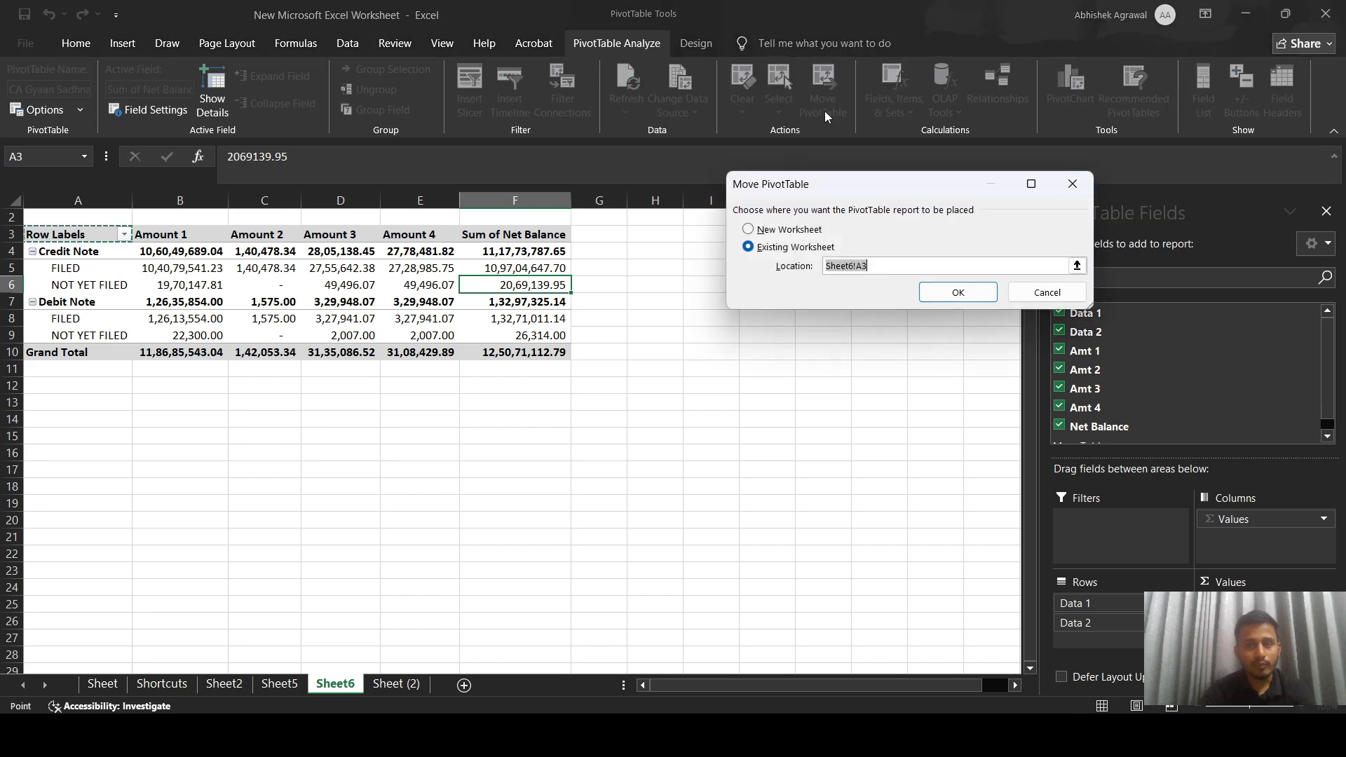
left_click(769, 231)
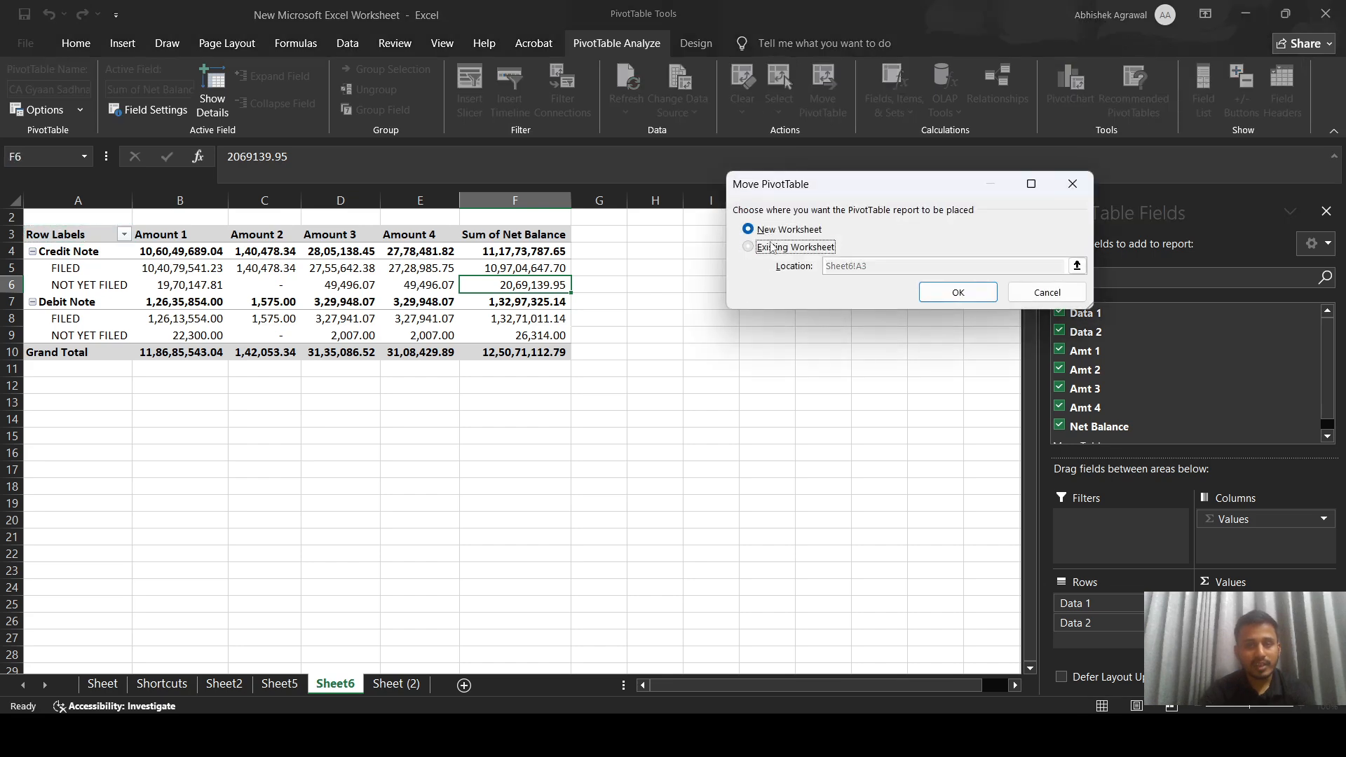
left_click(772, 246)
left_click(72, 417)
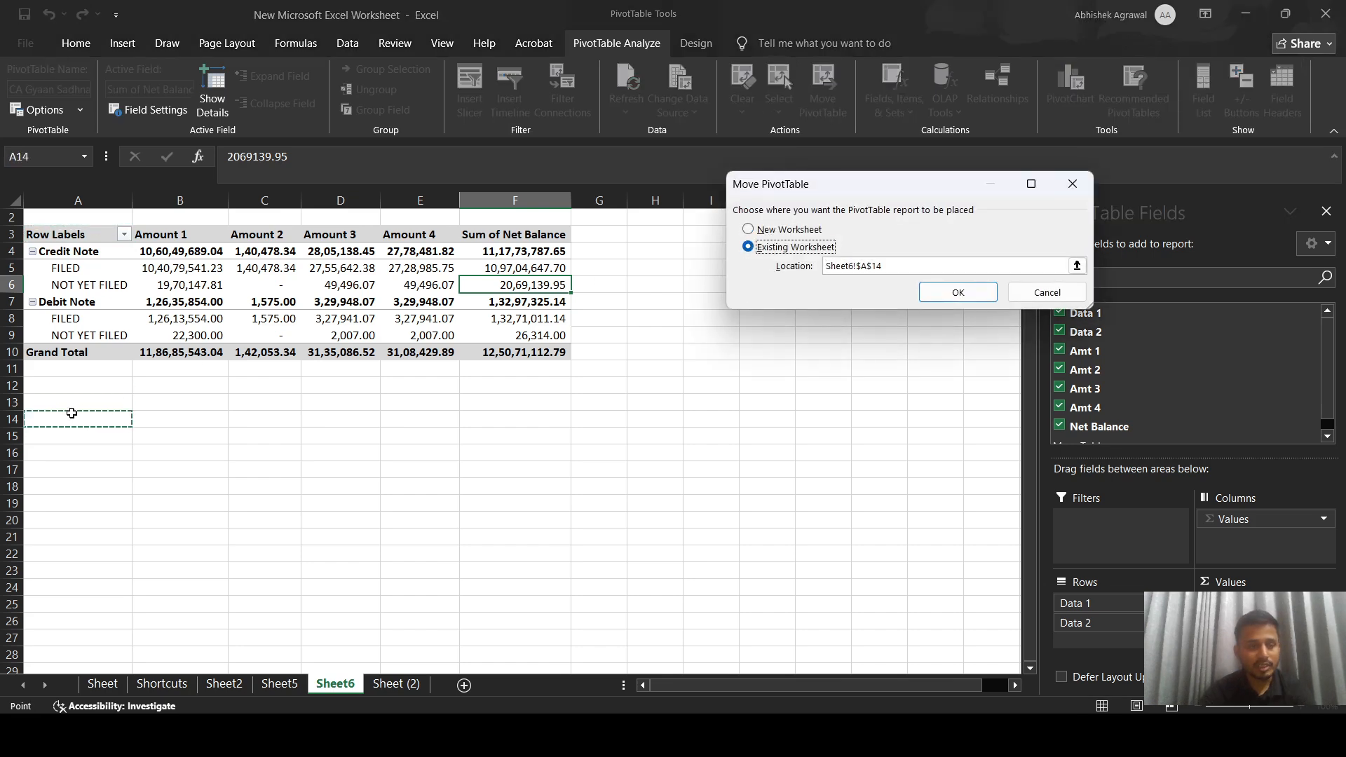
left_click(957, 293)
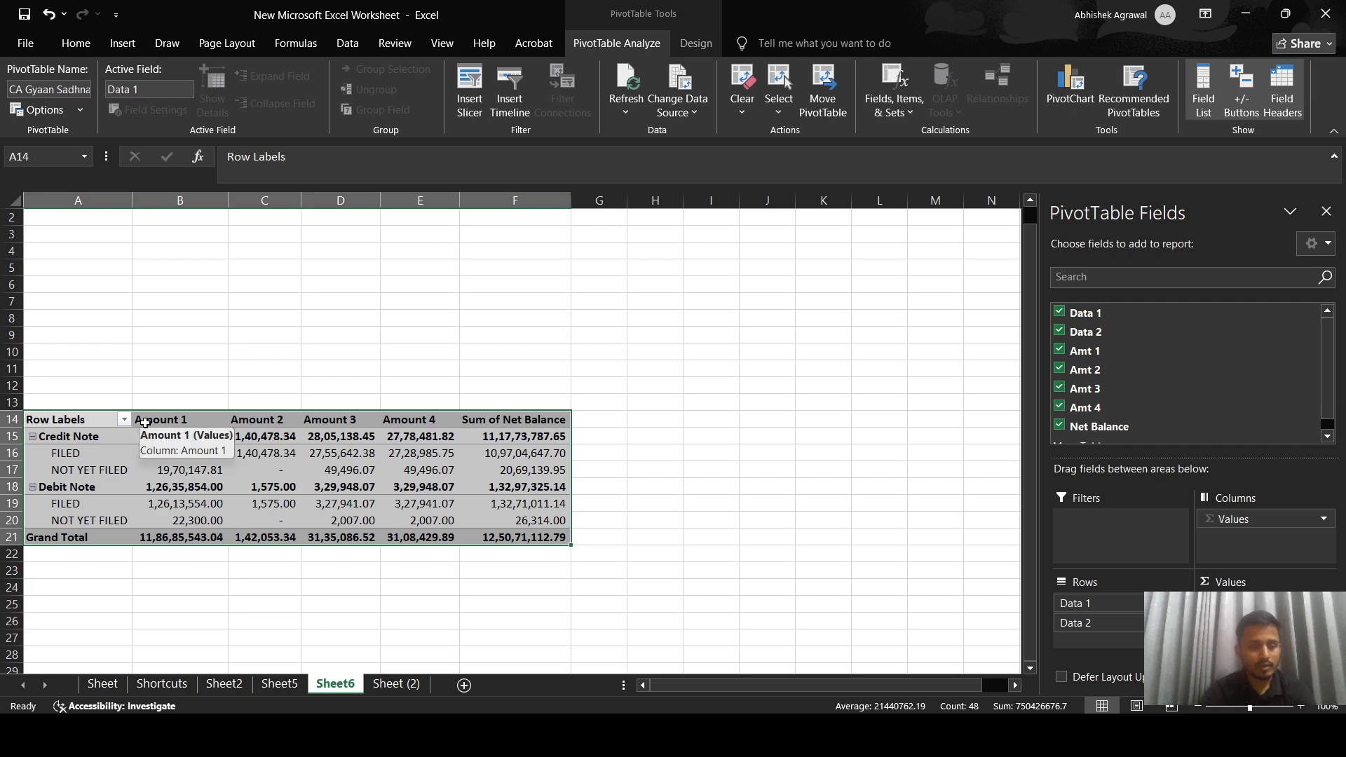
key("ctrl+z")
left_click(145, 422)
Step: Move the PivotTable from Sheet6 to a new worksheet
left_click(252, 302)
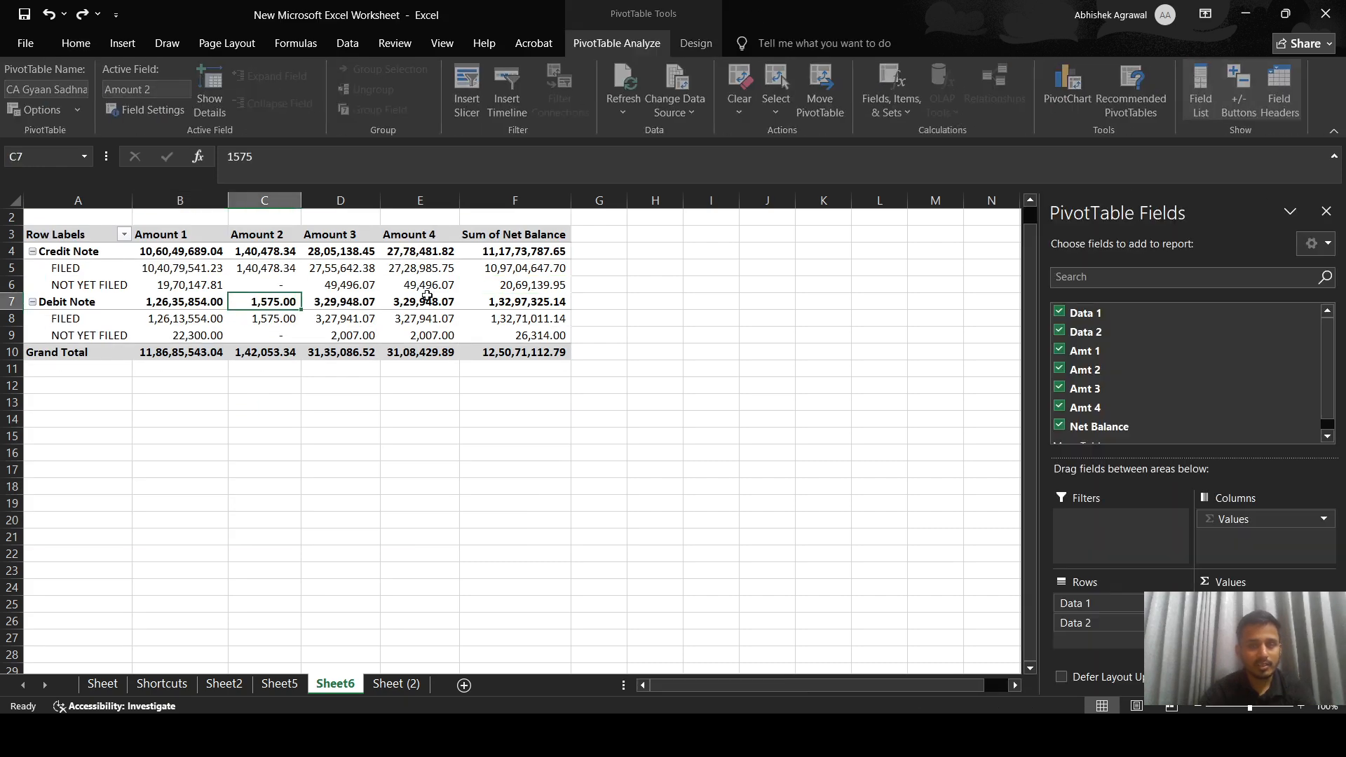
left_click(822, 91)
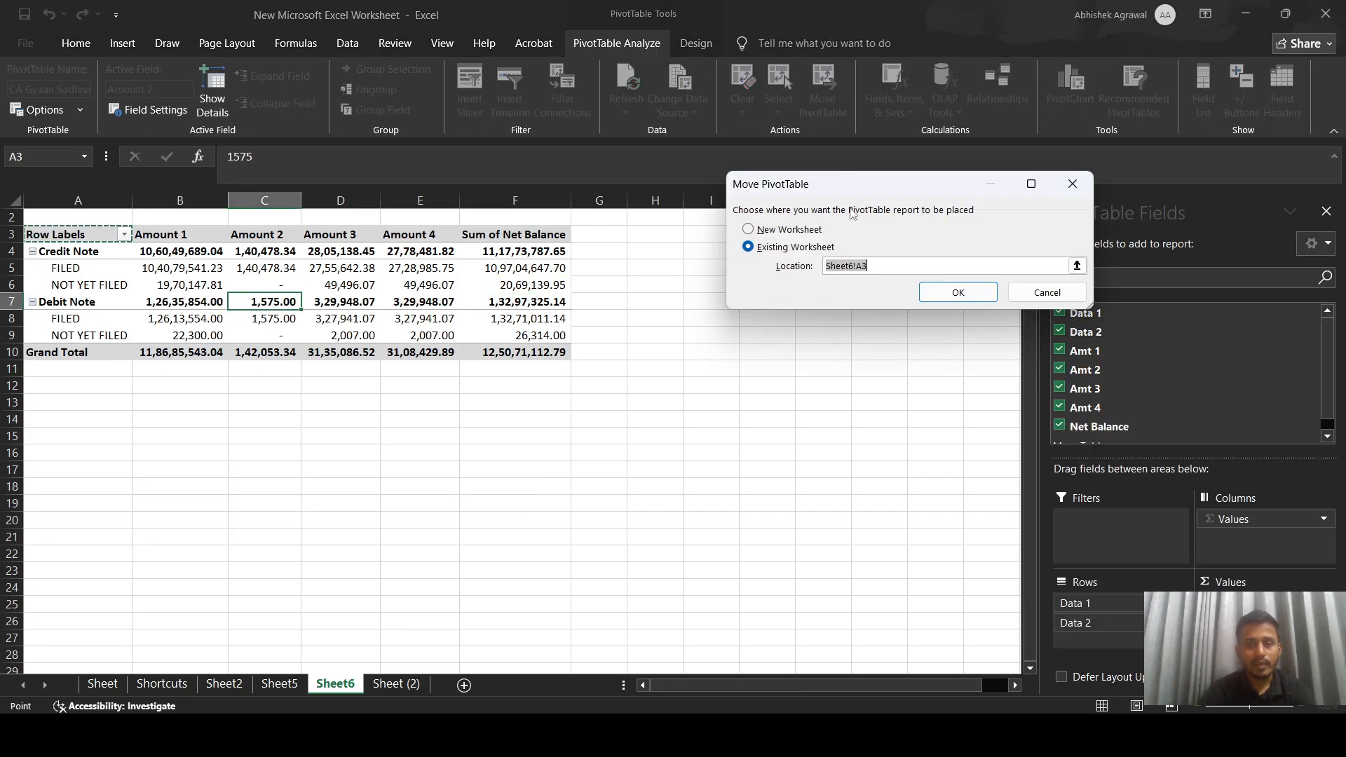
left_click(792, 229)
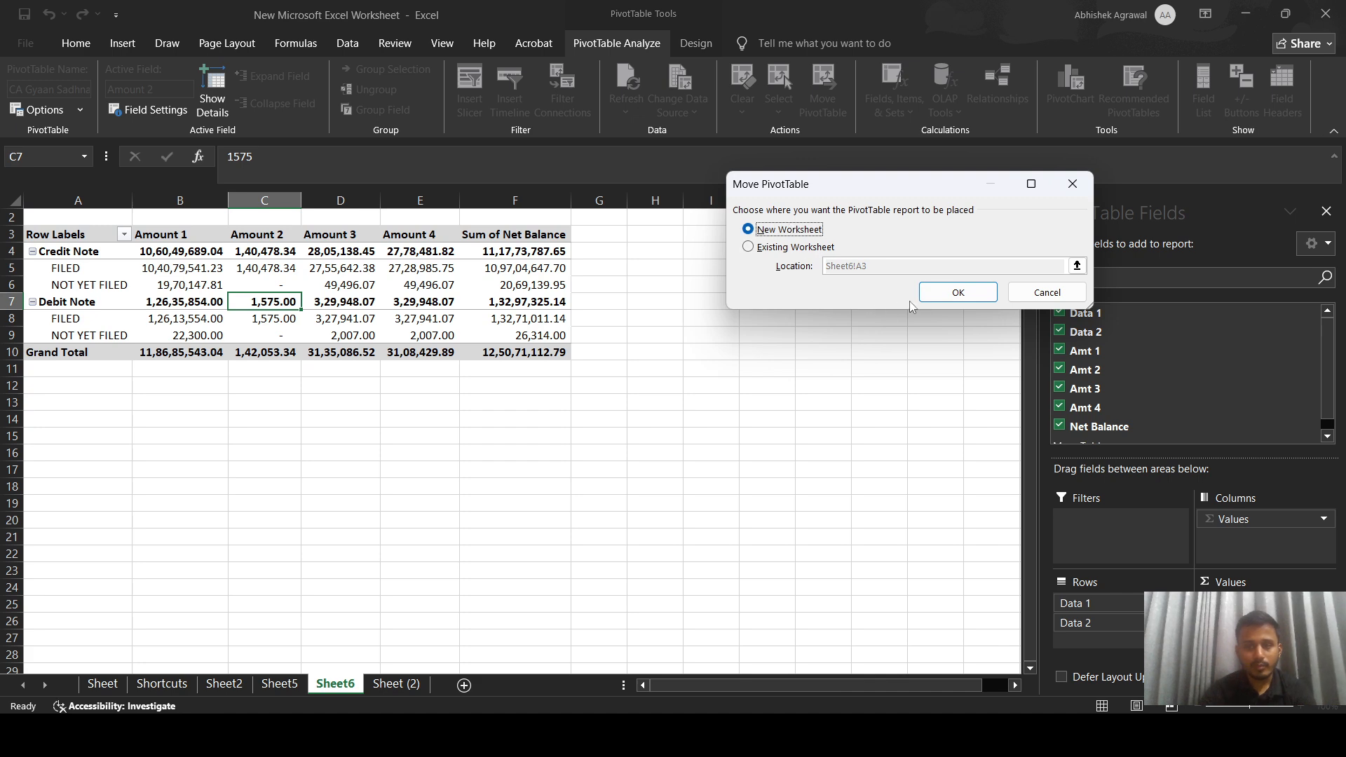
left_click(957, 293)
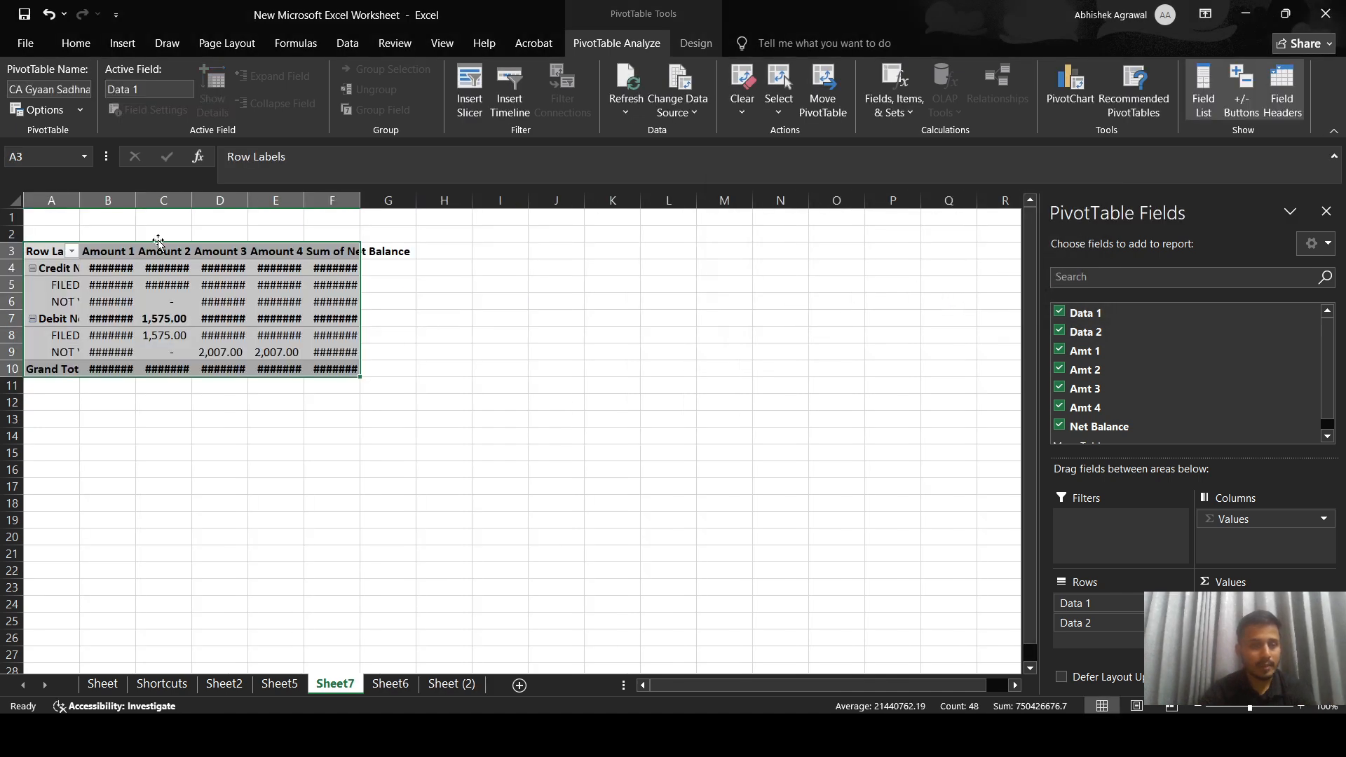
Step: AutoFit column A and the remaining columns of Sheet7, and undo the last width change
double_click(83, 201)
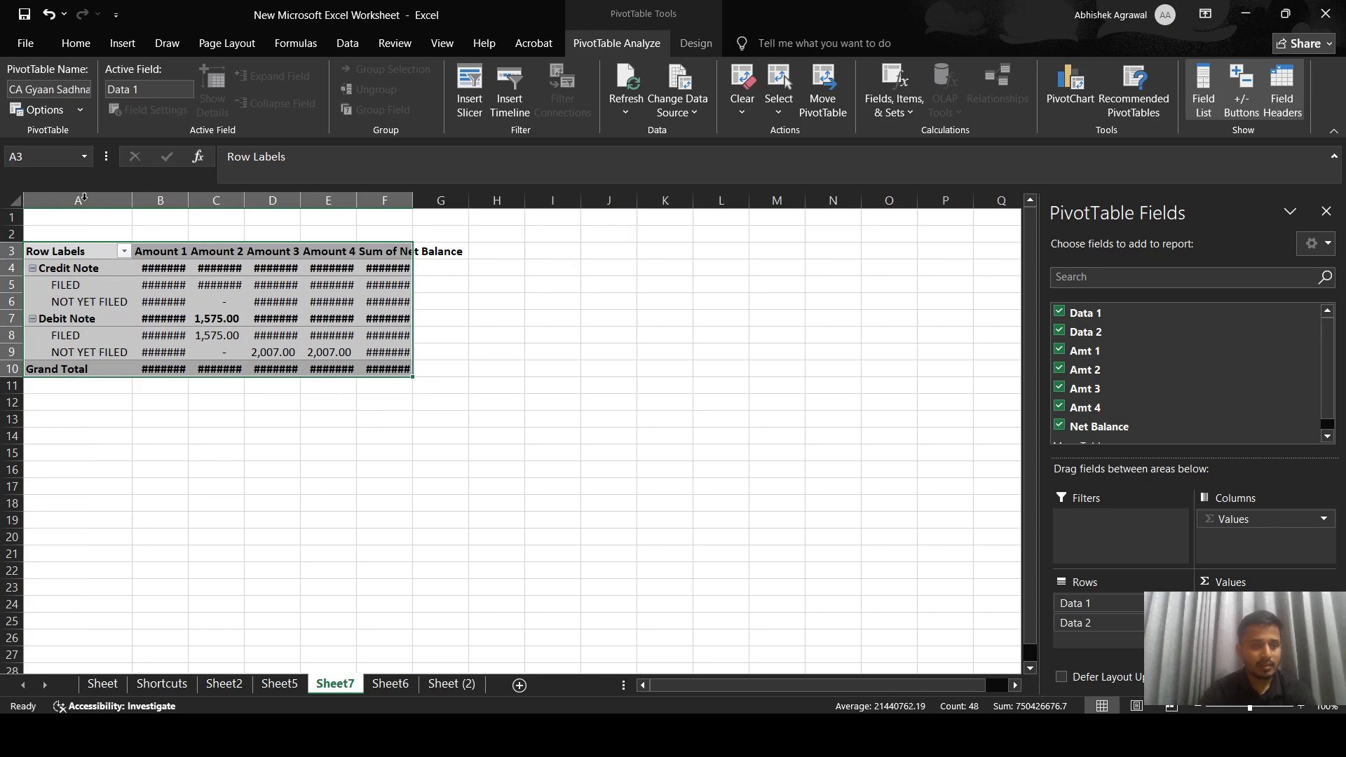
left_click(14, 200)
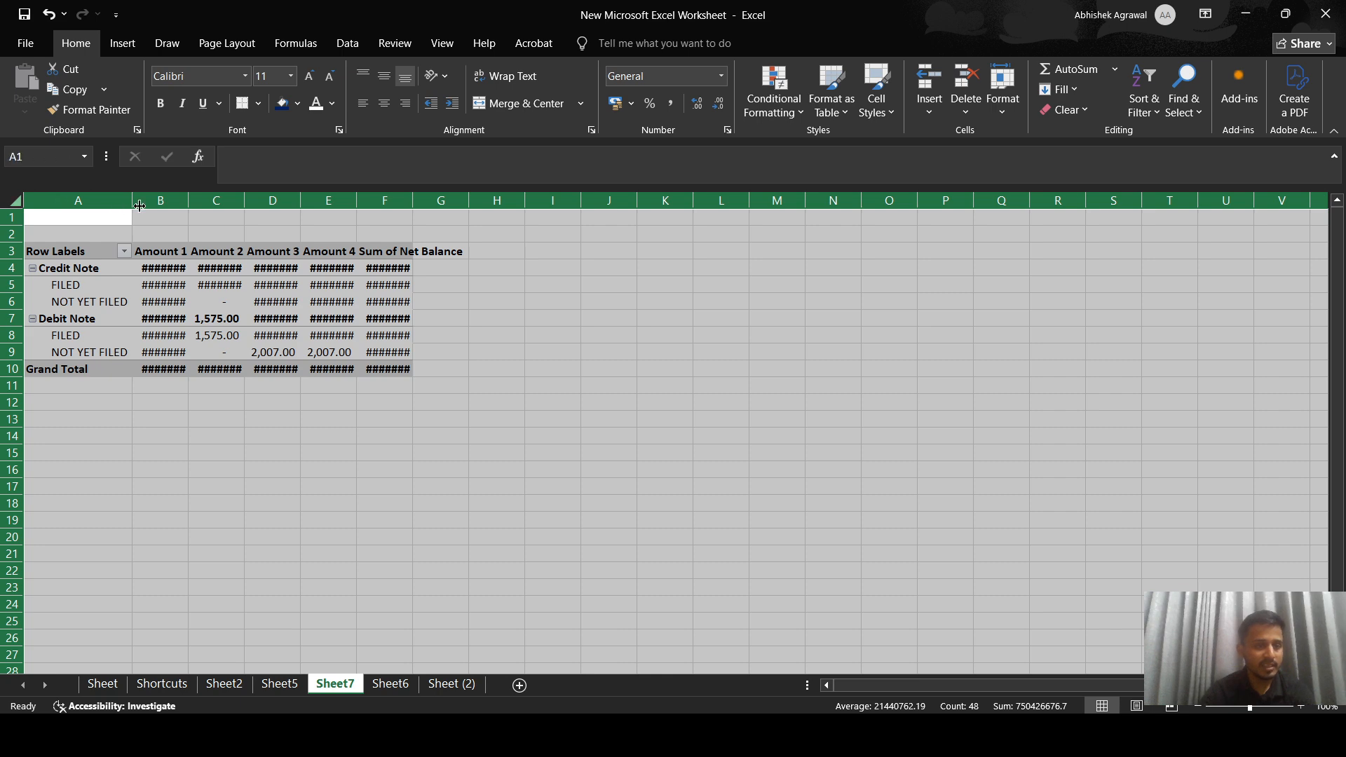
double_click(187, 200)
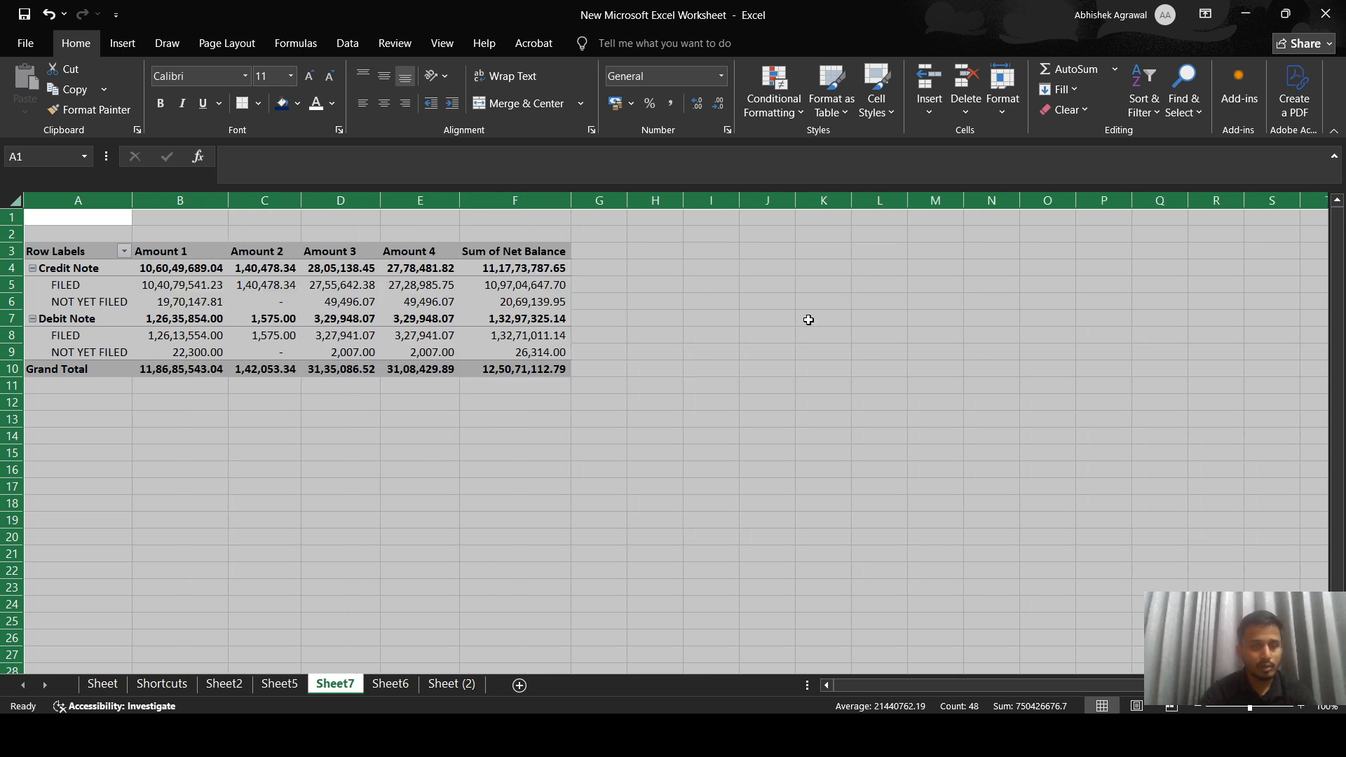
key("ctrl+z")
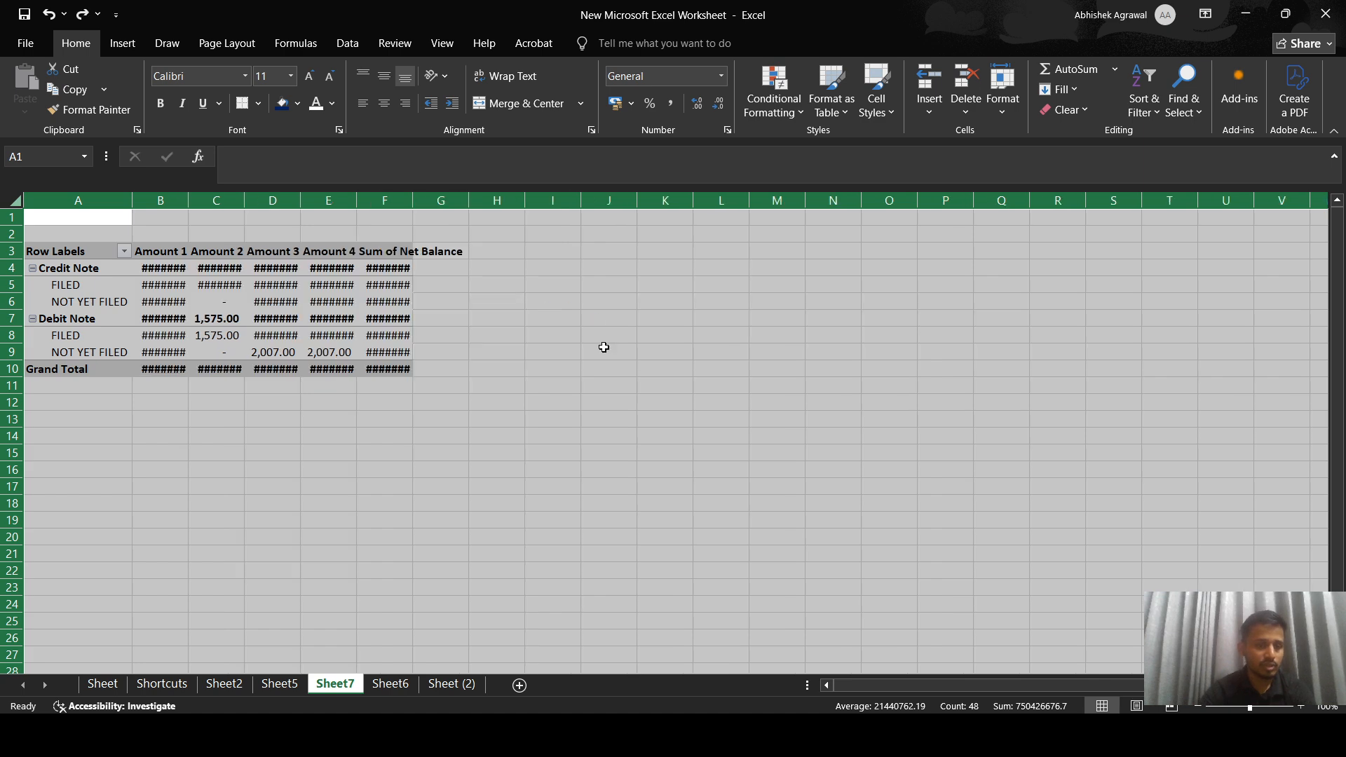
Step: AutoFit the width of all columns on Sheet7 to their contents
key("alt")
key("h")
key("o")
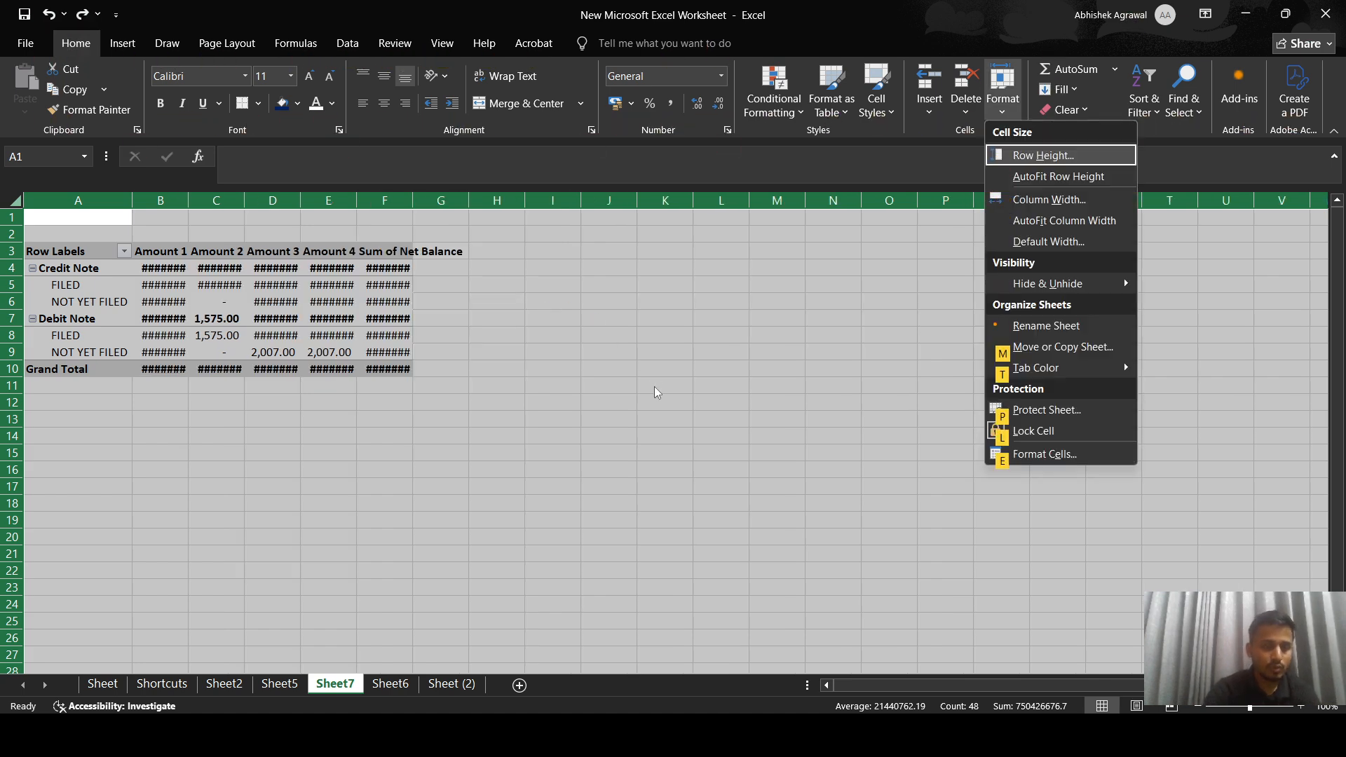
key("i")
key("Down")
key("Down")
key("Down")
key("Down")
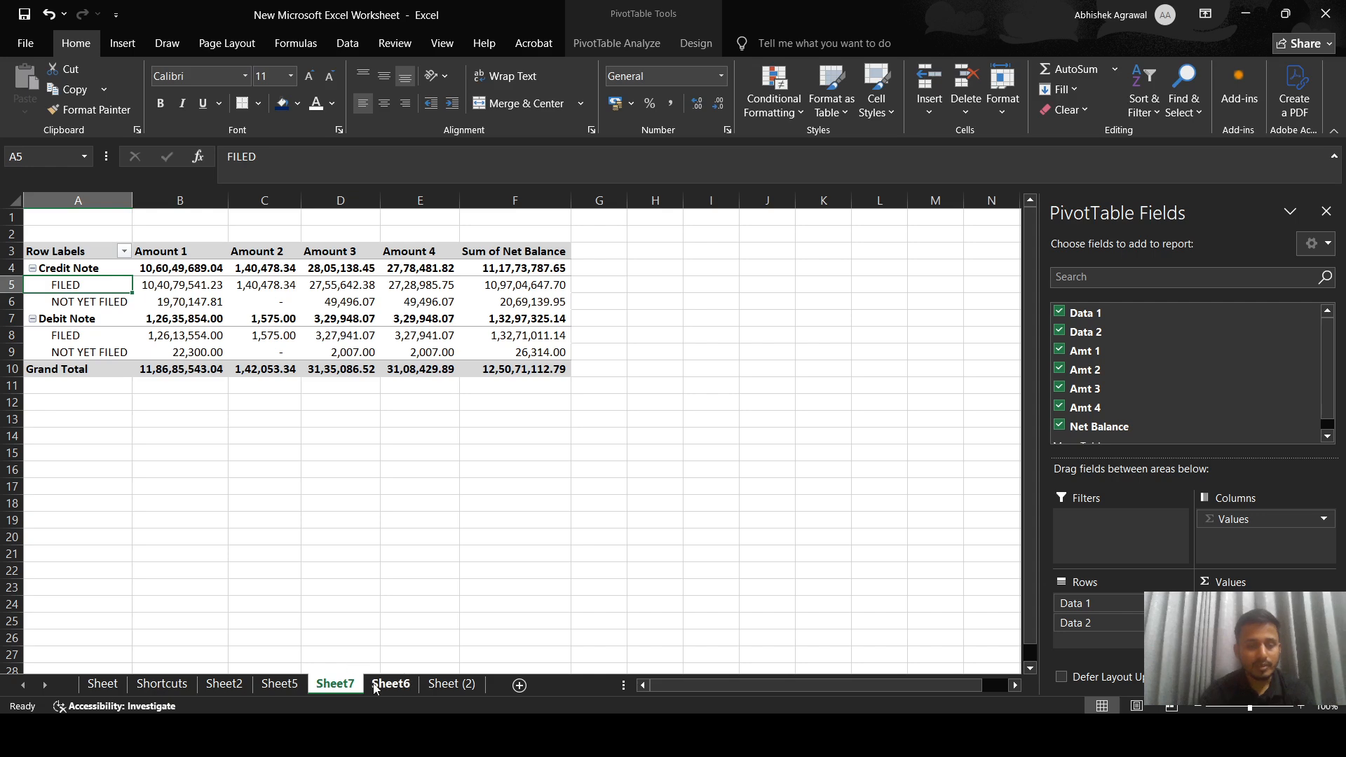
Step: Check Sheet6 after the move and examine the relocated PivotTable on Sheet7
left_click(401, 682)
left_click(335, 683)
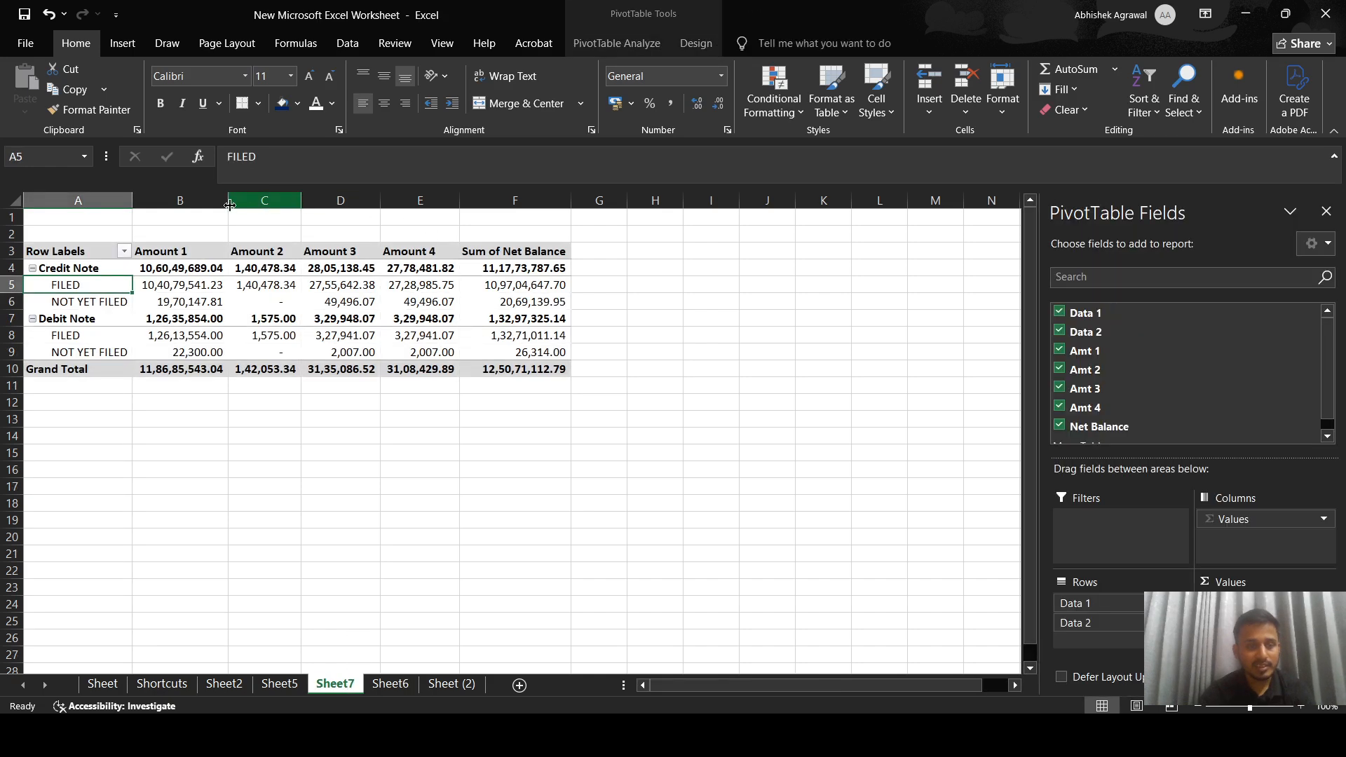
left_click(192, 286)
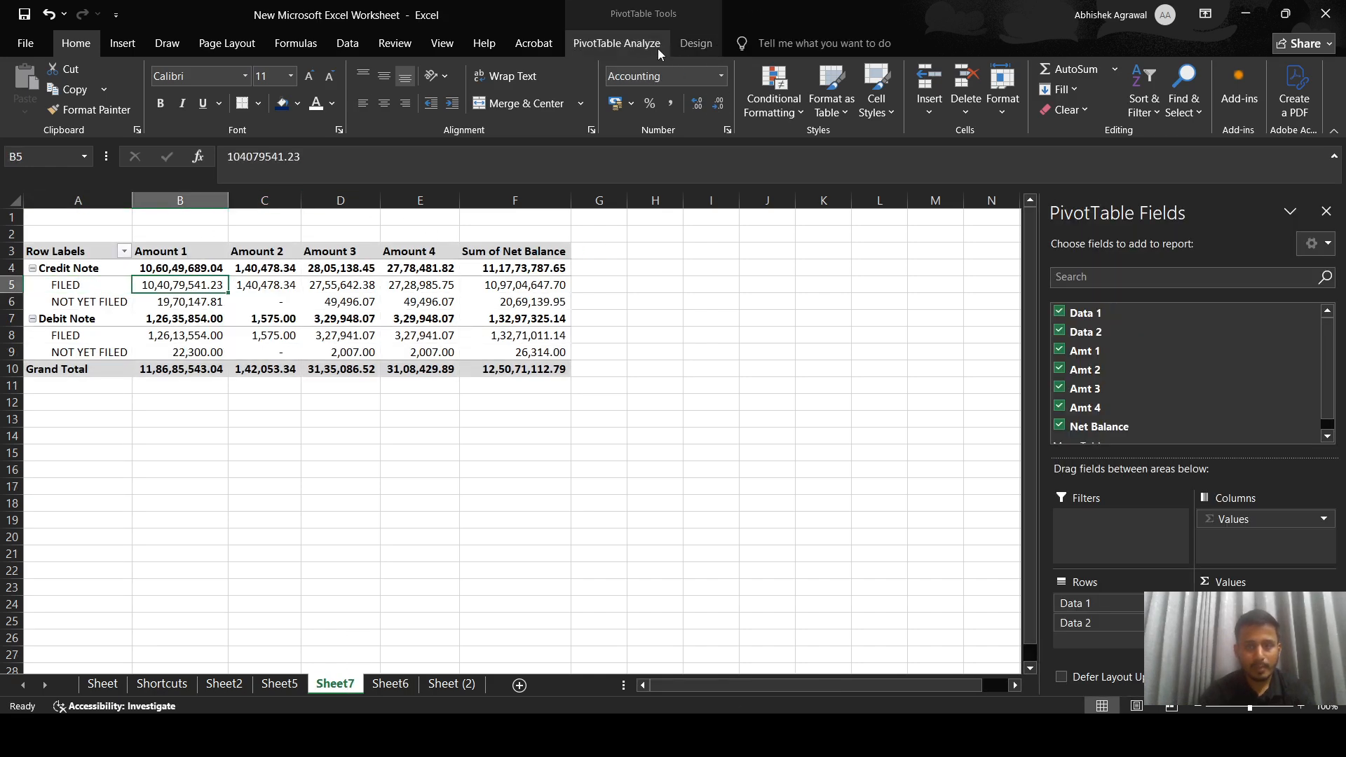
left_click(617, 42)
left_click(423, 284)
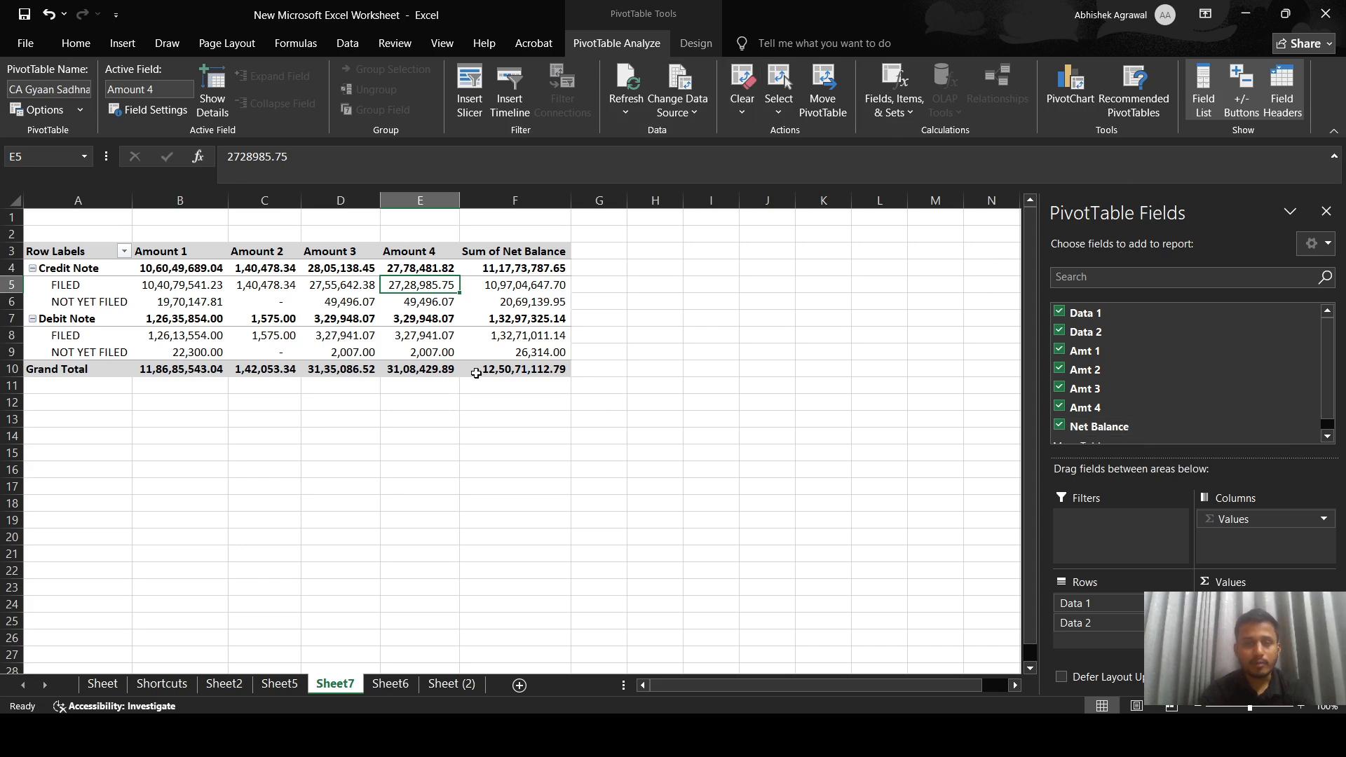
left_click_drag(45, 223, 792, 504)
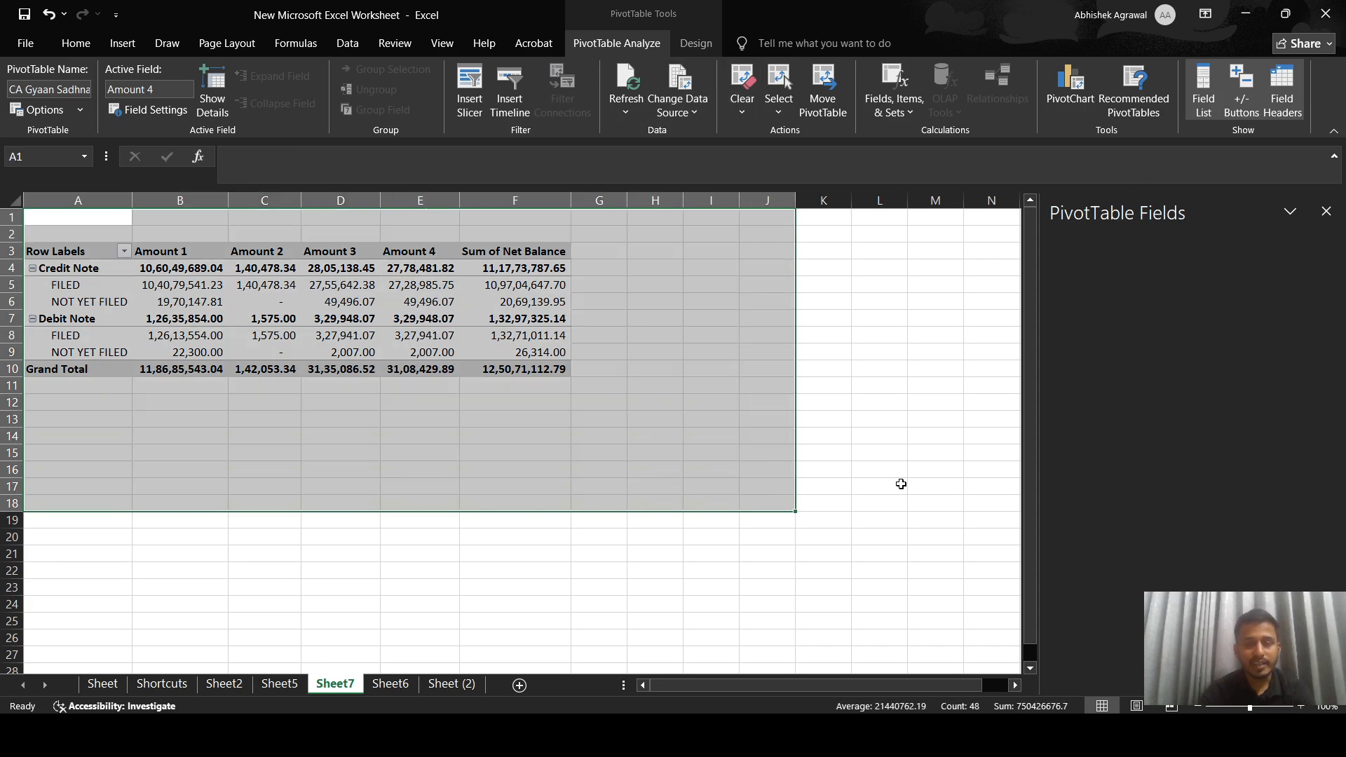
left_click(482, 336)
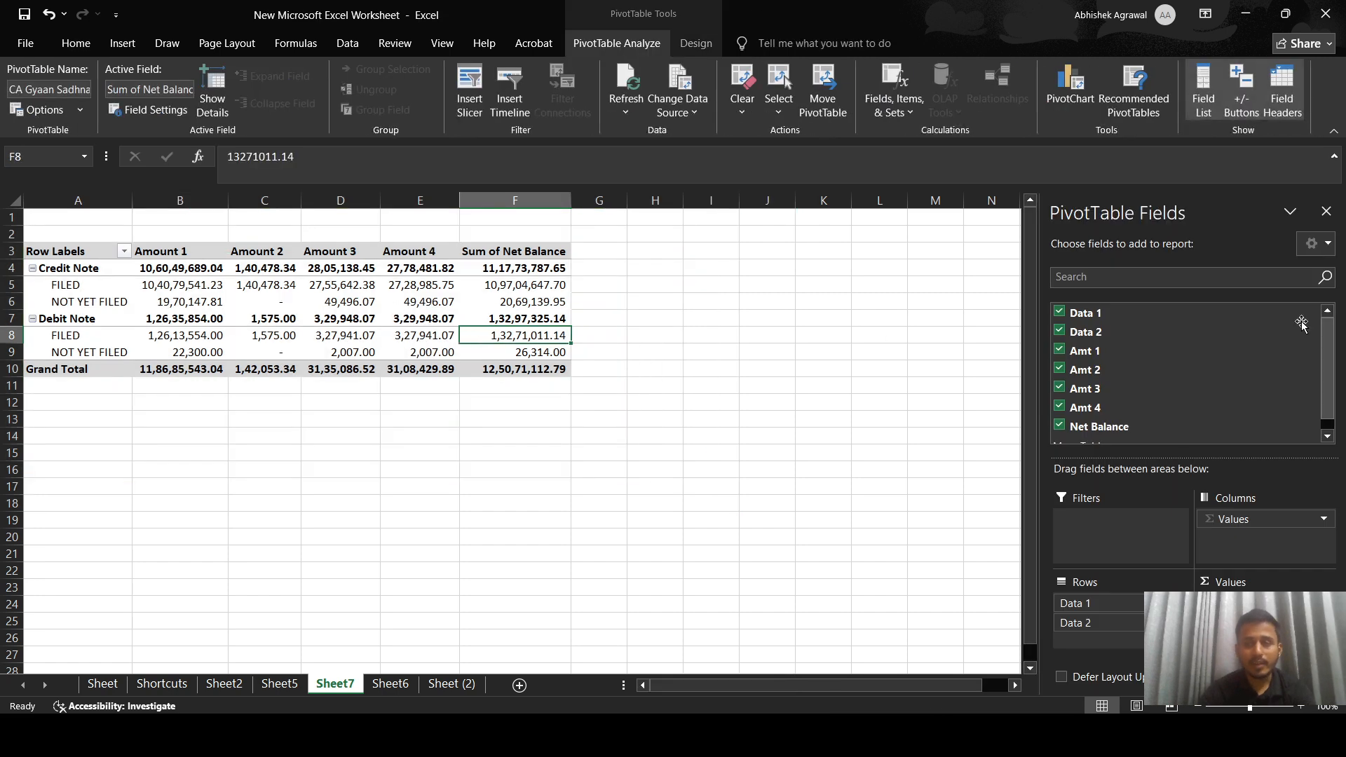
Step: Close the PivotTable Fields pane and keep a cell inside the PivotTable on Sheet7 selected
left_click(1330, 212)
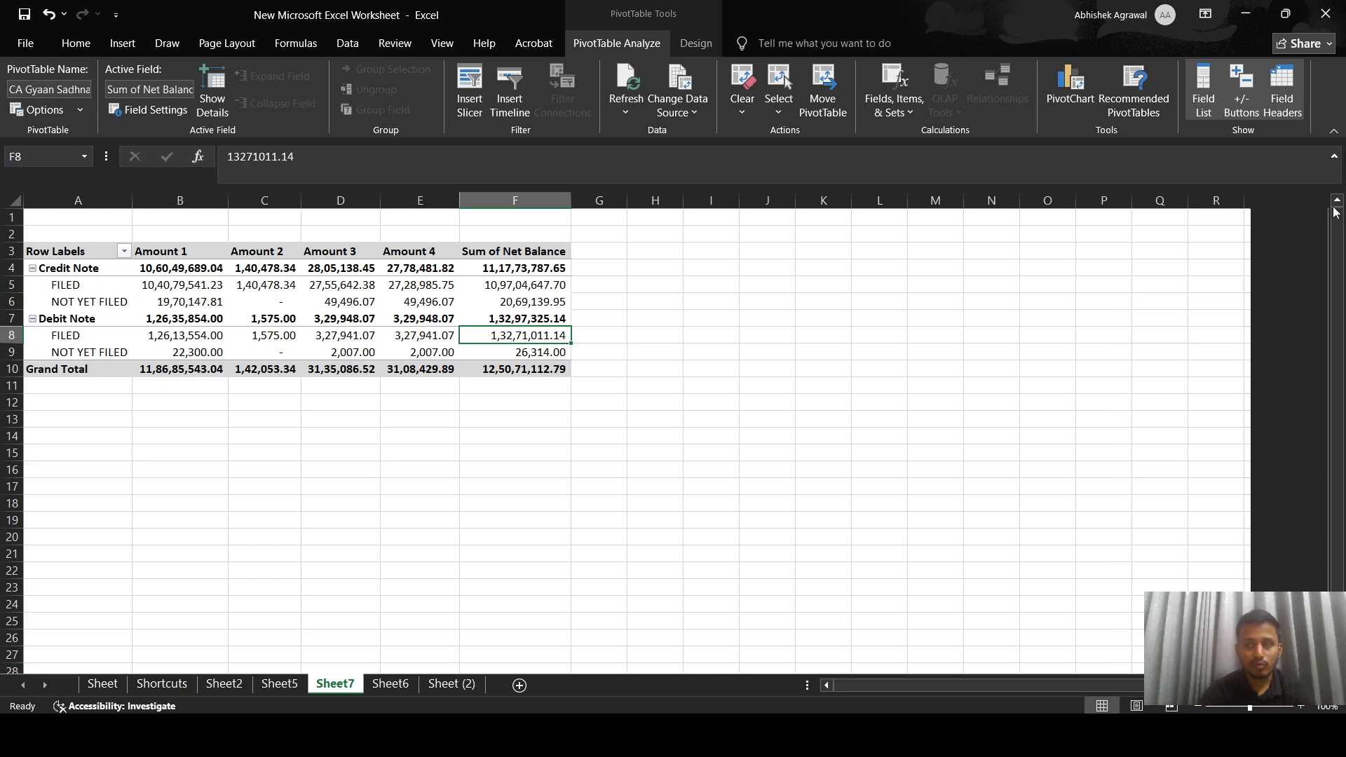
left_click_drag(96, 240, 729, 405)
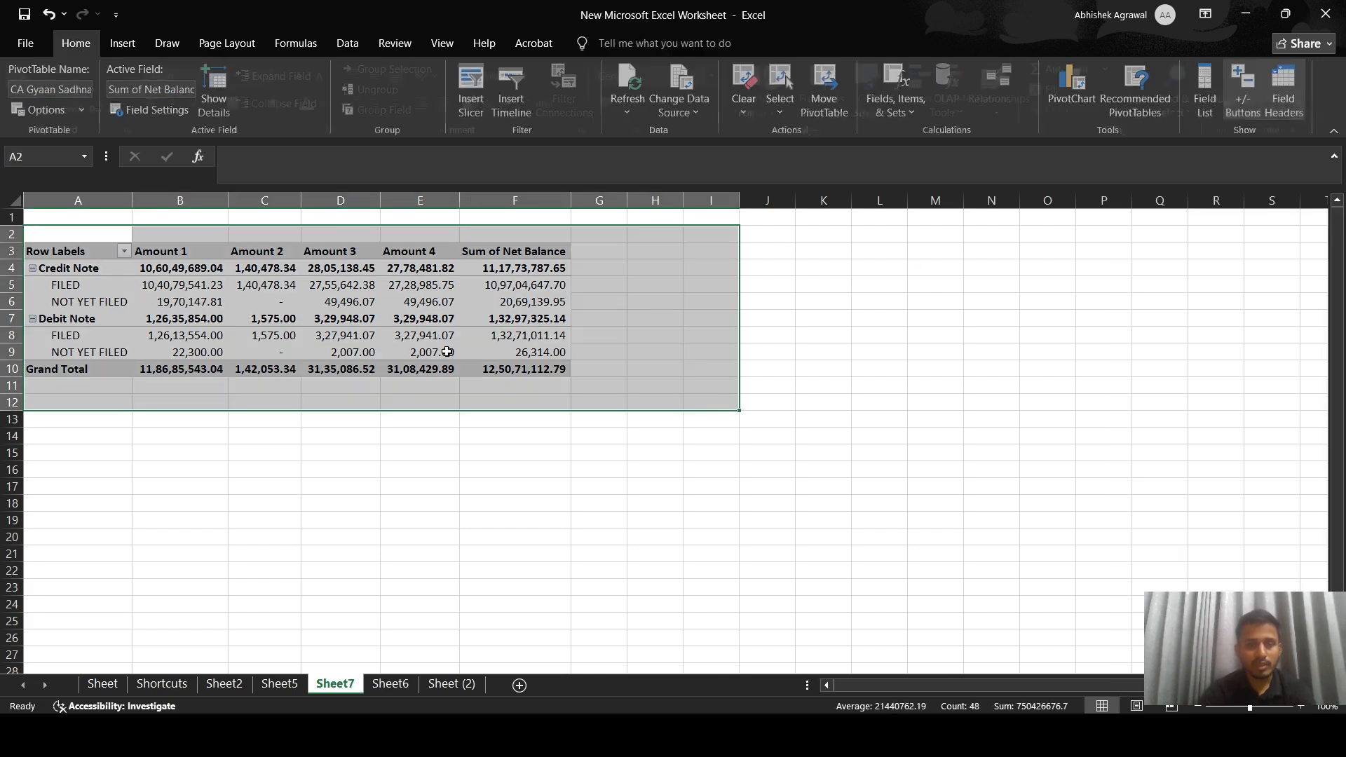
left_click(421, 318)
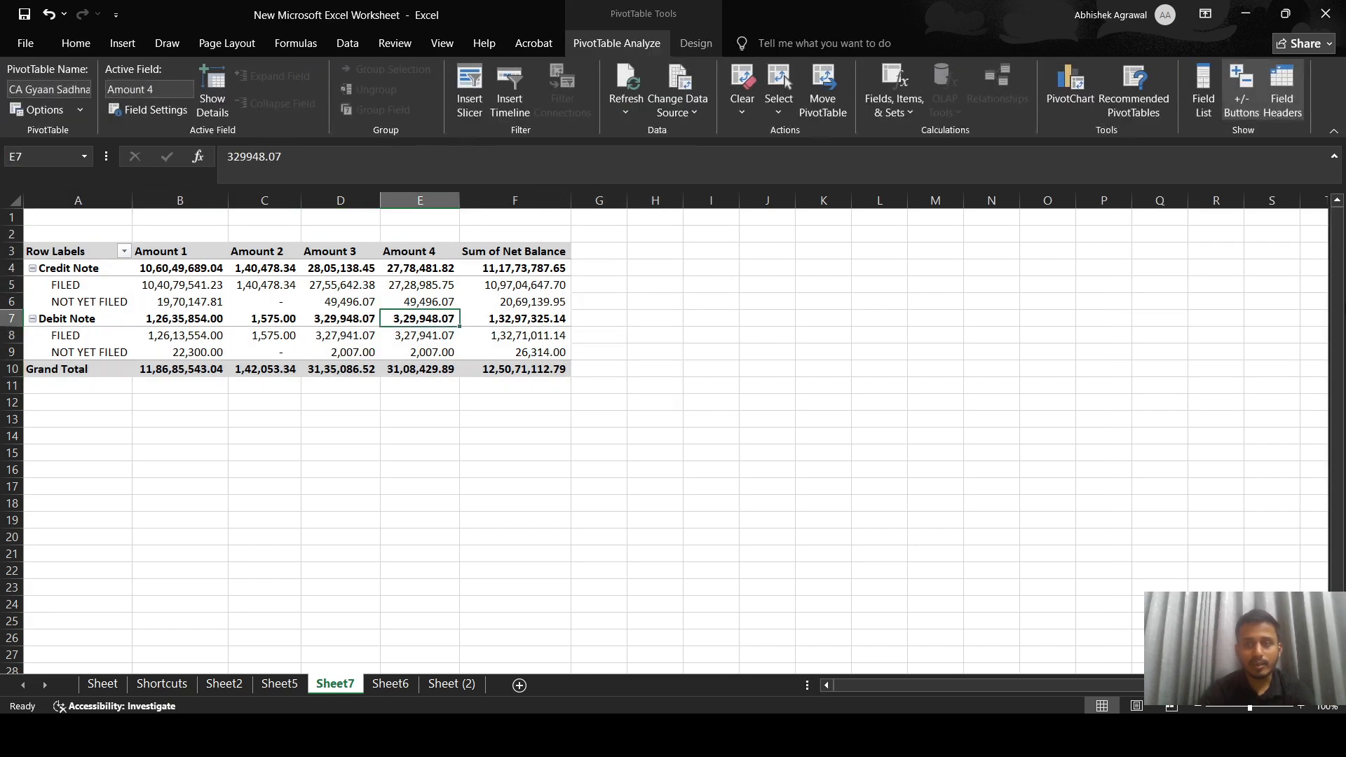
Step: Hide the PivotTable's field headers, check the header cell A3, and show the field headers again
left_click(1241, 91)
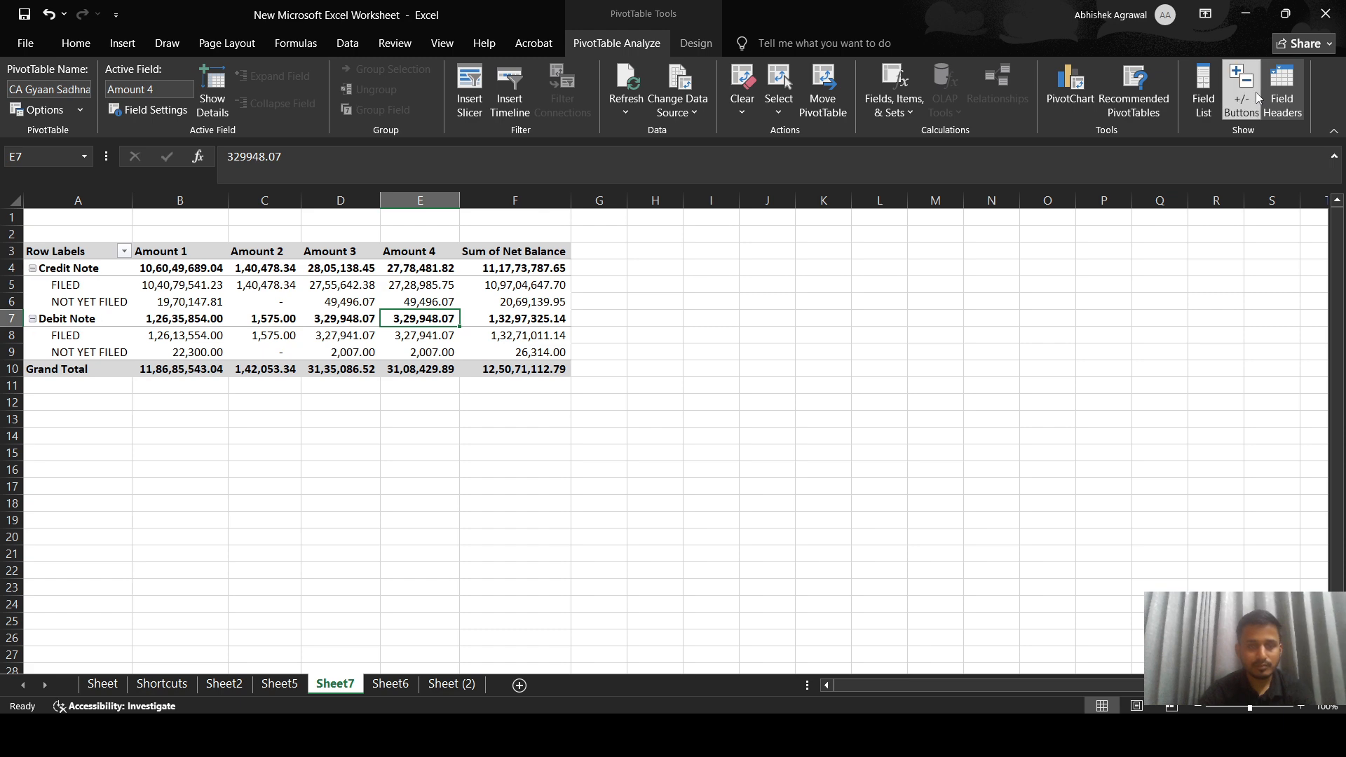
left_click(1272, 111)
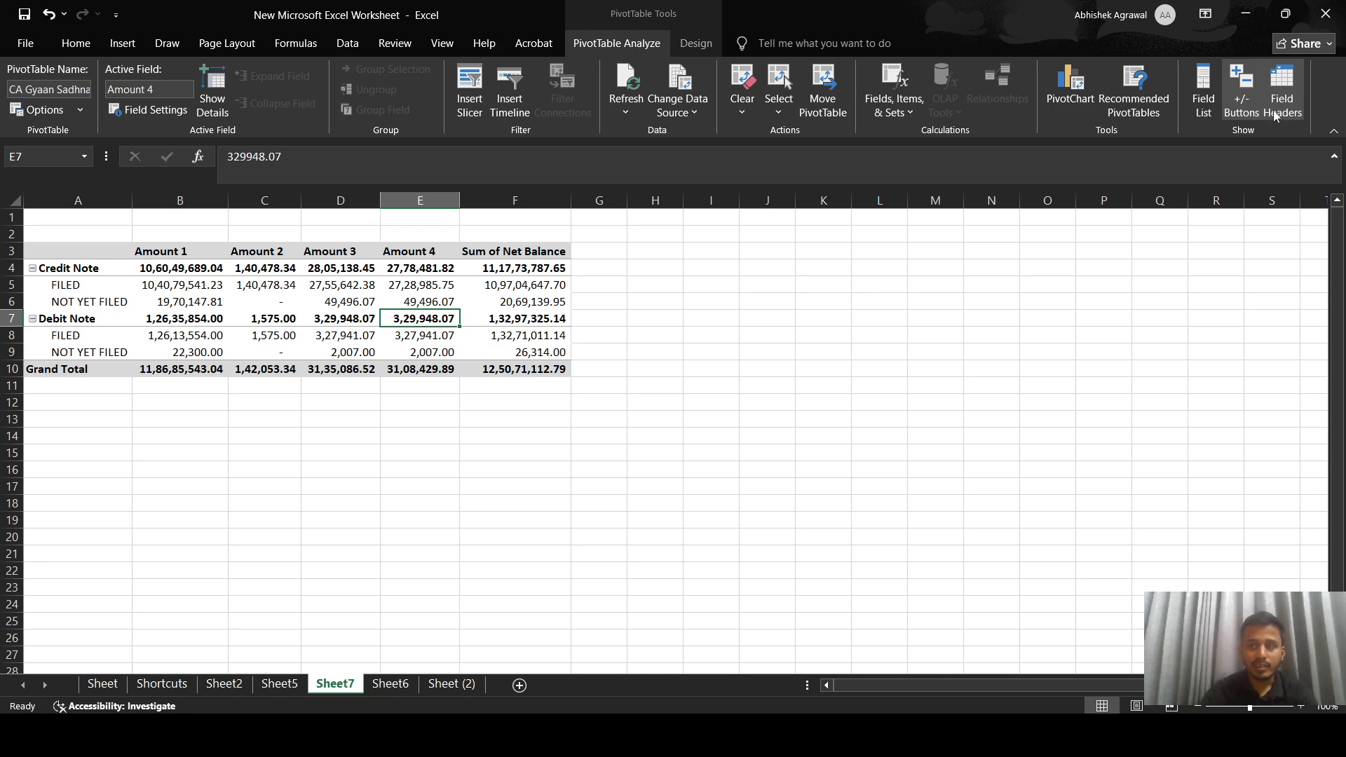
left_click(61, 248)
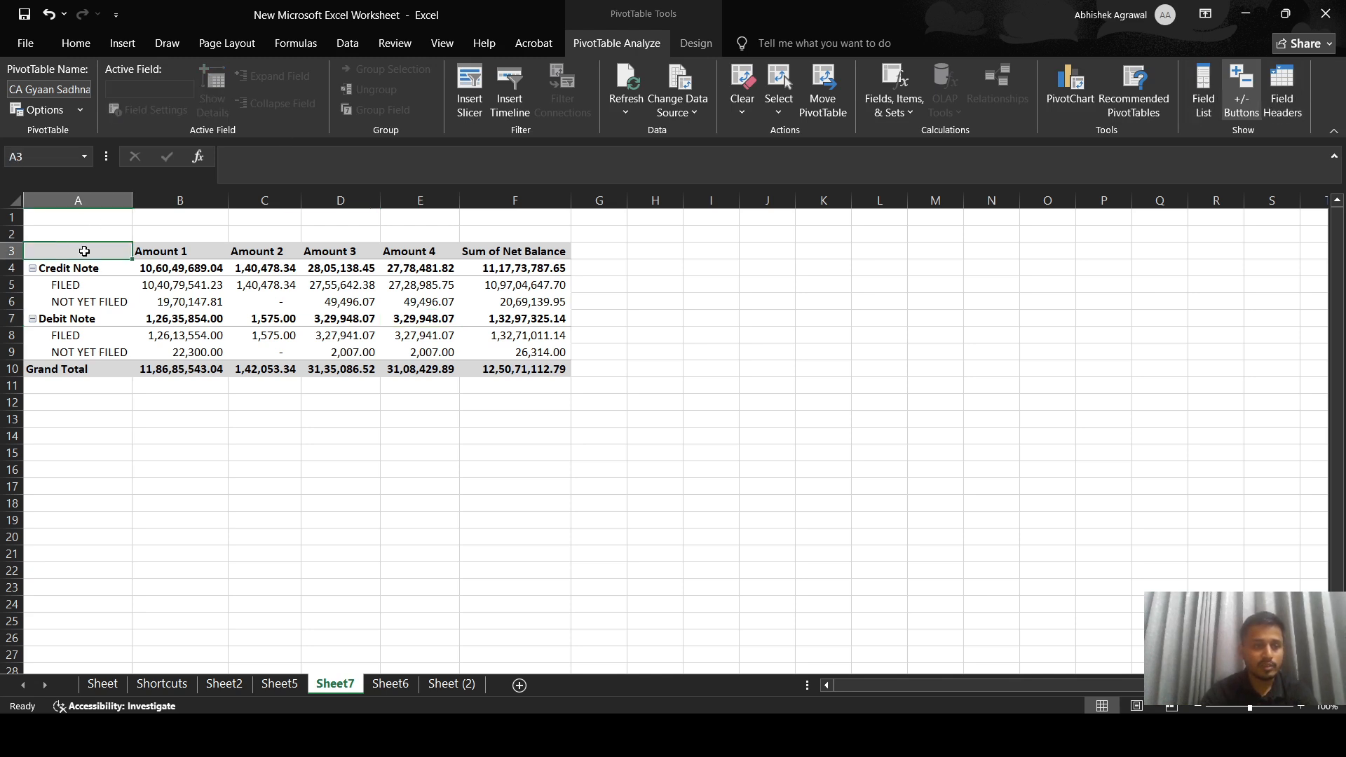
left_click(1281, 98)
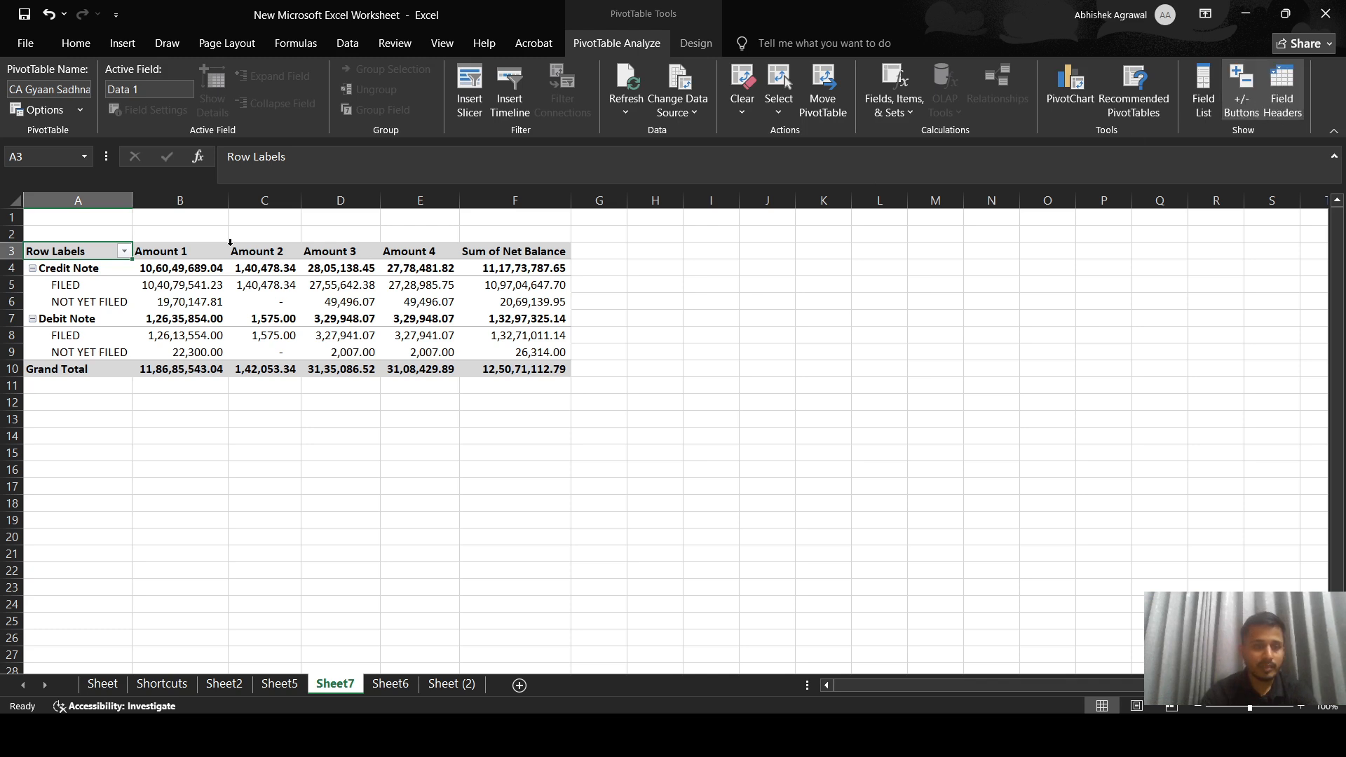
Step: Collapse the Credit Note and Debit Note groups, and switch the PivotTable's expand/collapse buttons off and on again
left_click(33, 269)
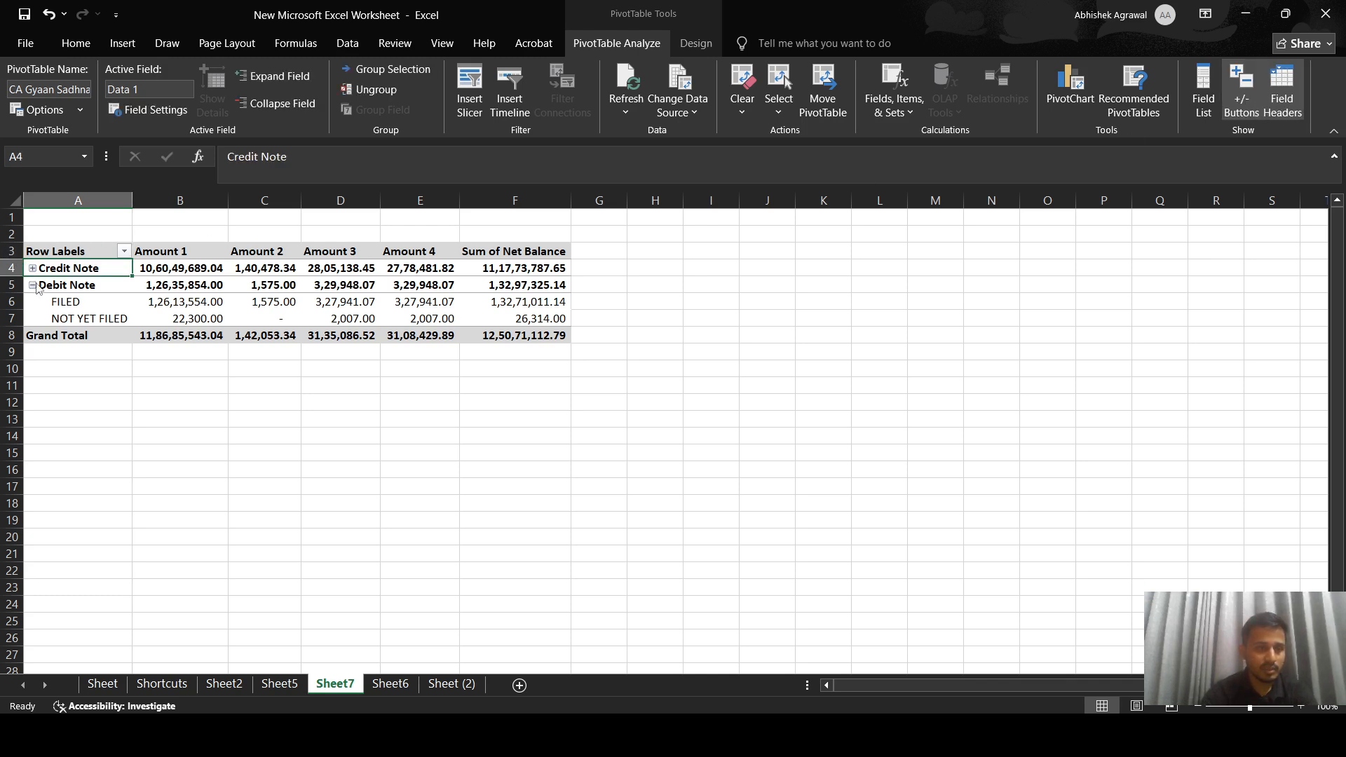
left_click(33, 285)
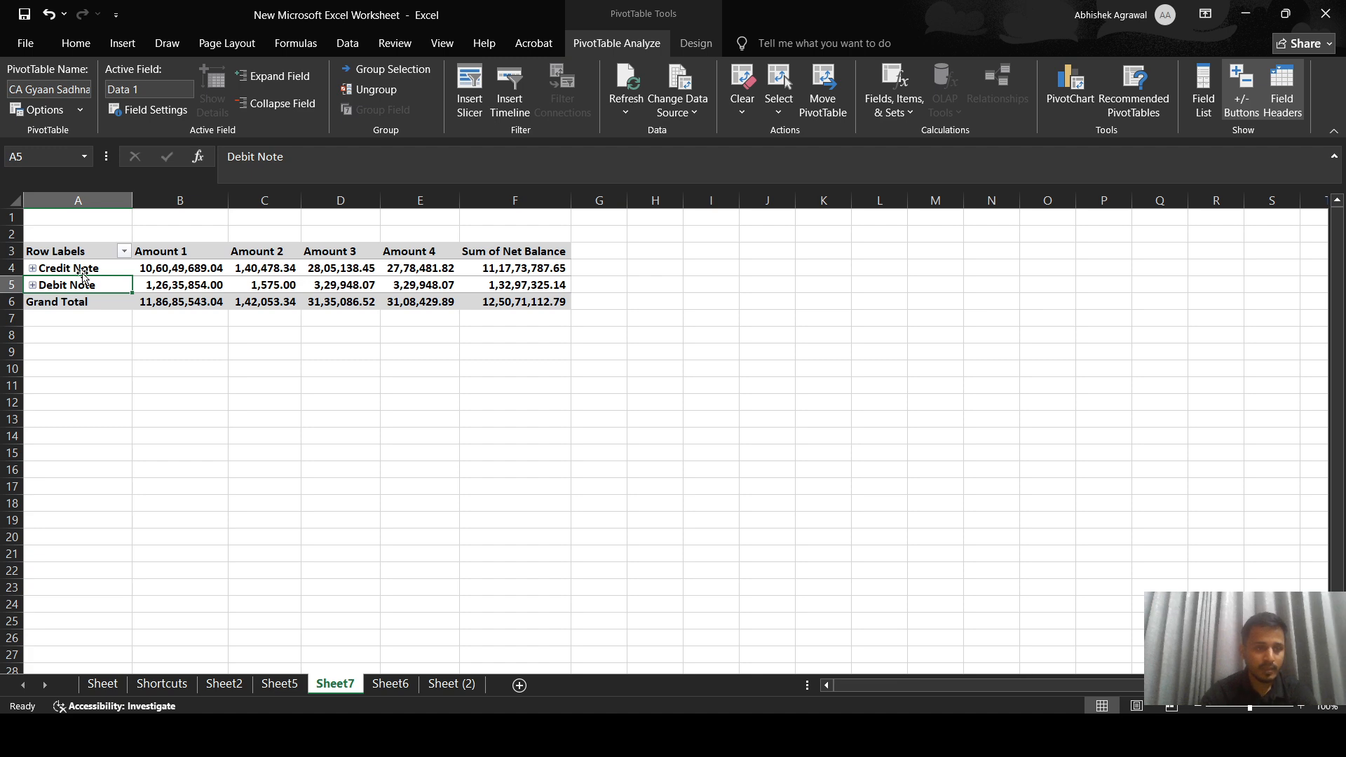
left_click(33, 268)
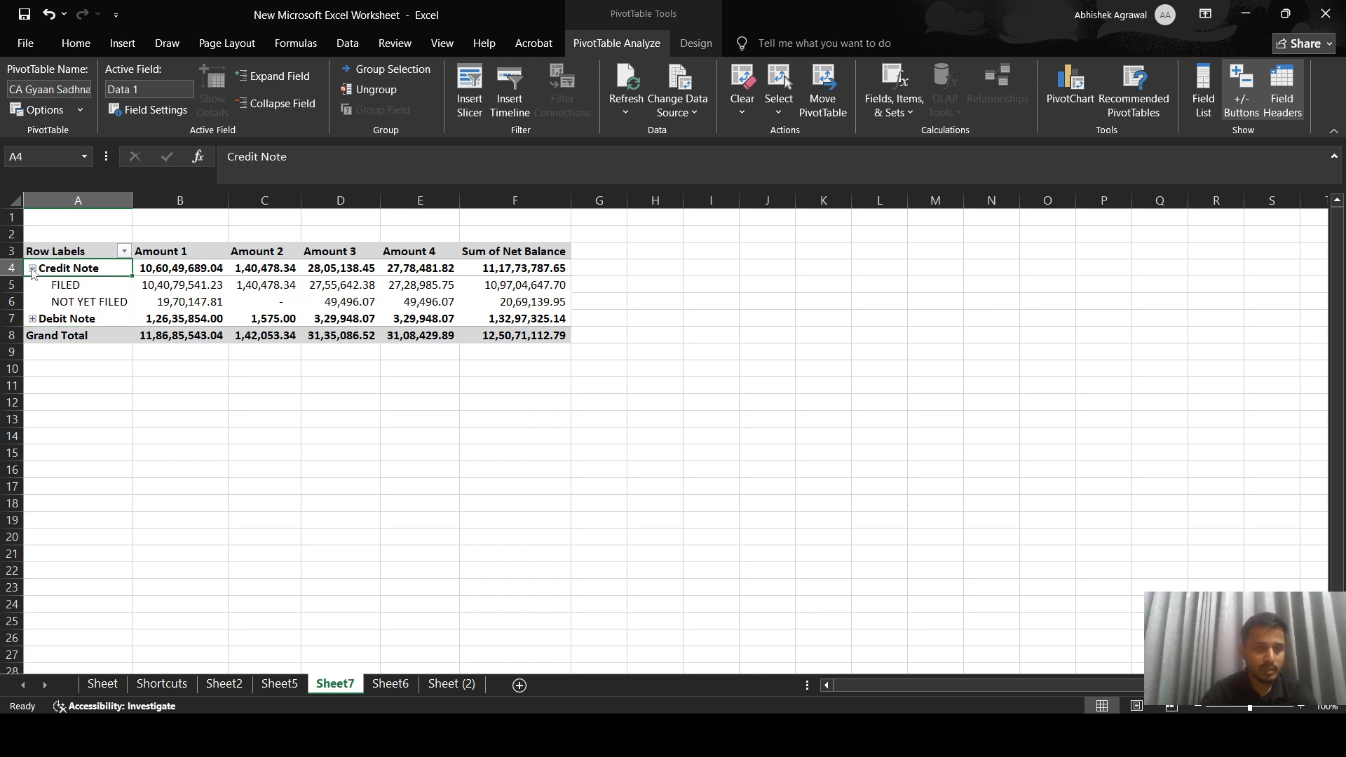
left_click(32, 268)
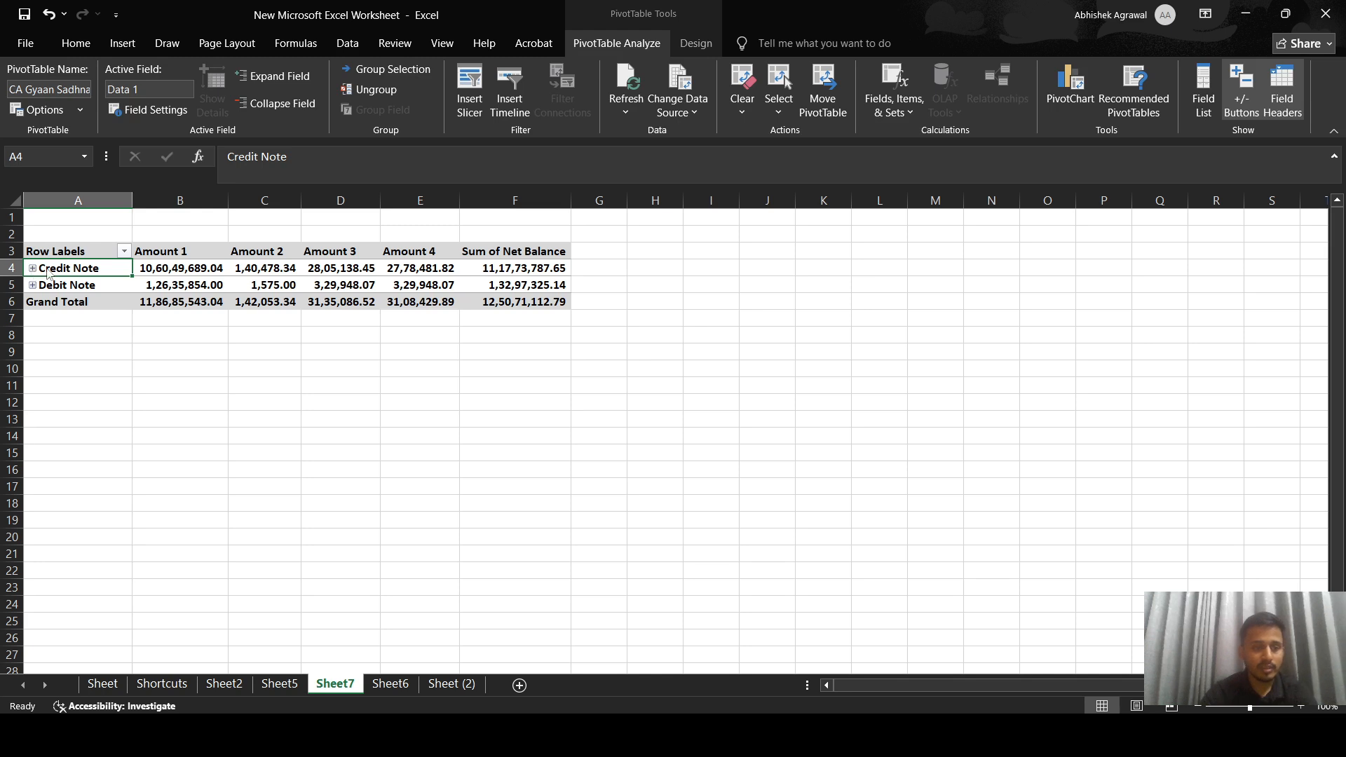
left_click(1240, 79)
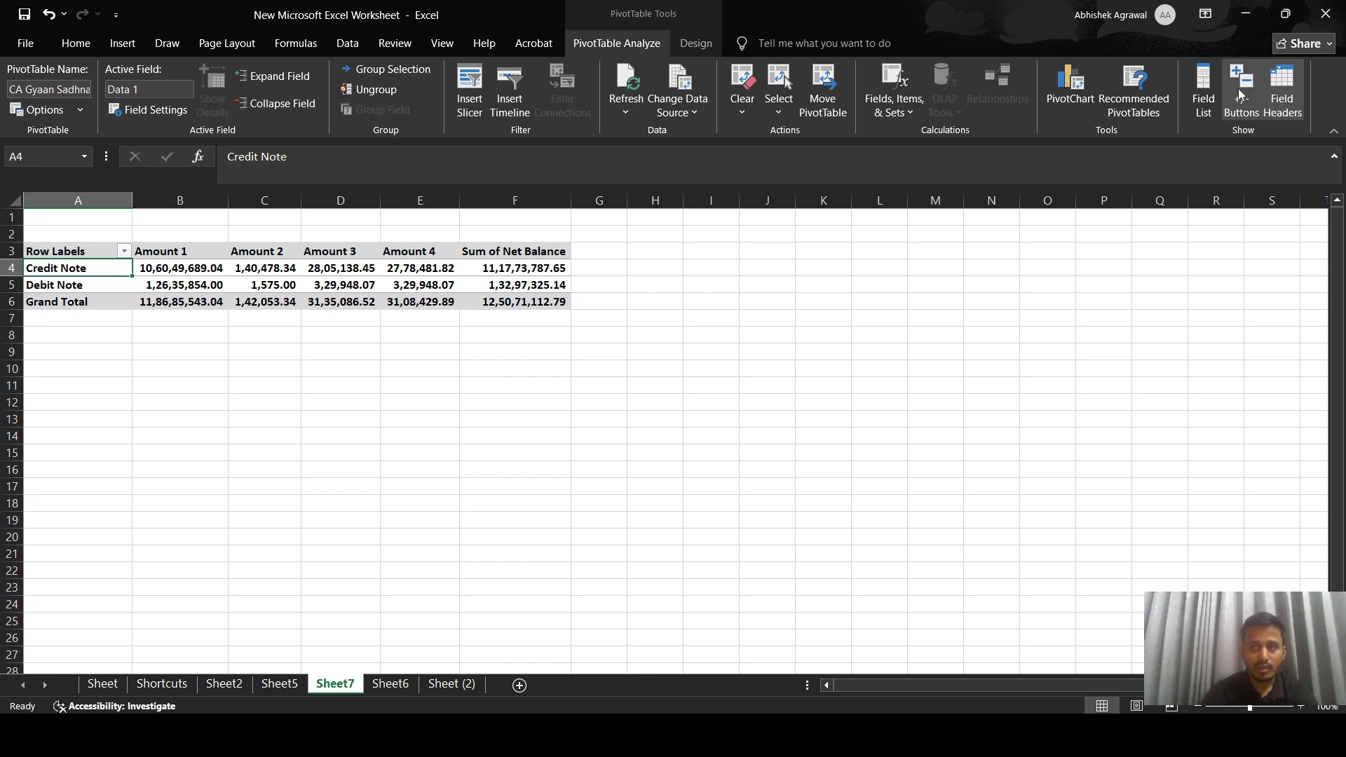
left_click(1239, 101)
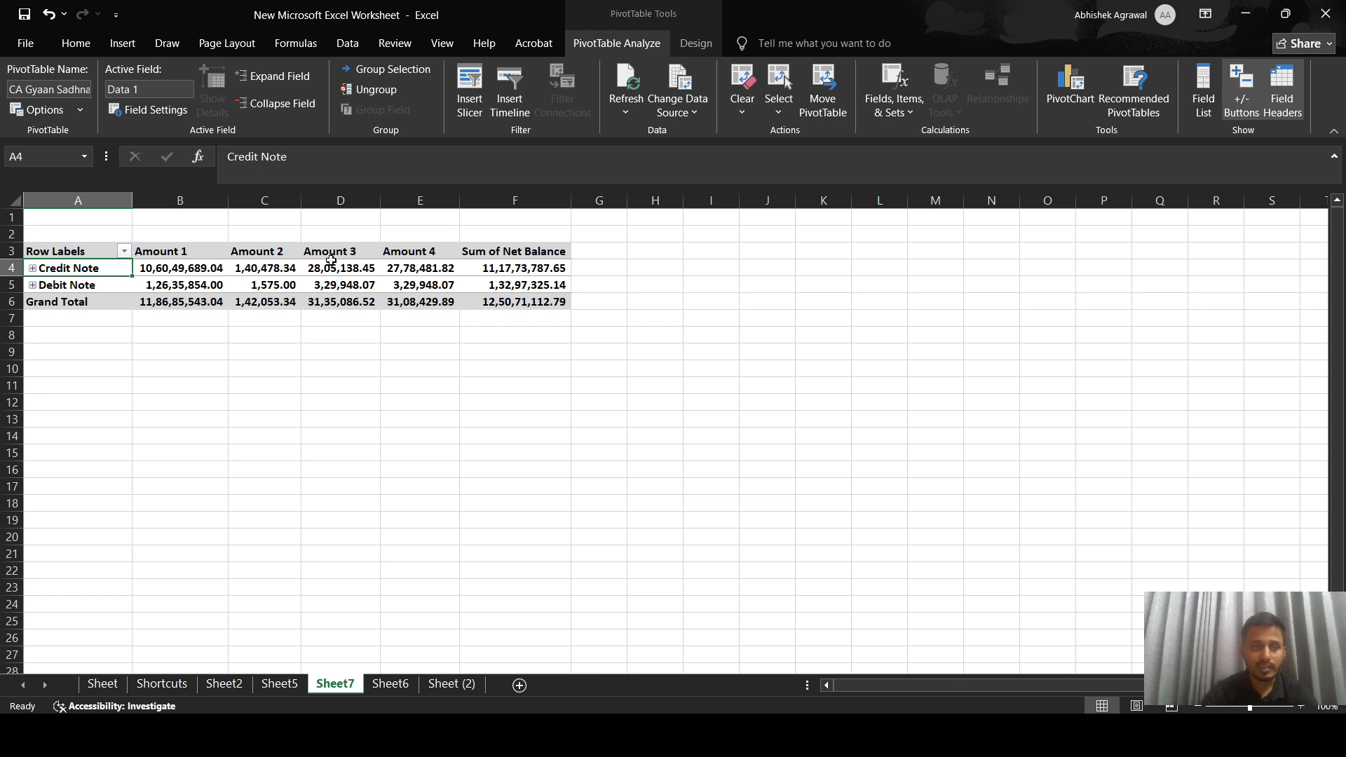
Step: Try expanding and collapsing the Credit Note group, and expand both the Debit Note and Credit Note groups
left_click(33, 268)
left_click(32, 268)
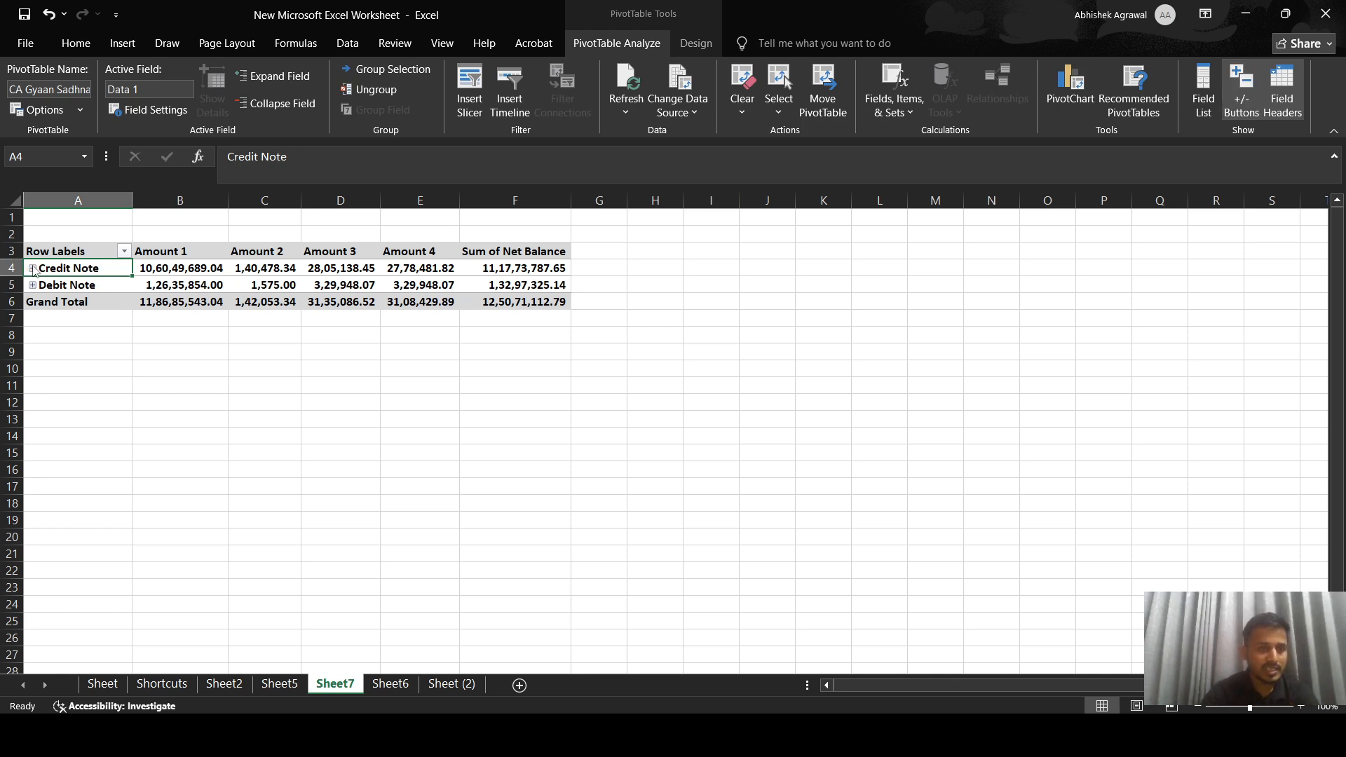
left_click(33, 269)
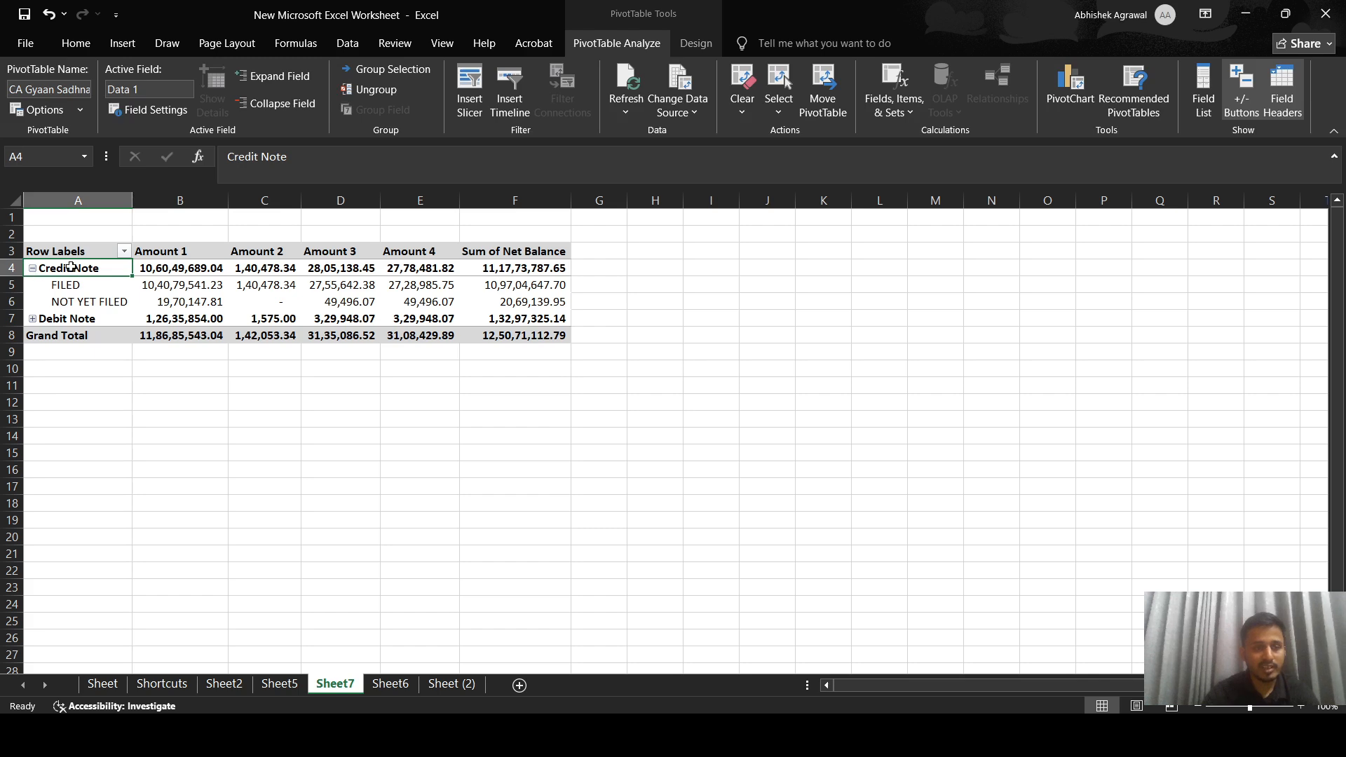
left_click(33, 268)
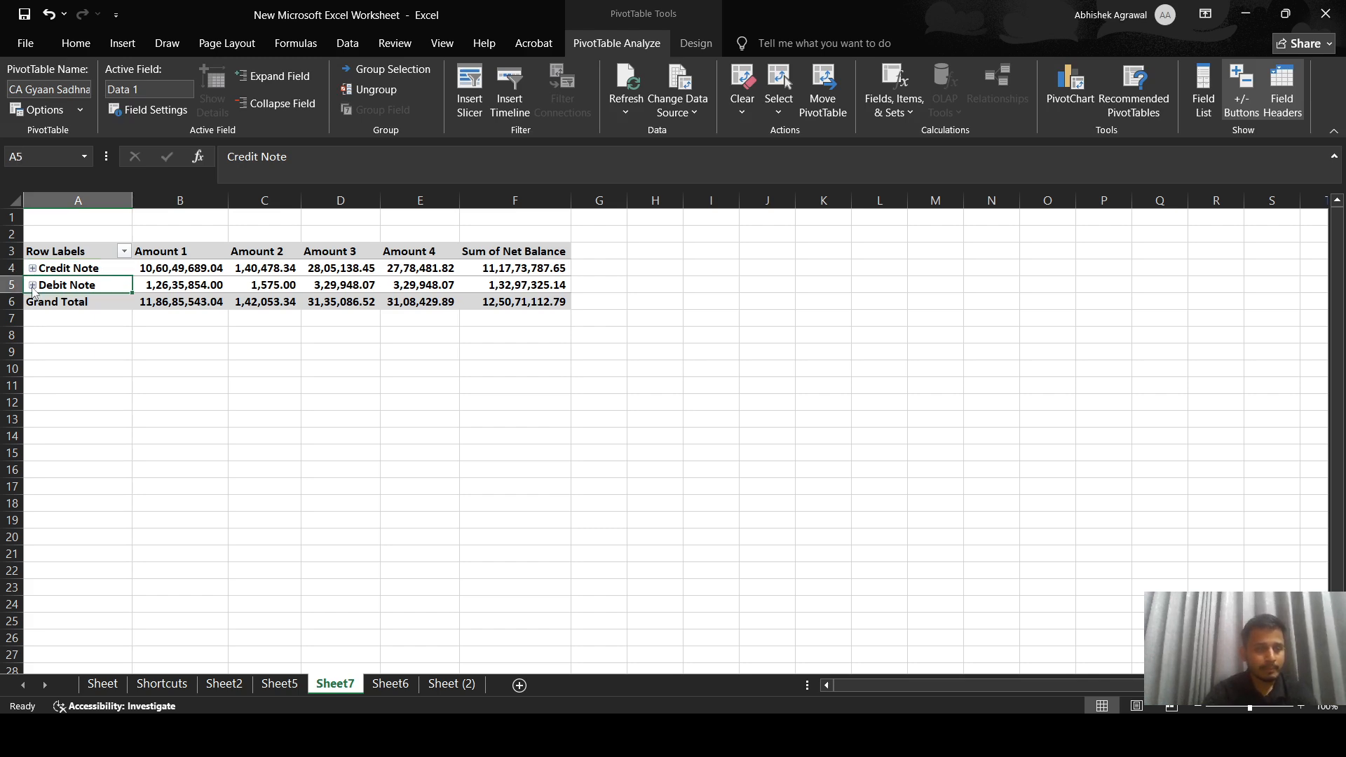
left_click(32, 286)
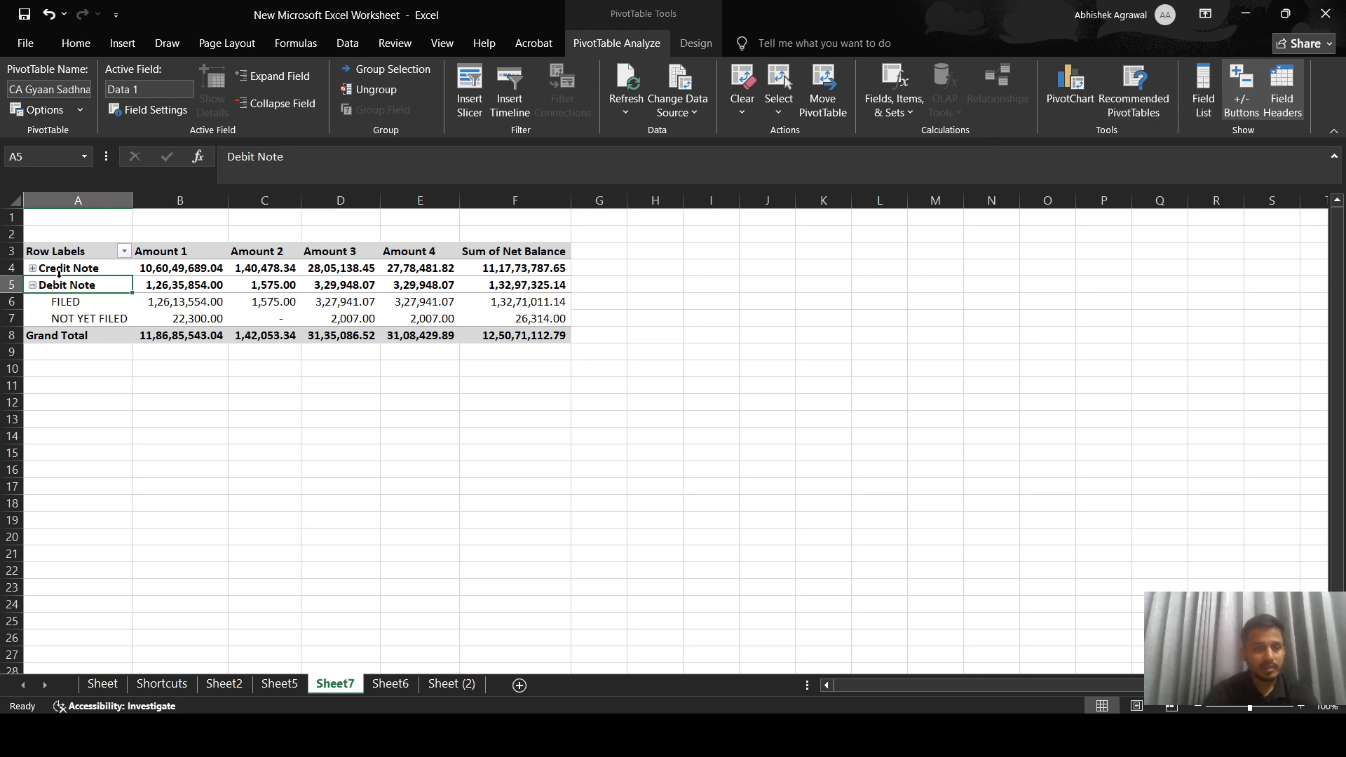
left_click(32, 269)
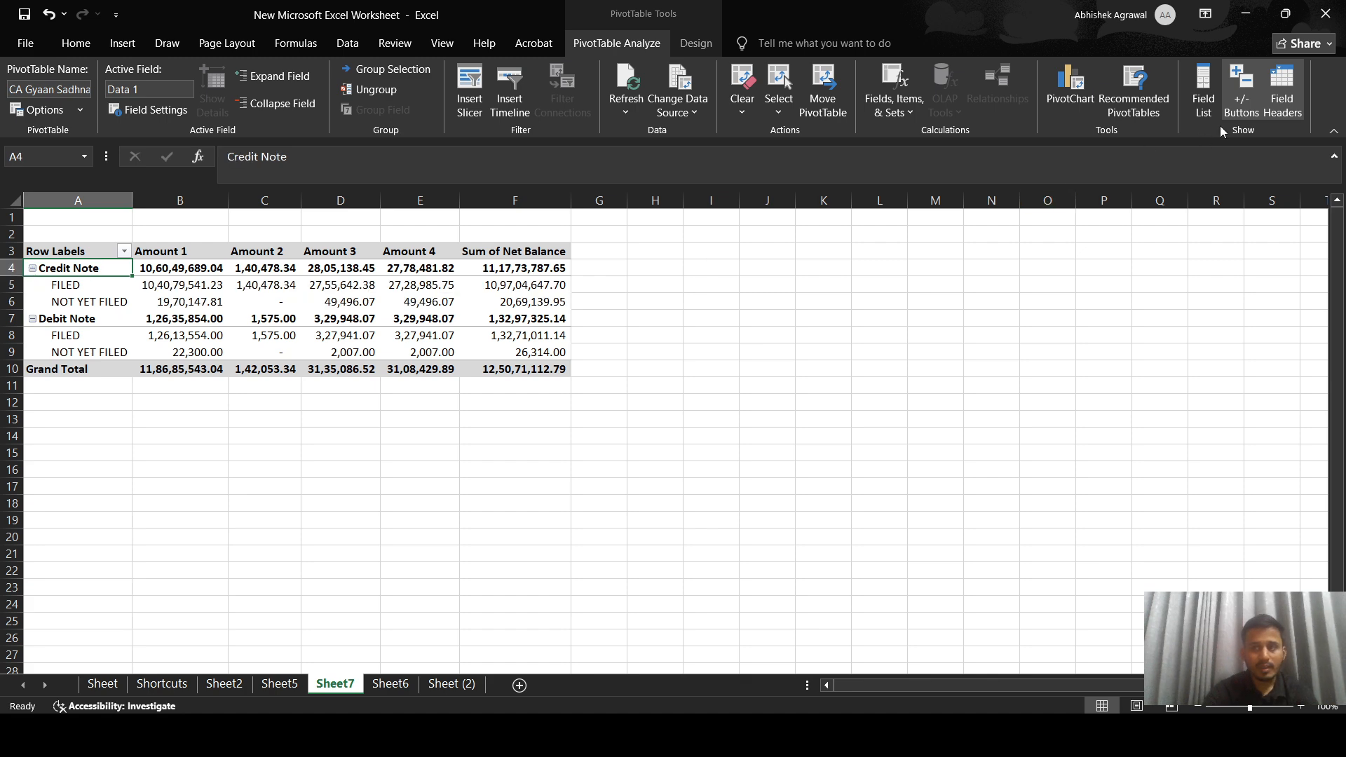
Step: Hide the expand/collapse buttons beside the PivotTable's Credit Note and Debit Note row labels
left_click(1254, 94)
left_click(218, 465)
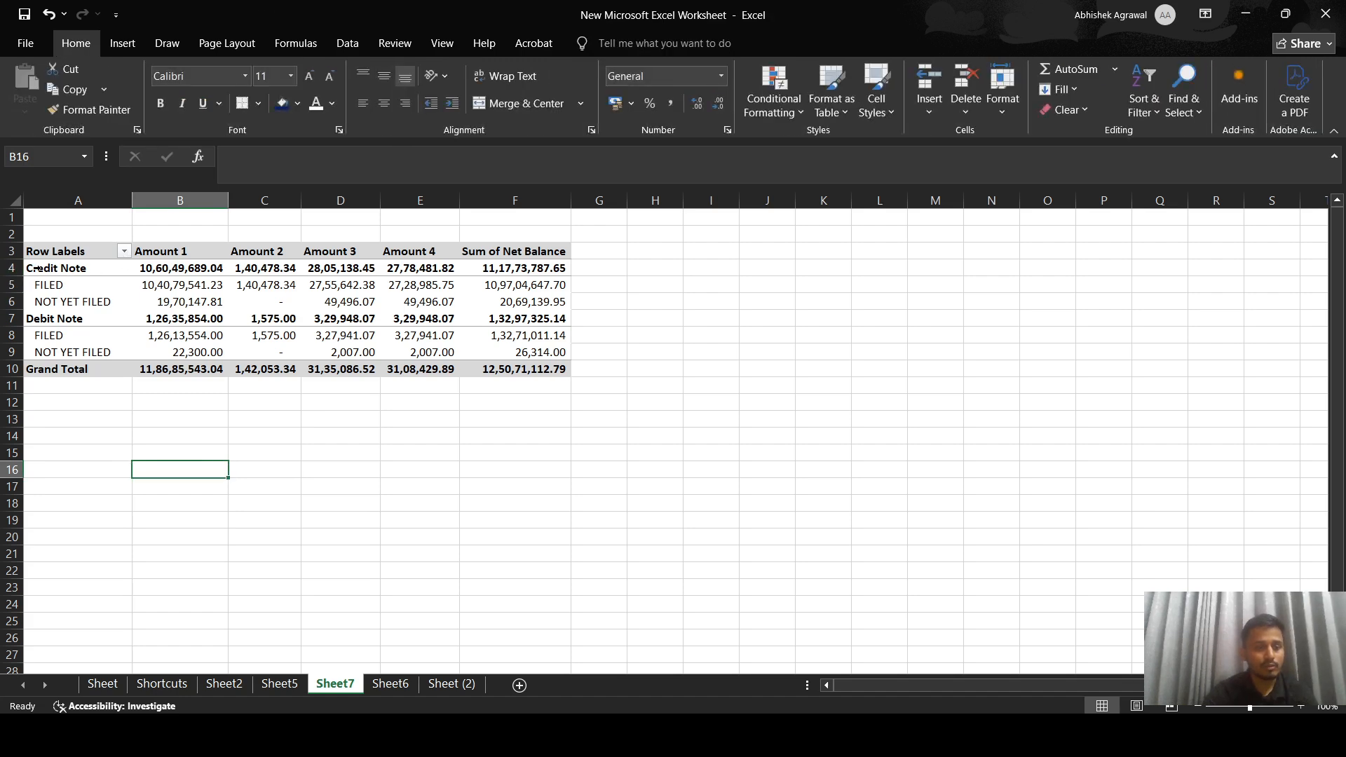
left_click(37, 268)
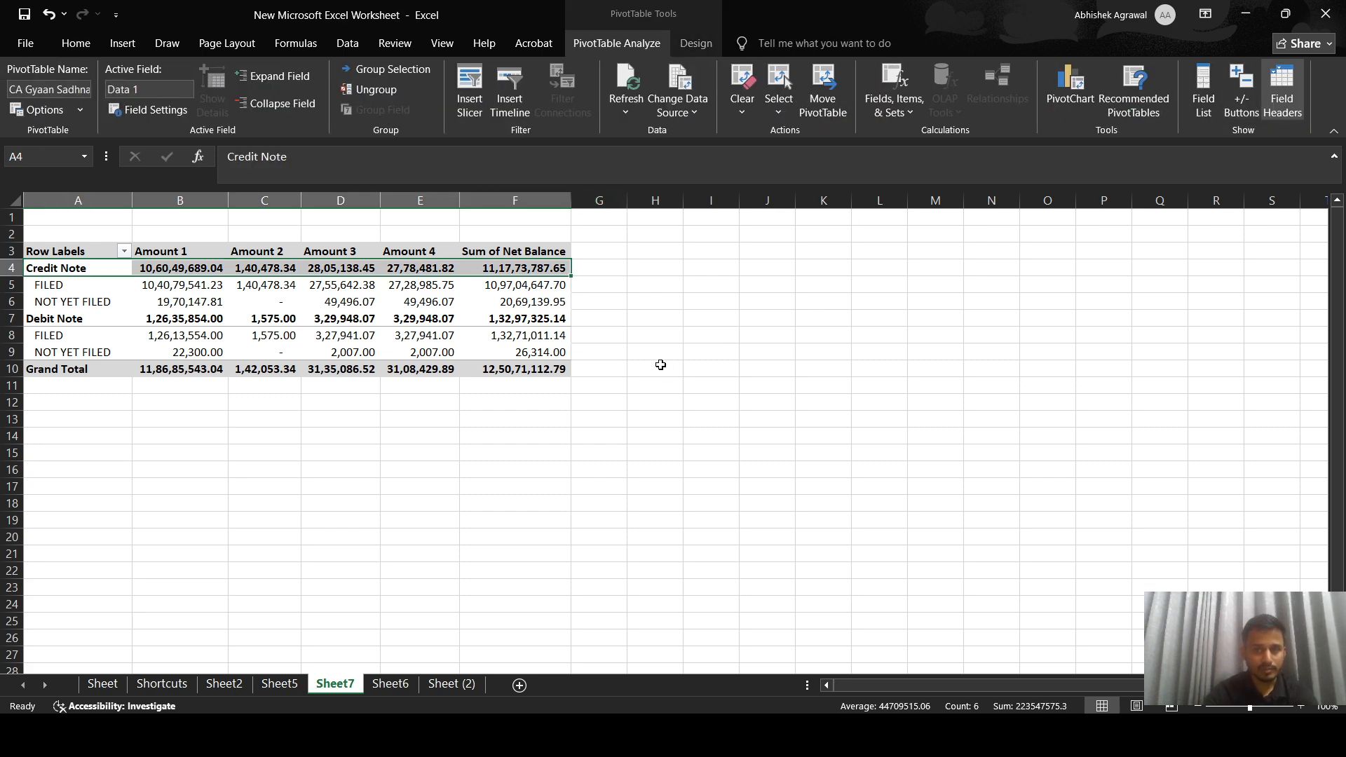
left_click(658, 408)
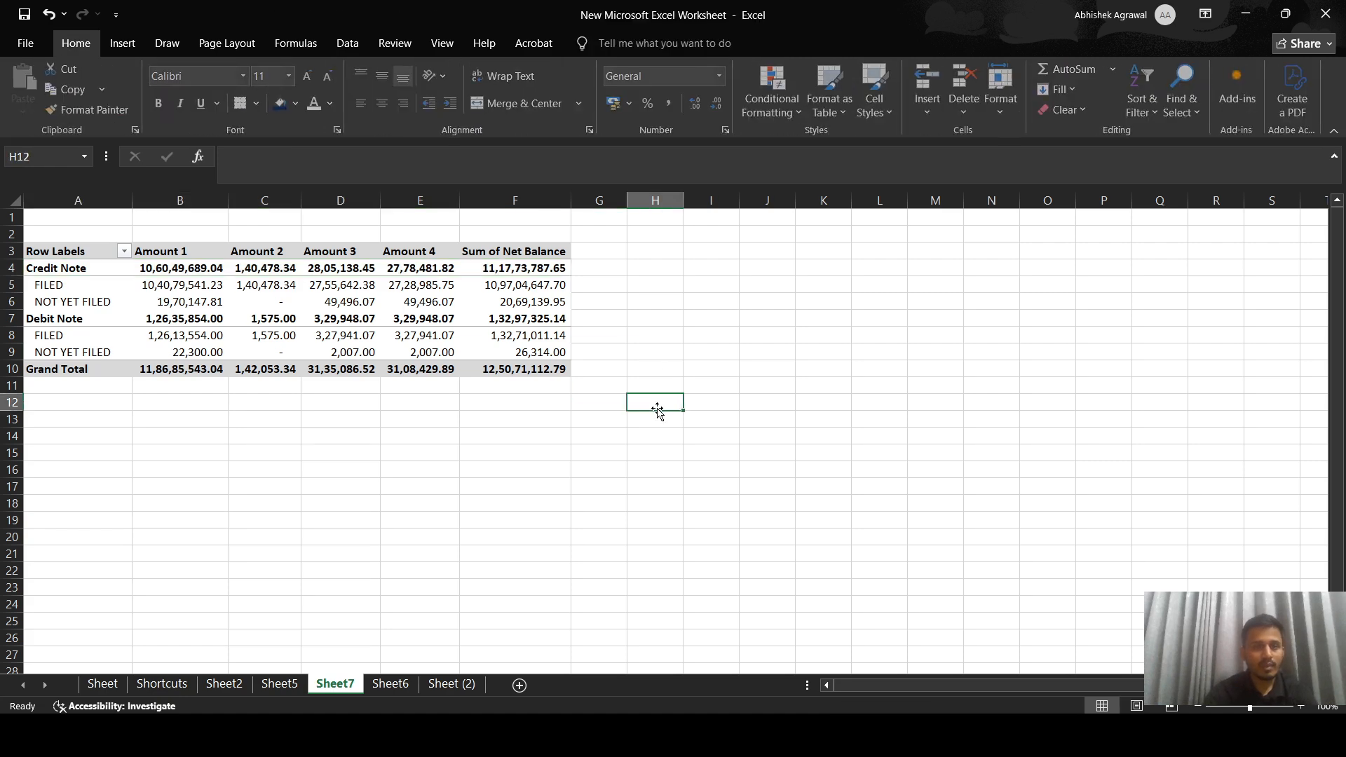
Step: Turn off the gridlines on Sheet7
left_click(344, 284)
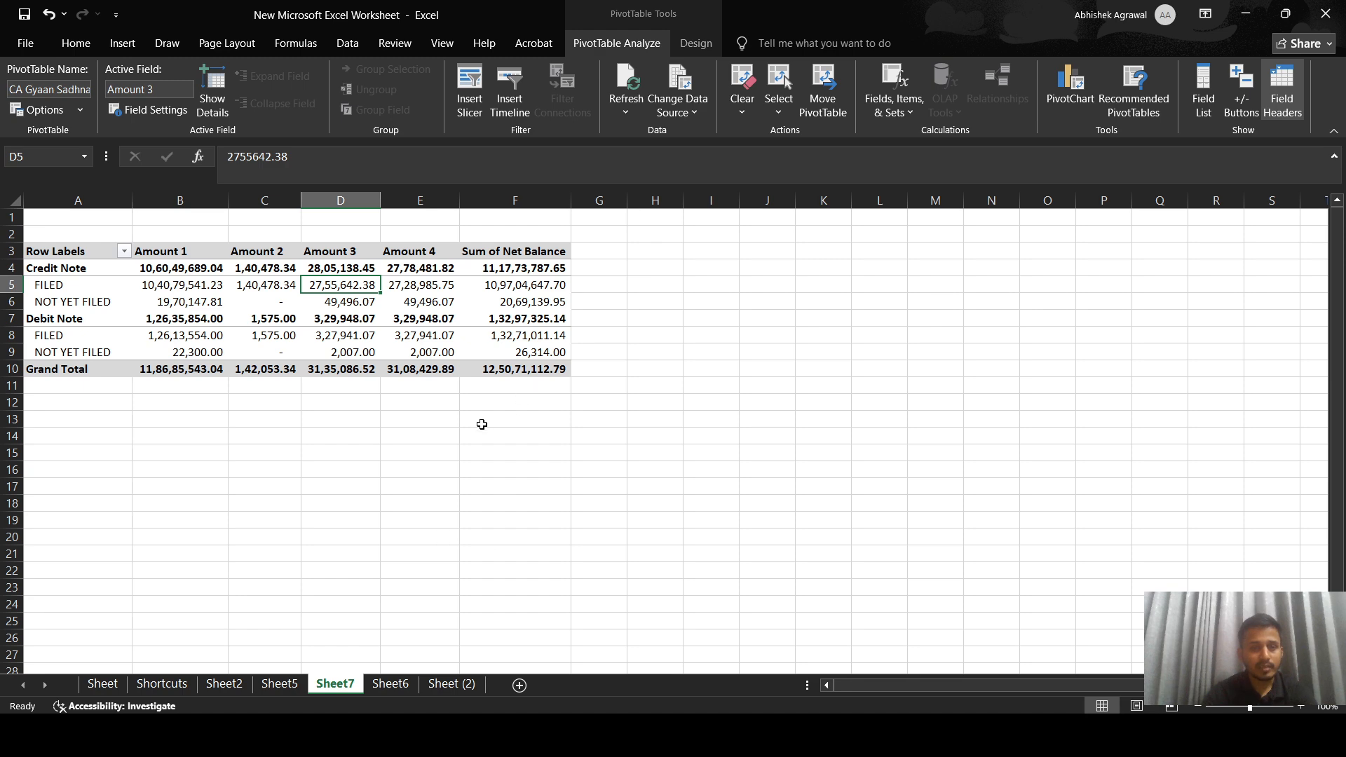
left_click_drag(91, 228, 586, 439)
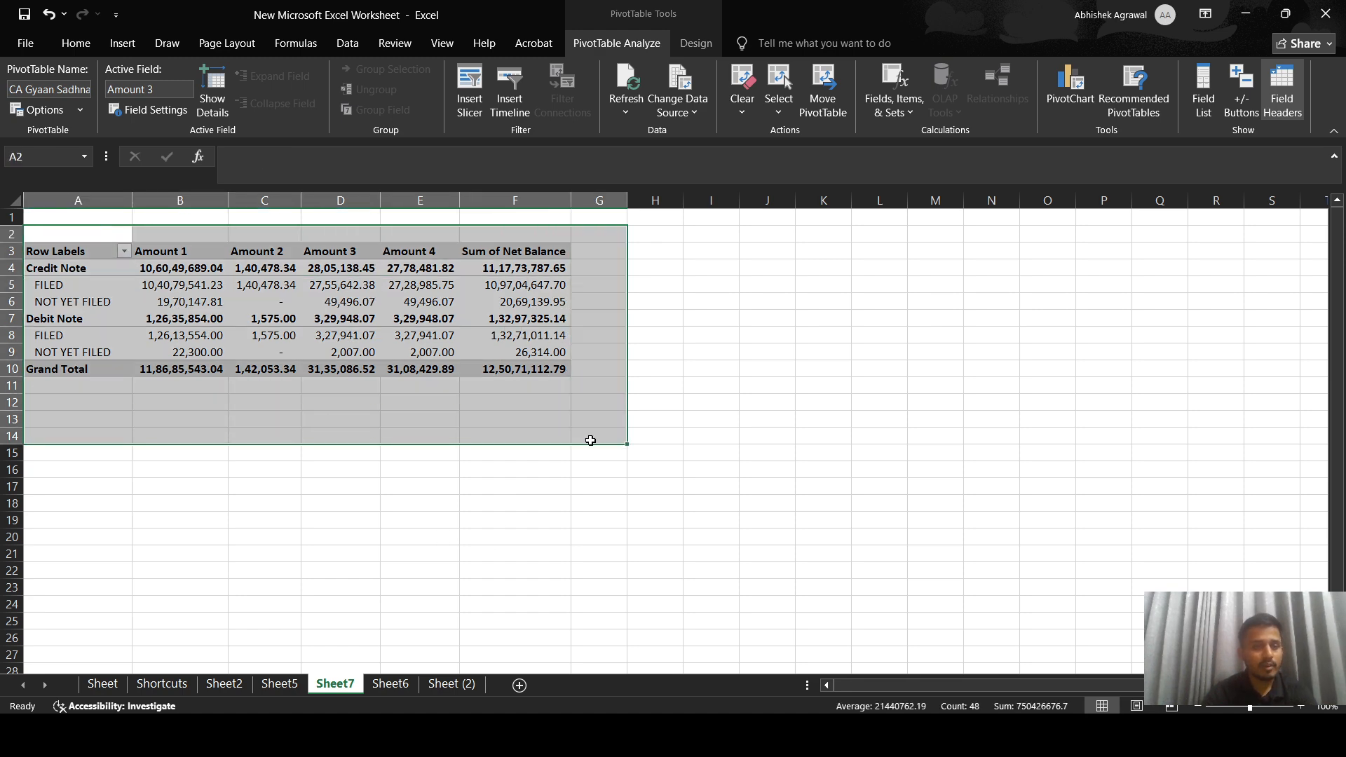
left_click(517, 393)
left_click(445, 383)
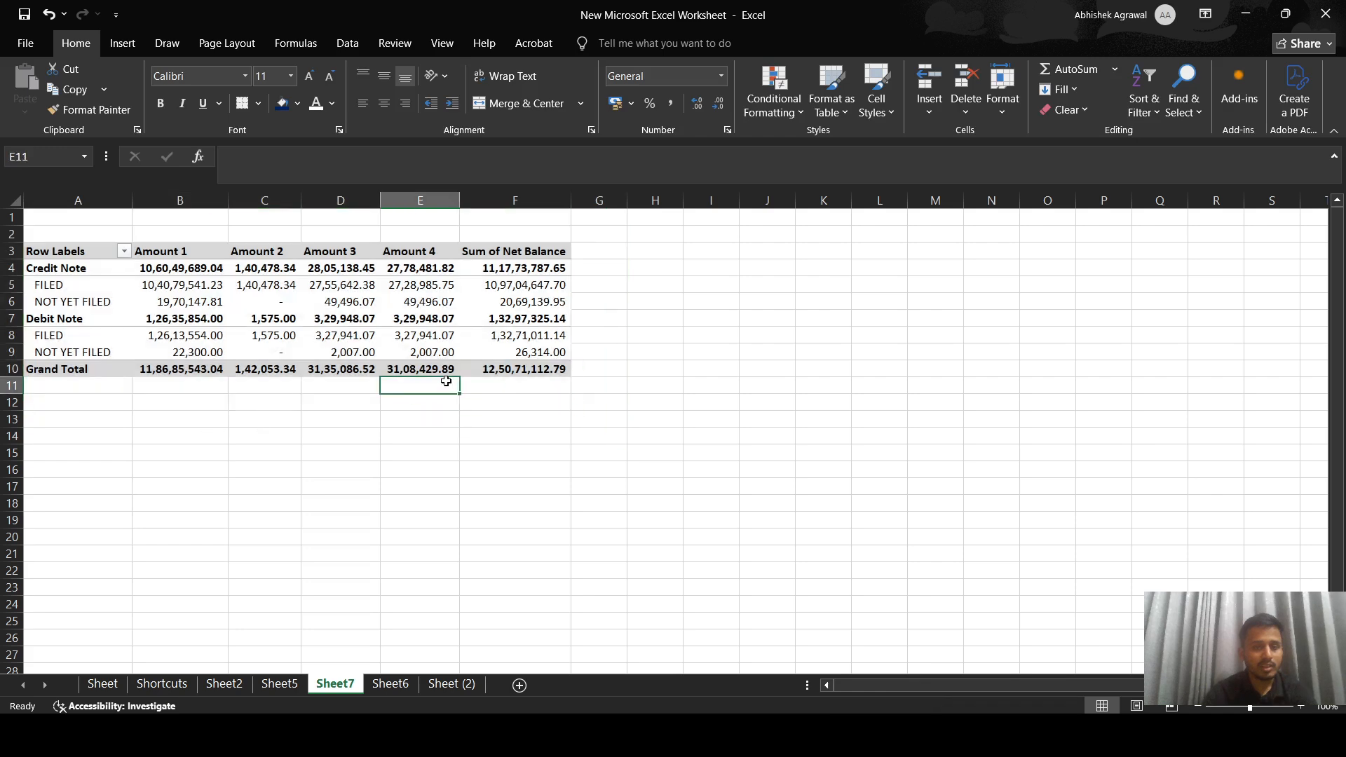
left_click(441, 43)
left_click(255, 87)
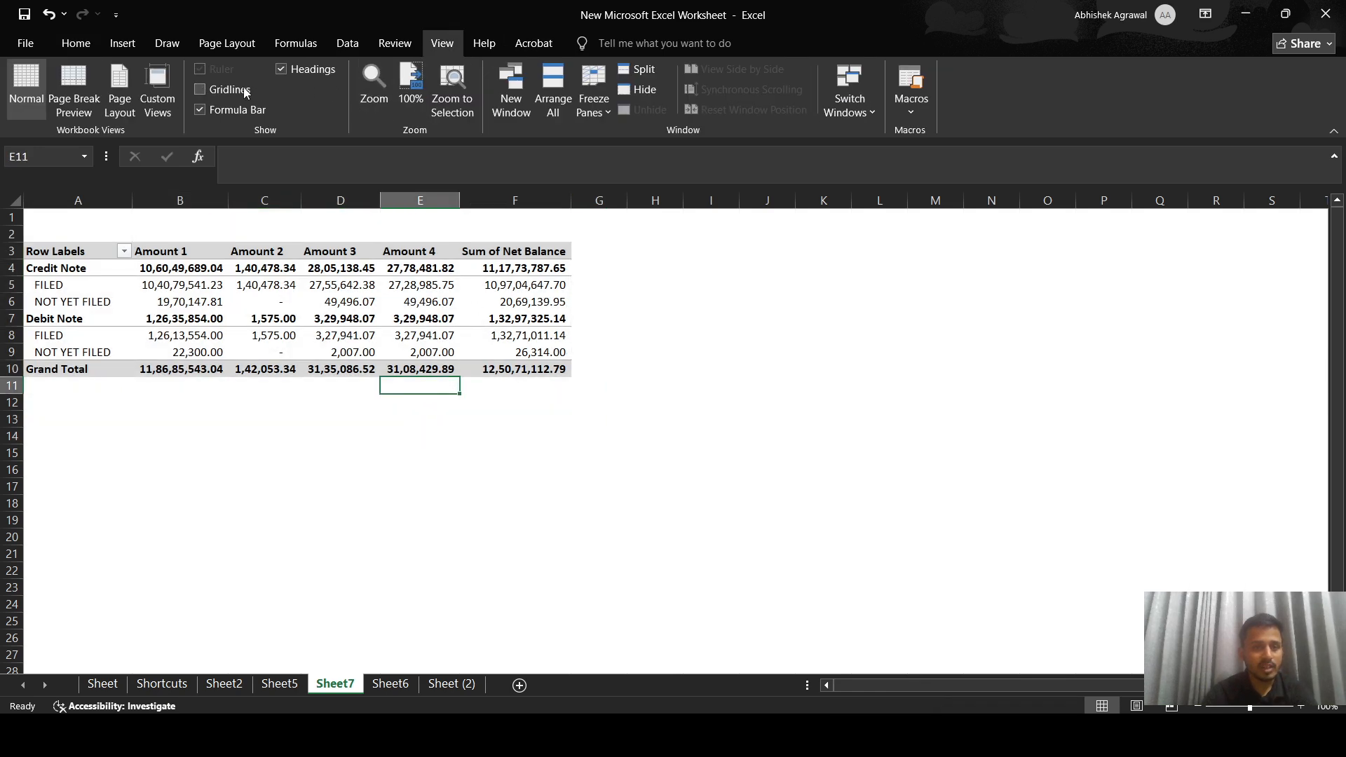
Step: Merge and centre cells A1:F1 above the PivotTable and format them bold with a dark blue fill and white text
left_click(73, 44)
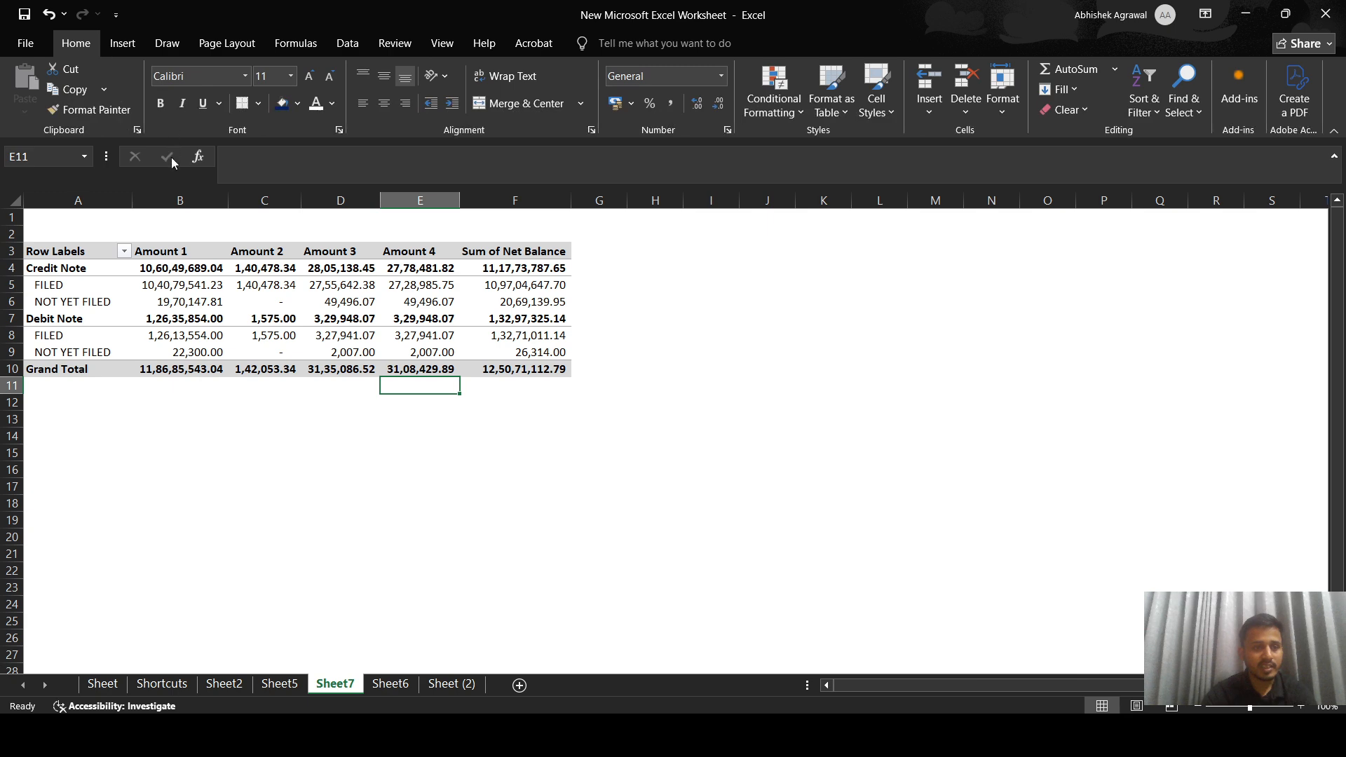
left_click_drag(122, 218, 535, 225)
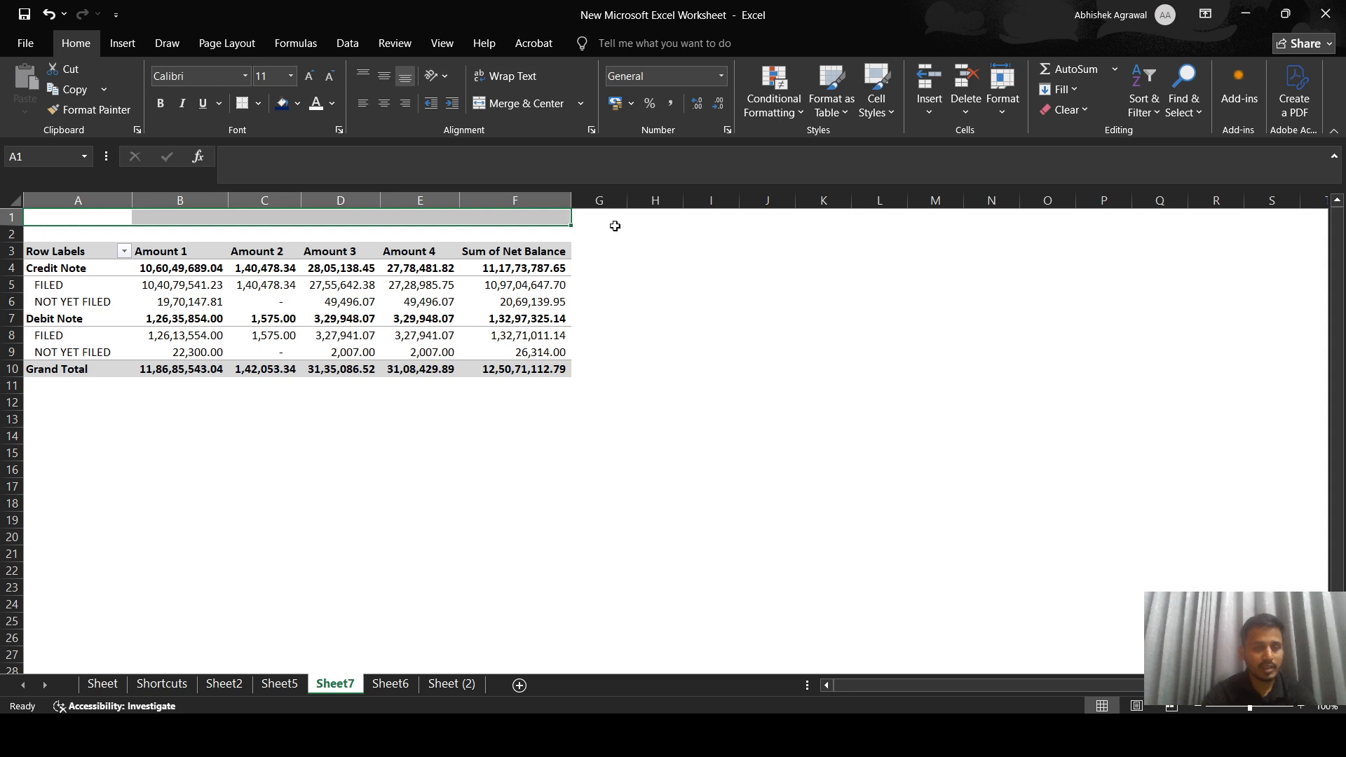
left_click(517, 103)
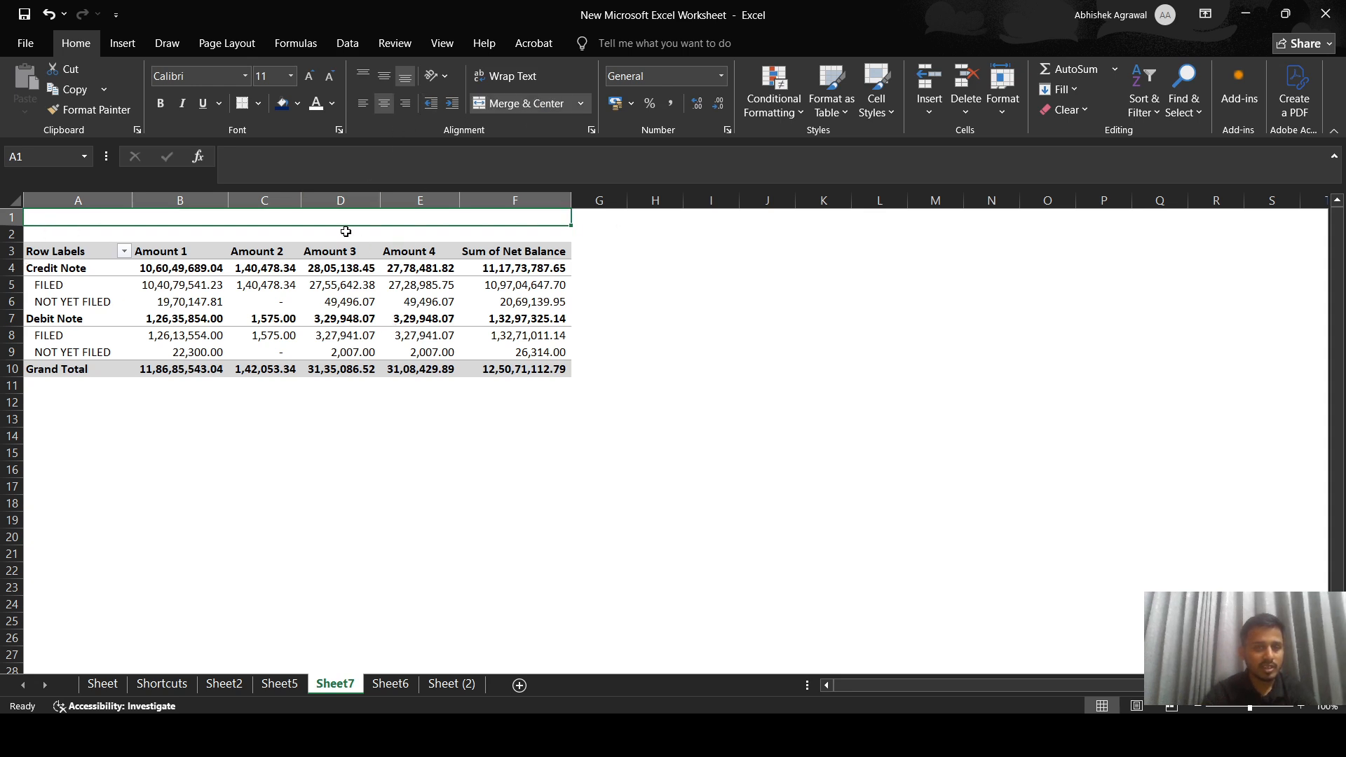
left_click(283, 103)
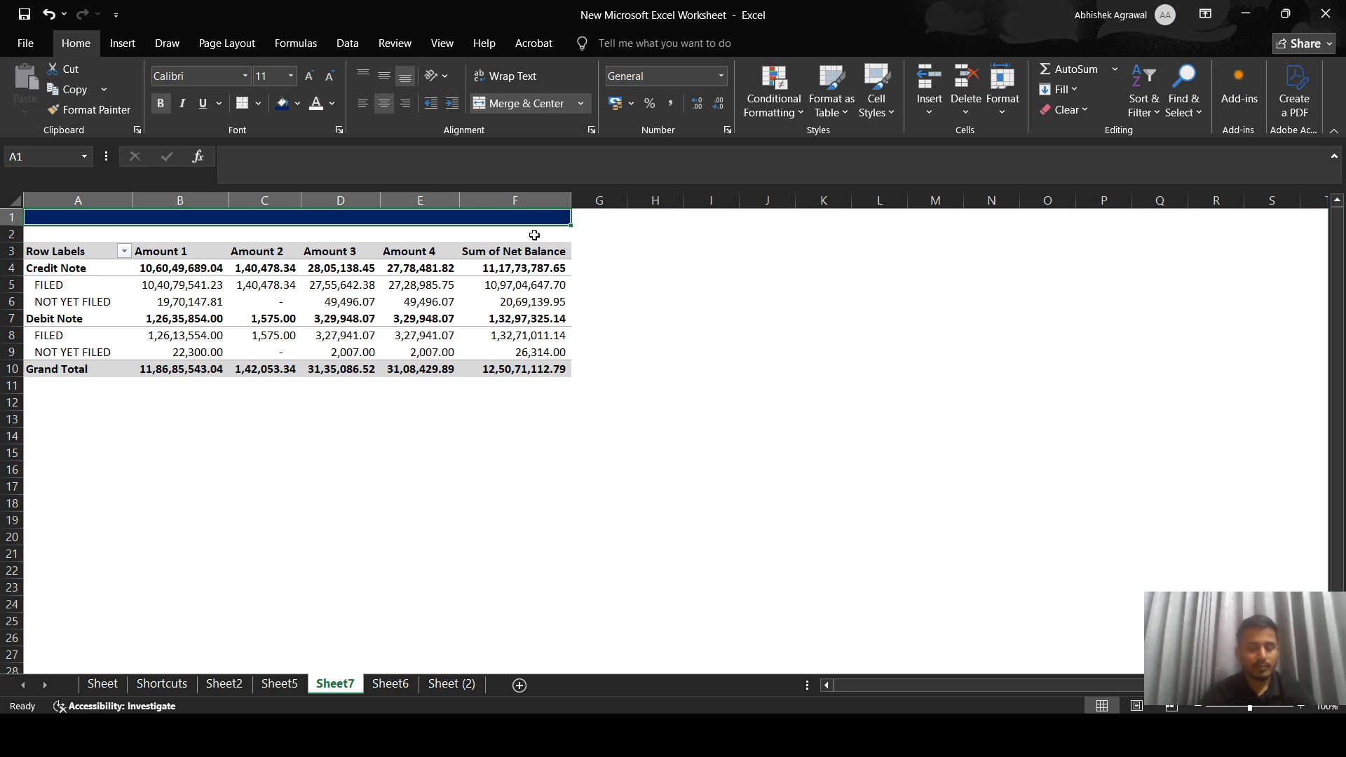
Step: Enter the title "Guide Pivot Table" in the merged cell A1
type("Piv")
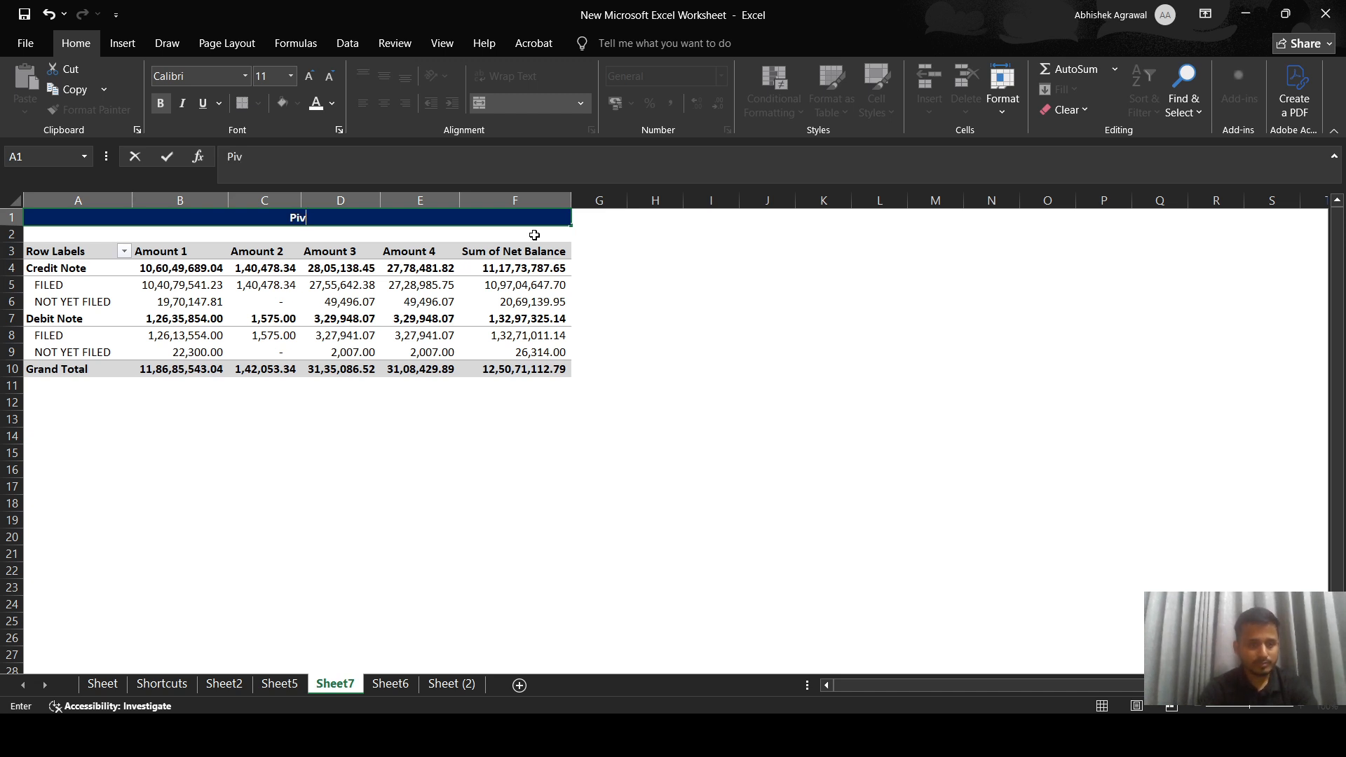
key("BackSpace")
key("BackSpace")
key("BackSpace")
type("Guid")
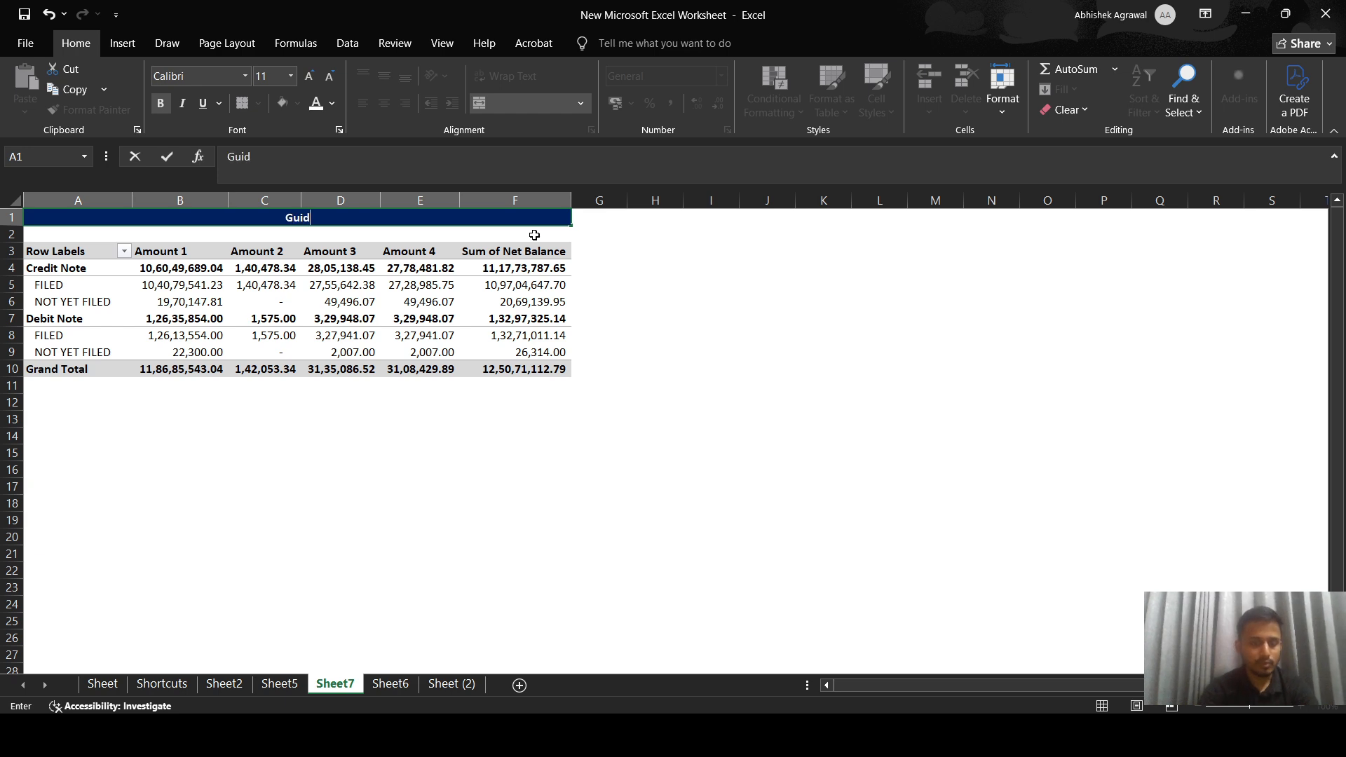
type("e Pivot Table")
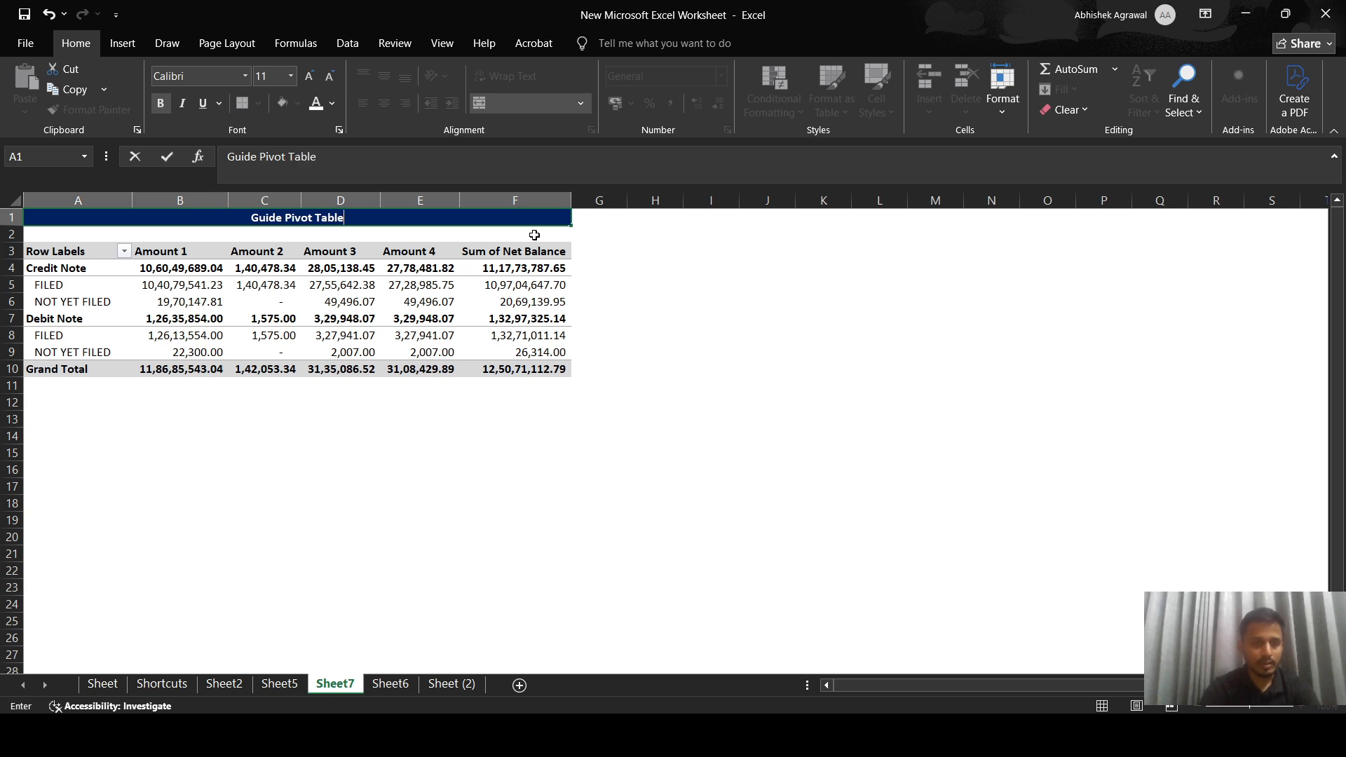
key("Return")
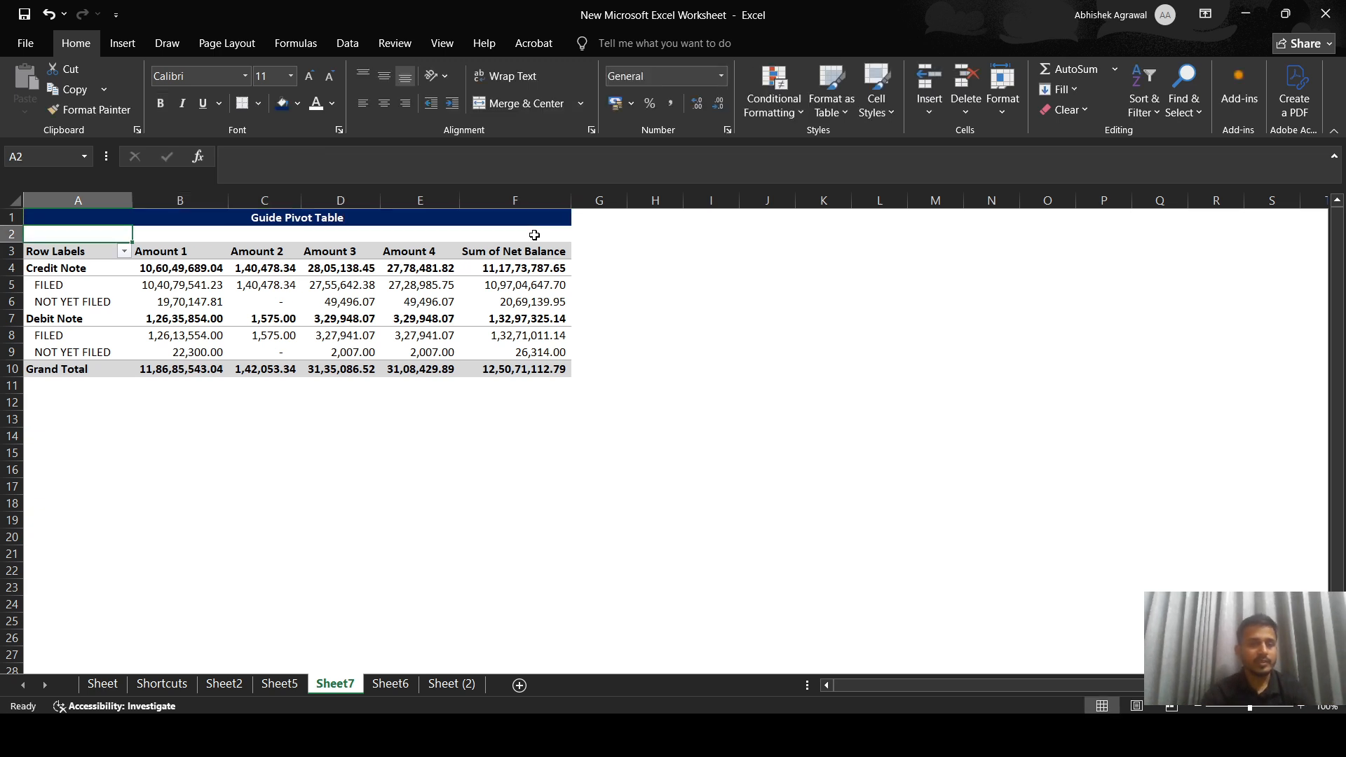
Step: Review the titled PivotTable, comparing the amount columns with Sum of Net Balance for the FILED and NOT YET FILED rows
left_click_drag(70, 223, 265, 382)
left_click(128, 410)
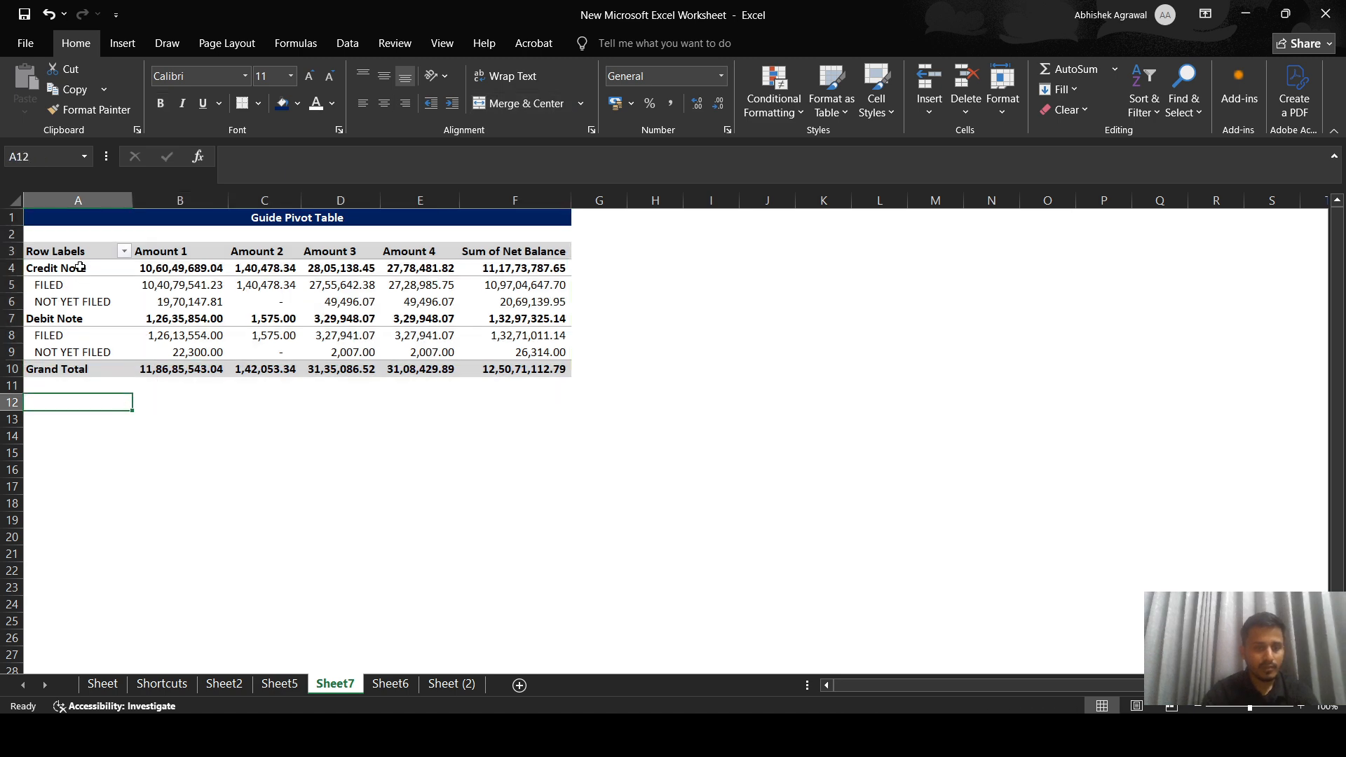
left_click_drag(75, 251, 554, 367)
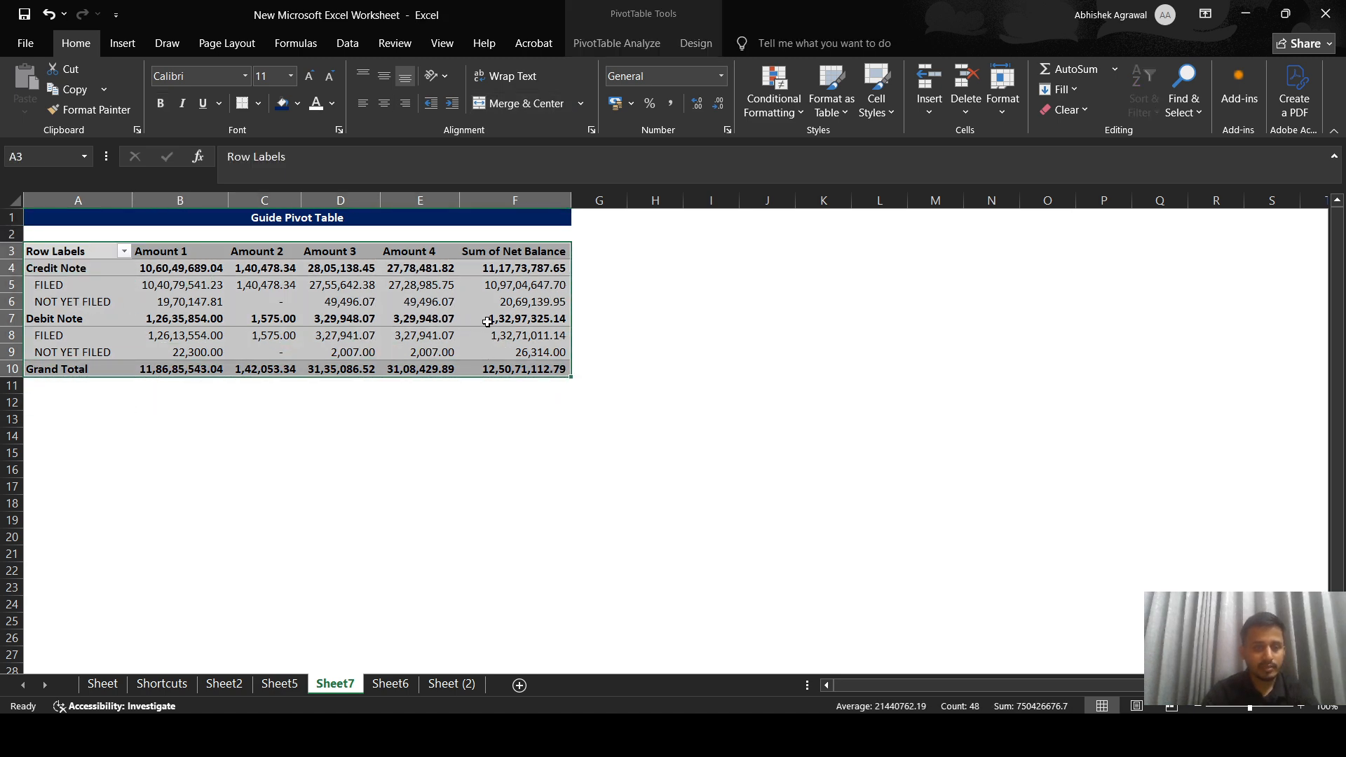
left_click(526, 284)
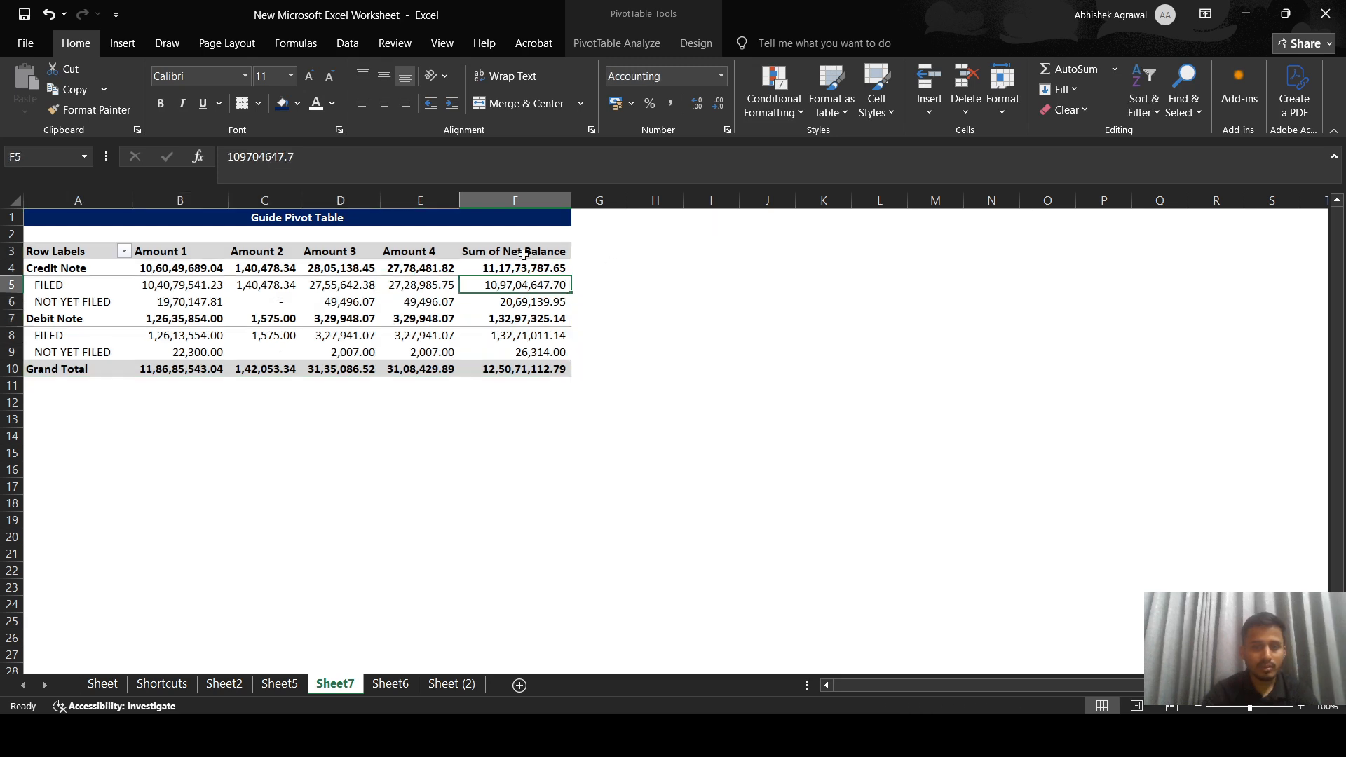
left_click_drag(191, 273, 421, 284)
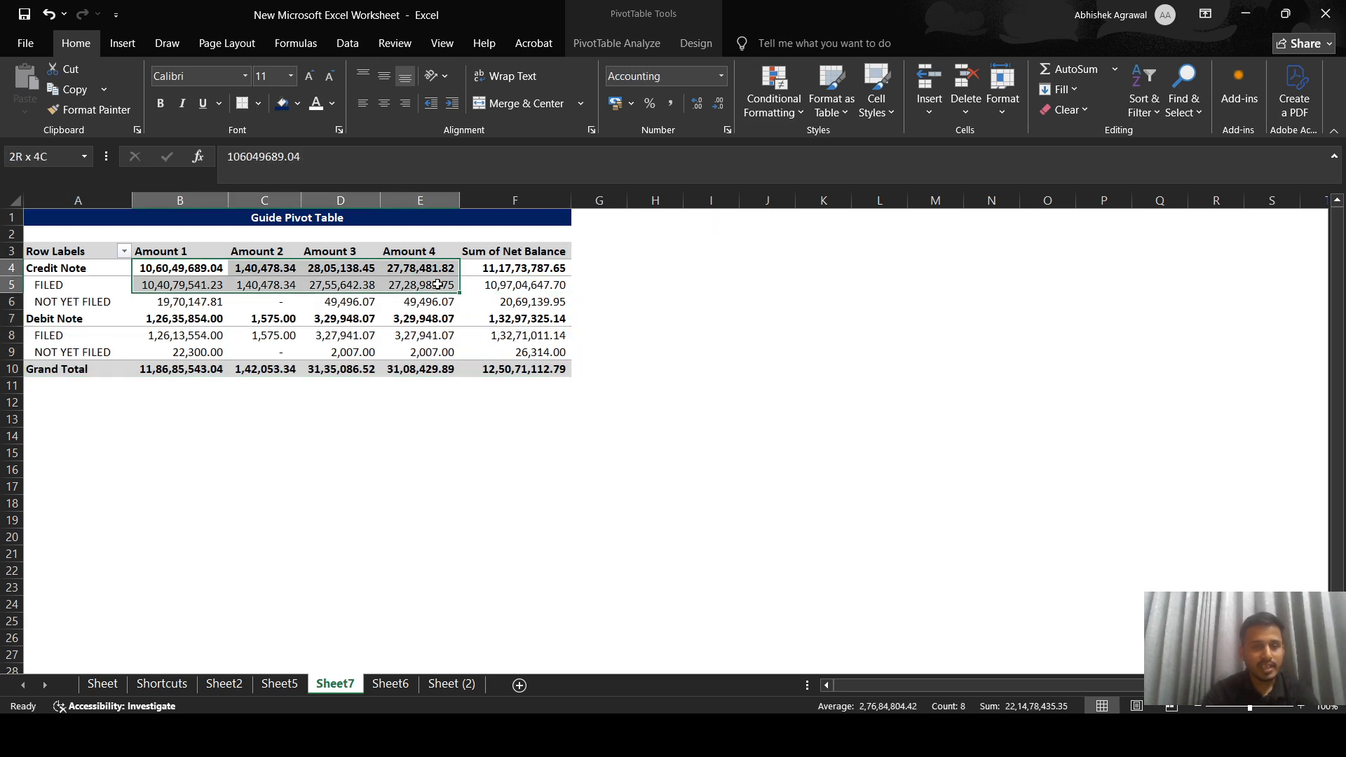
left_click_drag(206, 285, 409, 286)
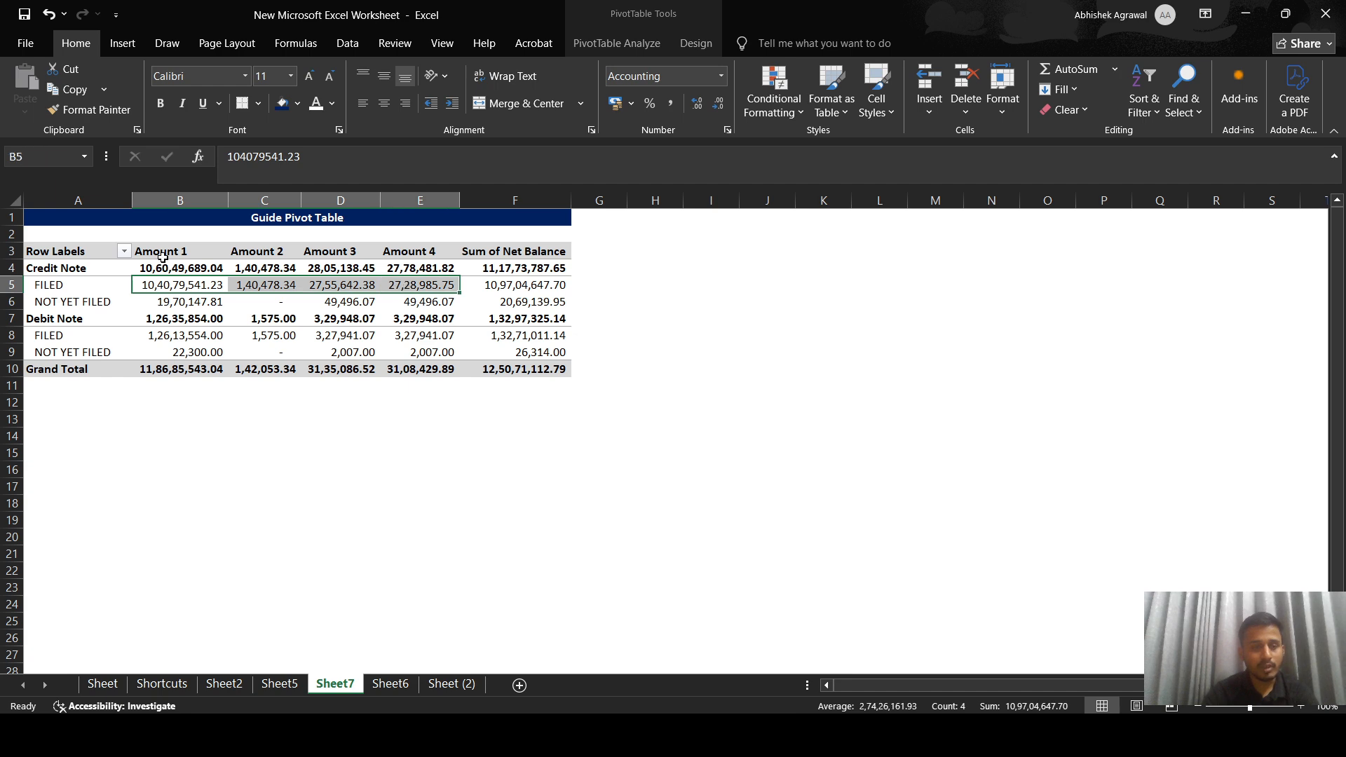
left_click_drag(494, 284, 530, 335)
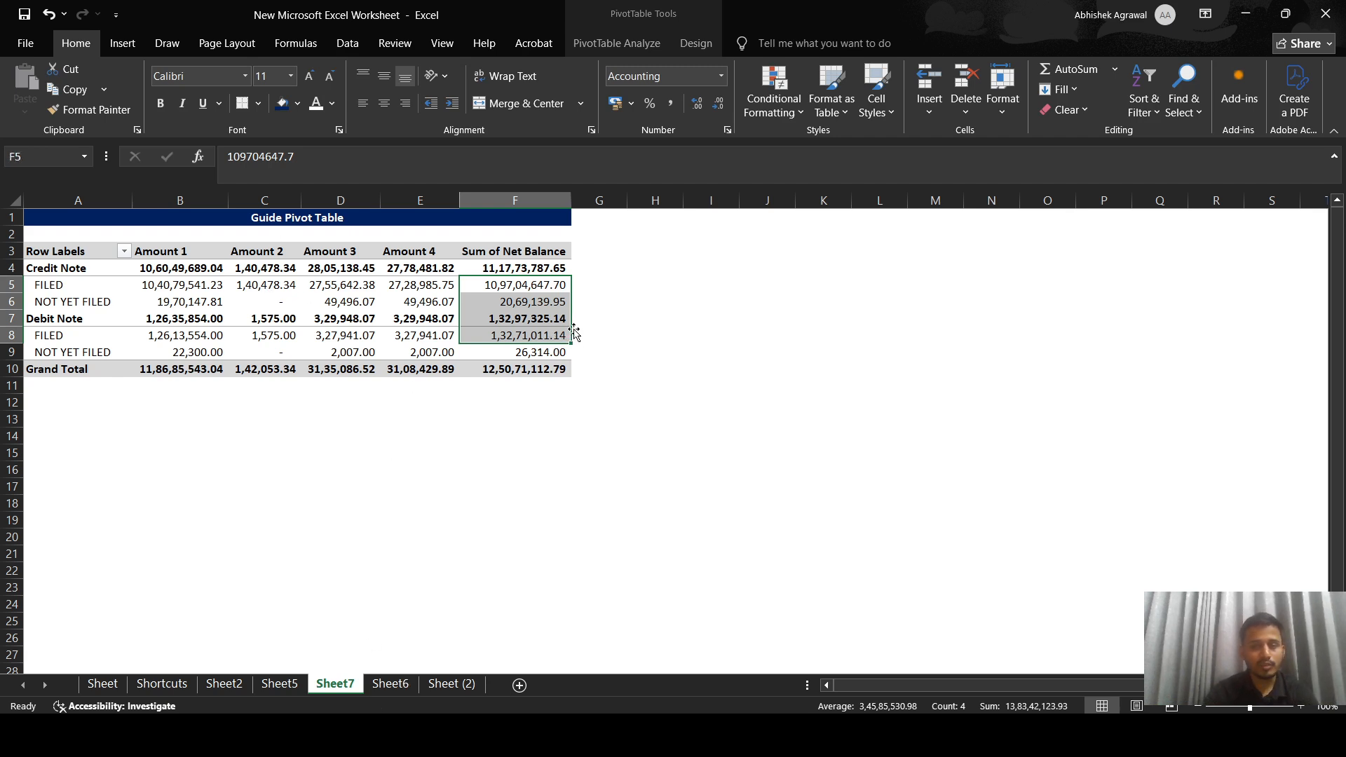
left_click(527, 291)
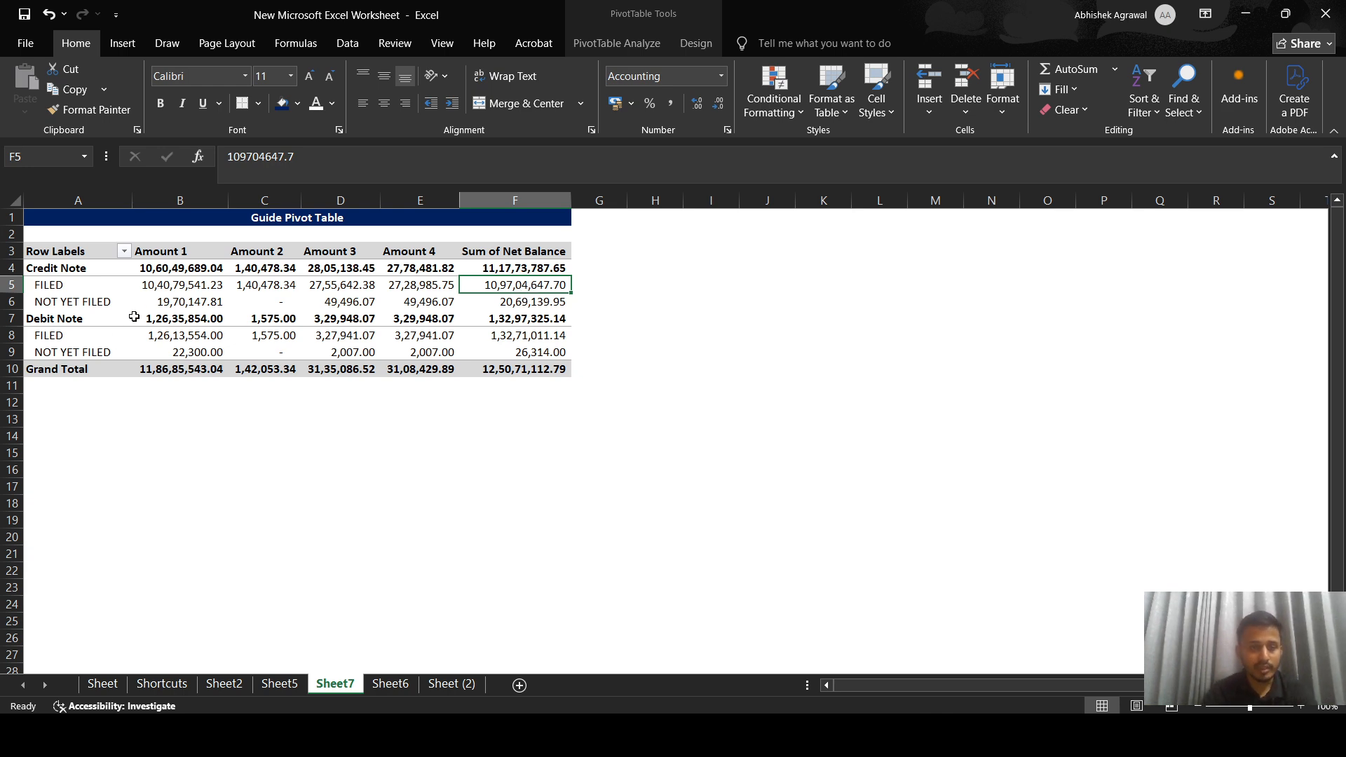
Step: Display the PivotTable field list for the report on Sheet7
left_click(157, 314)
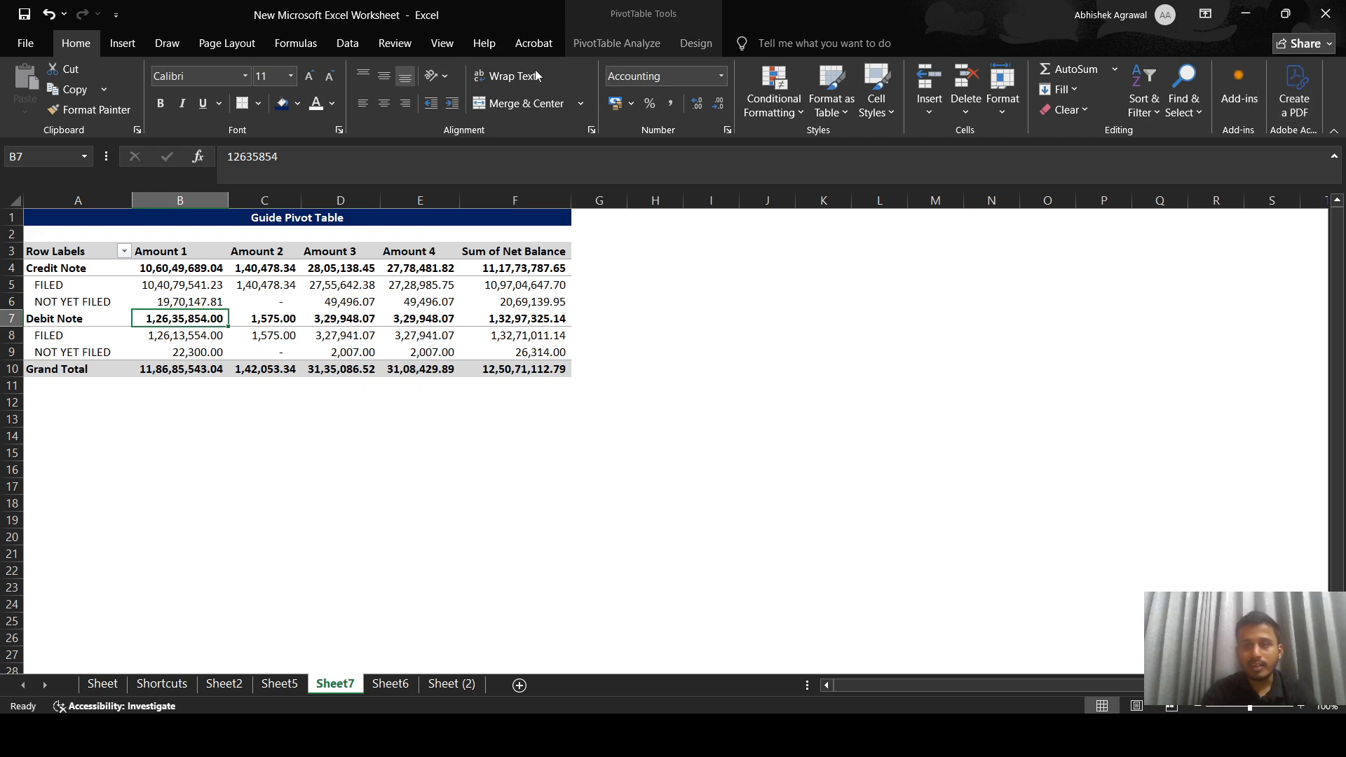
left_click(617, 43)
left_click(1203, 87)
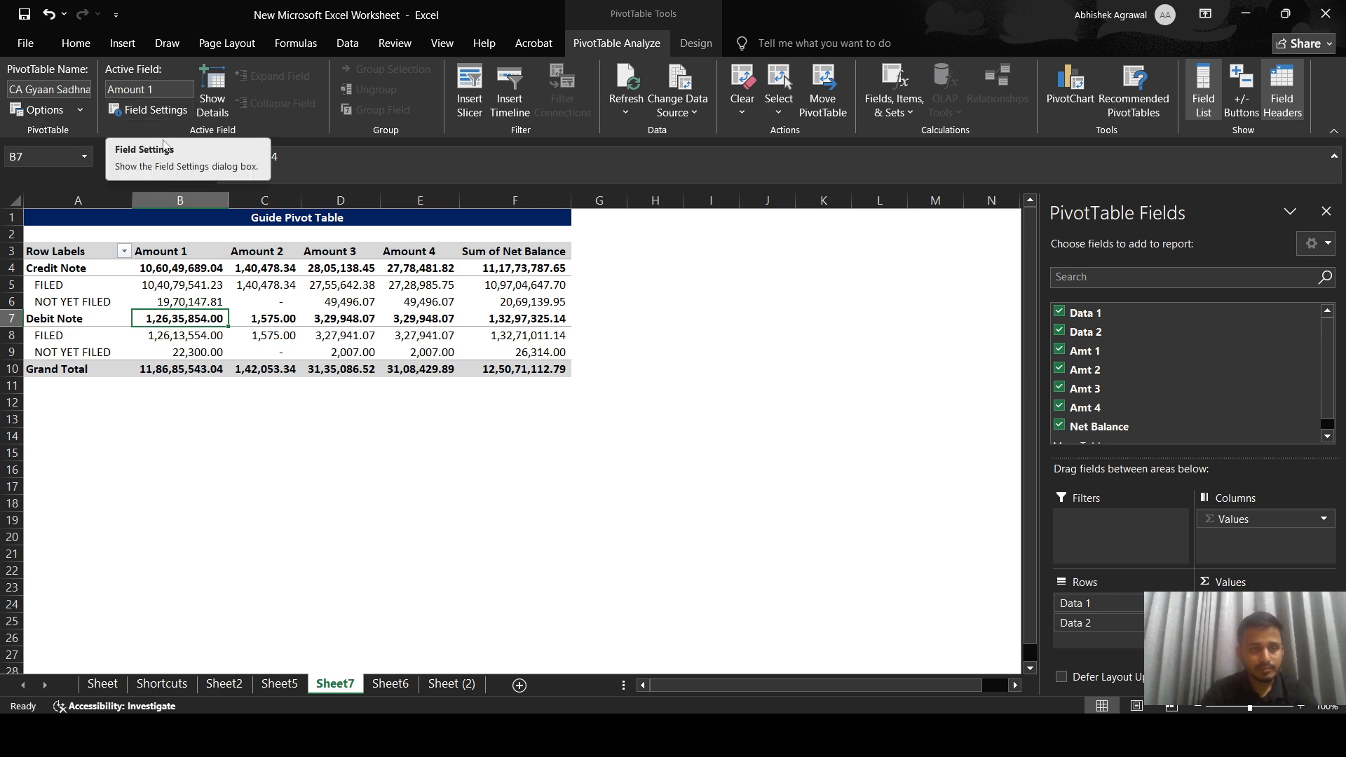
Step: Change the Amount 1 value field to summarize by Count instead of Sum
left_click(155, 112)
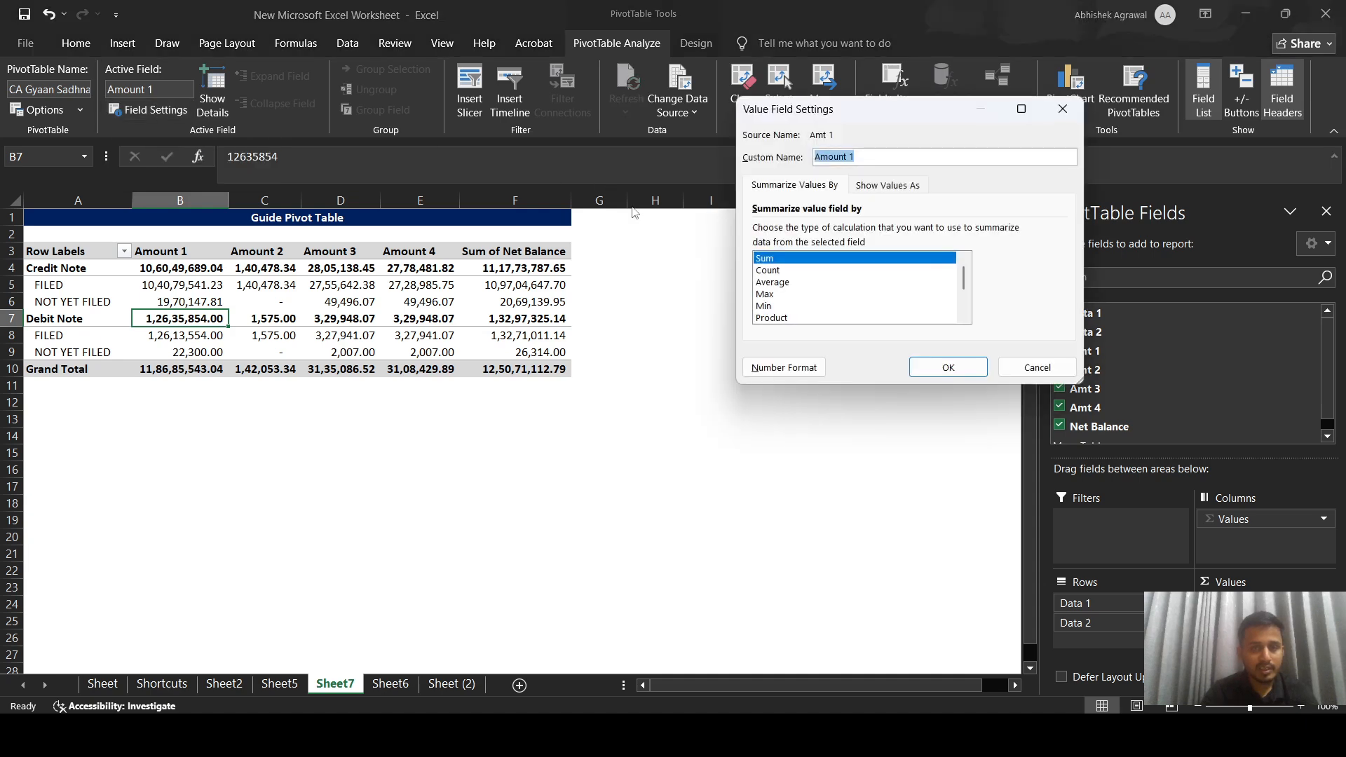
left_click(777, 283)
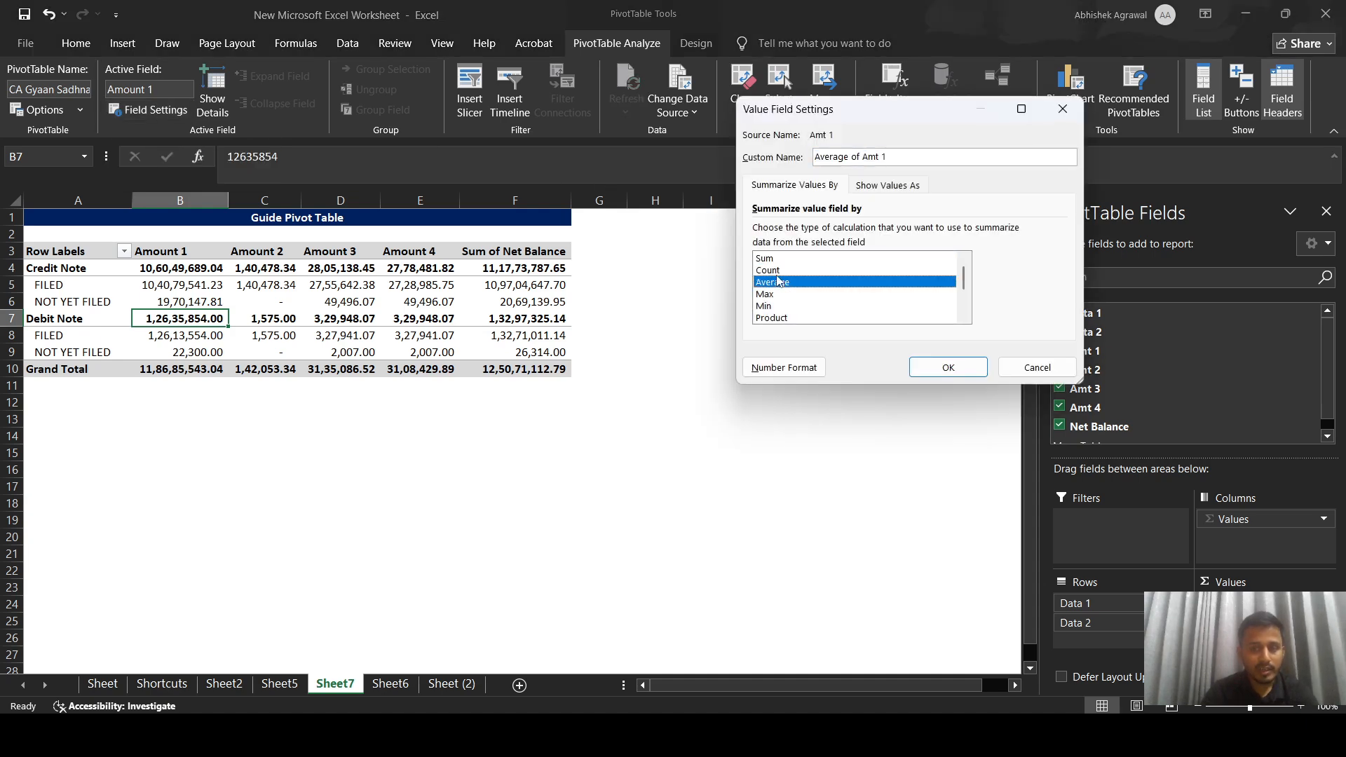
left_click(771, 270)
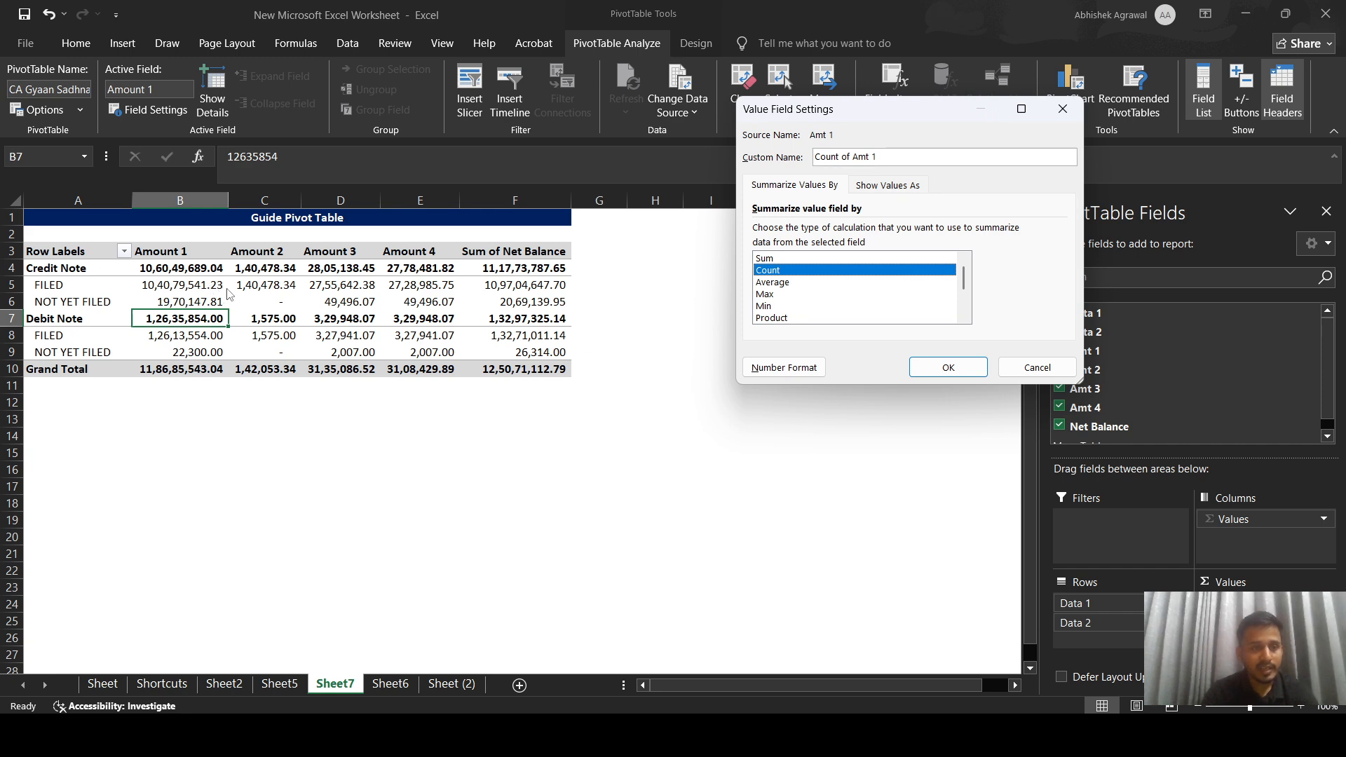
left_click(947, 368)
Step: Examine the Amt 1 counts for FILED and NOT YET FILED under both note types and compare them with the grand total
left_click_drag(185, 286, 195, 301)
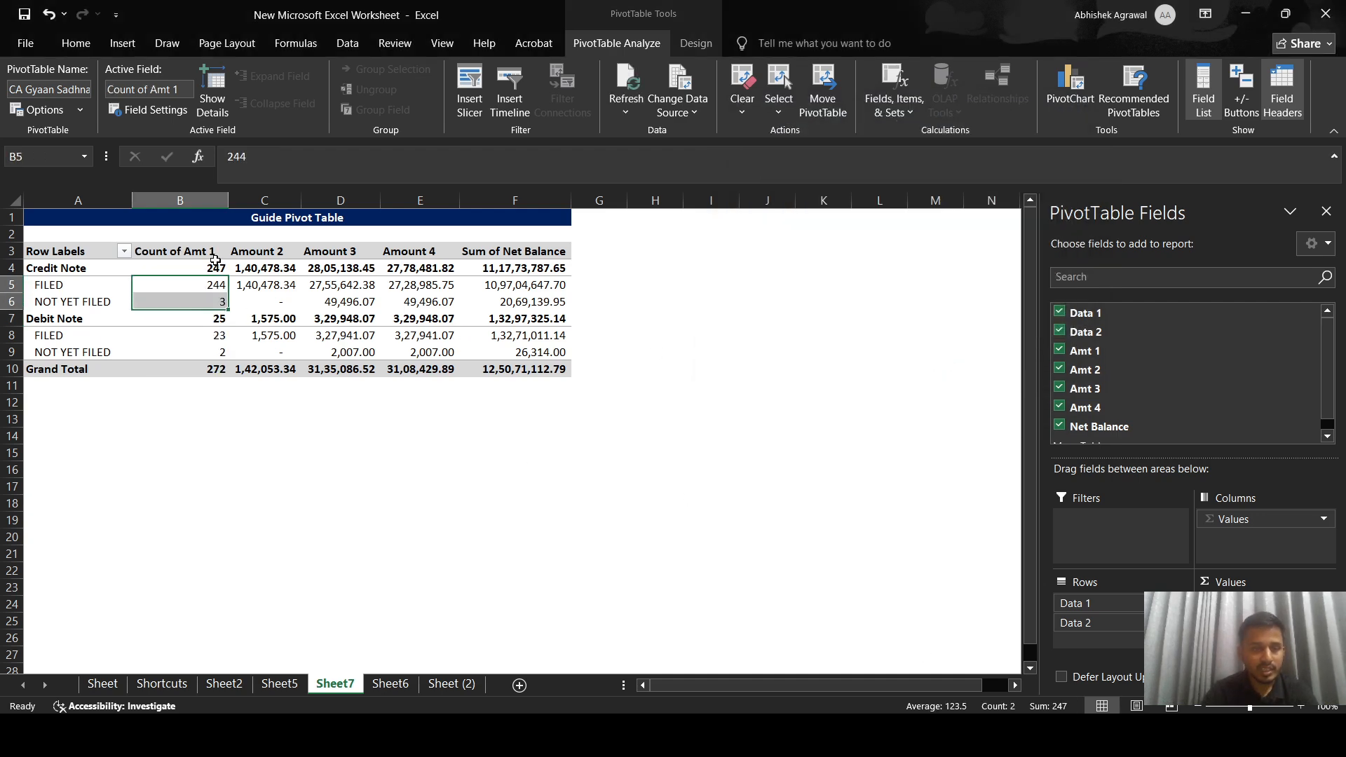
left_click_drag(54, 284, 171, 294)
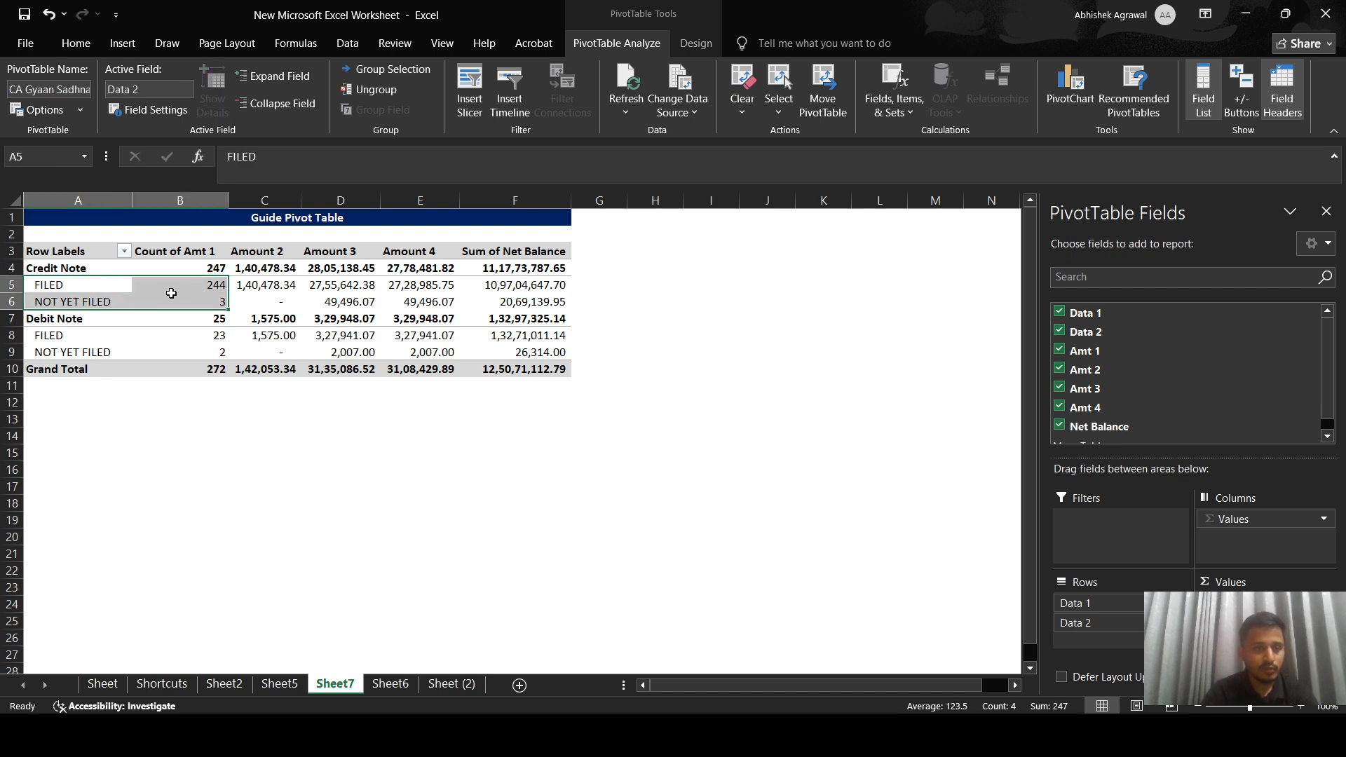
left_click(93, 301)
left_click_drag(89, 292, 186, 337)
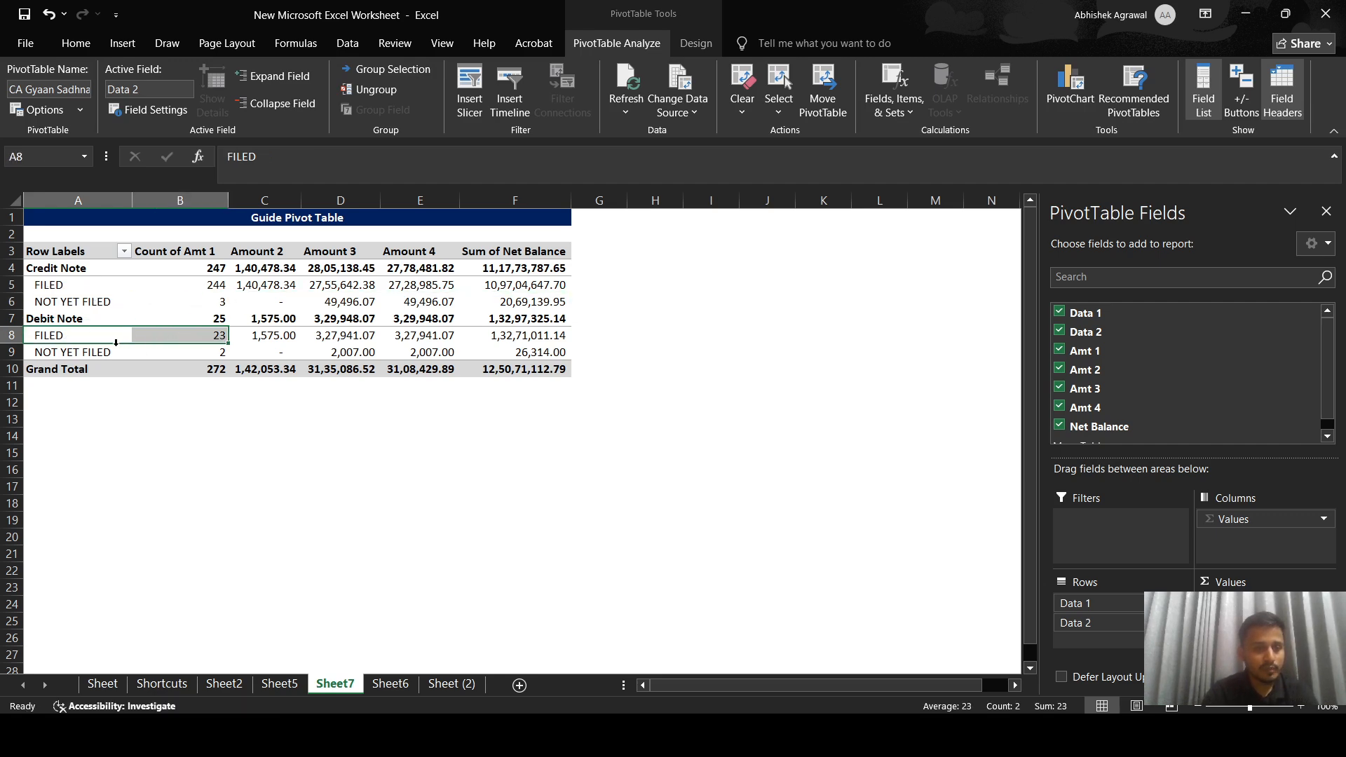
left_click(221, 342)
left_click_drag(221, 341, 221, 352)
left_click(212, 303, "ctrl")
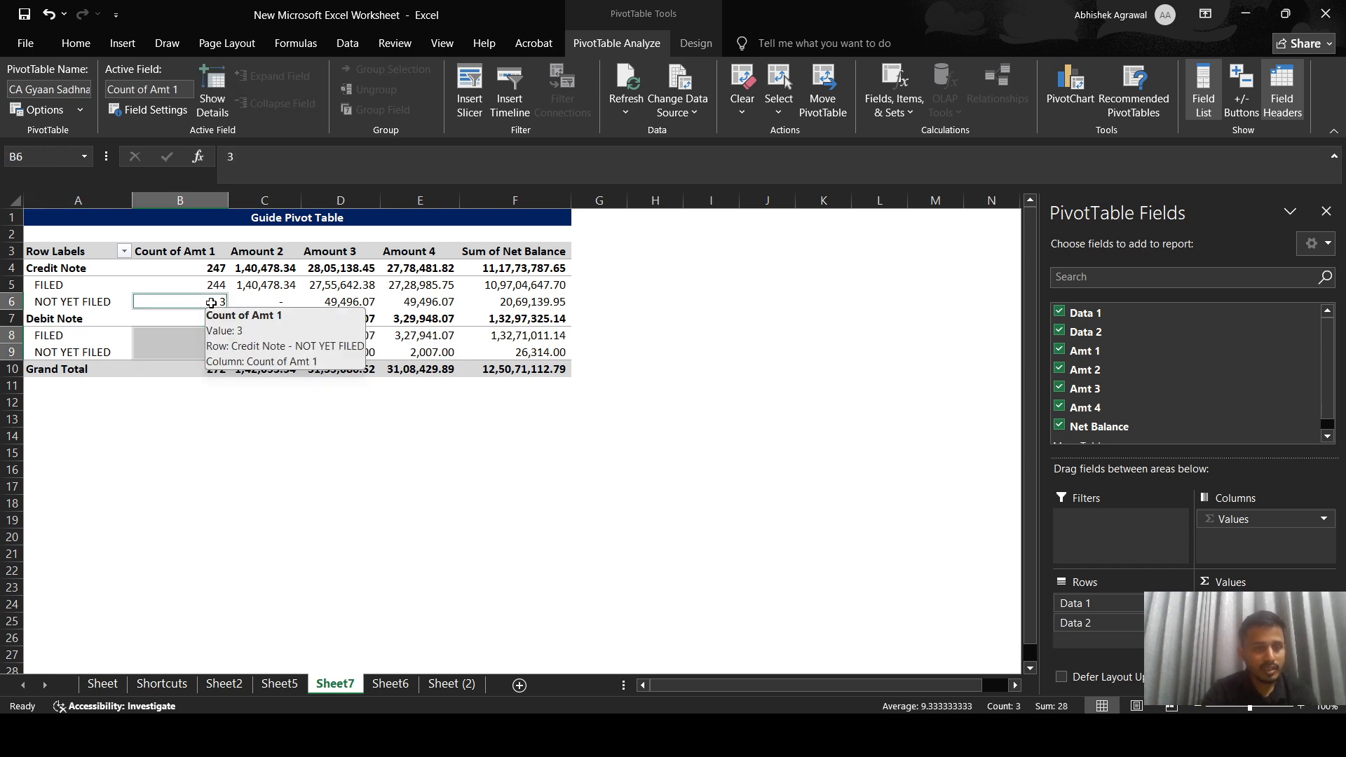
left_click(209, 290, "ctrl")
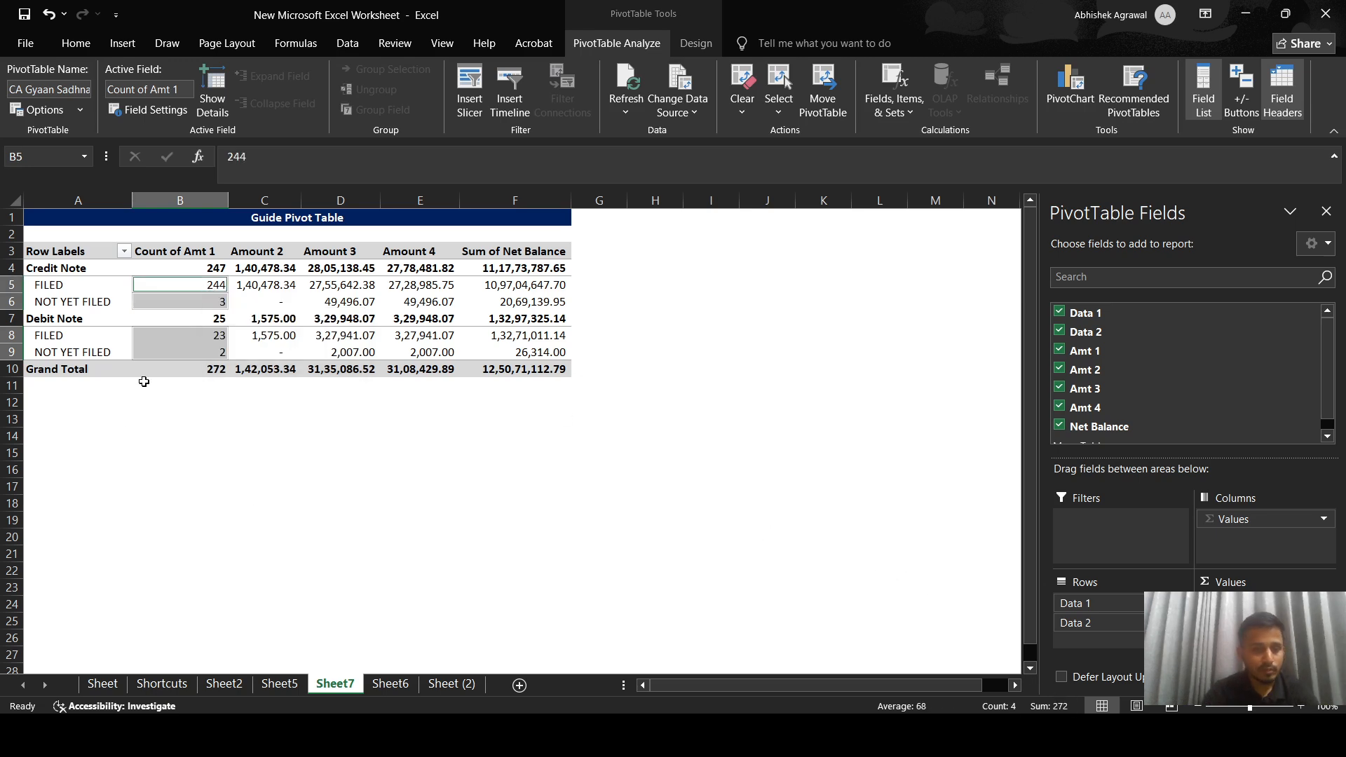
left_click(201, 371)
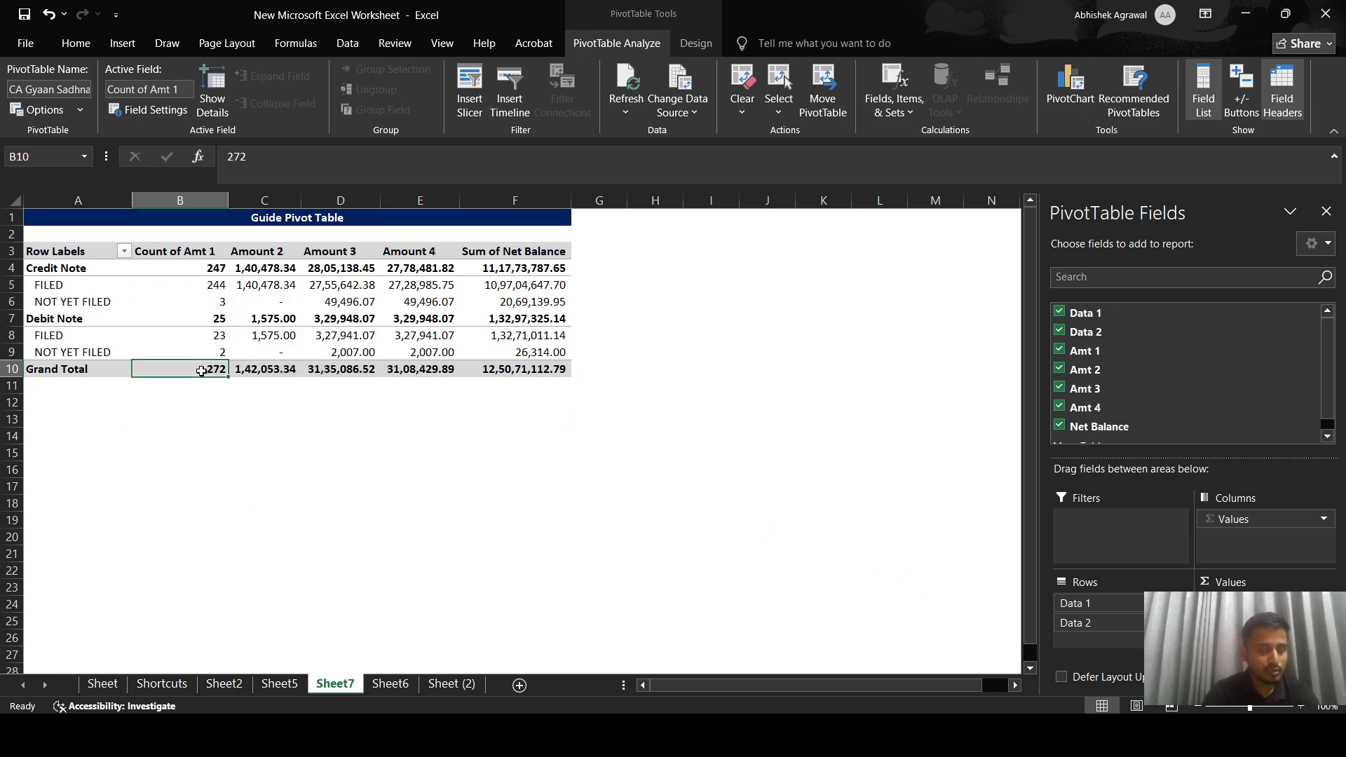
Step: Set the Amt 1 value field back to summarize by Sum
left_click(194, 300)
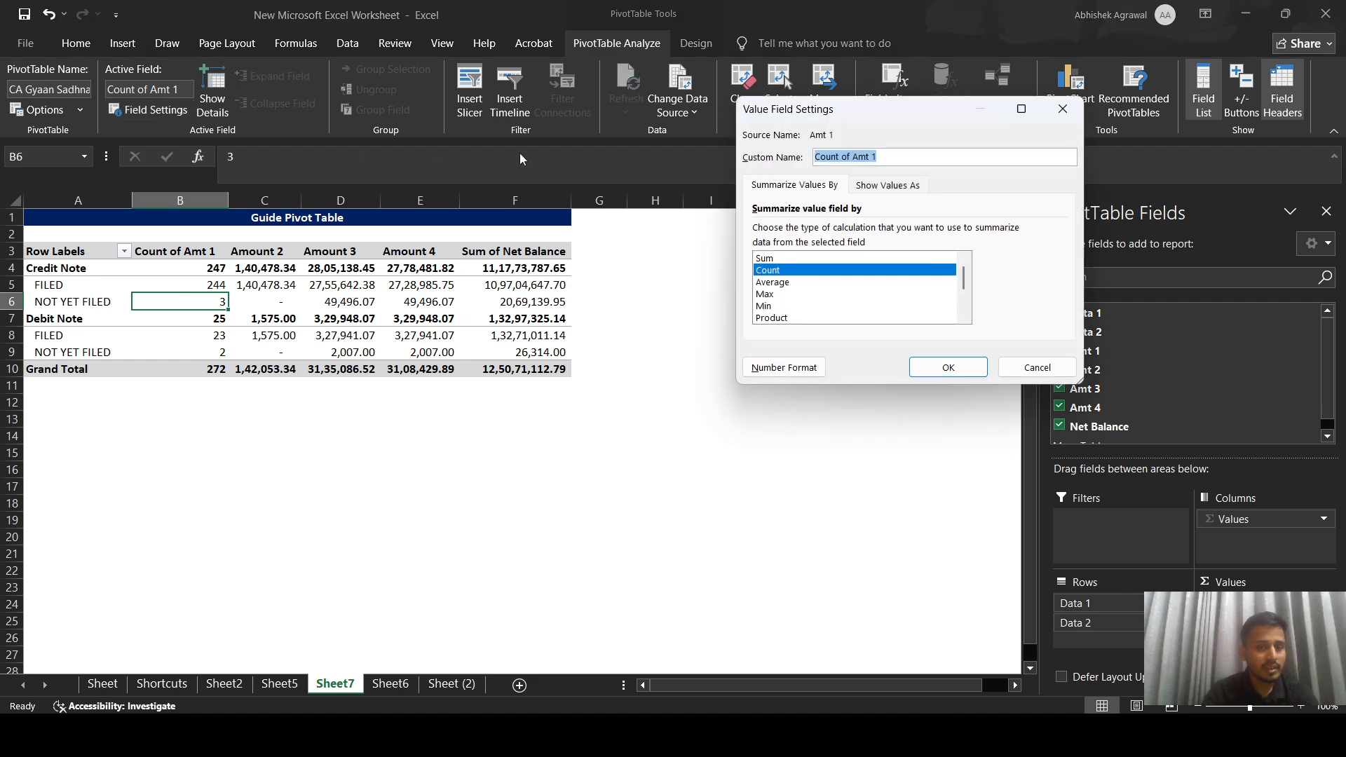
left_click(818, 258)
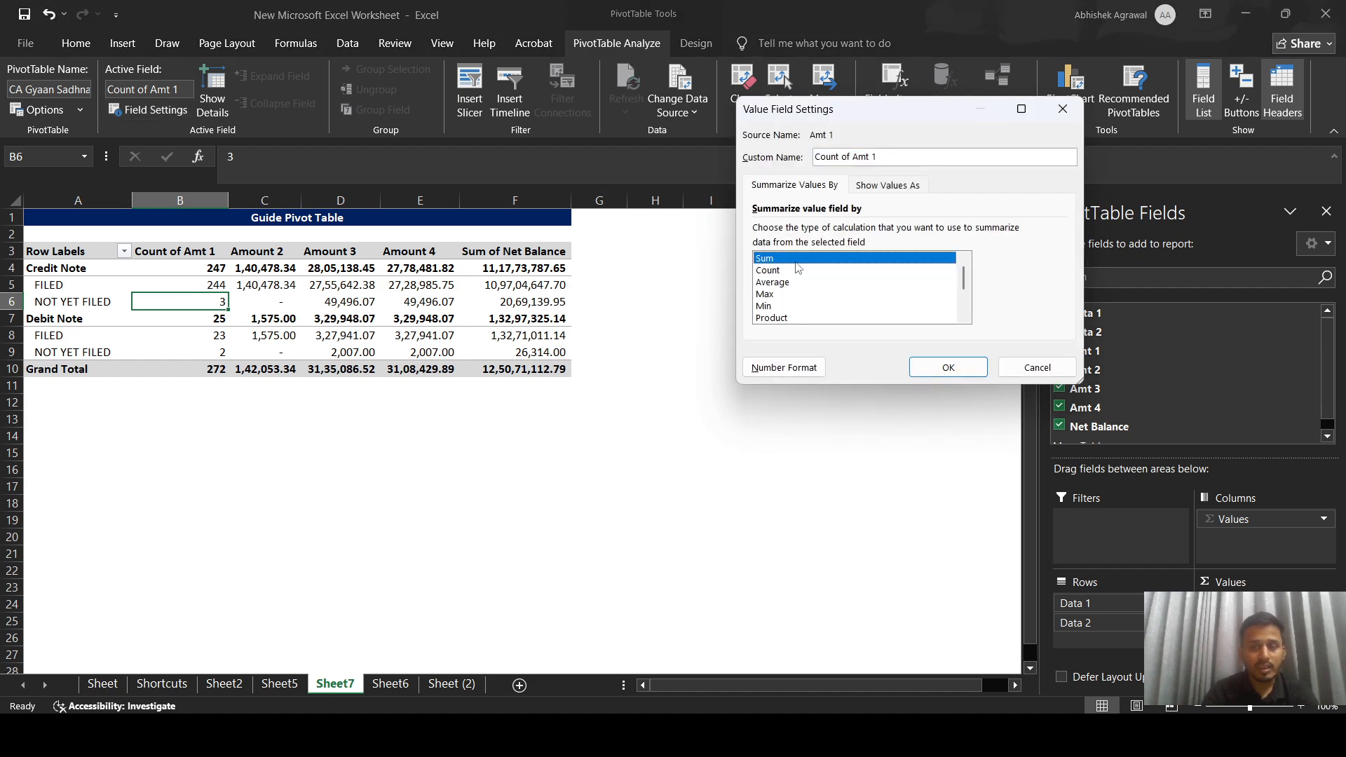
left_click(944, 371)
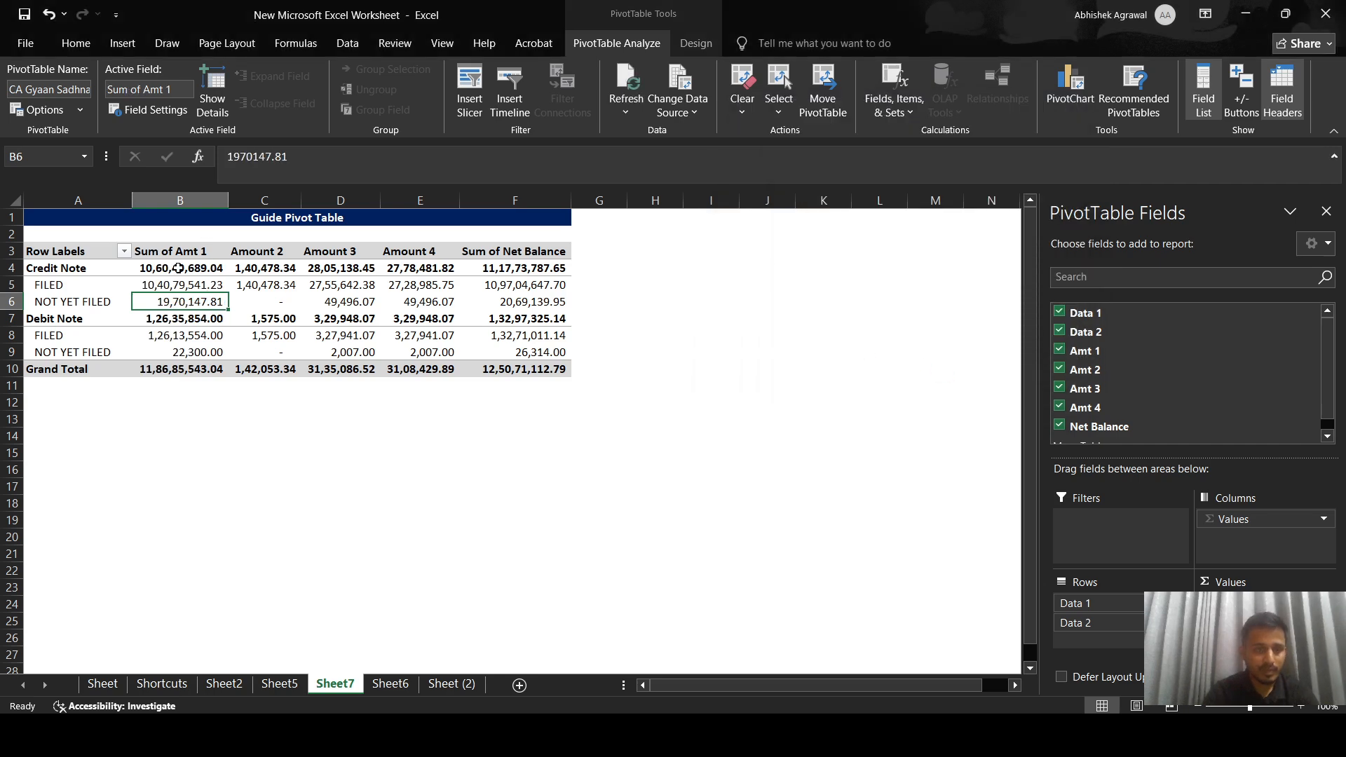
Step: Format the Sum of Amt 1 field as Number with 4 decimal places and widen column B slightly
right_click(176, 300)
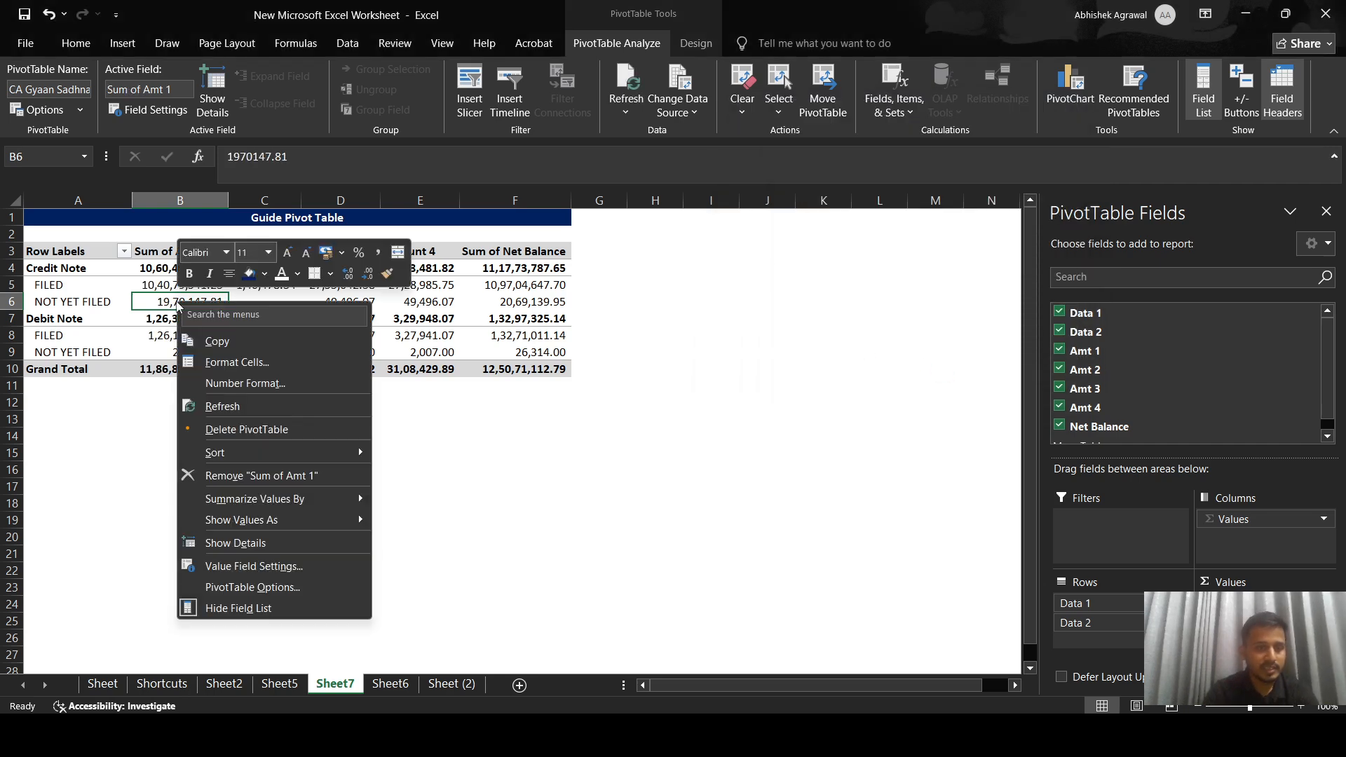
left_click(131, 112)
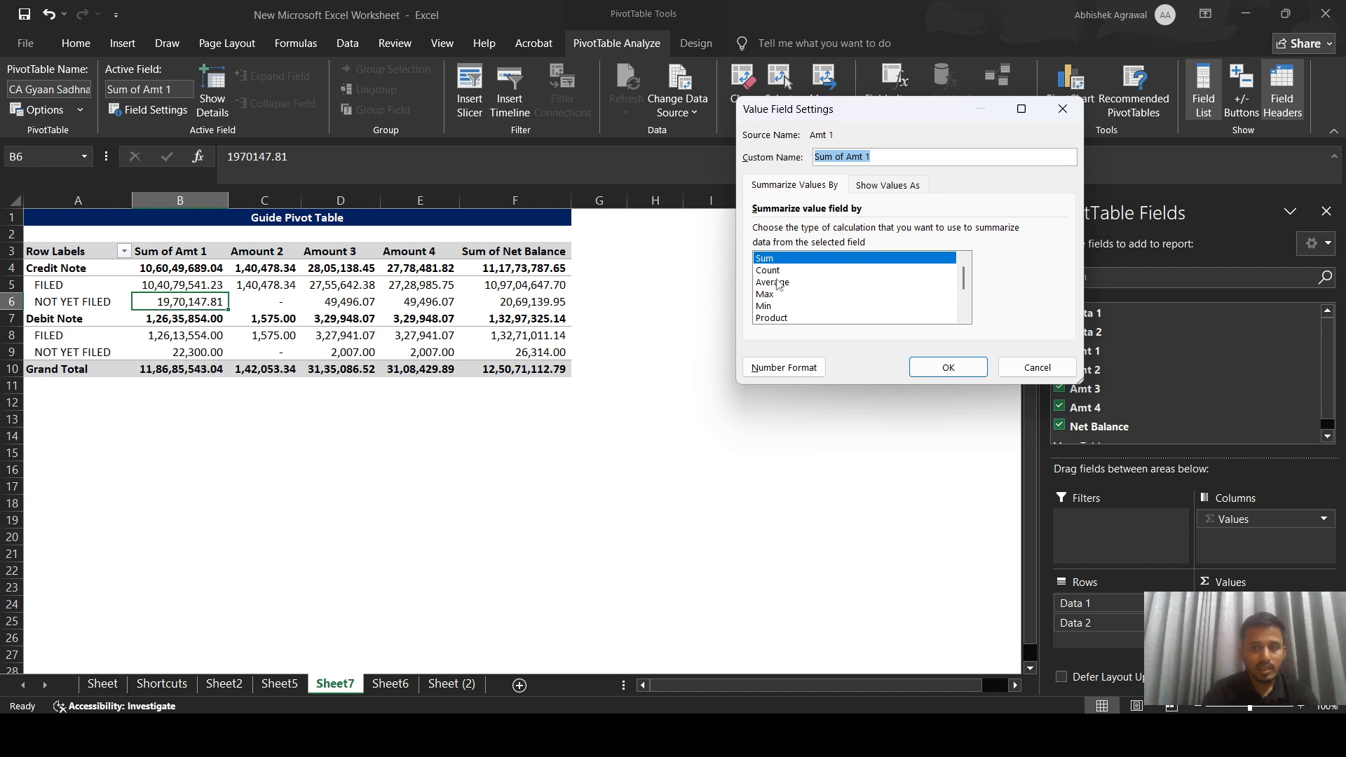
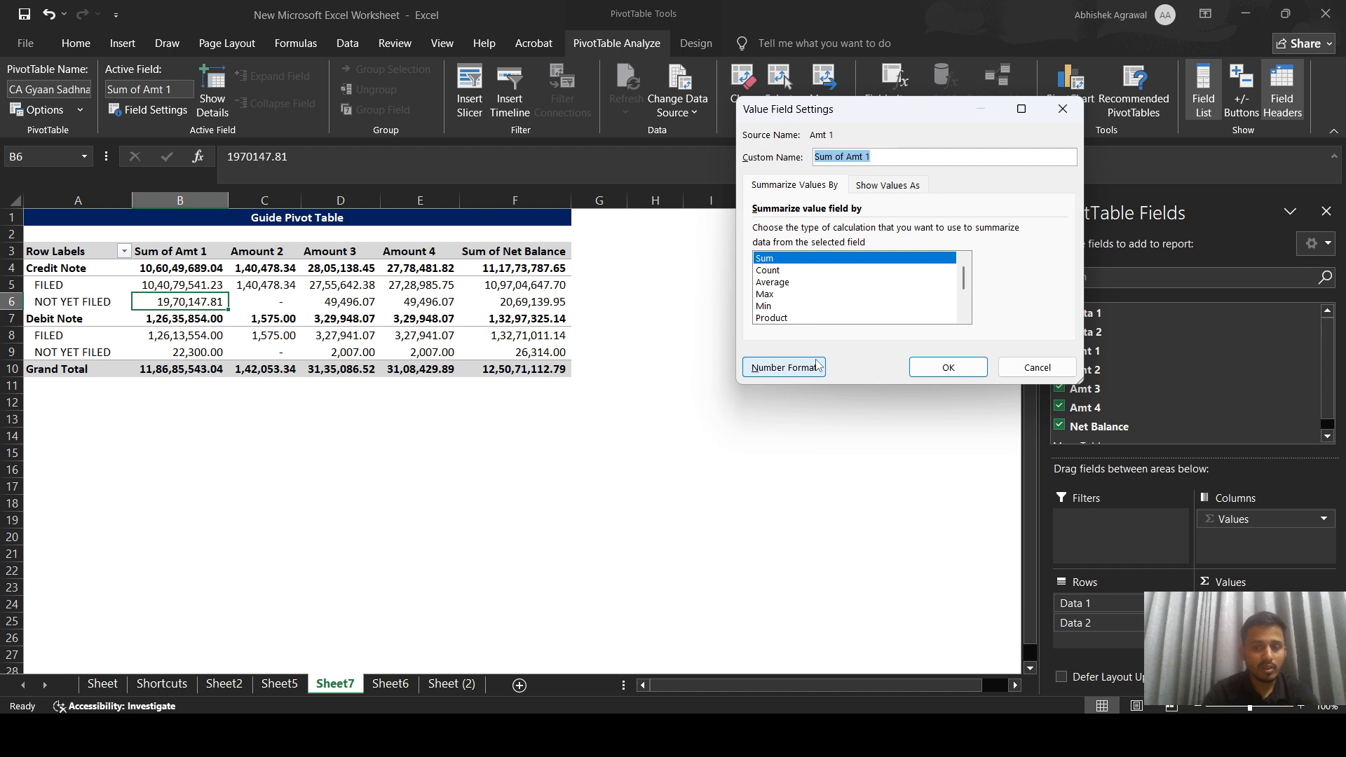
left_click(767, 370)
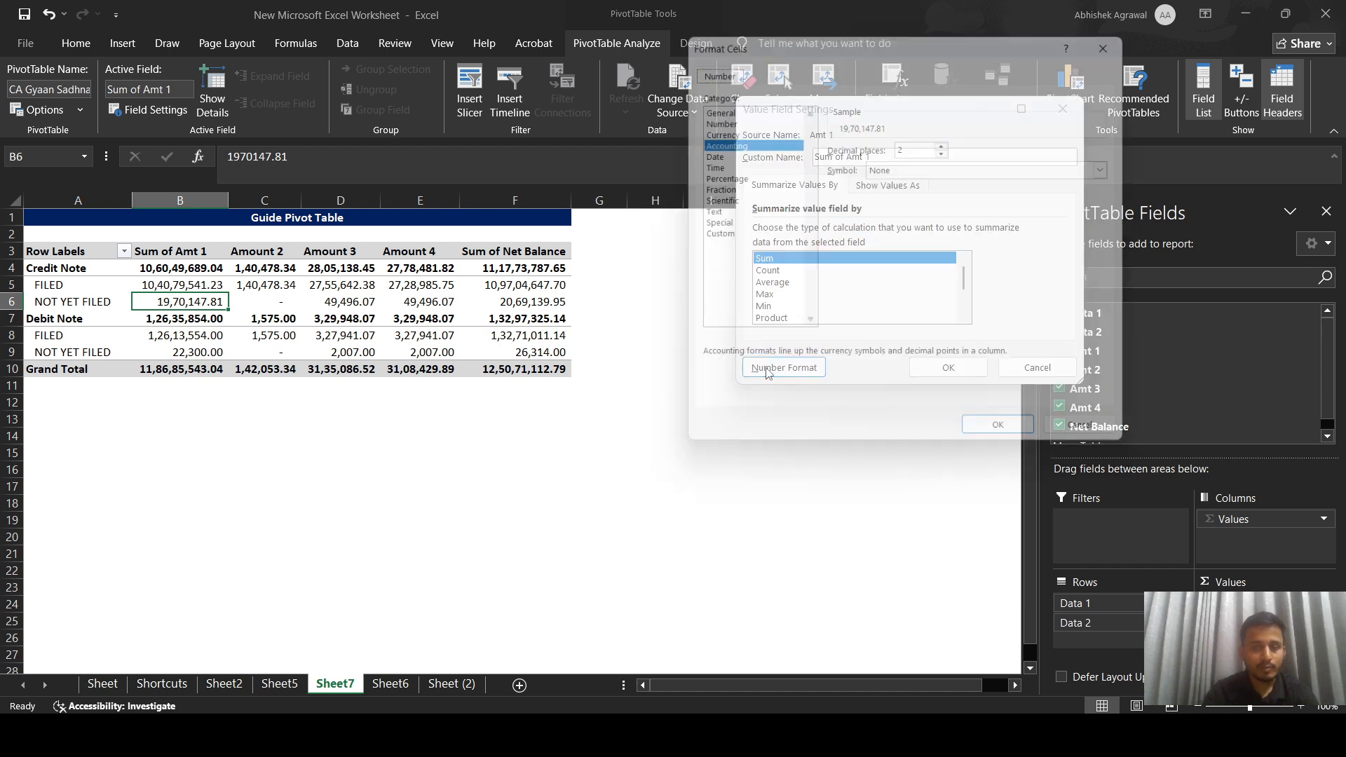
left_click(720, 117)
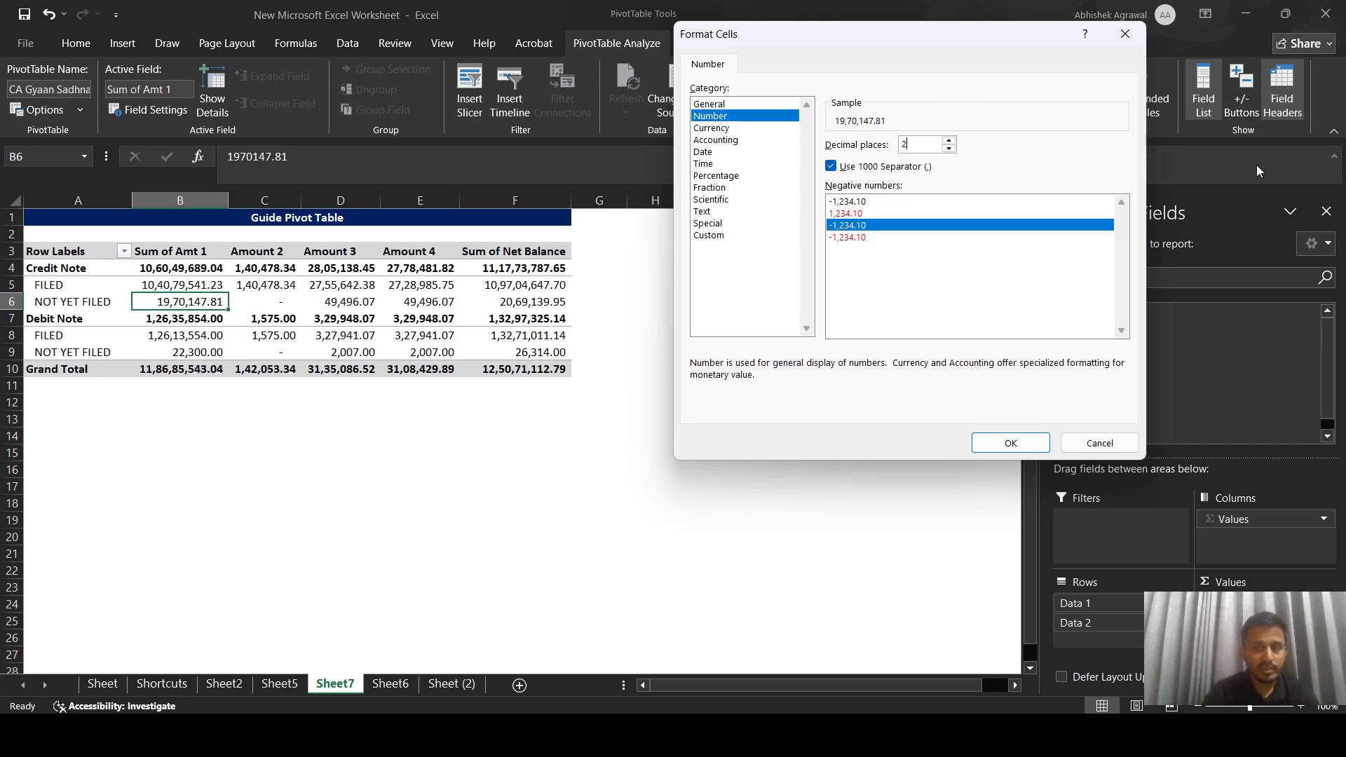
key("Up")
key("Up")
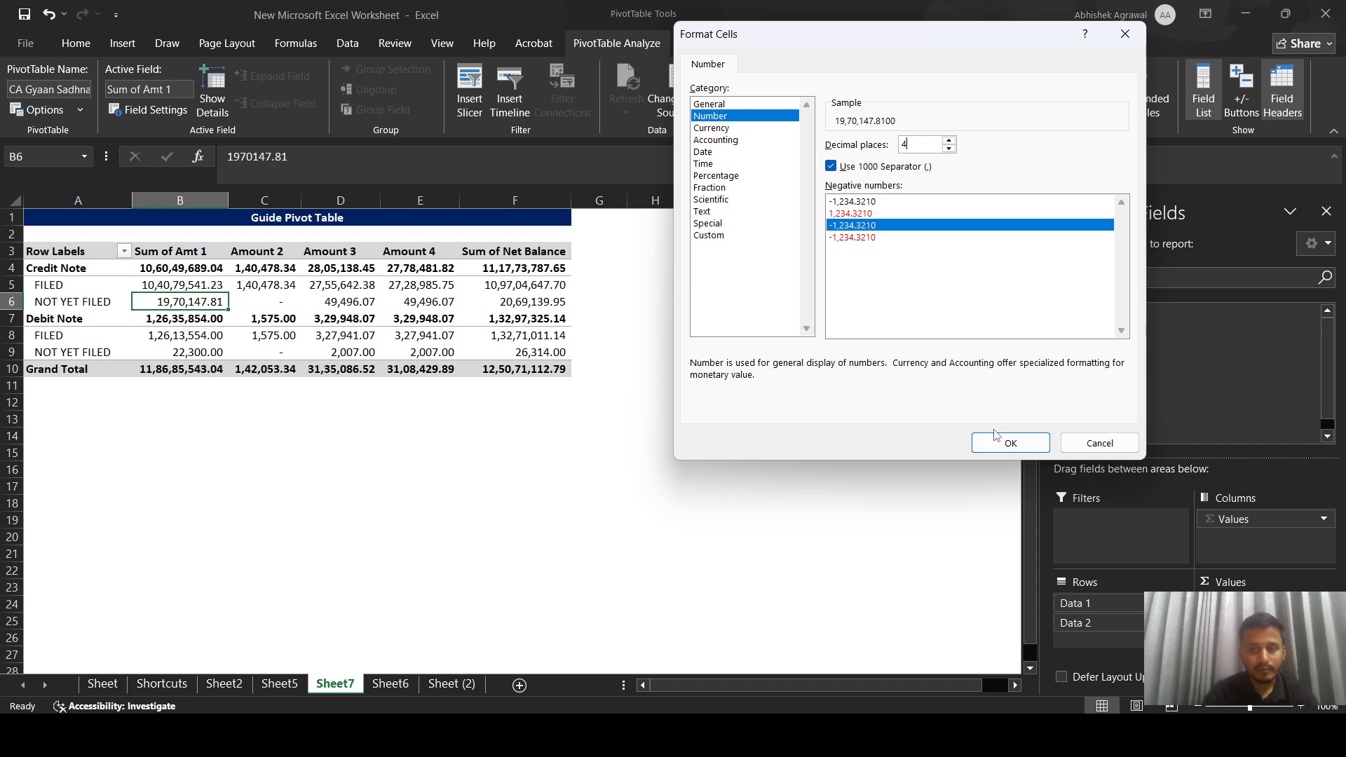
left_click(1010, 442)
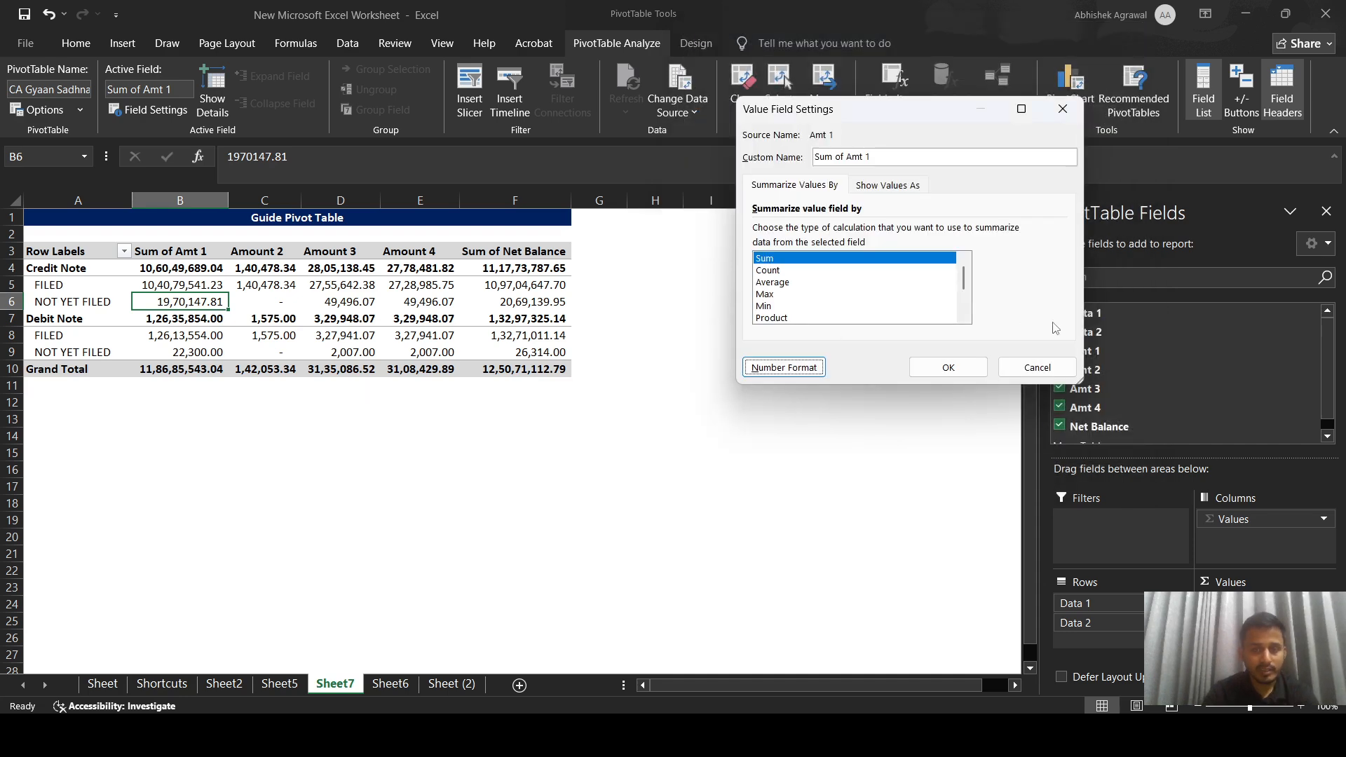
left_click(948, 367)
left_click_drag(229, 201, 239, 201)
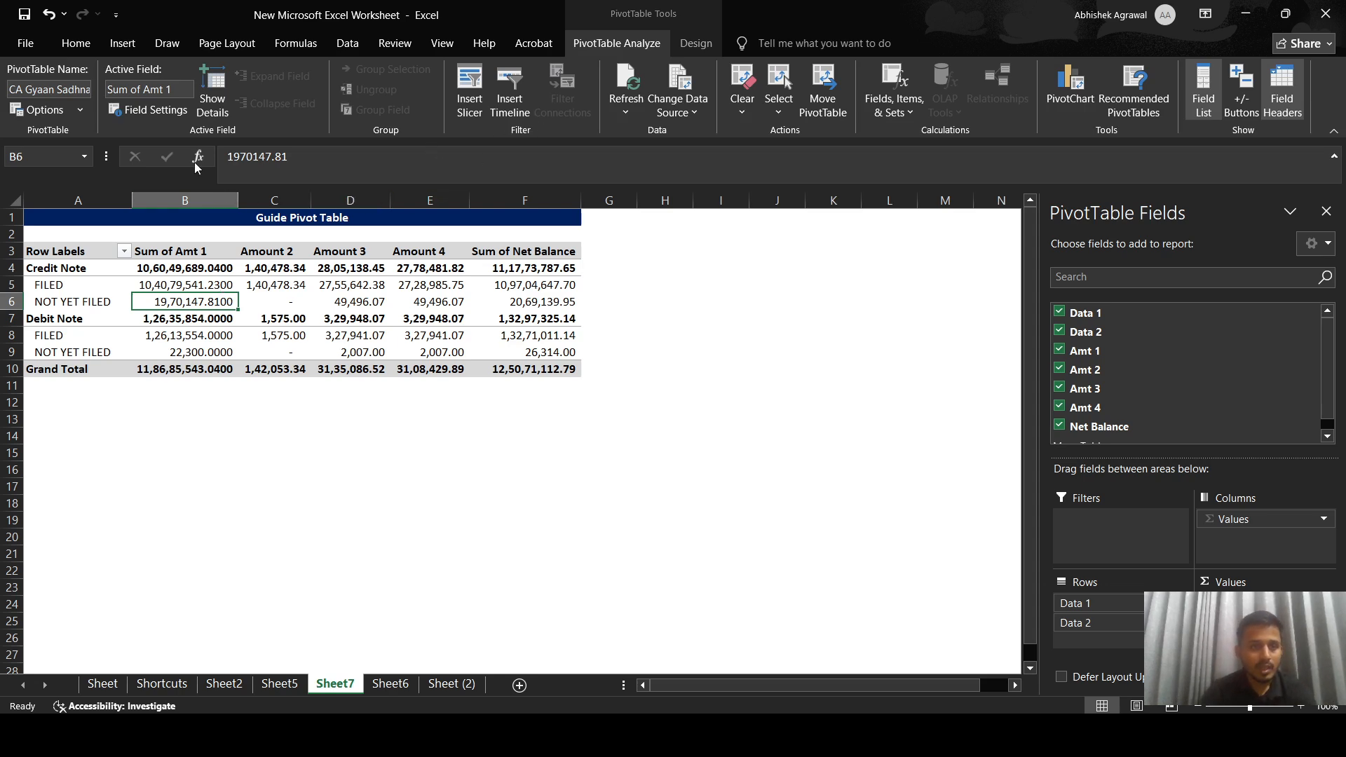
left_click(144, 109)
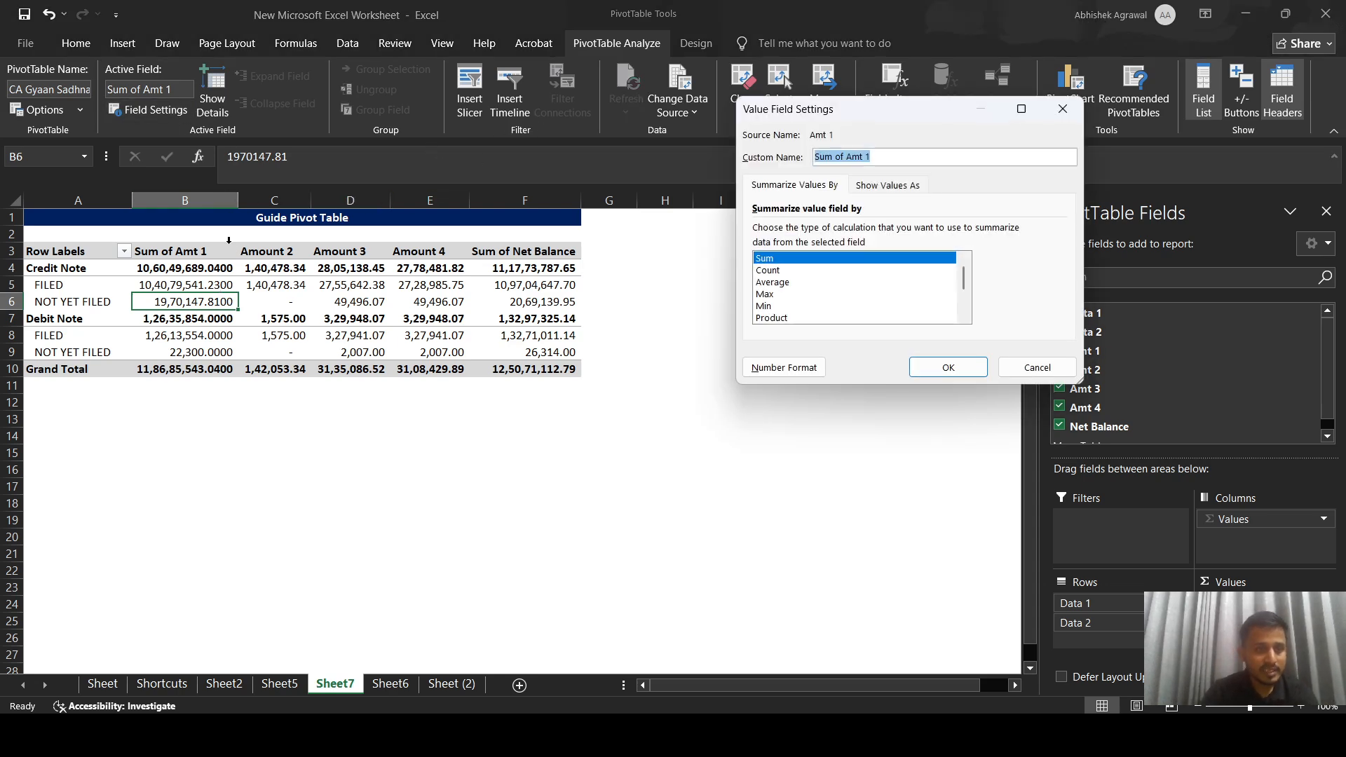
key("Escape")
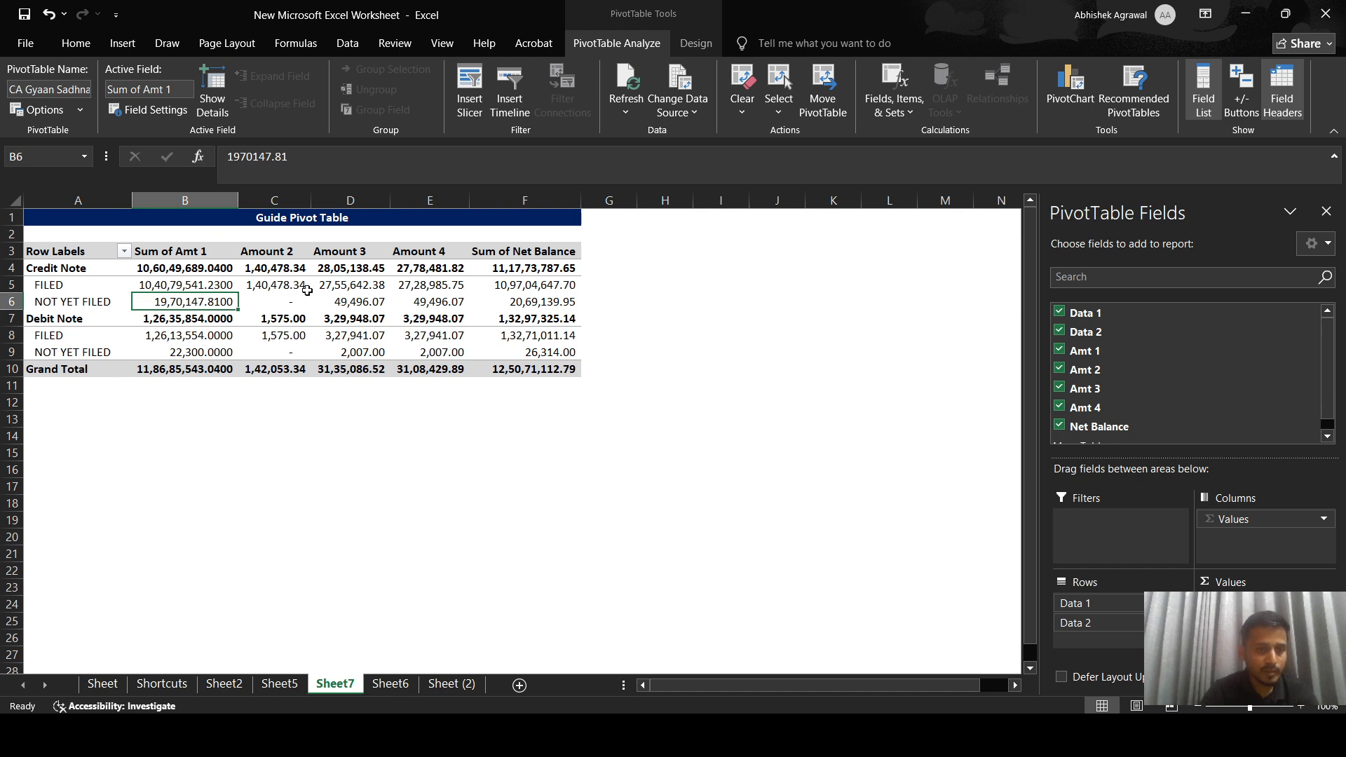
left_click_drag(350, 284, 540, 302)
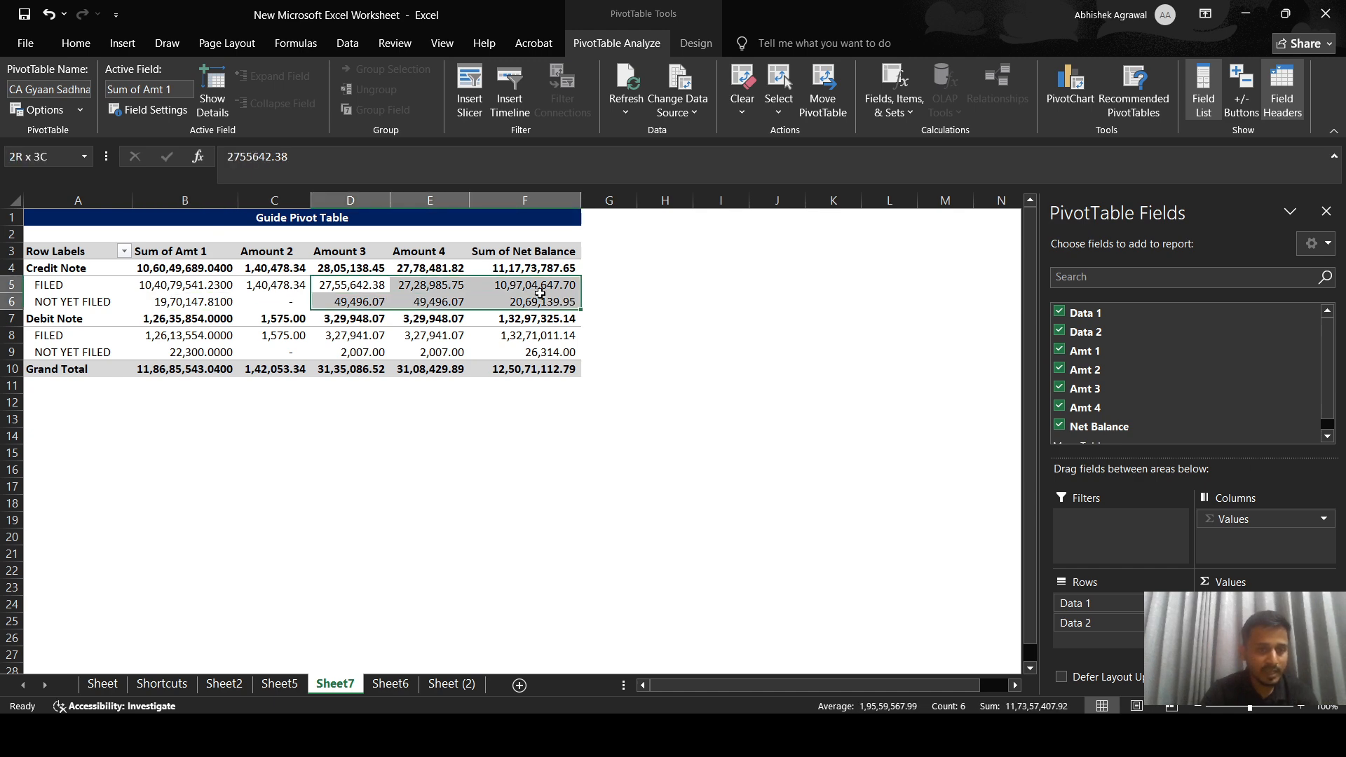
Step: Set the Sum of Amt 1 field's number format to 2 decimal places
left_click(207, 284)
left_click(171, 112)
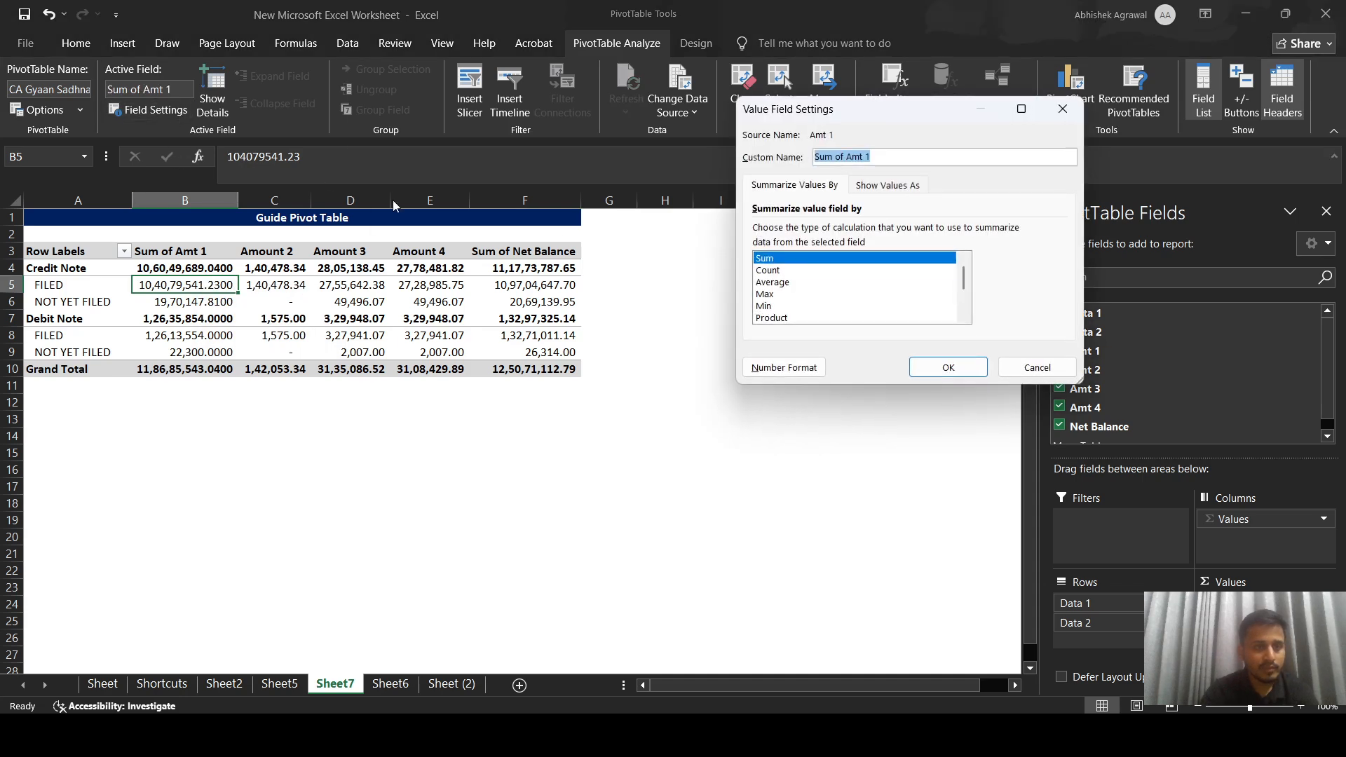
left_click(784, 367)
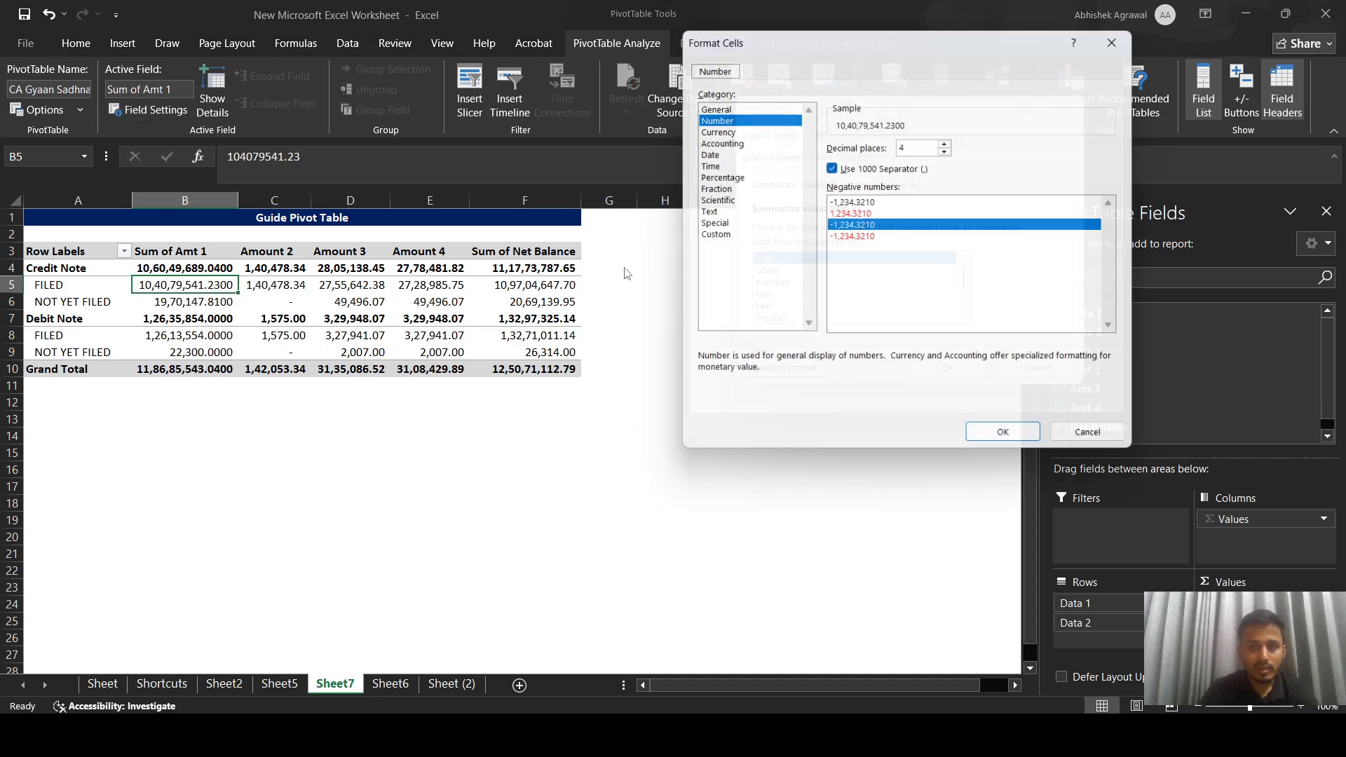
type("2")
left_click(996, 446)
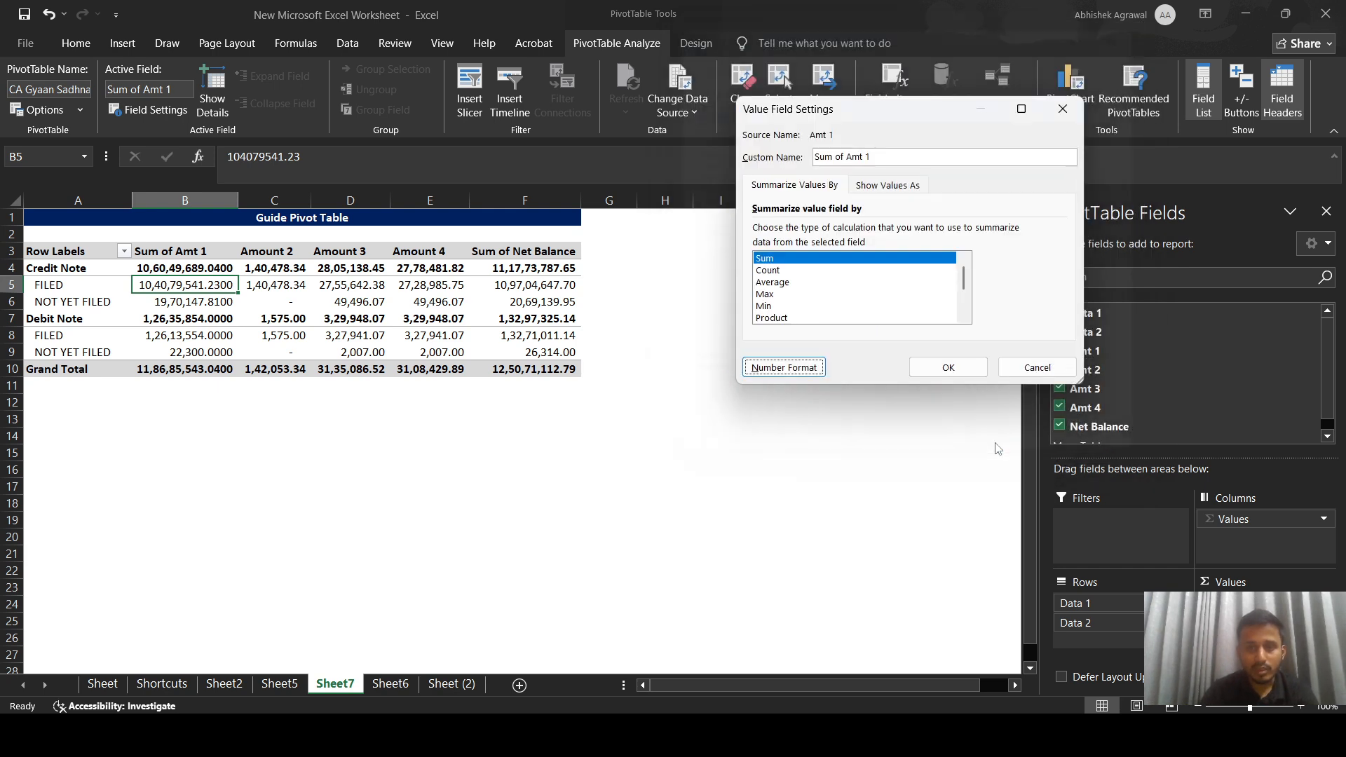
left_click(947, 367)
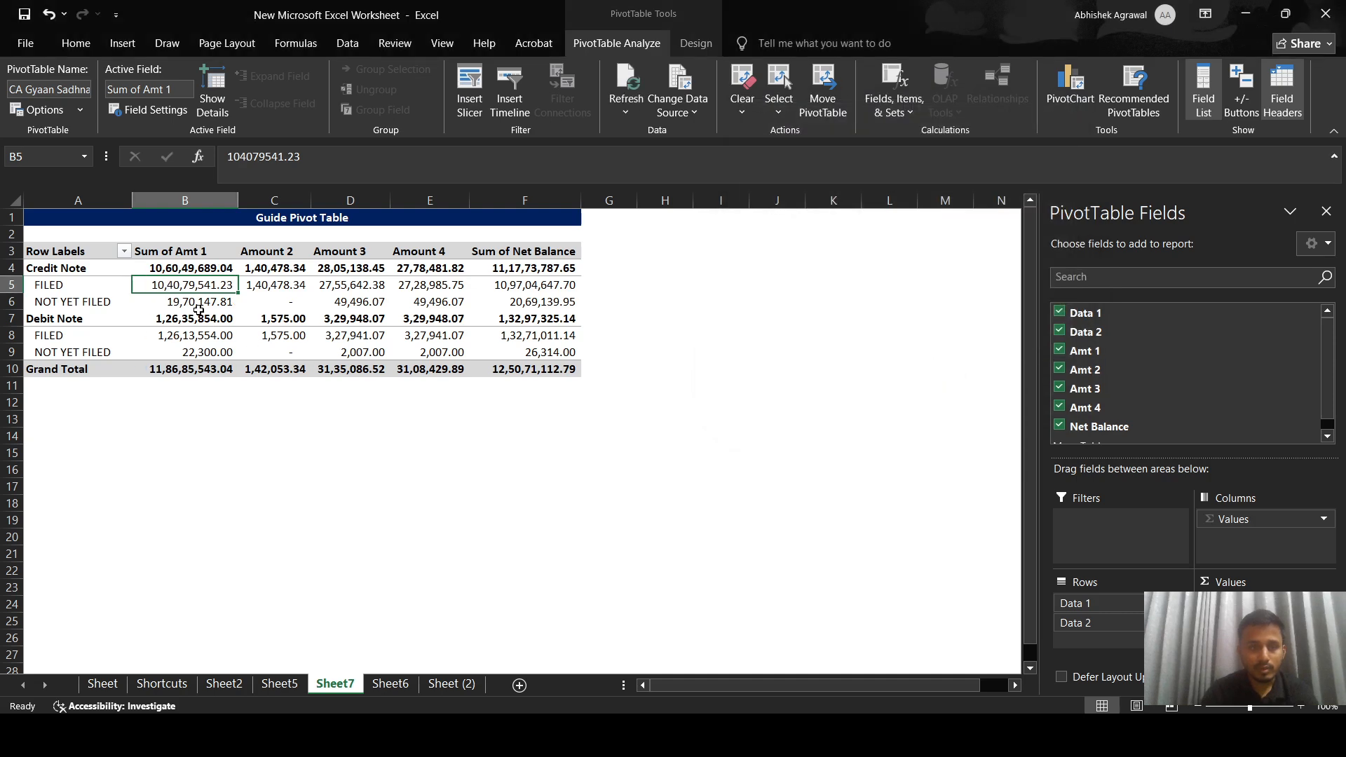
Step: Change the Amt 1 value field to summarize by Average
right_click(176, 288)
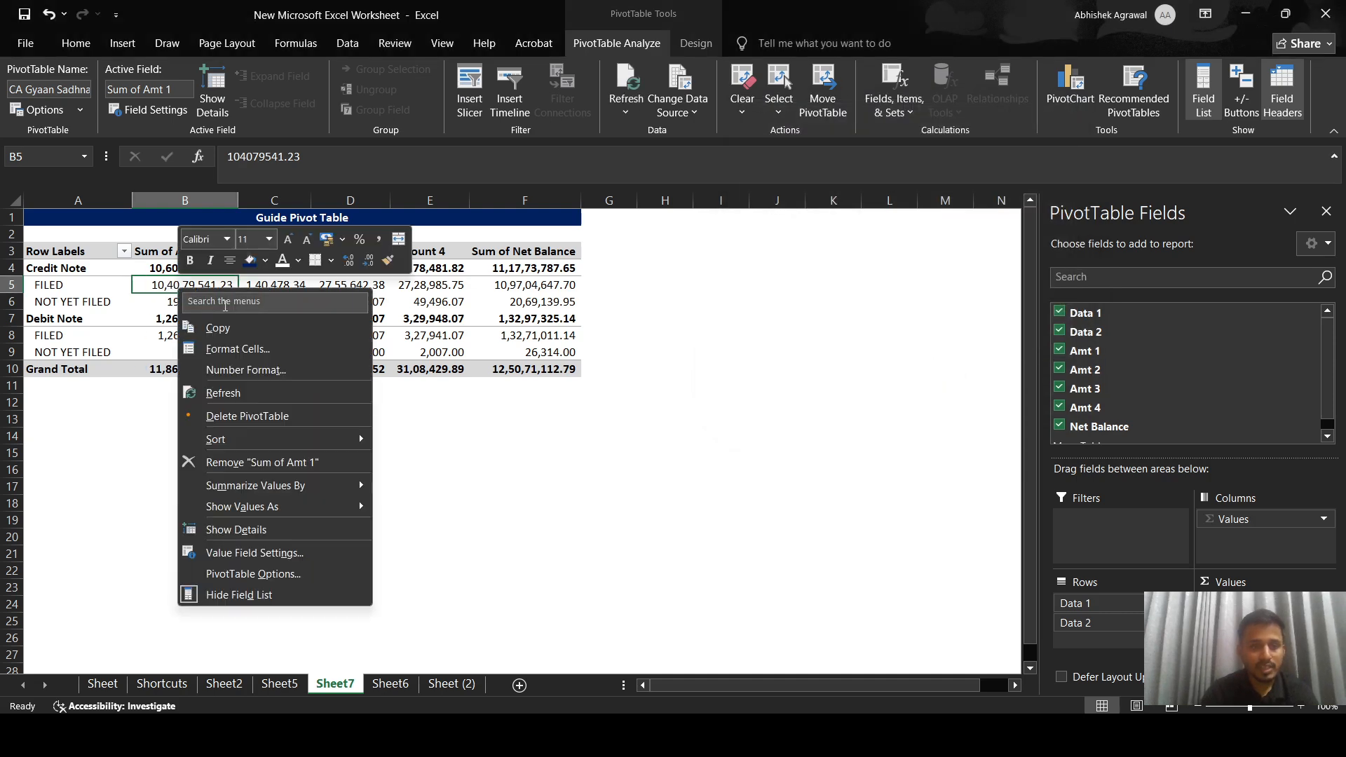
left_click(173, 105)
left_click(173, 105)
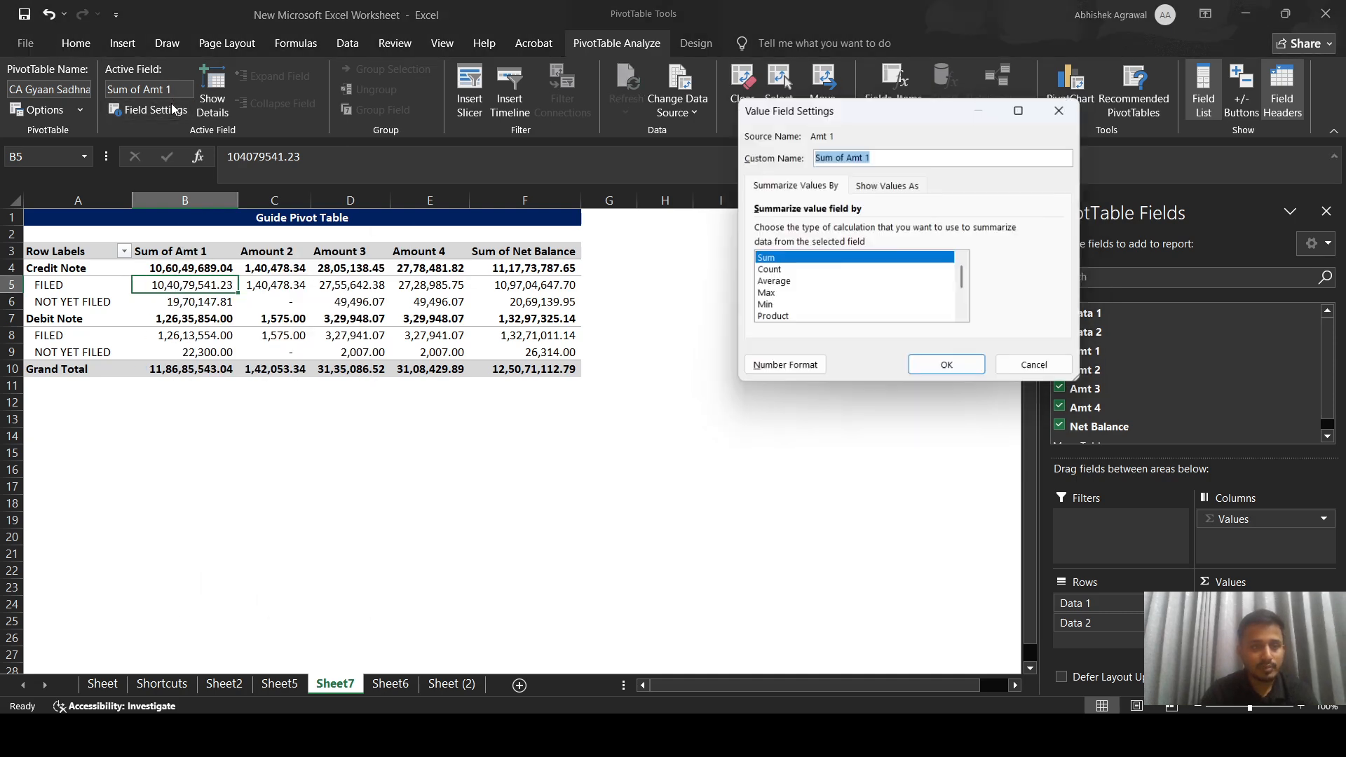
left_click(775, 282)
left_click(943, 367)
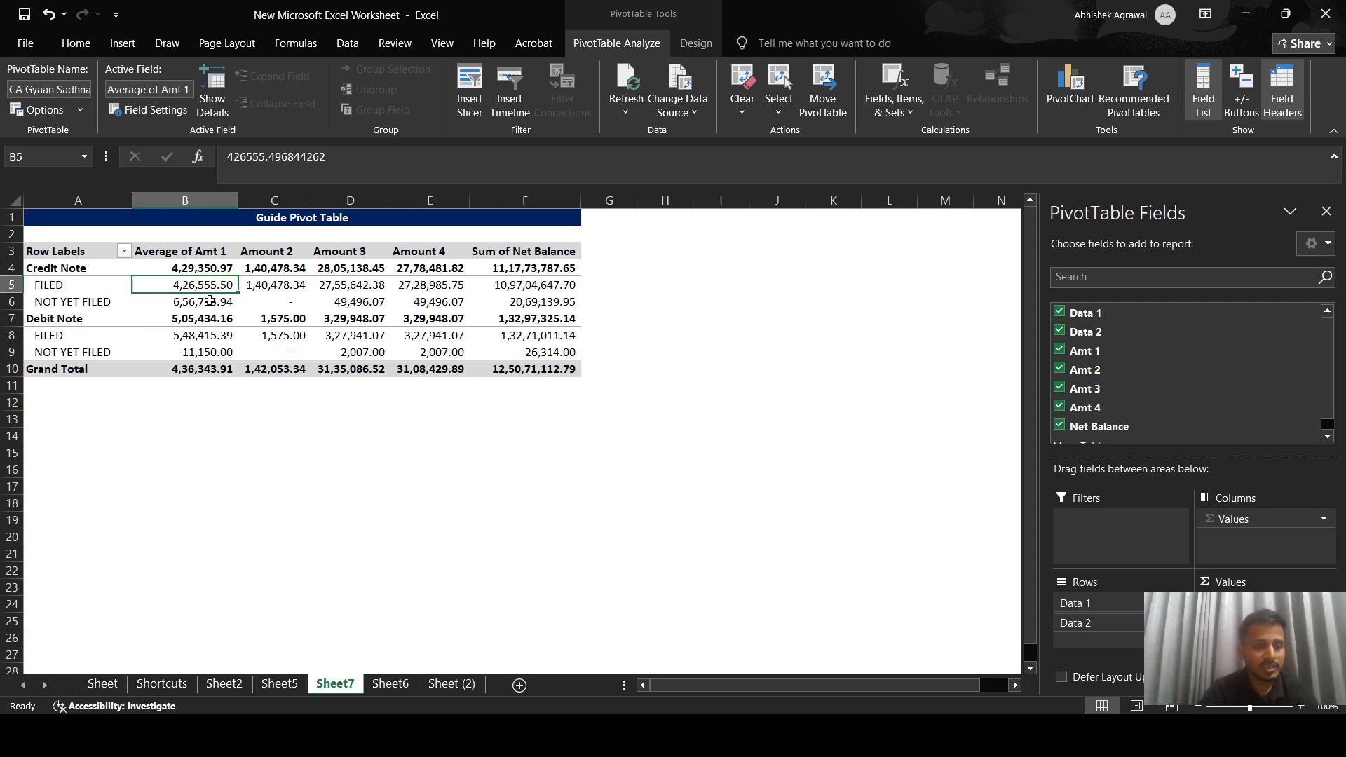
Step: Enter the FILED credit note average, 426555.50, as a plain value in cell B13
left_click(195, 415)
type("4")
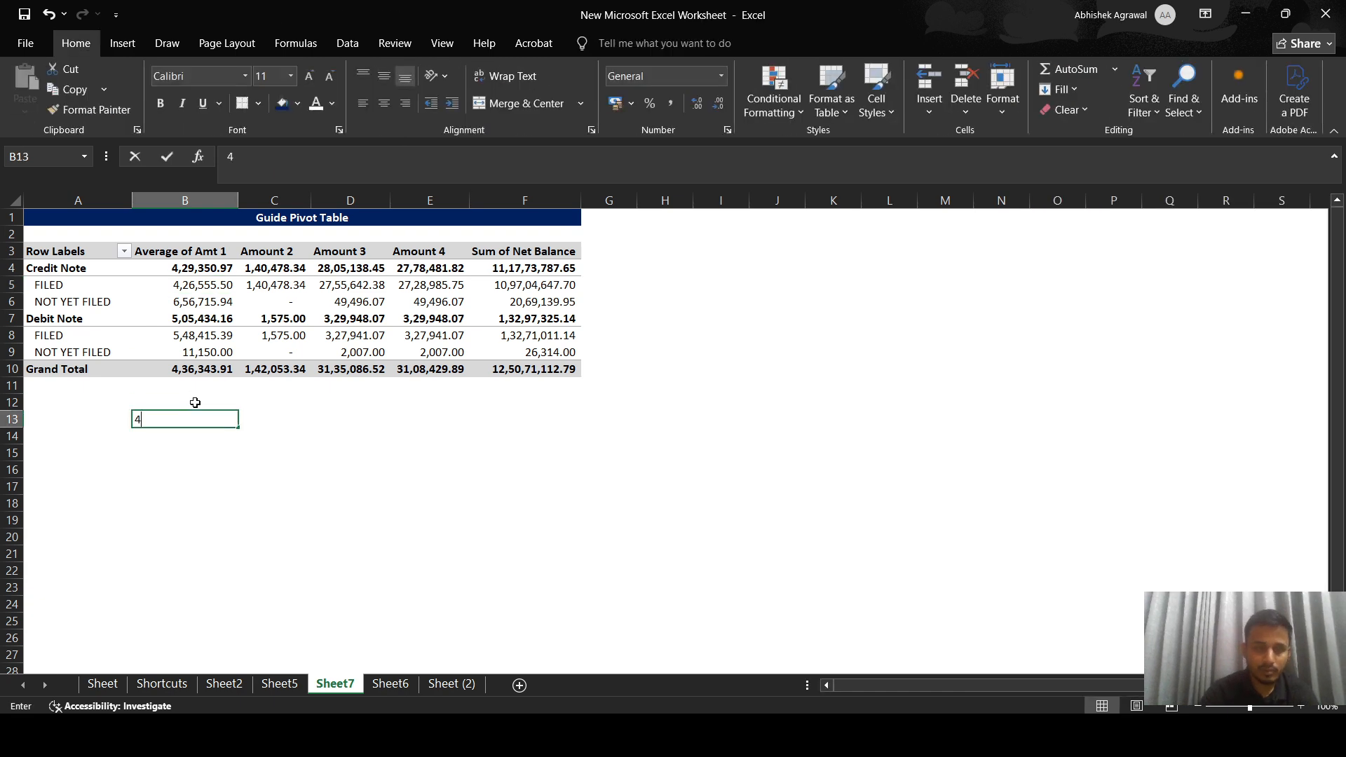
type(",26,555.50")
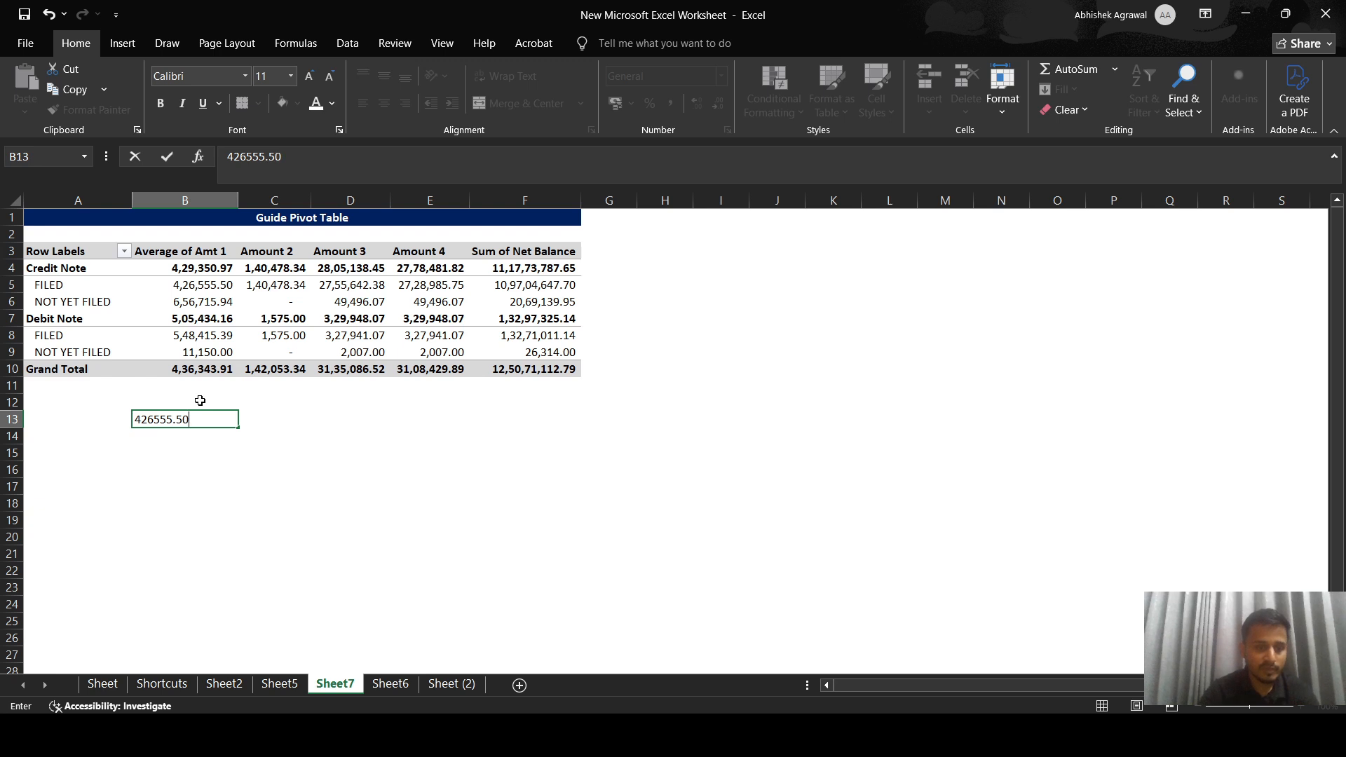
key("Return")
Step: Switch the Amt 1 value field to summarize by Count
key("Up")
key("Up")
key("Up")
key("Up")
key("Up")
key("Up")
key("Up")
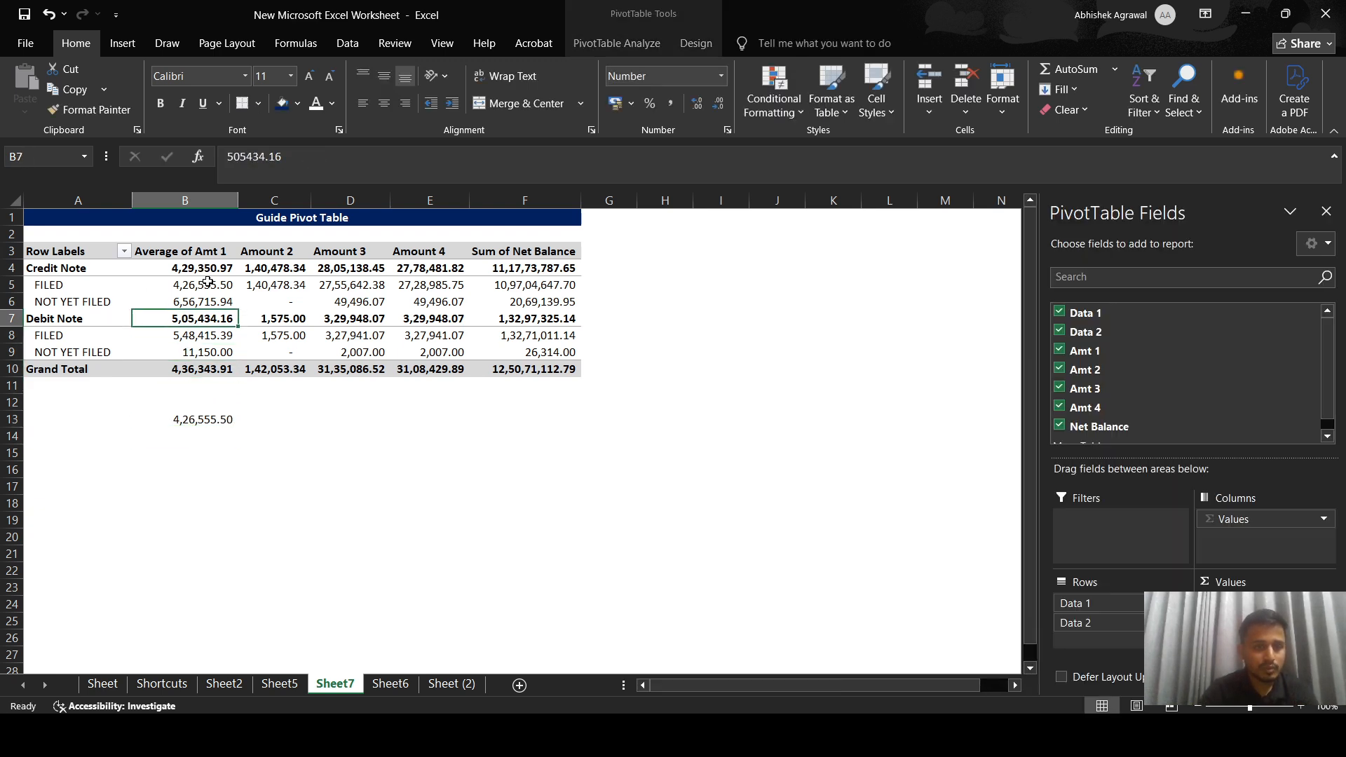
left_click(207, 284)
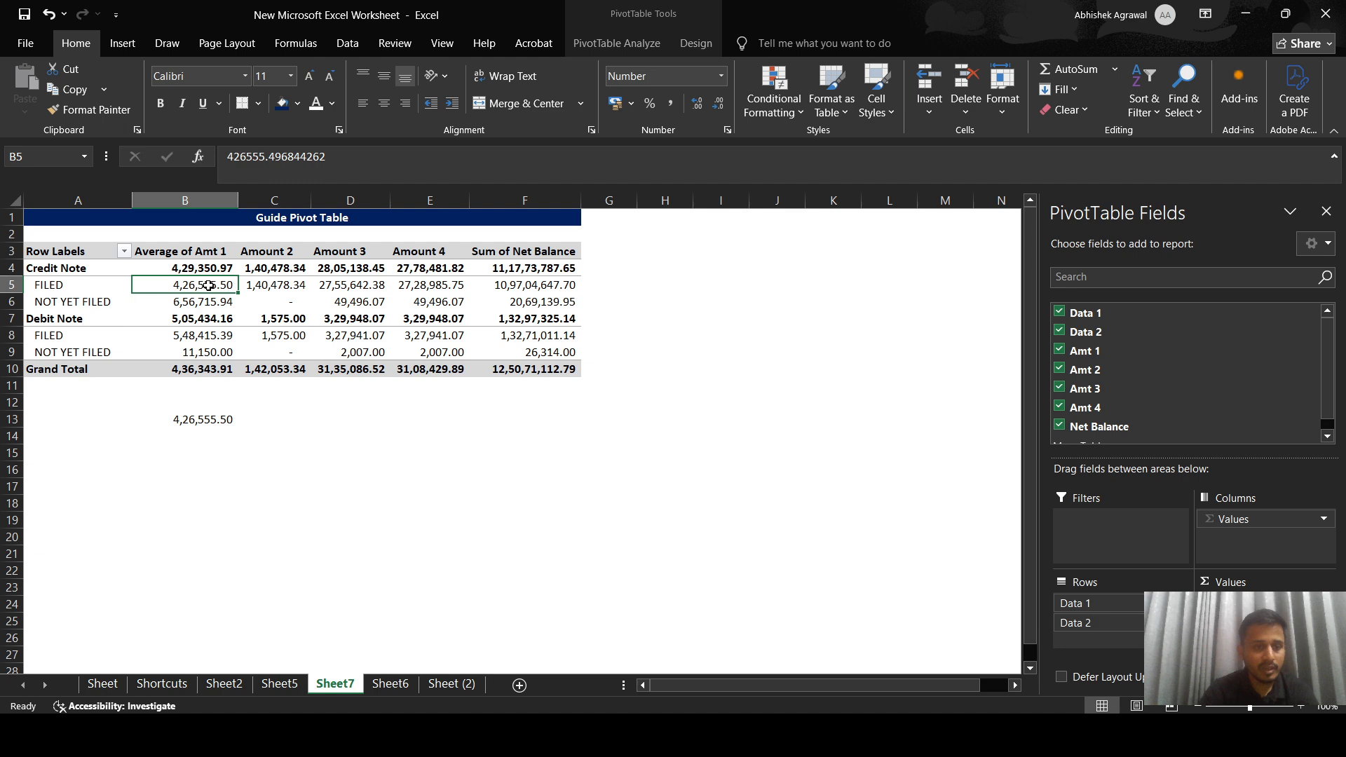
left_click(617, 43)
left_click(148, 110)
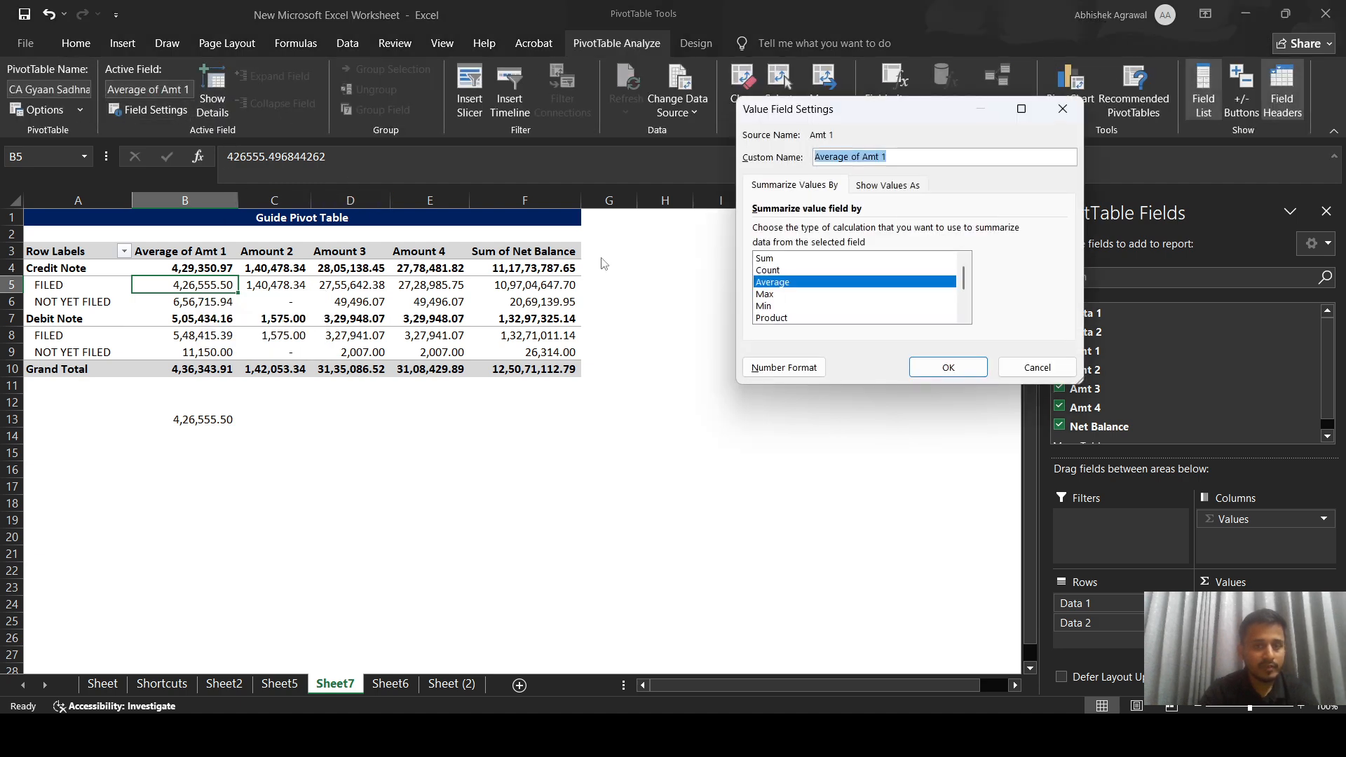
left_click(778, 270)
left_click(789, 258)
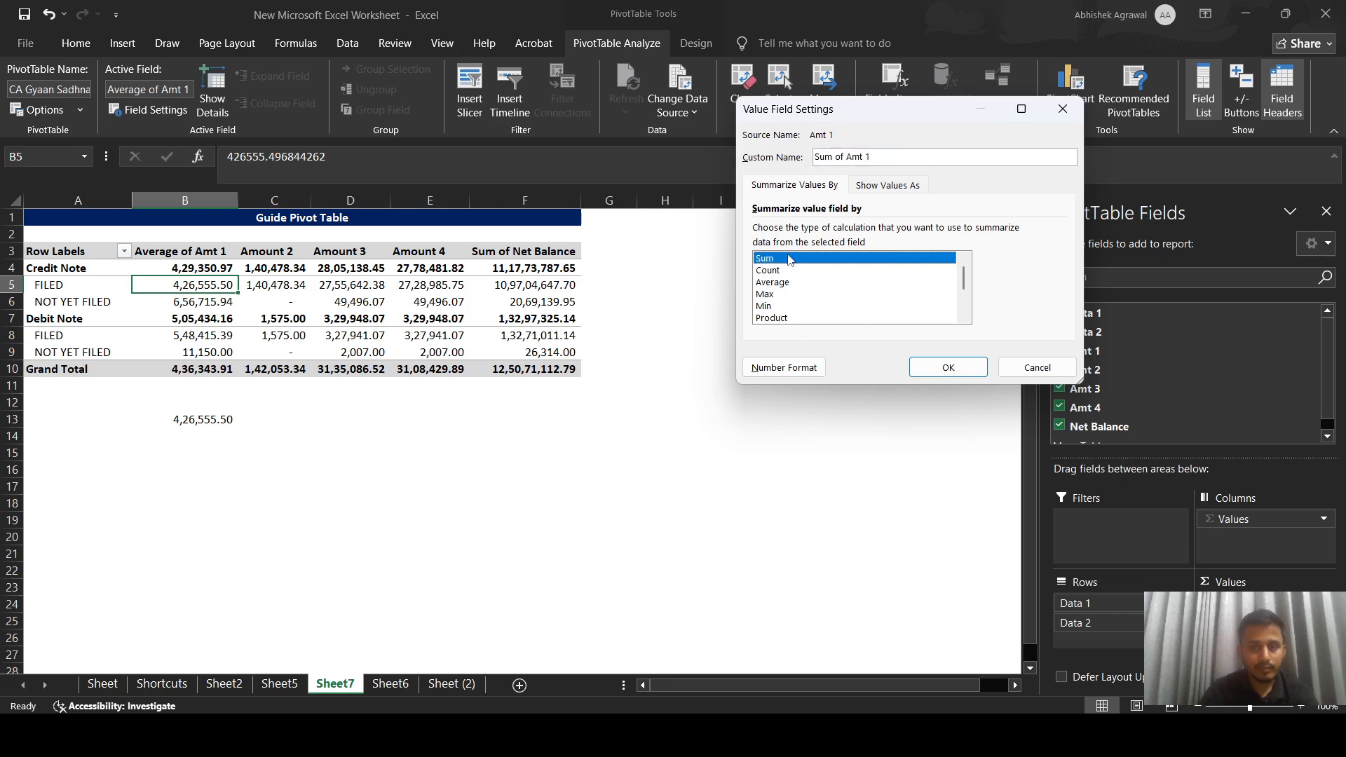
left_click(779, 271)
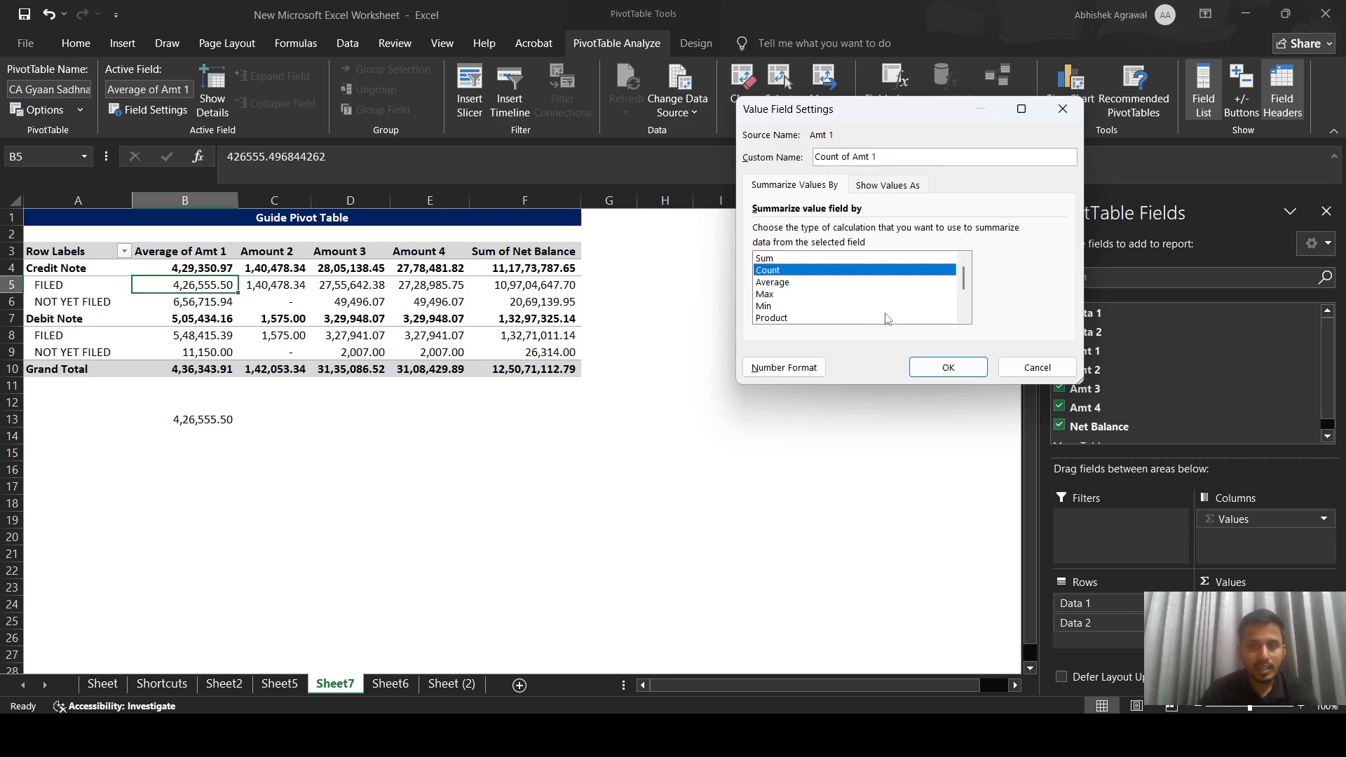
left_click(948, 367)
Step: Enter the FILED credit note count, 244, in cell B14 below the average
left_click(218, 436)
type("=b5")
key("Return")
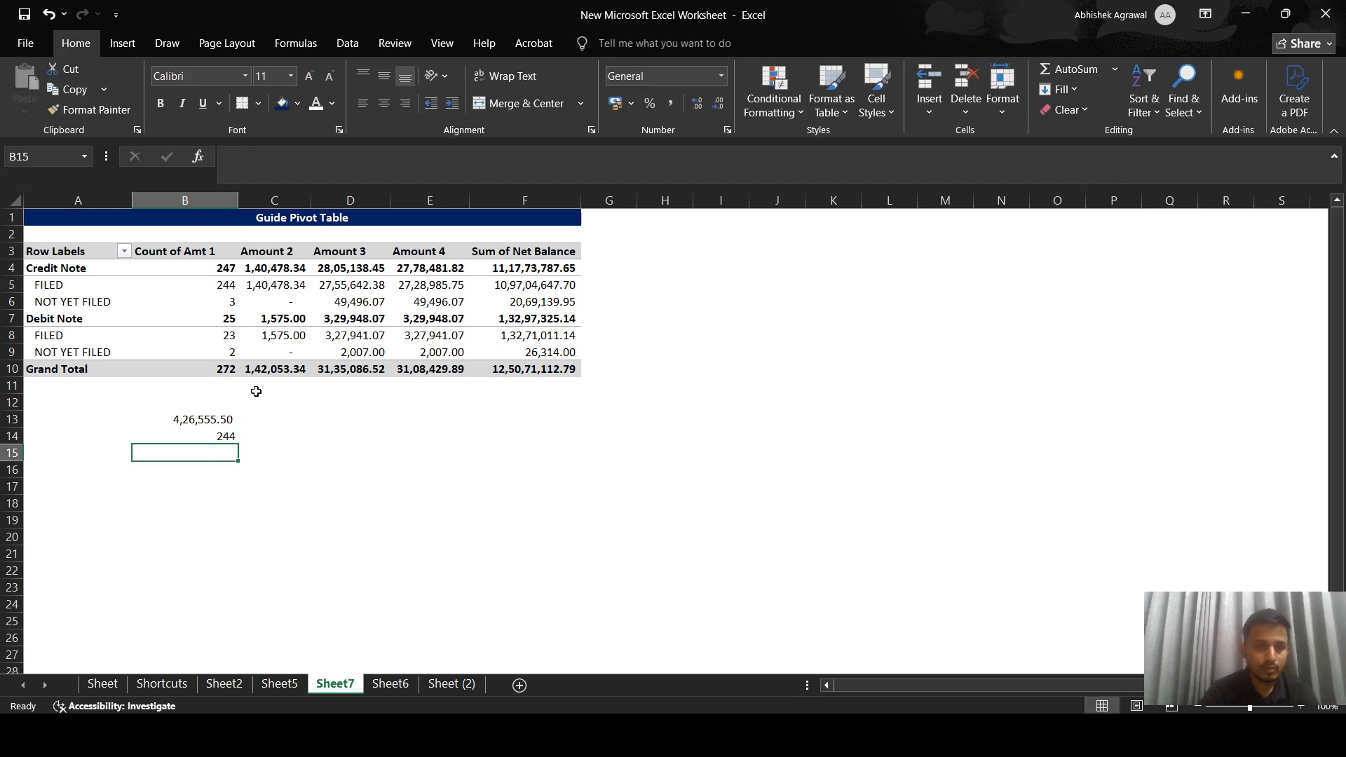
Step: Try applying Sum to the Amount 2 value field, and undo the change
left_click(265, 285)
left_click(616, 43)
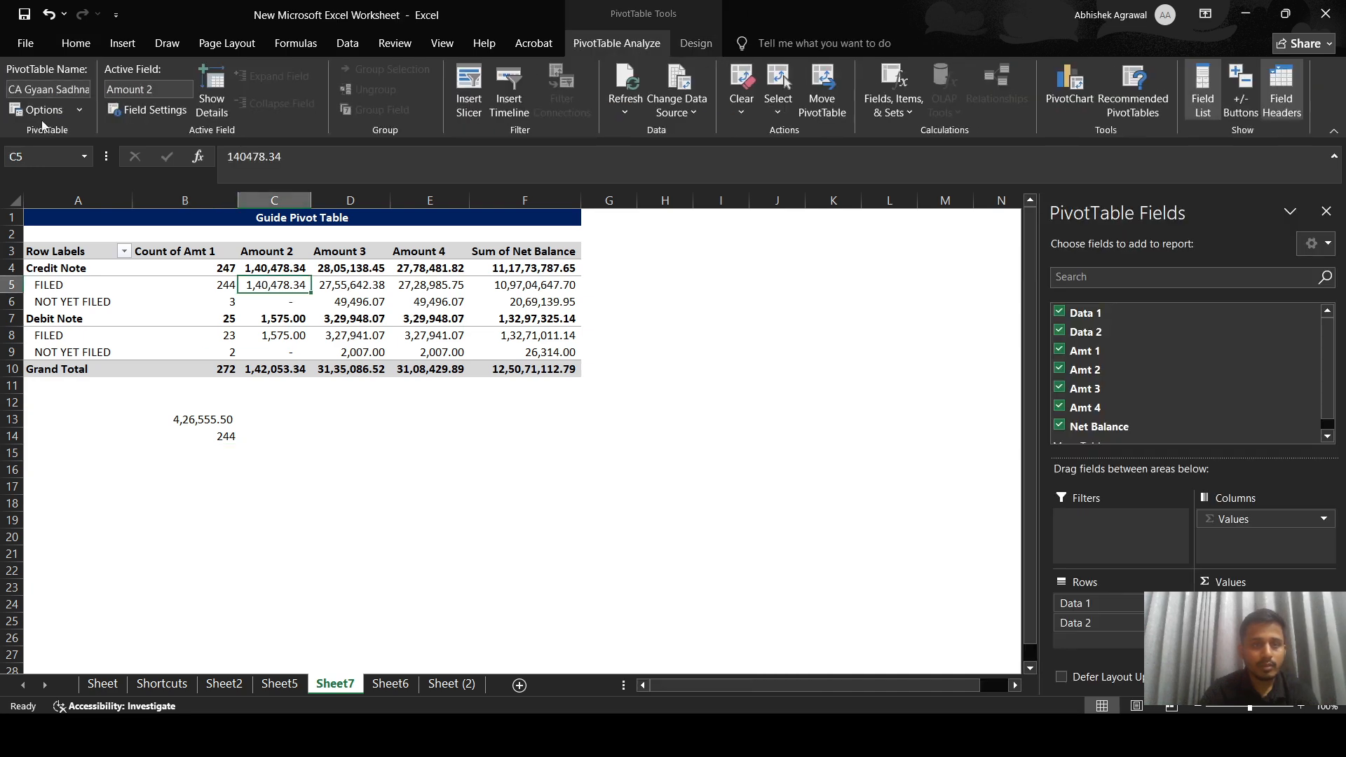
left_click(116, 110)
left_click(868, 259)
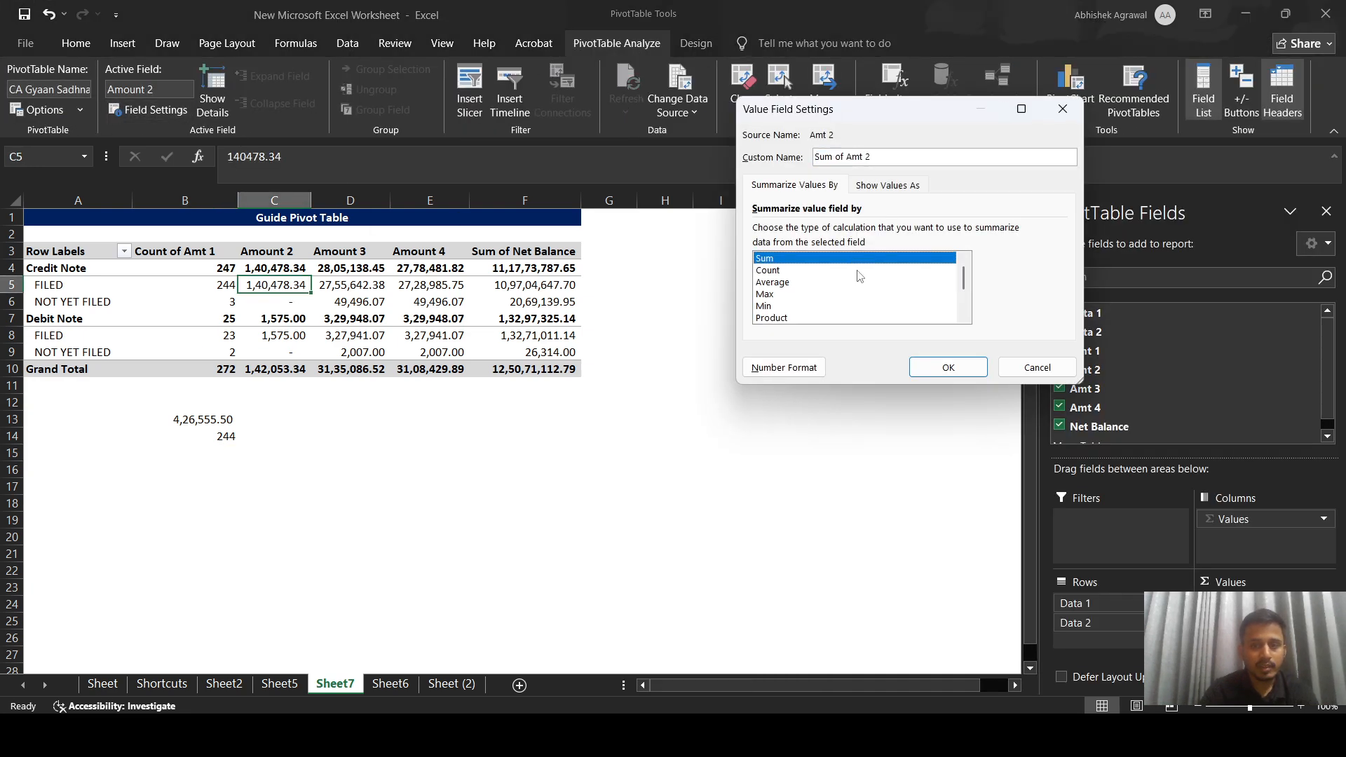
left_click(926, 365)
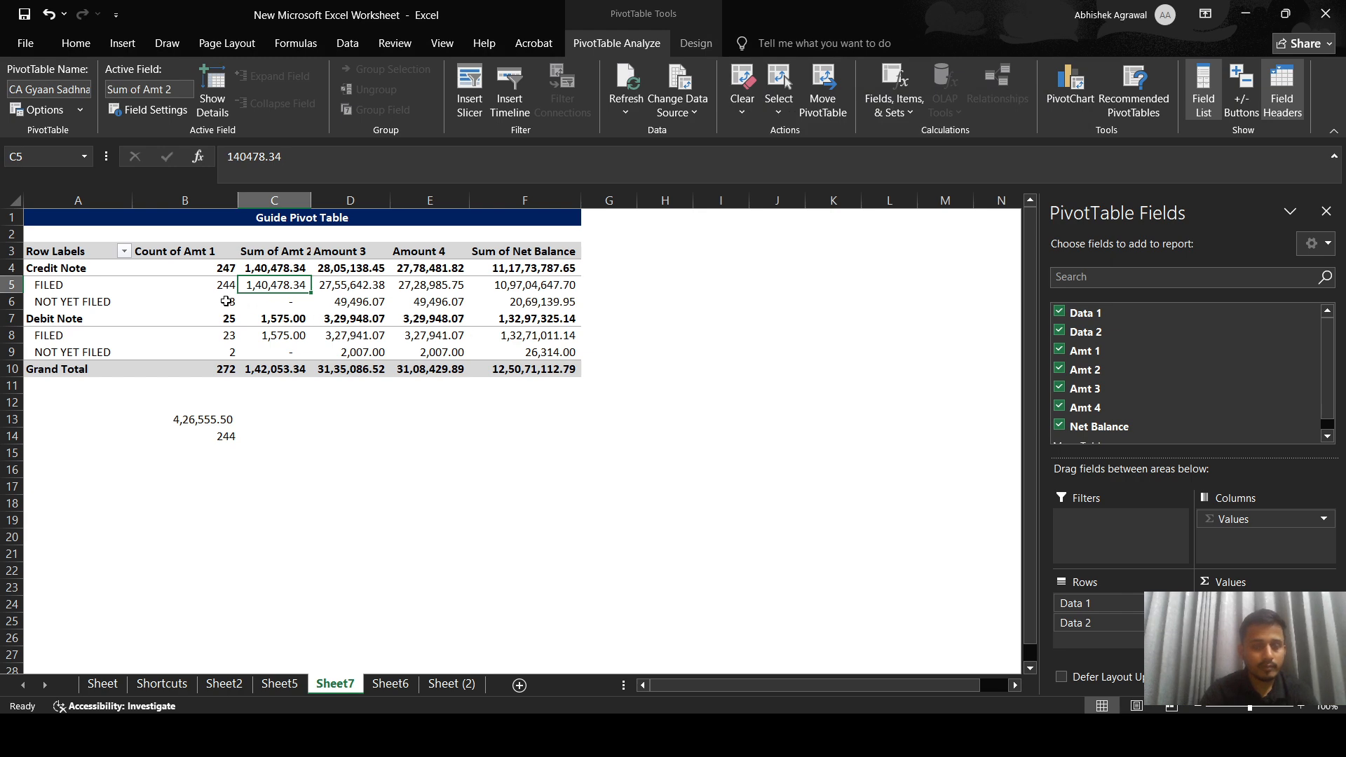
key("ctrl+z")
Step: Set the Amt 1 value field back to summarize by Sum
left_click(211, 285)
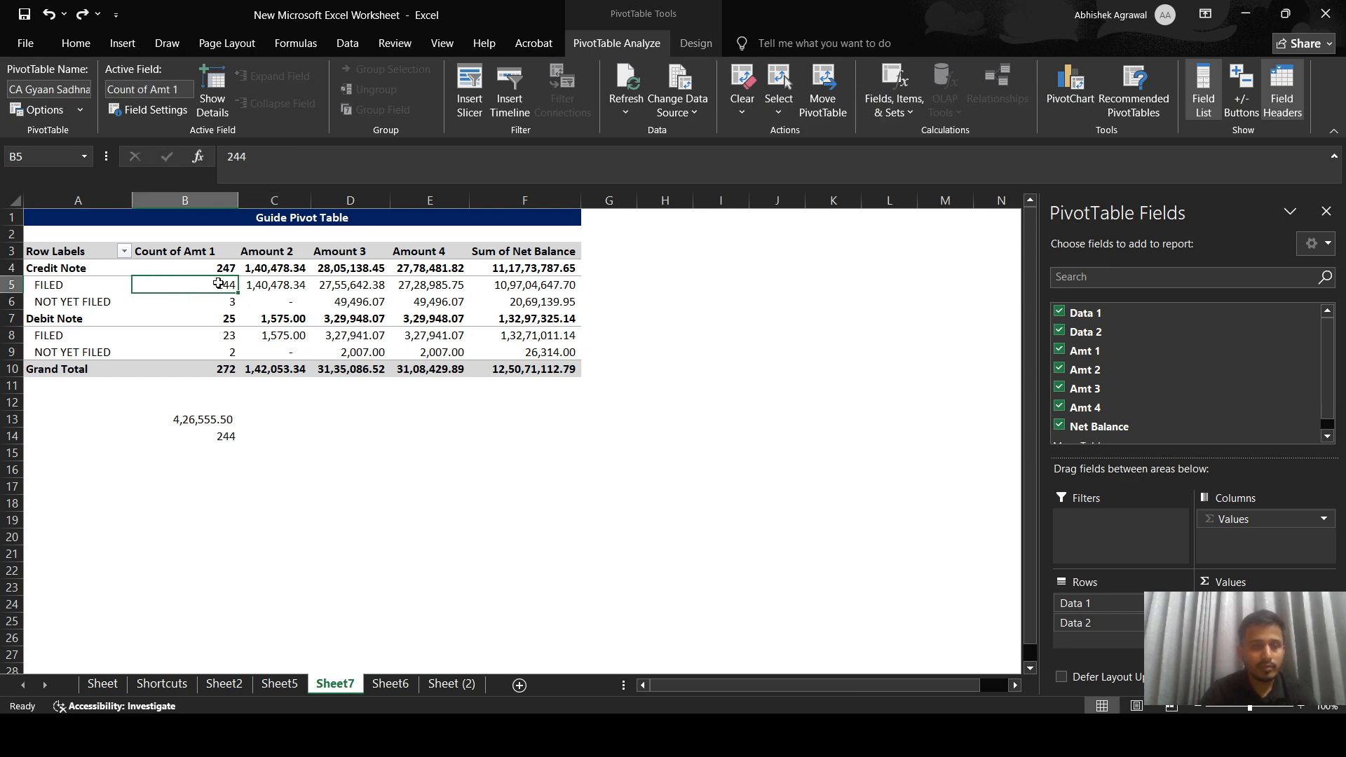
left_click(184, 109)
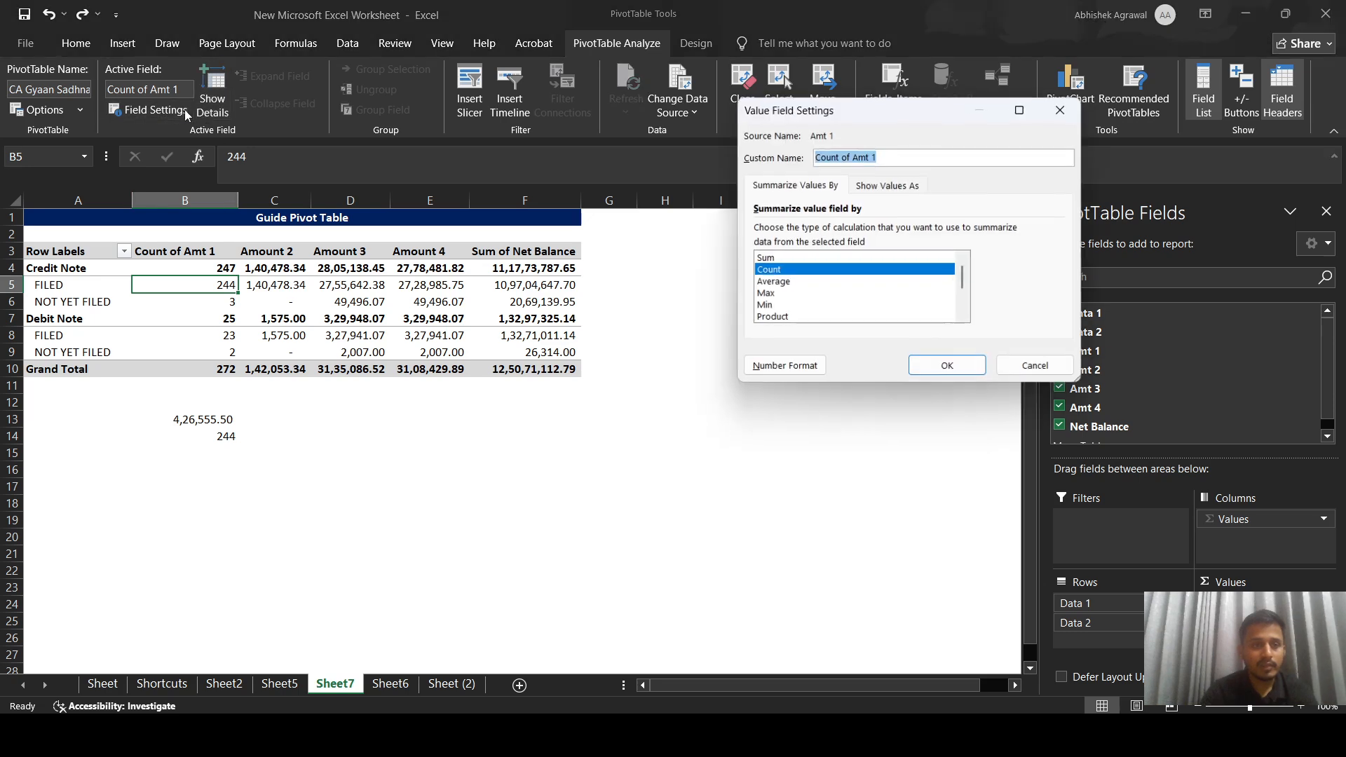
left_click(810, 259)
left_click(948, 368)
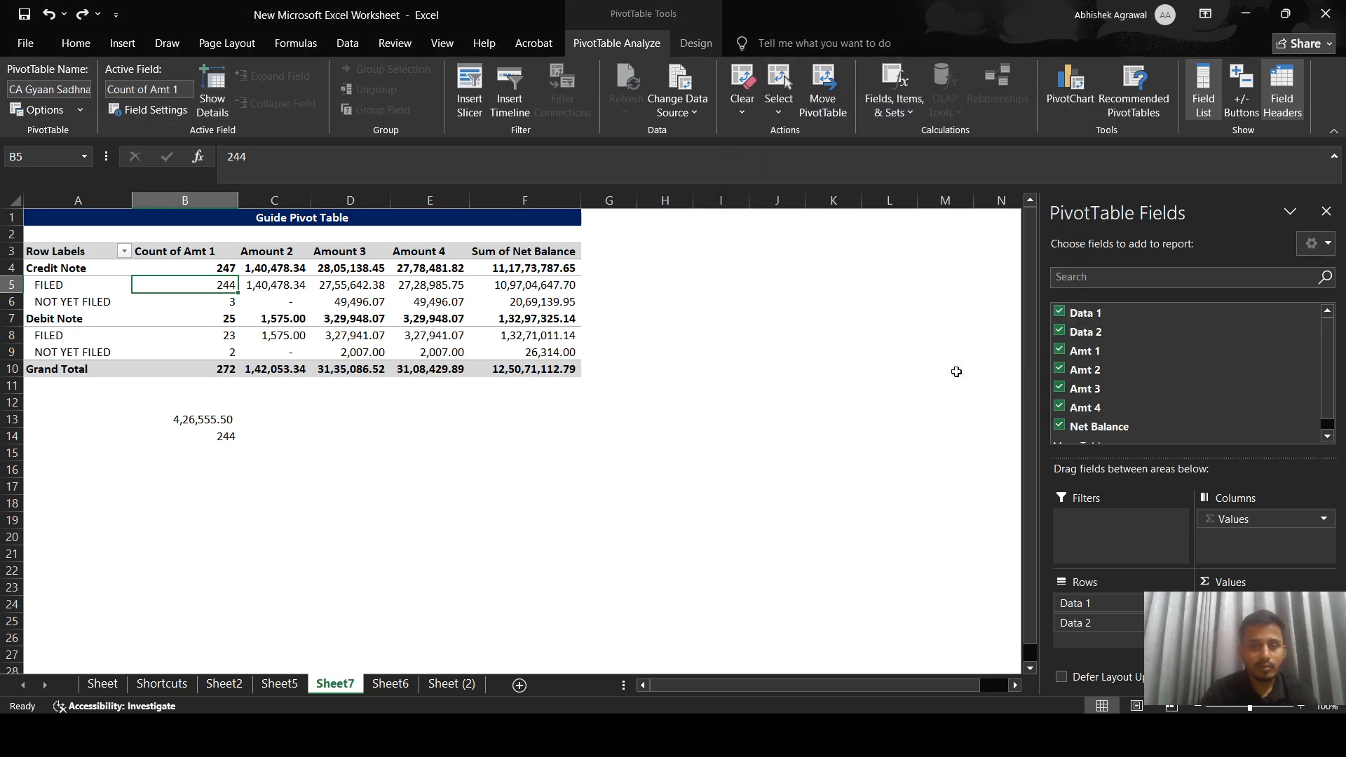
Step: Rename the Sum of Amt 1 field to Amount 1
left_click(167, 88)
type("Amount")
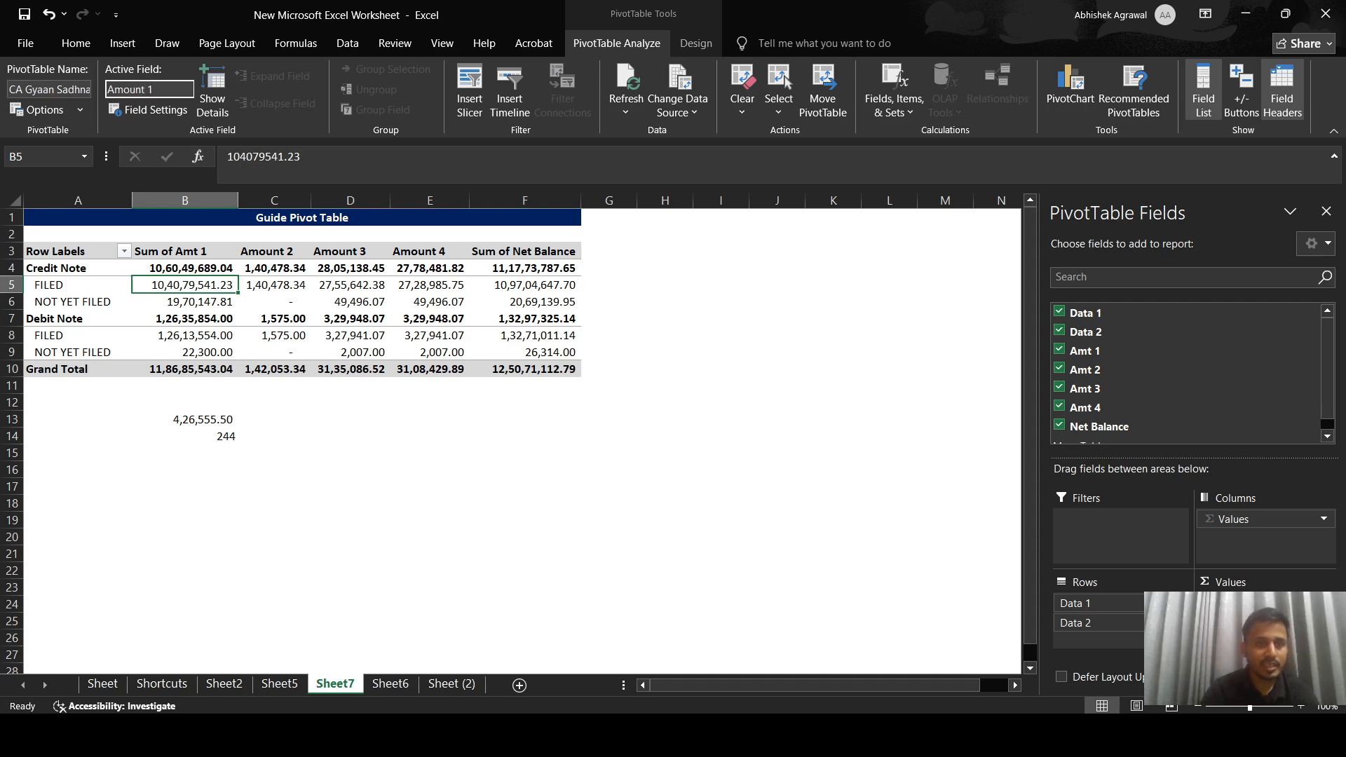
key("Return")
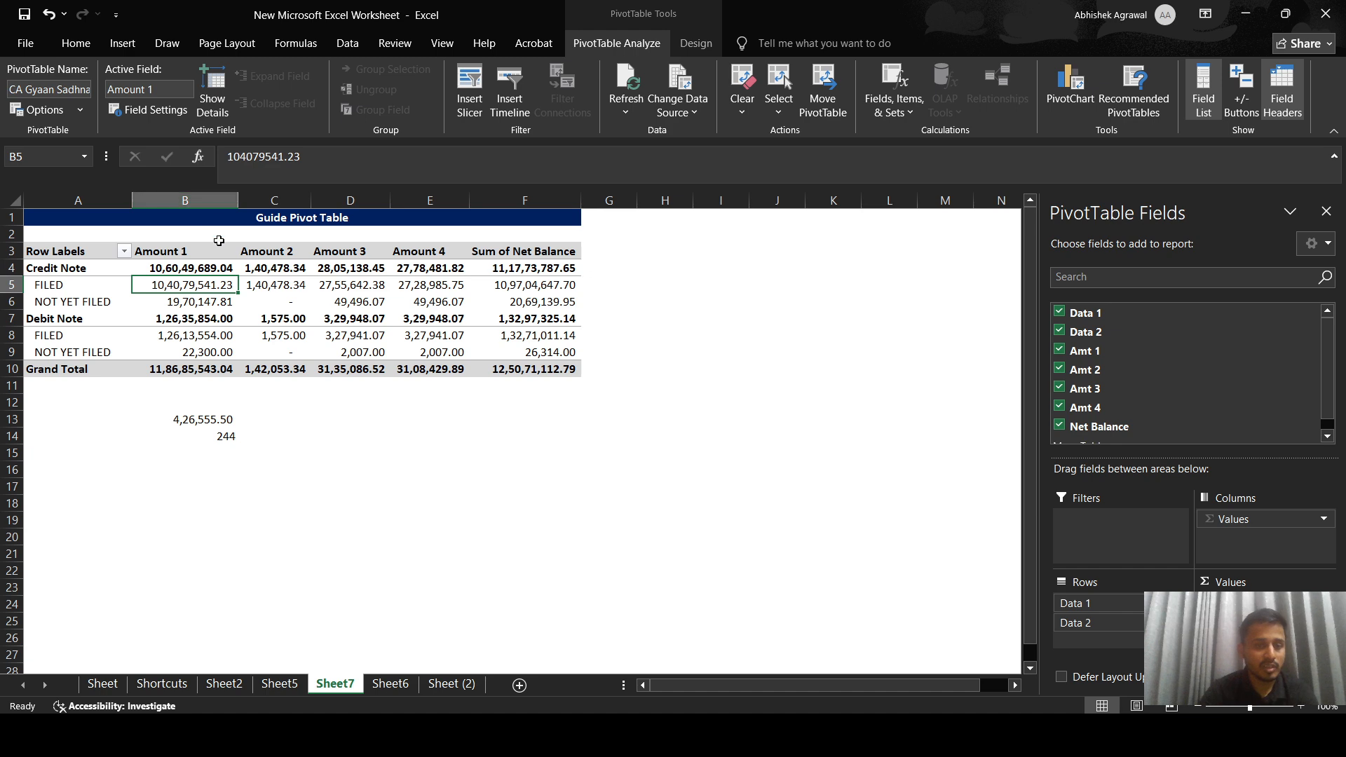
left_click(168, 254)
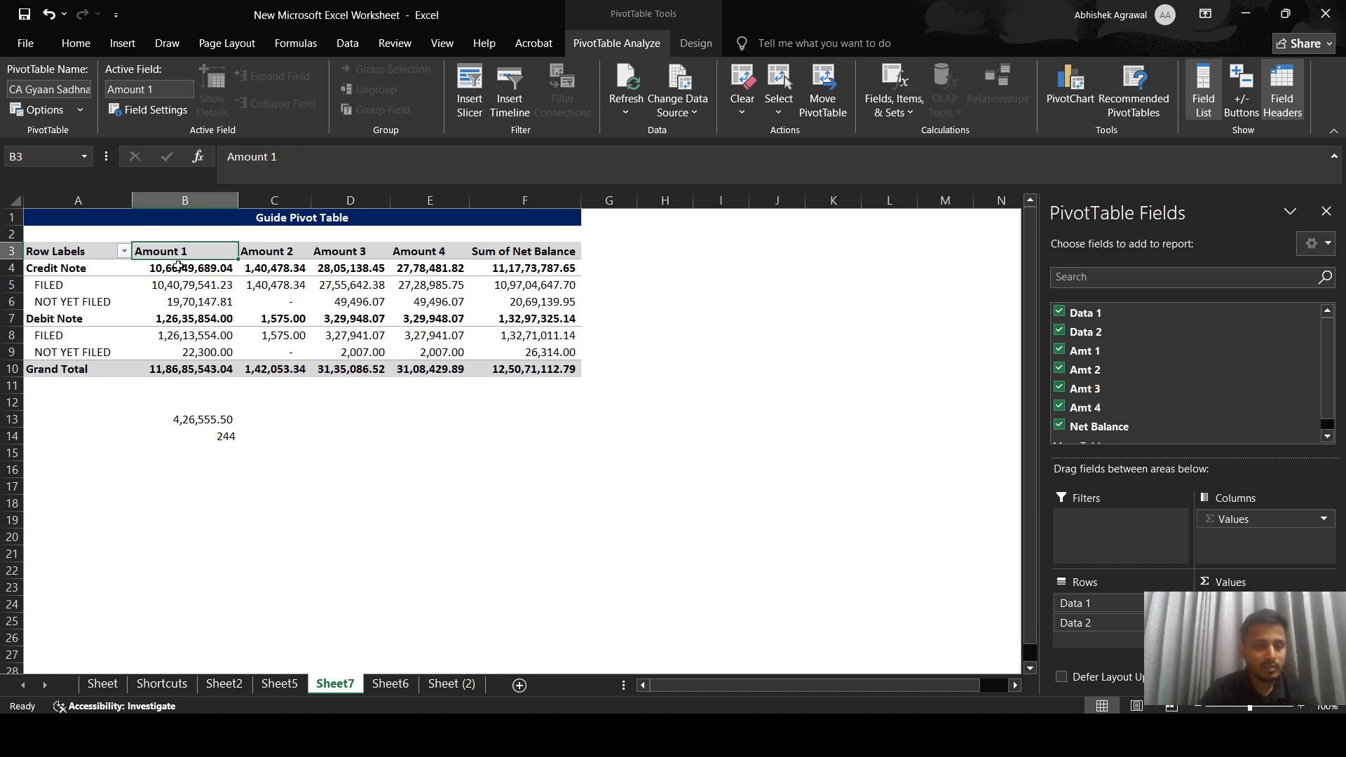
Step: Copy the FILED credit note sum from cell B5 and paste it as values only into cell D12
left_click(220, 406)
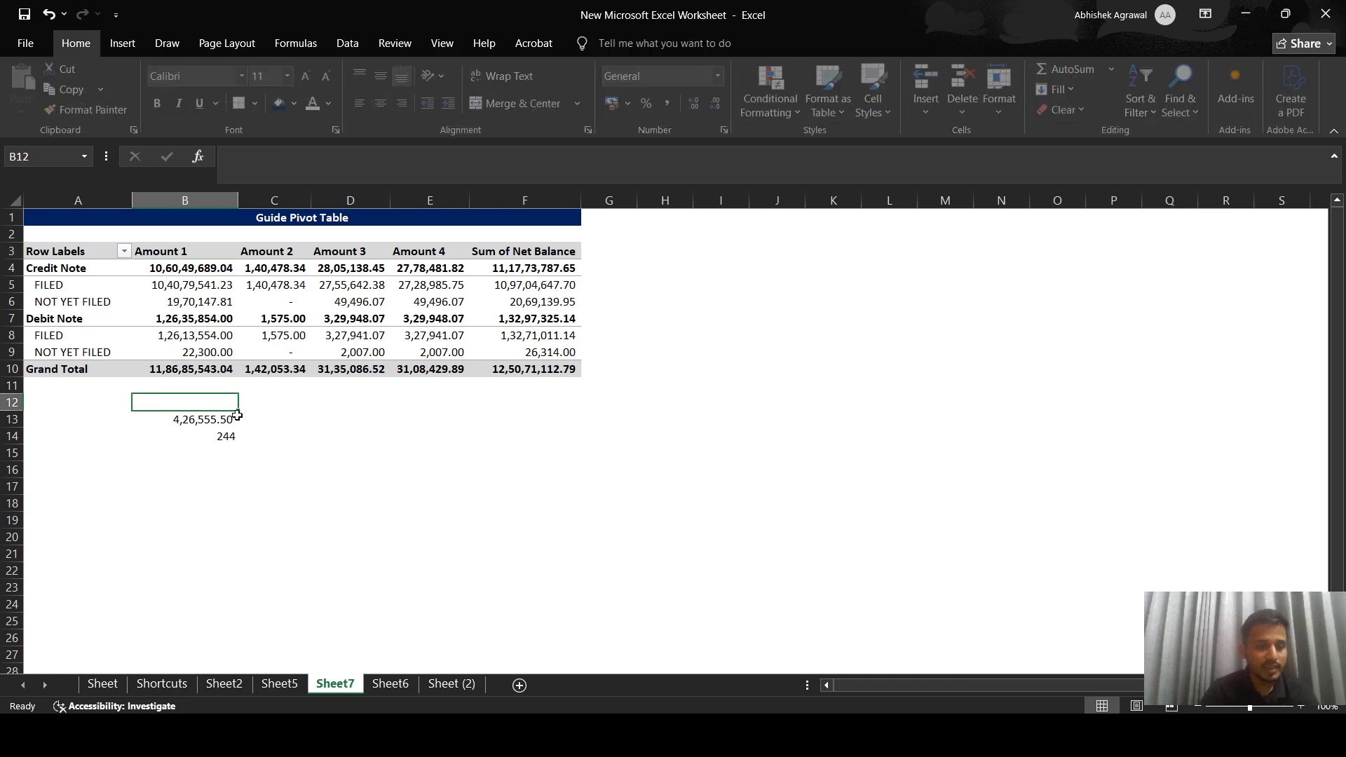
left_click(267, 419)
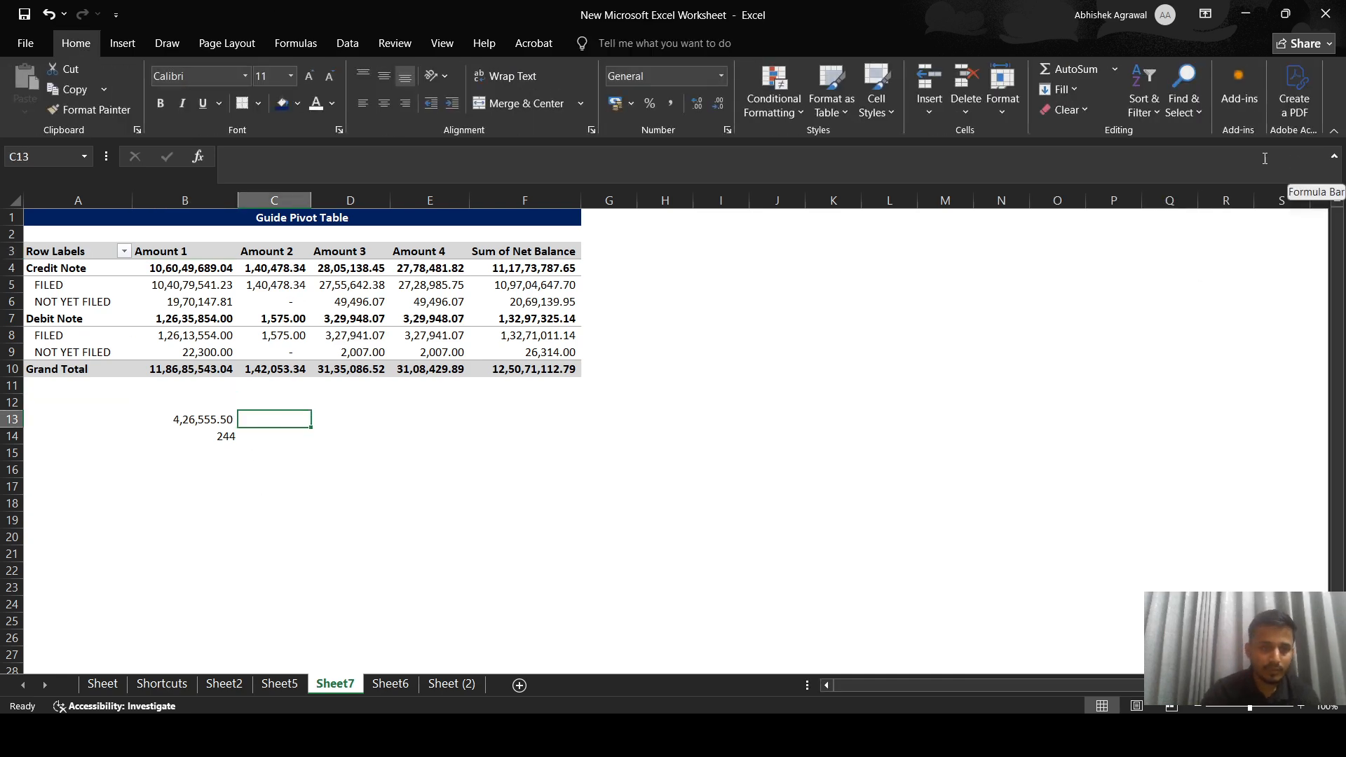
left_click(177, 283)
key("ctrl+c")
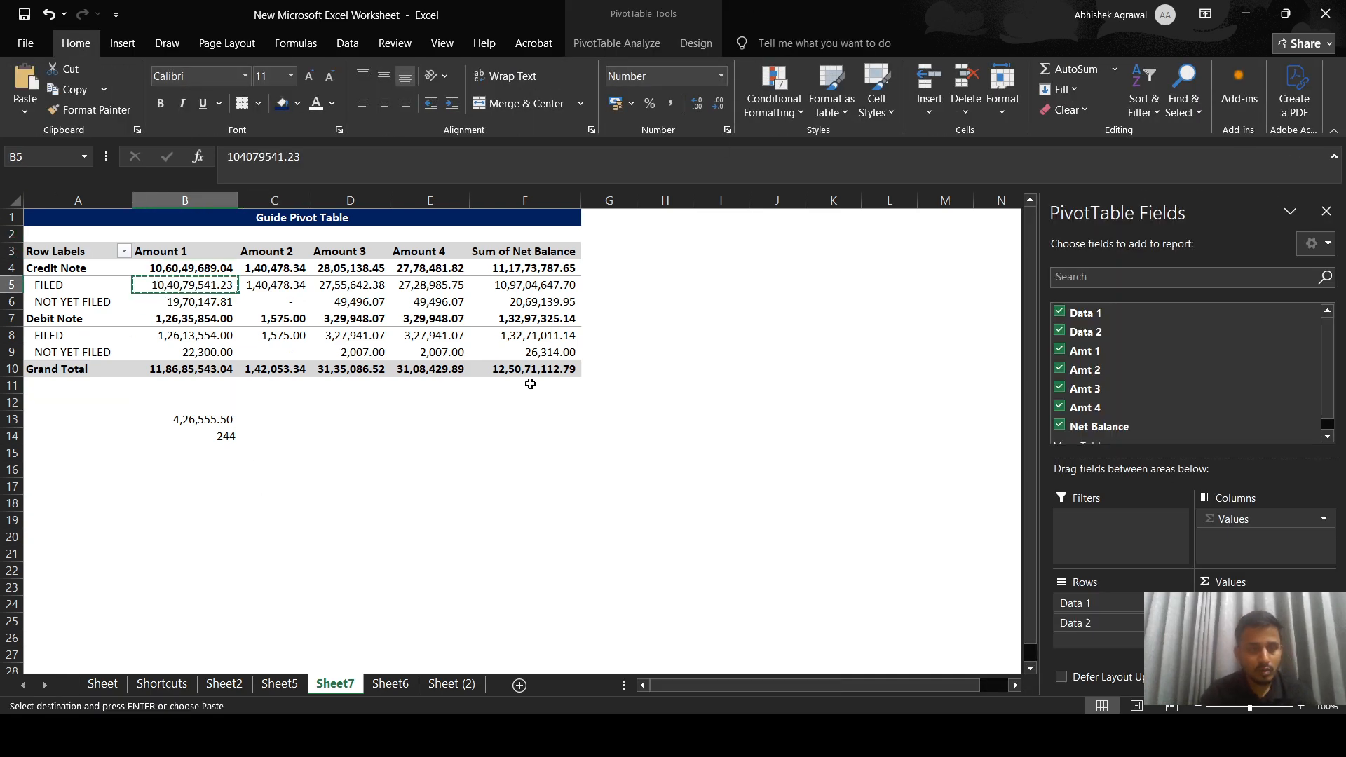
left_click(336, 406)
key("alt")
key("e")
key("s")
key("v")
key("Return")
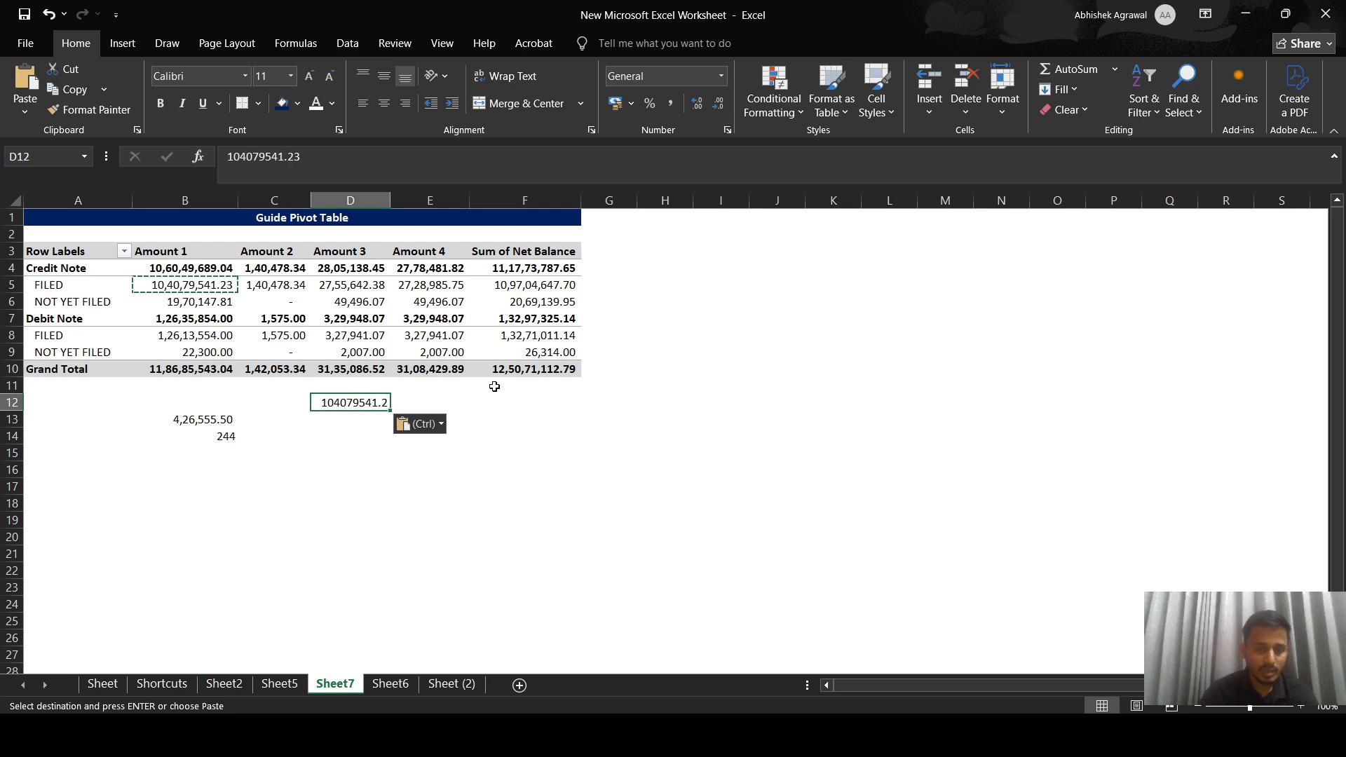
Step: Fill the pasted sum down into cell D13 and clear cell D12
key("Down")
key("ctrl+d")
key("Up")
key("Delete")
Step: Apply the Comma Style number format to cell D13
key("Up")
key("Down")
key("Down")
key("alt+h")
key("k")
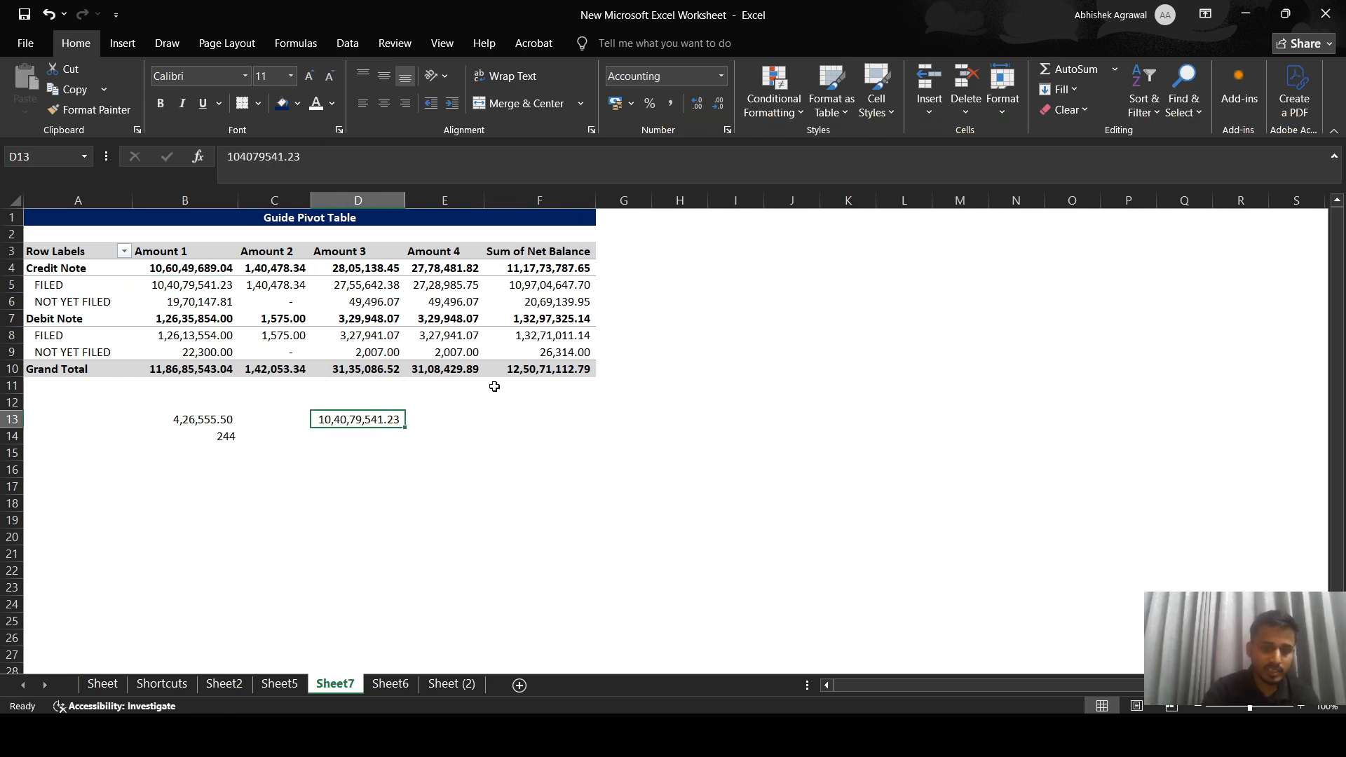
Step: Calculate the average in cell D14 by dividing the sum by the count with =D13/B14
key("Down")
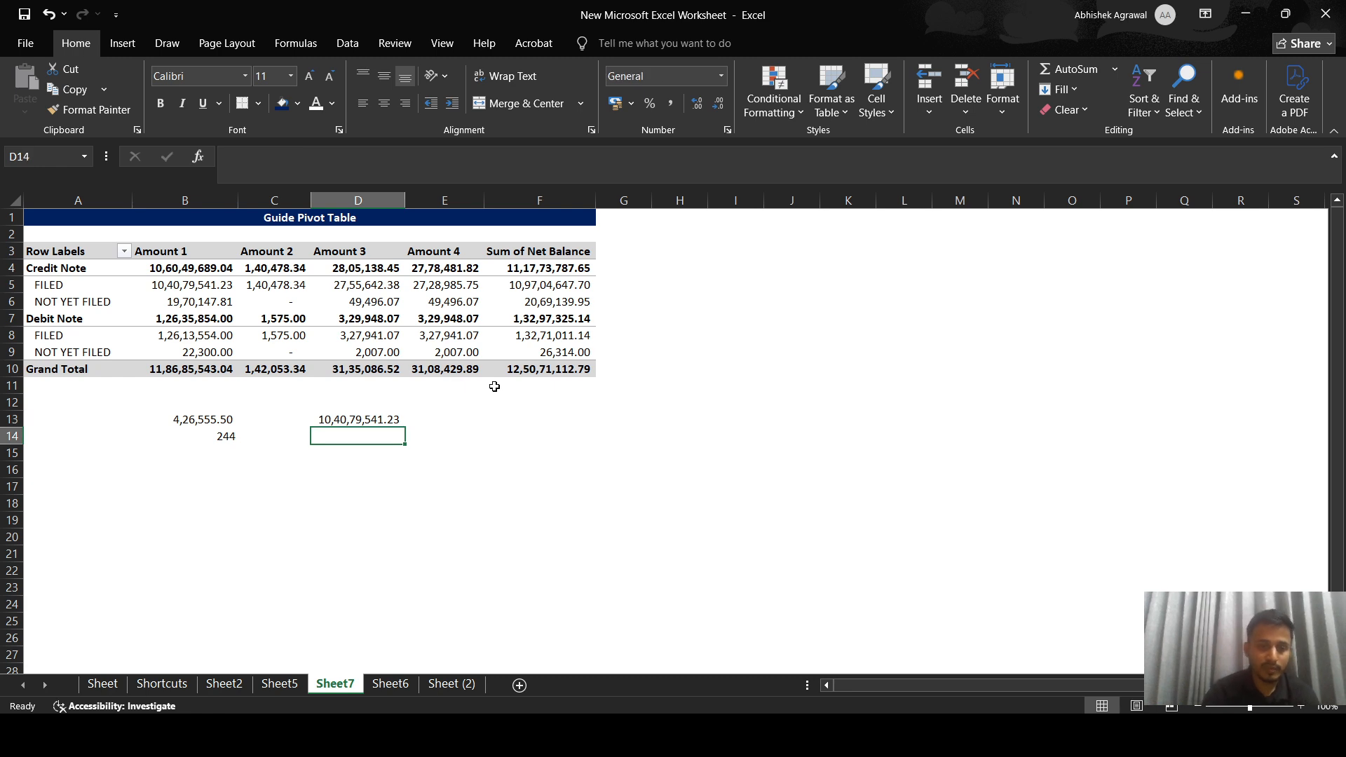
type("=")
key("Up")
type("/")
key("Left")
key("Left")
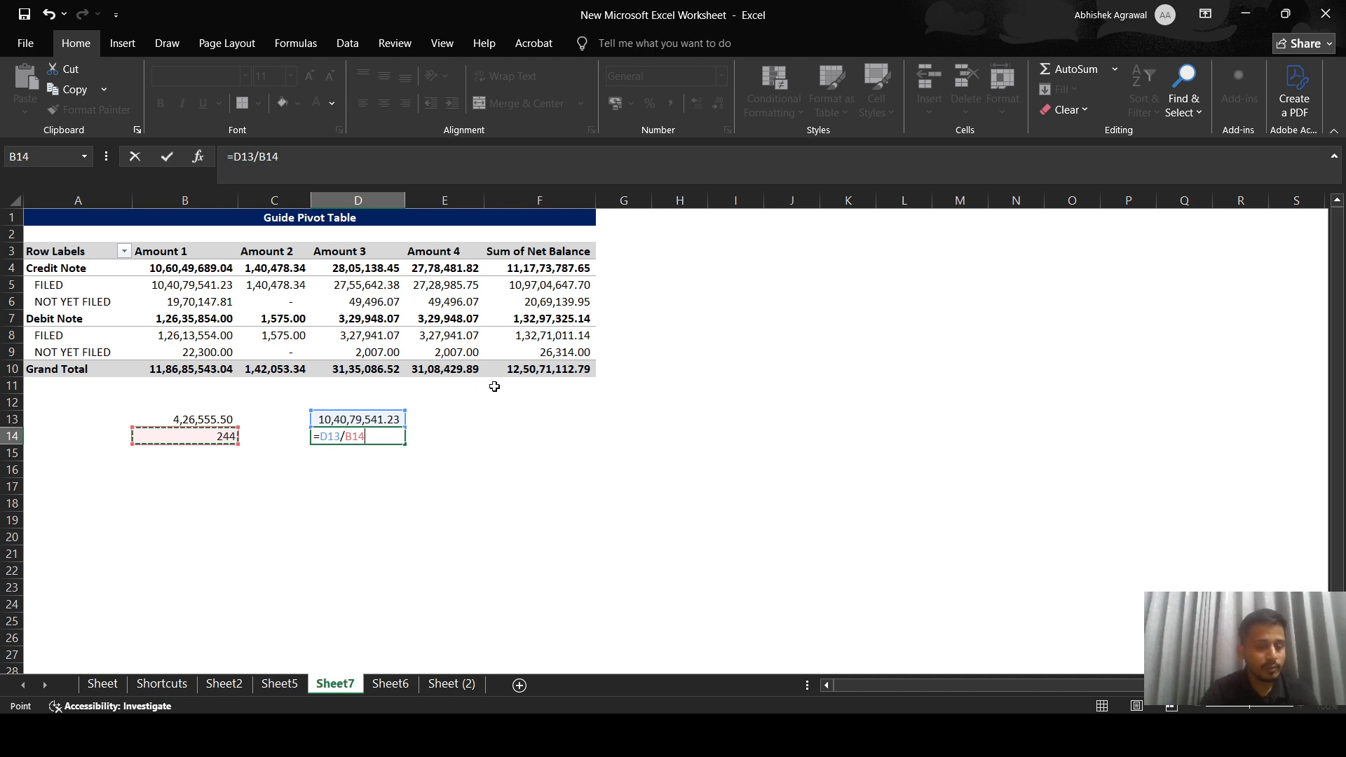
key("Return")
key("Up")
key("Up")
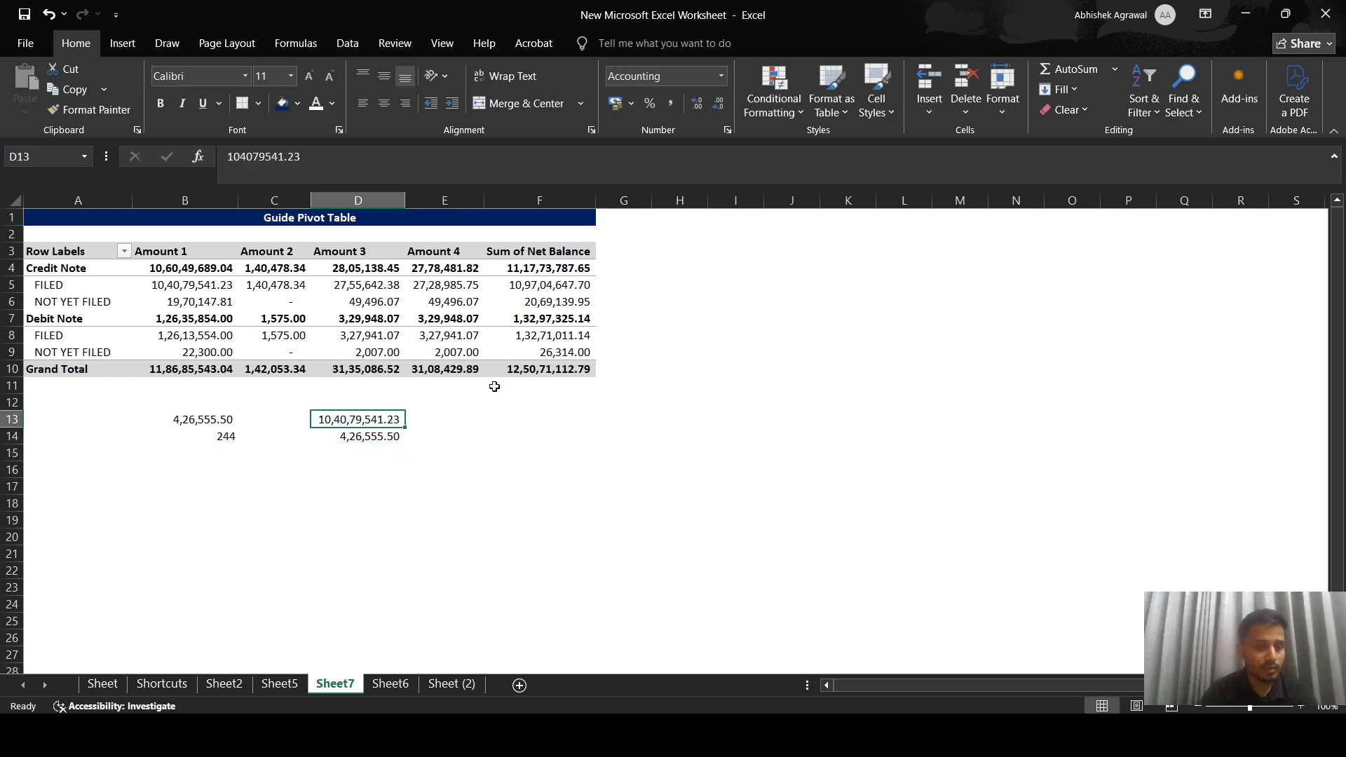
Step: Clear the scratch sum, count and average calculations from the cells below the PivotTable, B13:D15
key("Left")
key("Left")
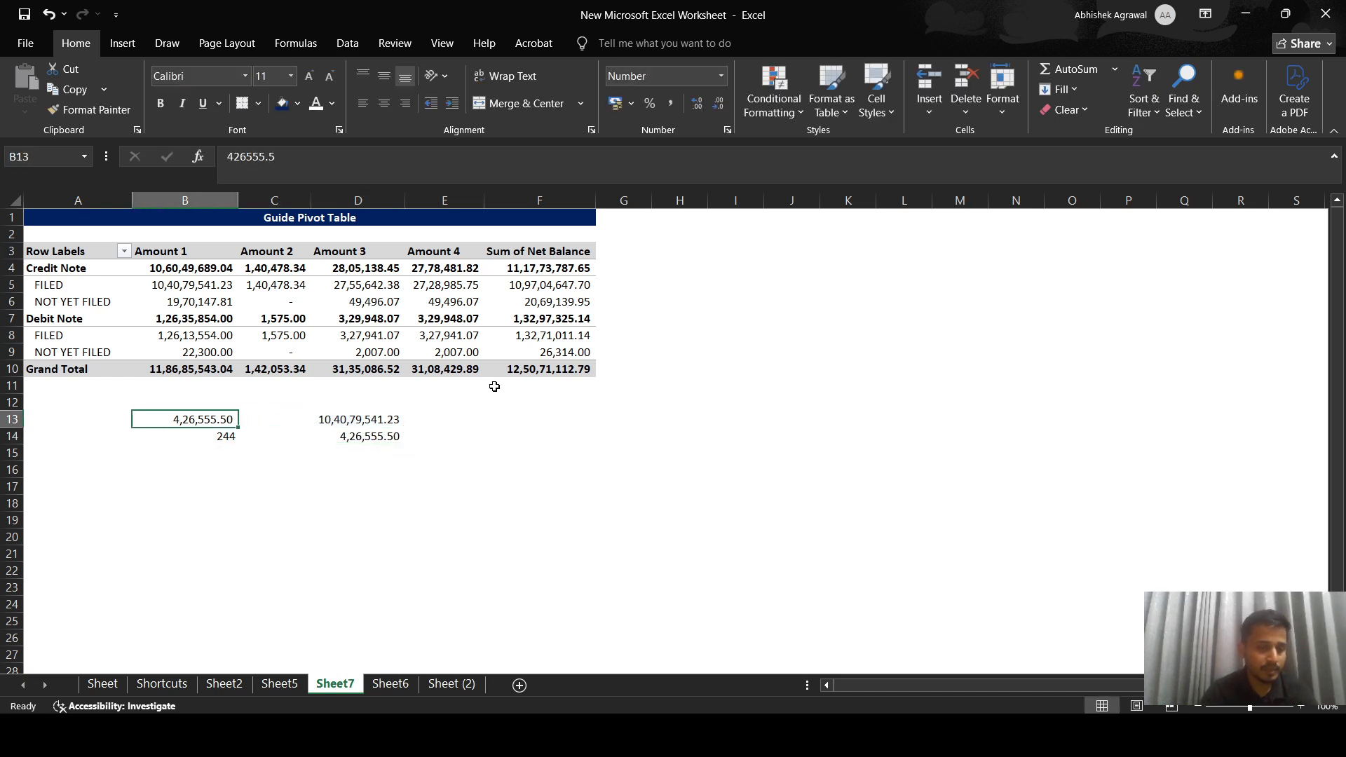
key("shift+Down")
key("shift+Down")
key("shift+Up")
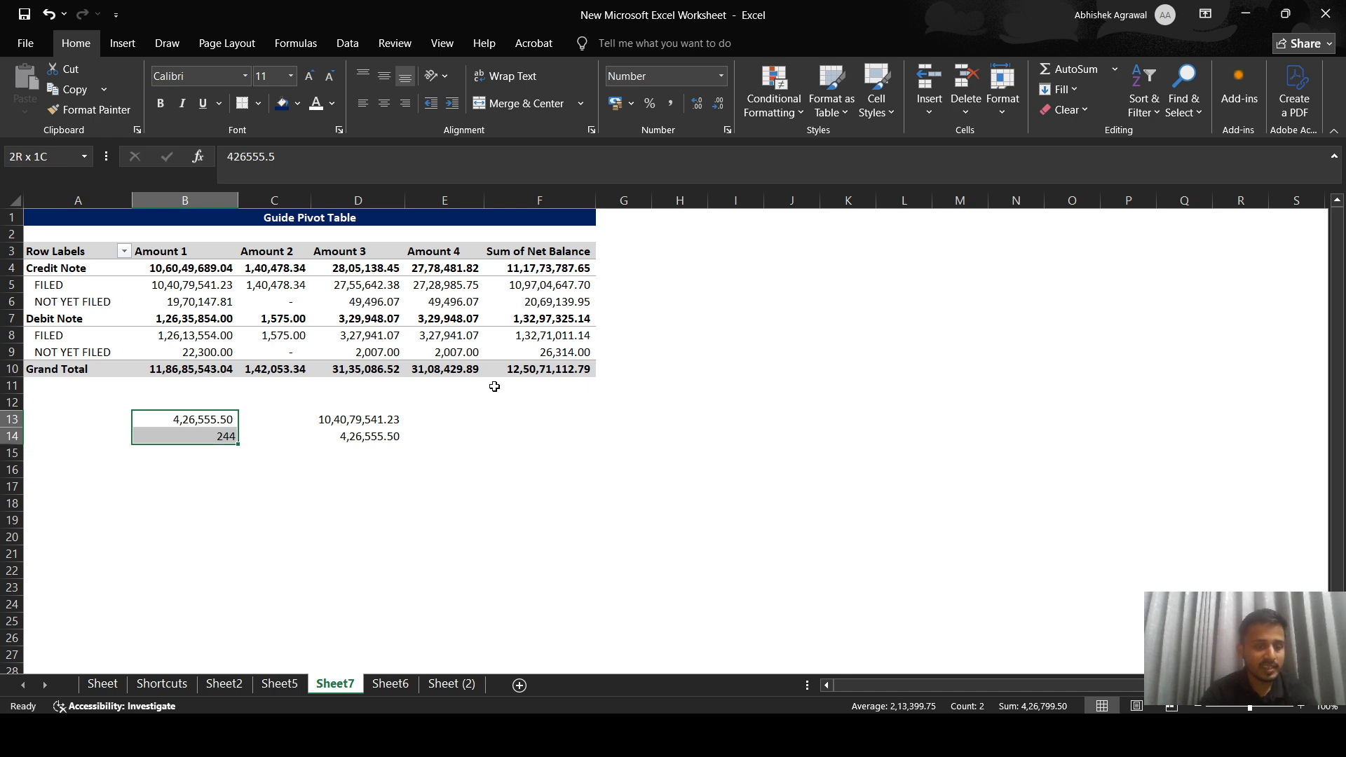
key("shift+Right")
key("shift+Right")
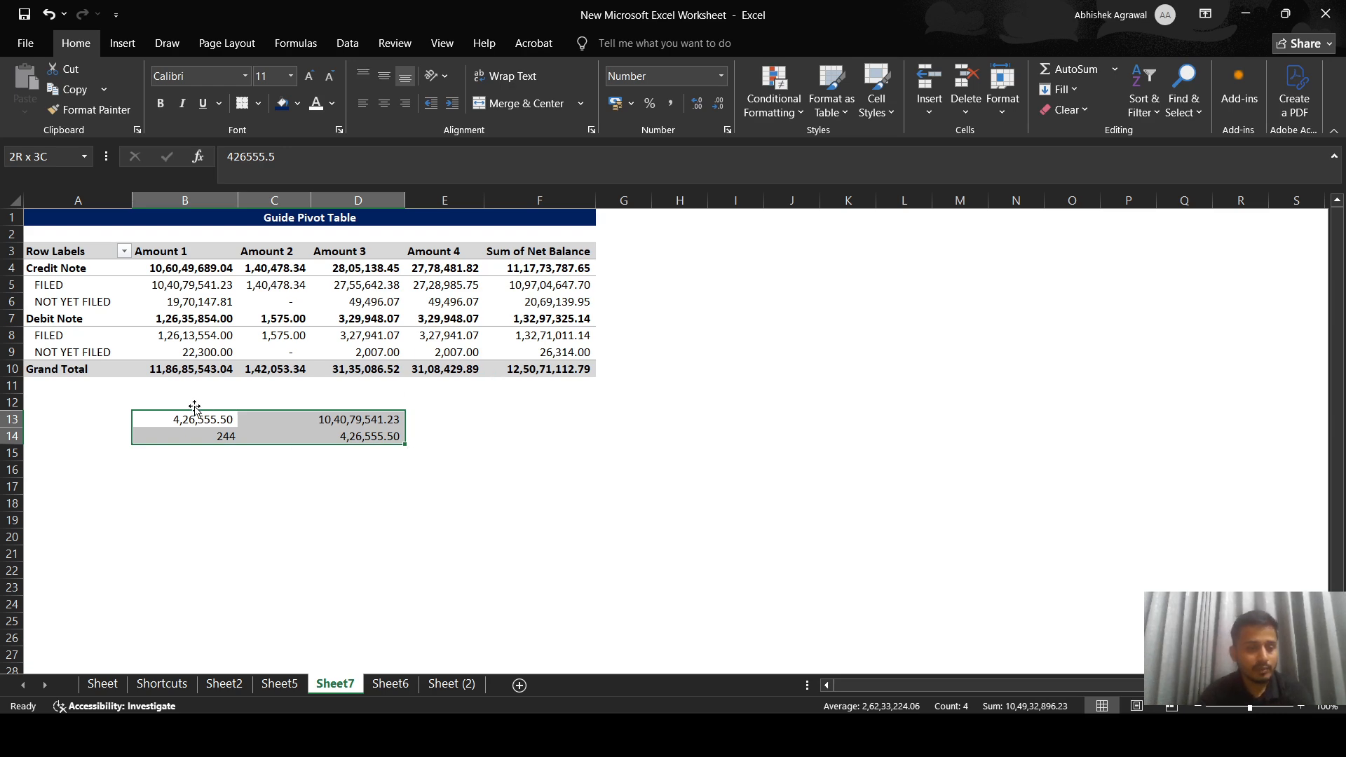
left_click_drag(189, 418, 378, 455)
key("Delete")
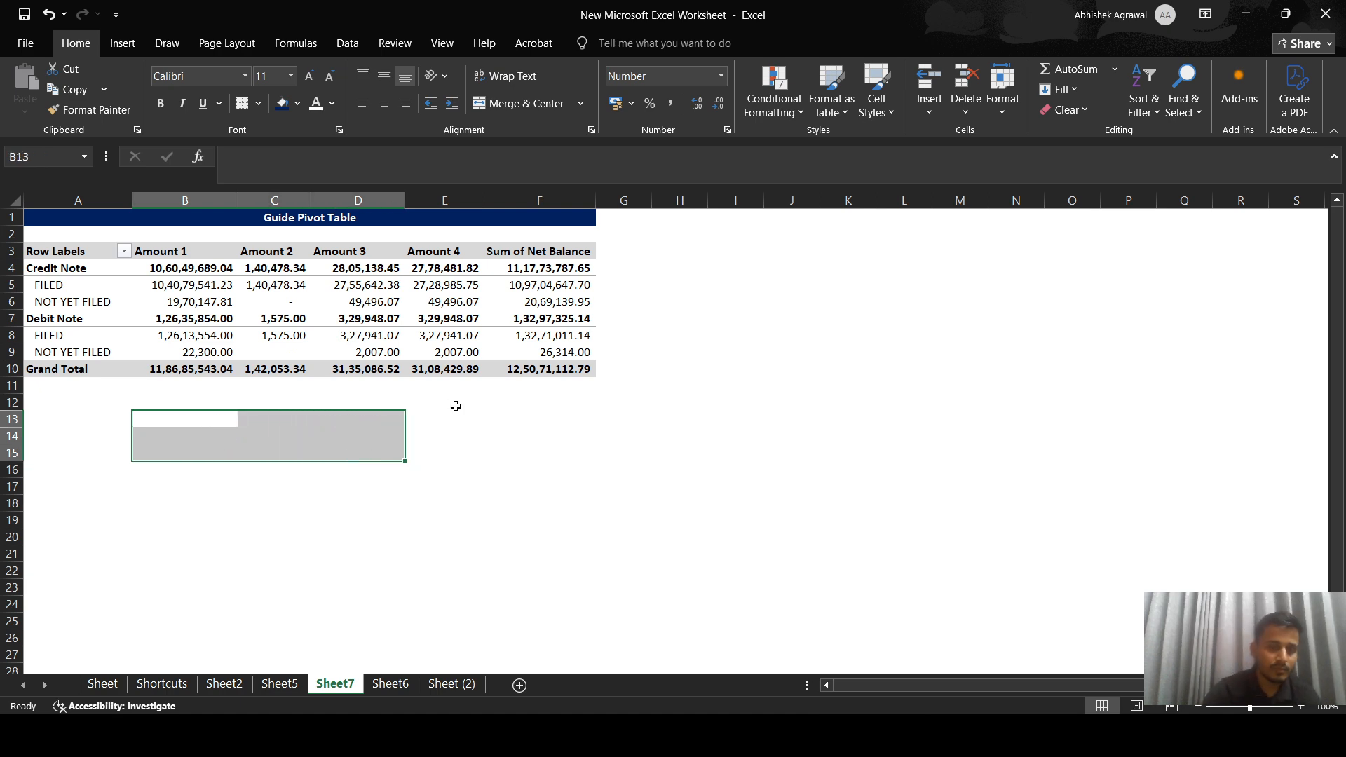
Step: Clear all fields from the PivotTable to empty the report
left_click(280, 301)
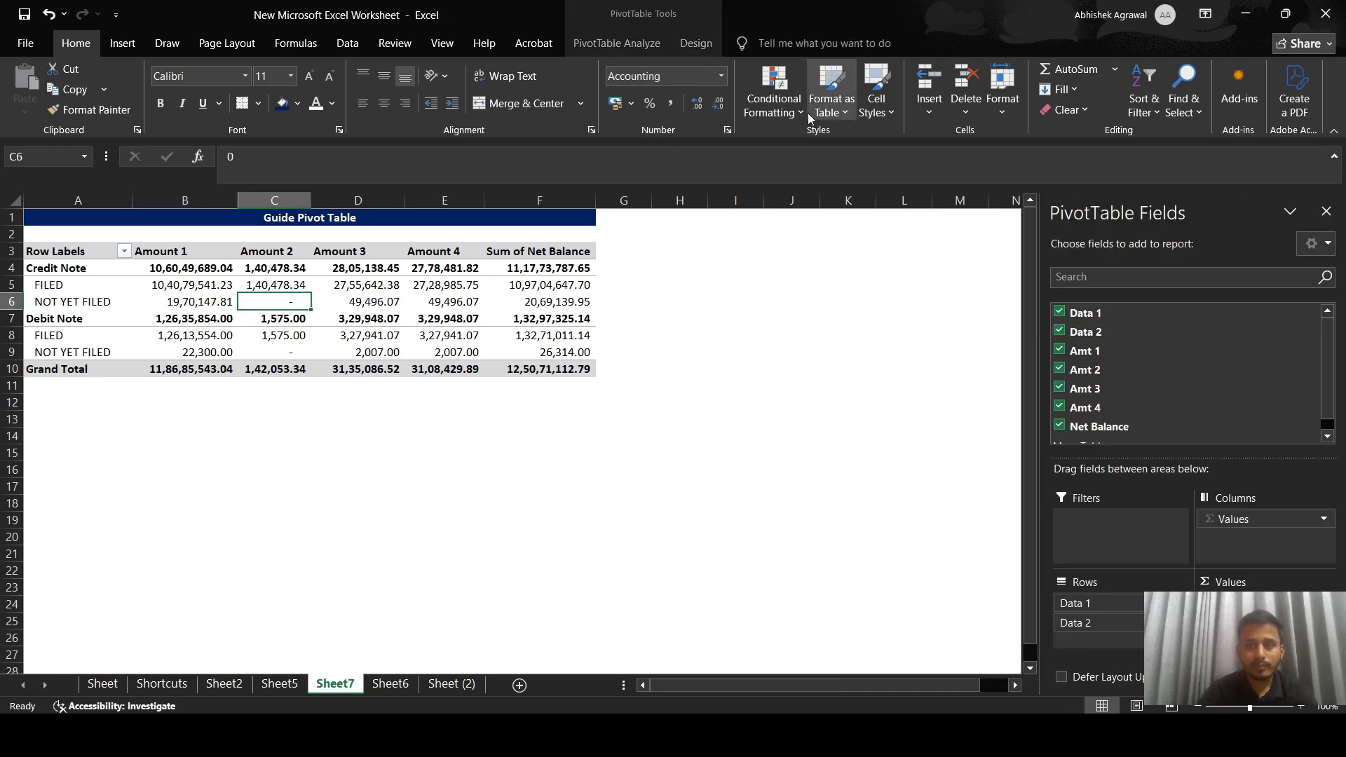
left_click(634, 45)
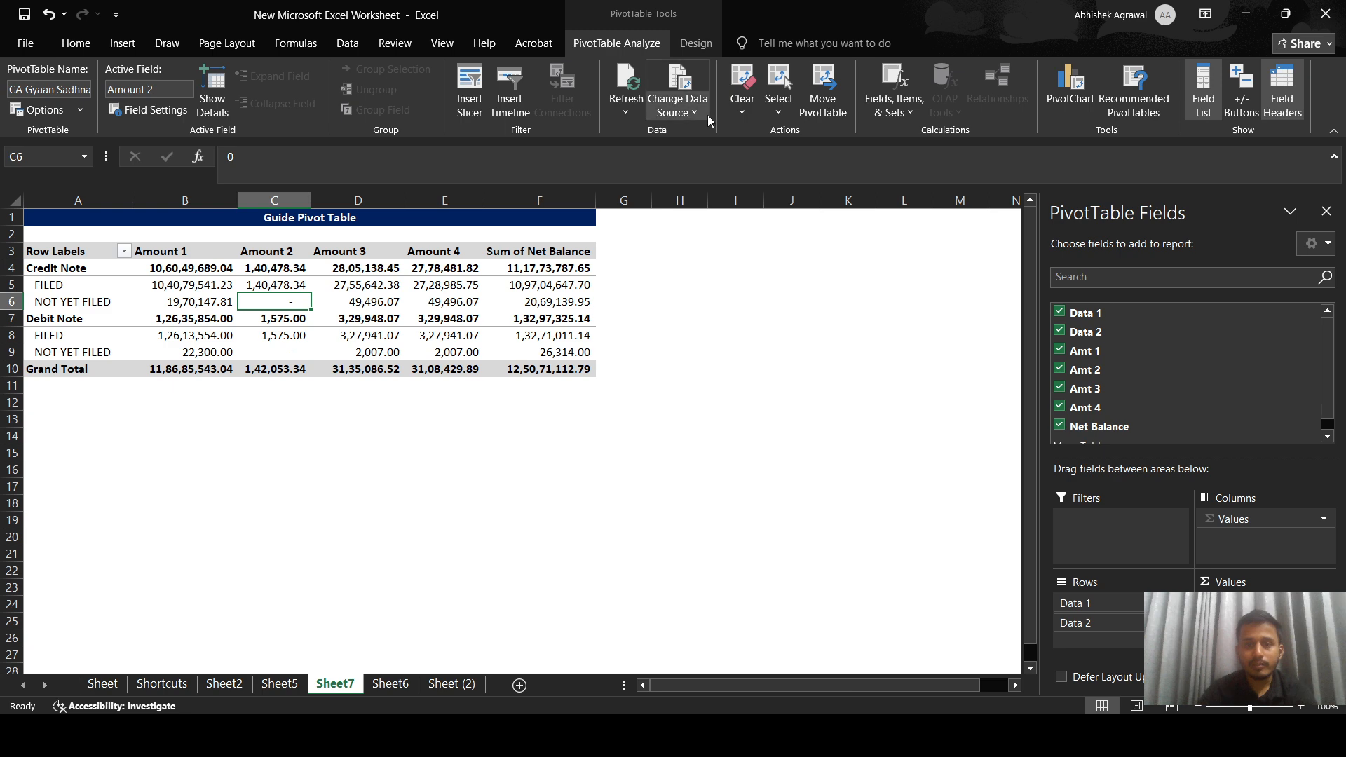
left_click(749, 109)
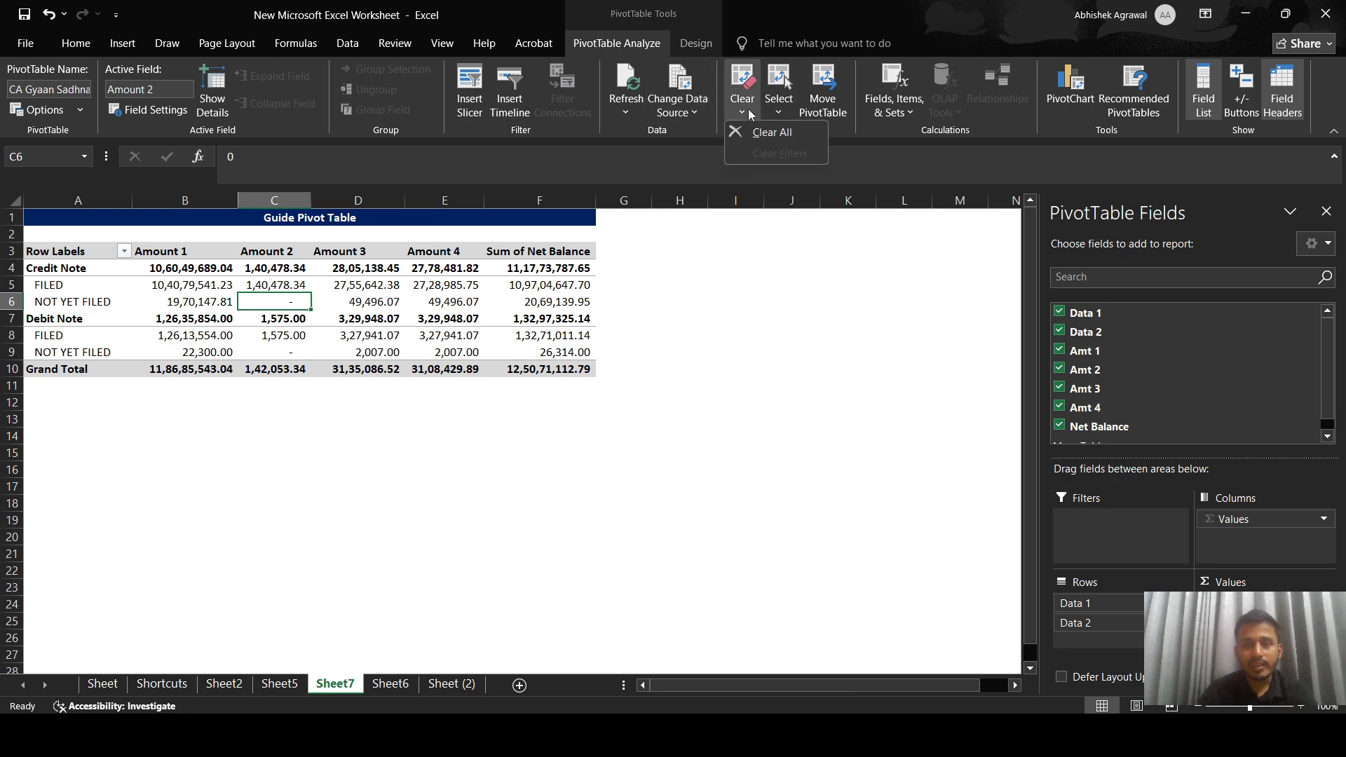
left_click(764, 133)
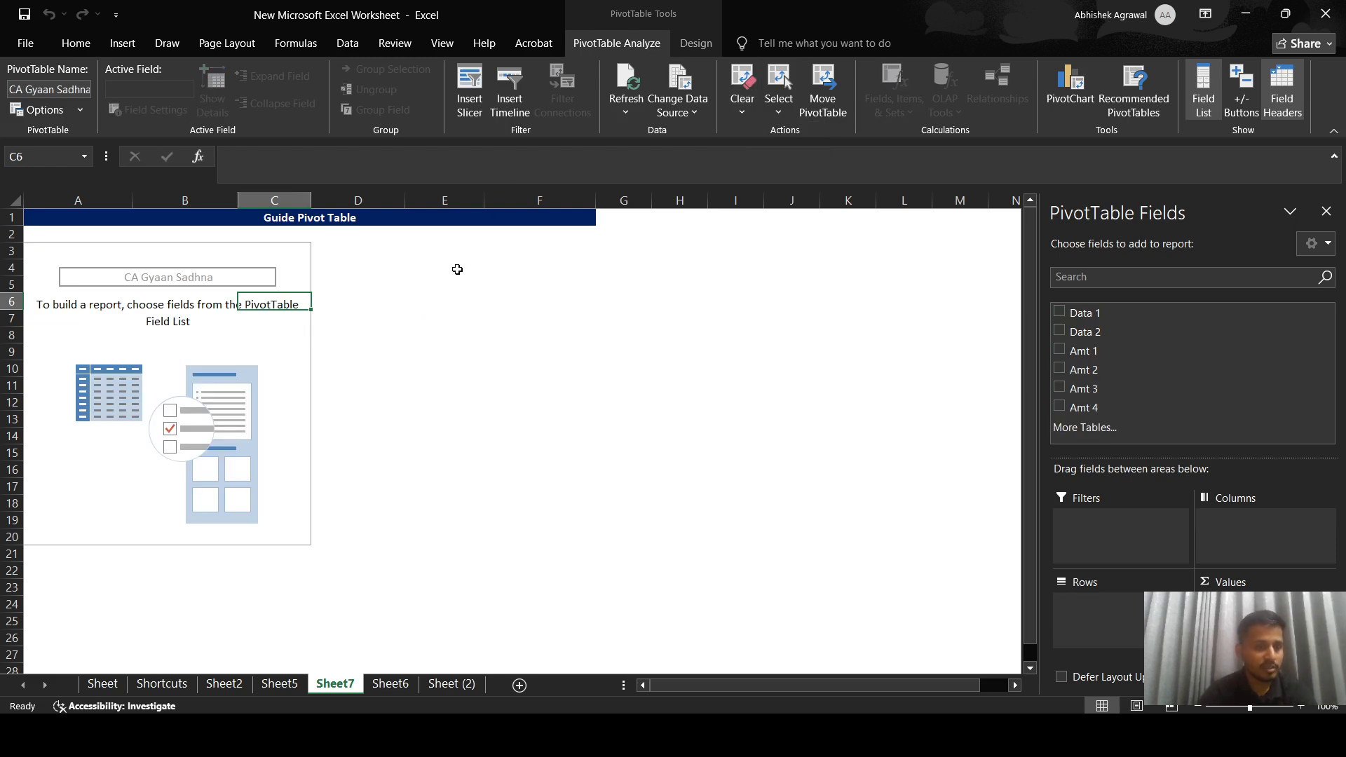
Step: Examine the PivotTable's Select options and the Move PivotTable placement settings, closing them without applying anything
left_click(398, 328)
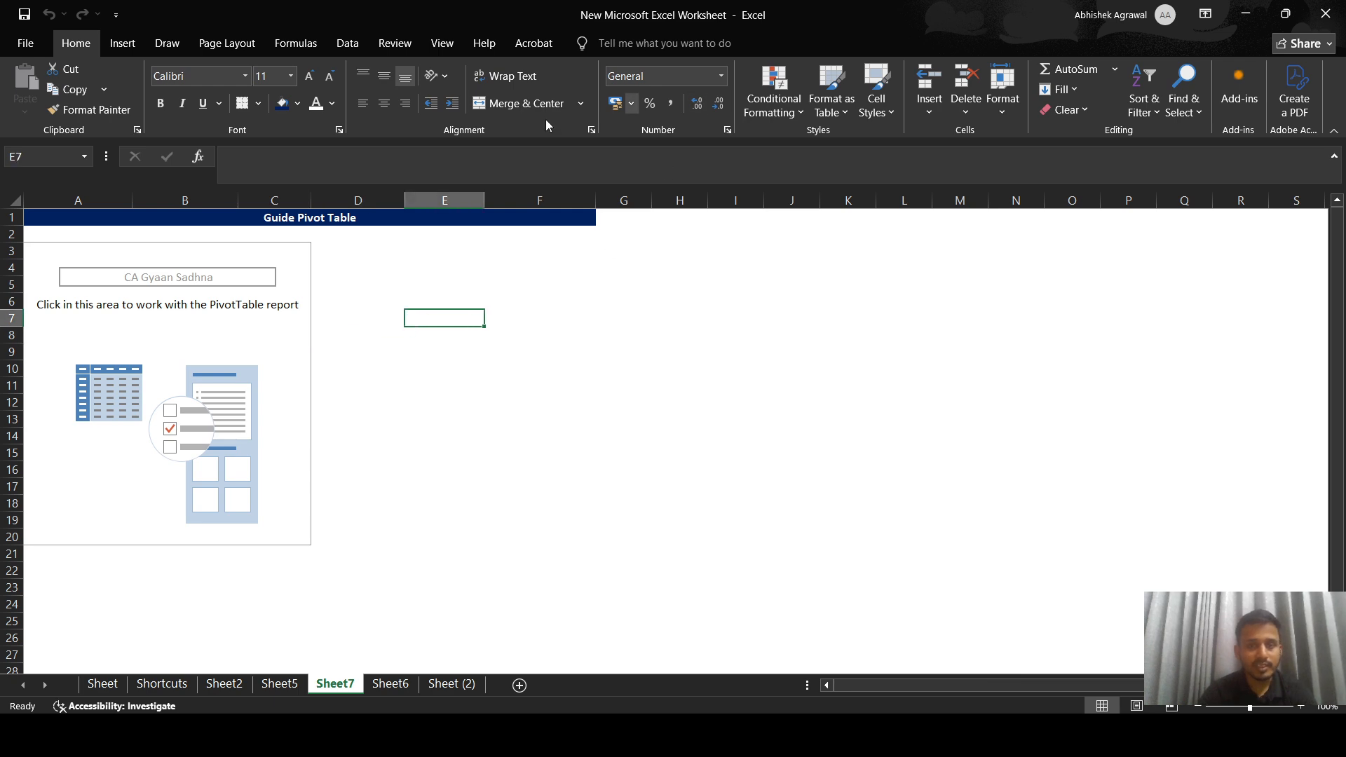
left_click(261, 280)
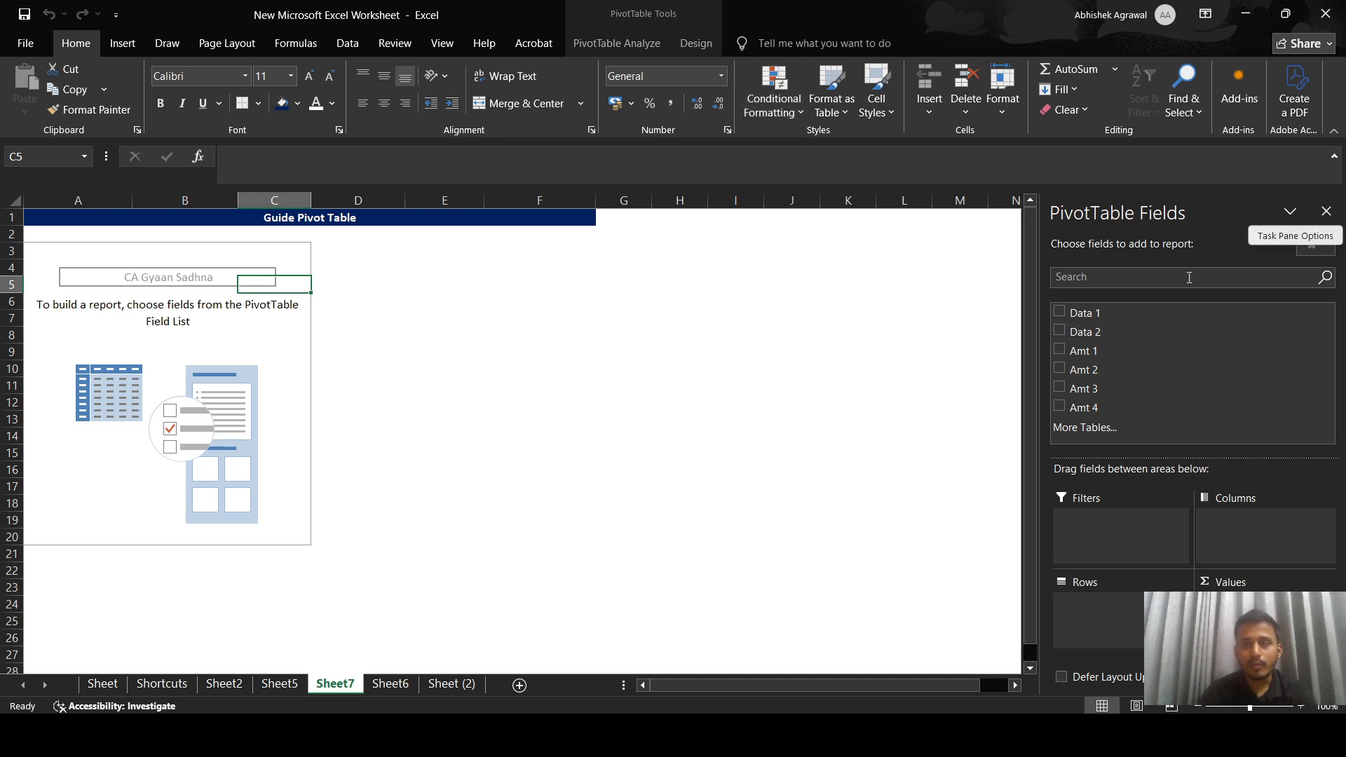
left_click(623, 35)
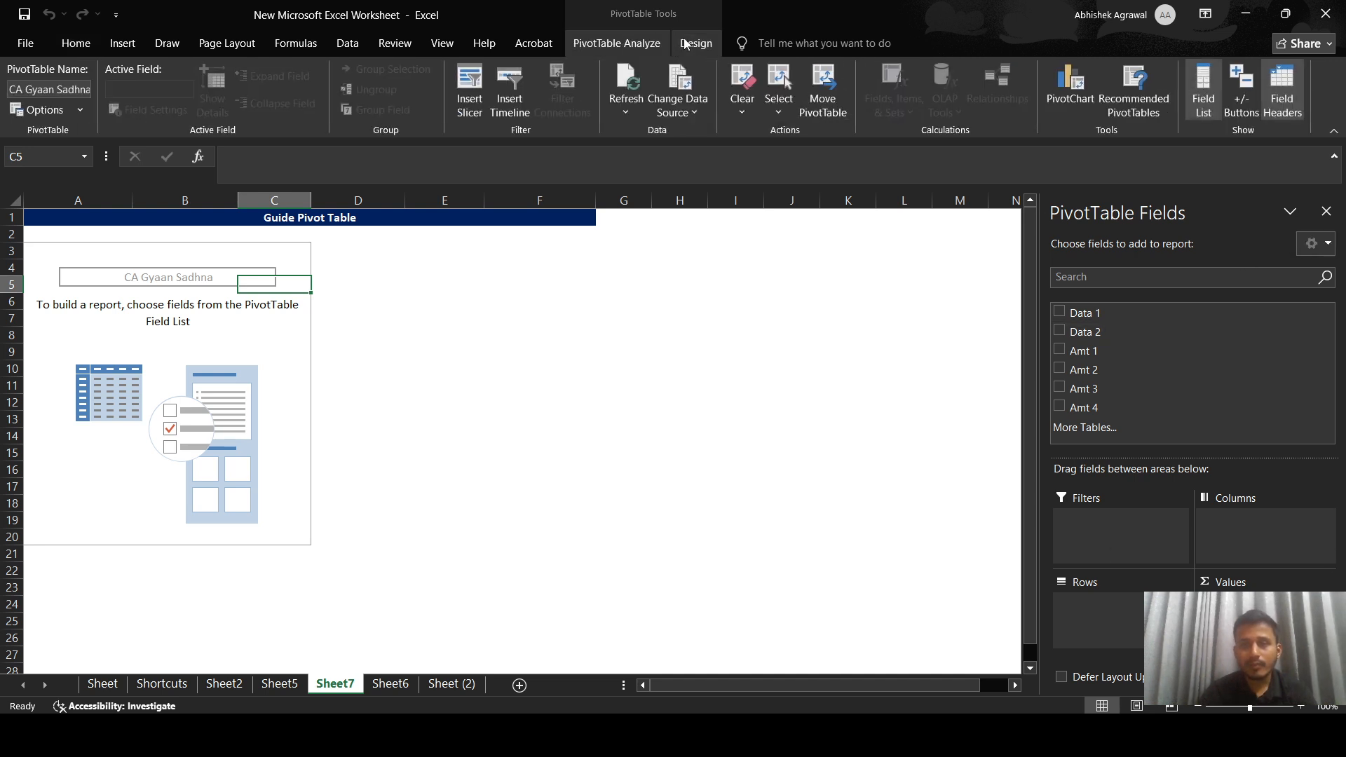
left_click(779, 111)
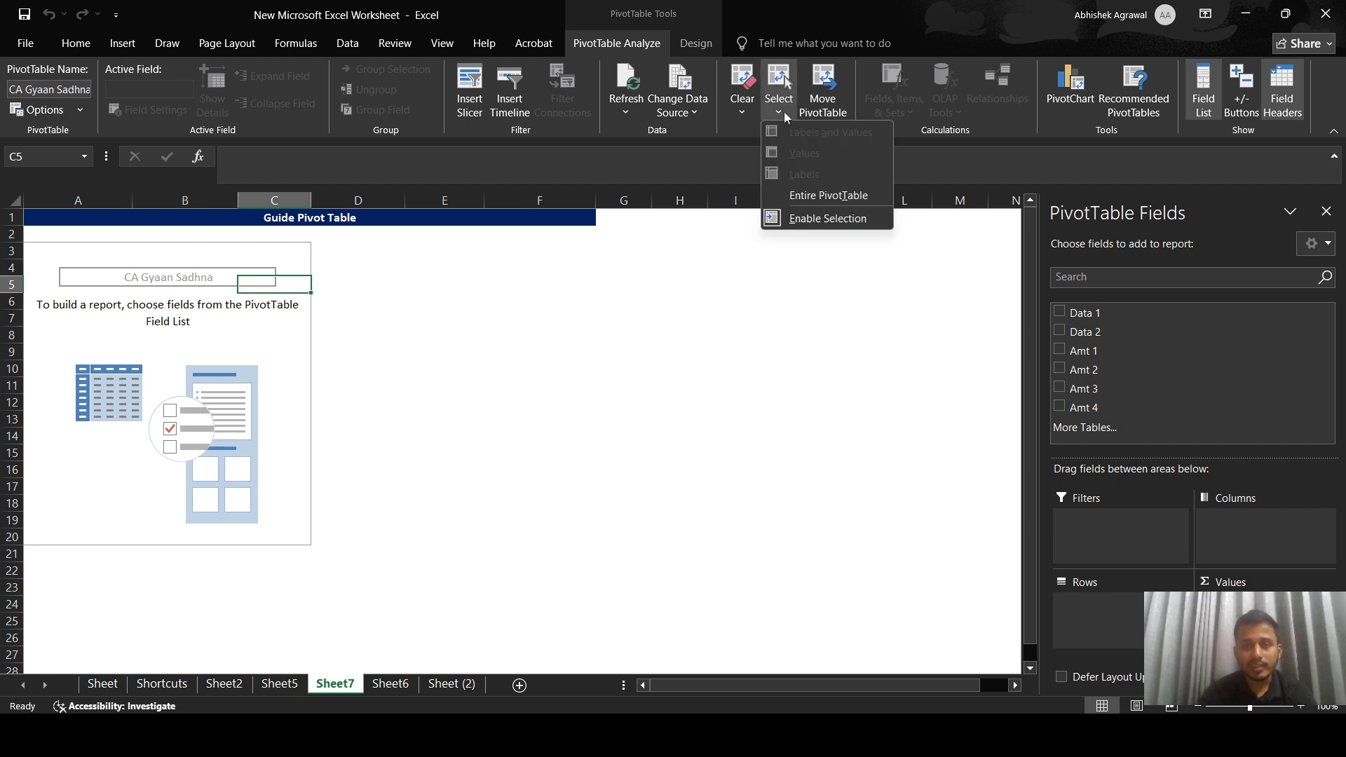
left_click(808, 106)
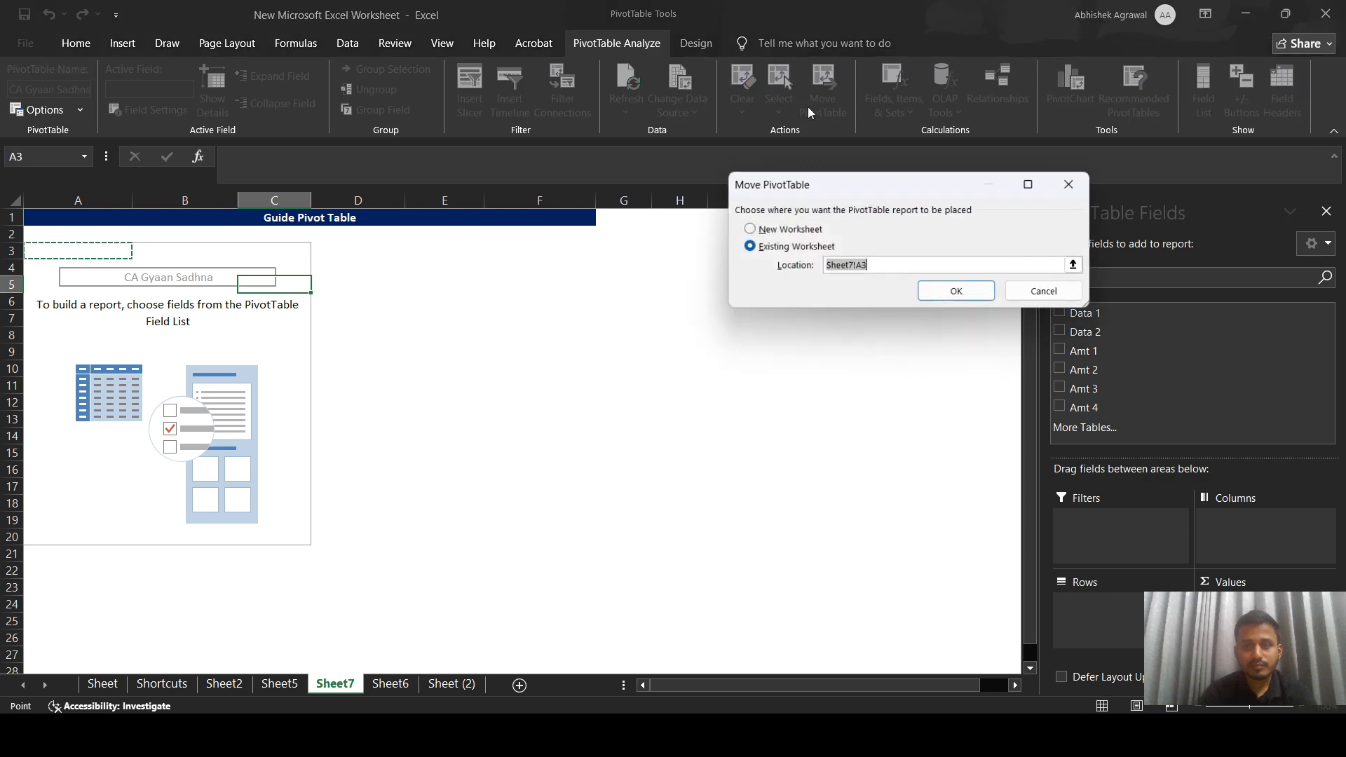
key("Escape")
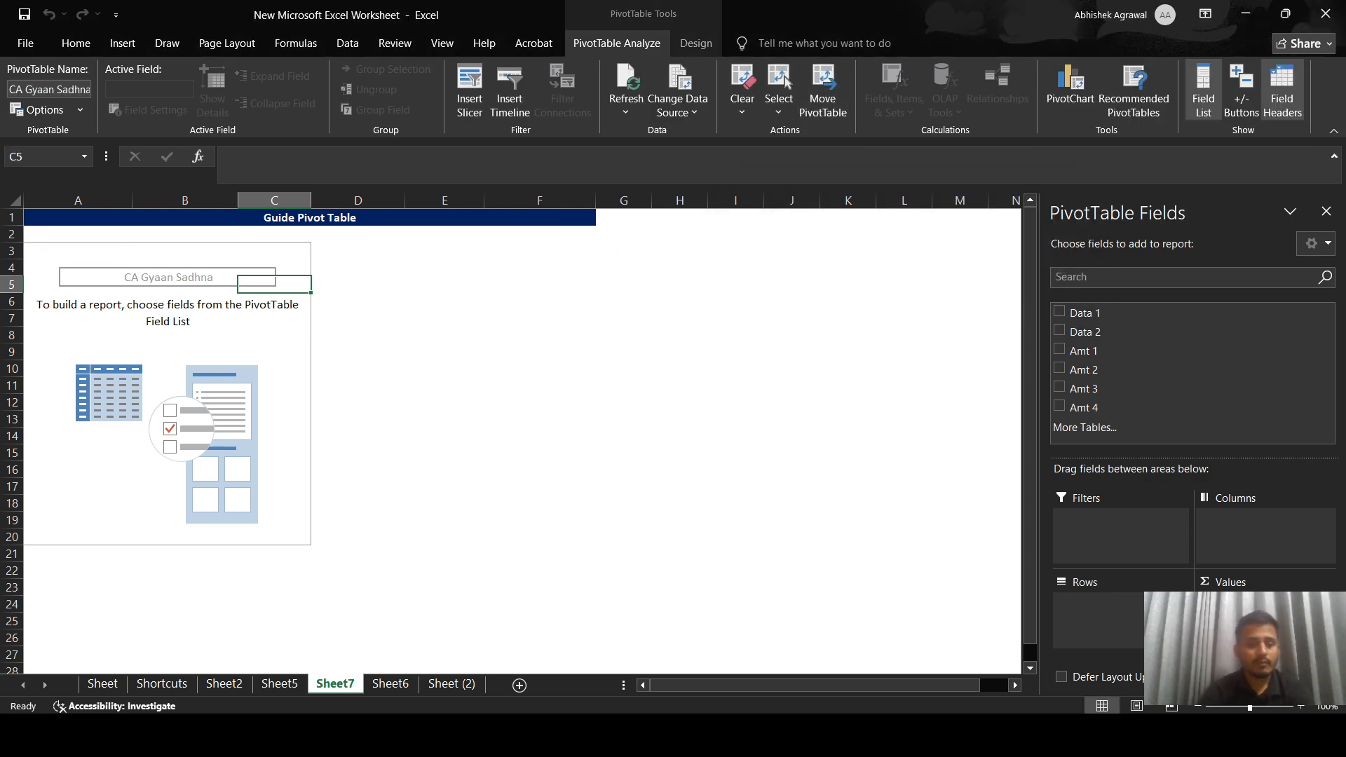
left_click(409, 691)
left_click(348, 684)
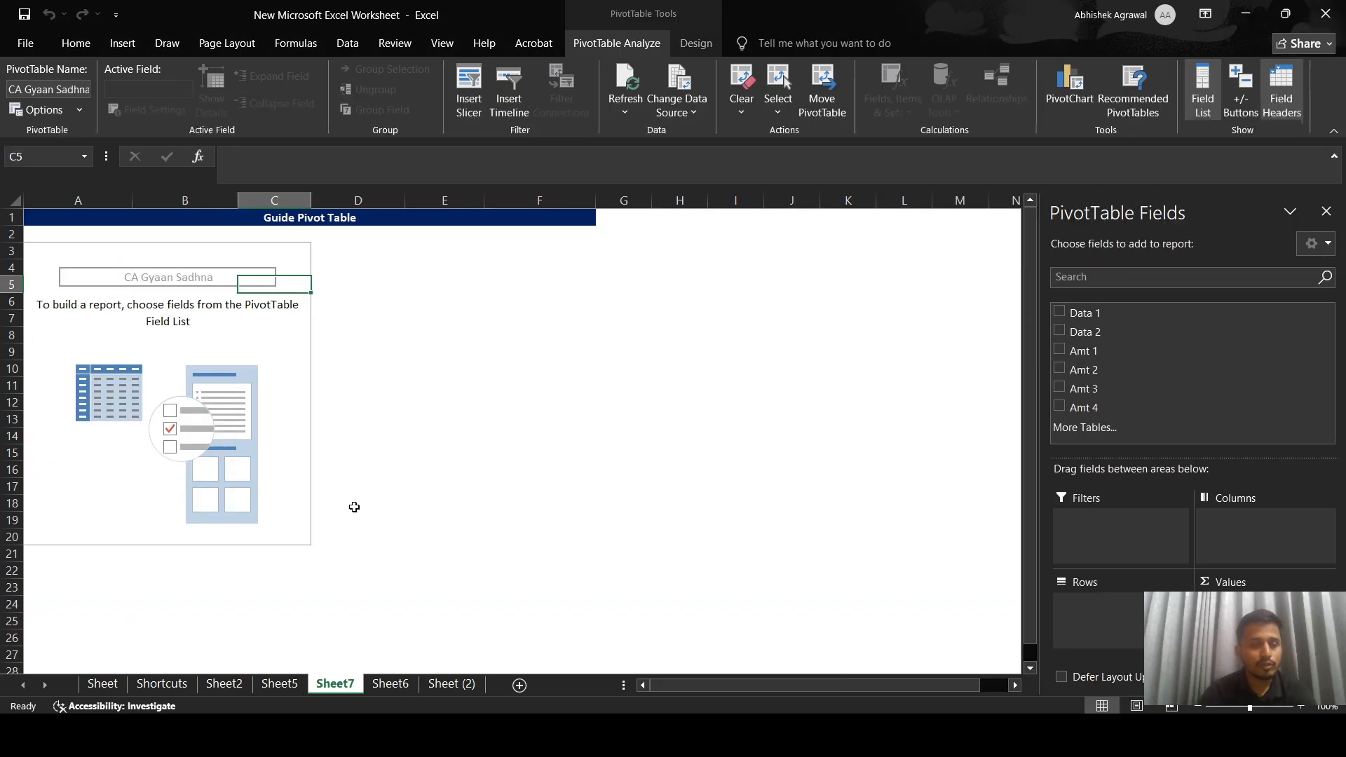
Step: Rebuild the PivotTable with Data 1 and Data 2 as rows and Amt 1, Amt 2, Amt 3 and Amt 4 as summed values
left_click(357, 486)
left_click(192, 350)
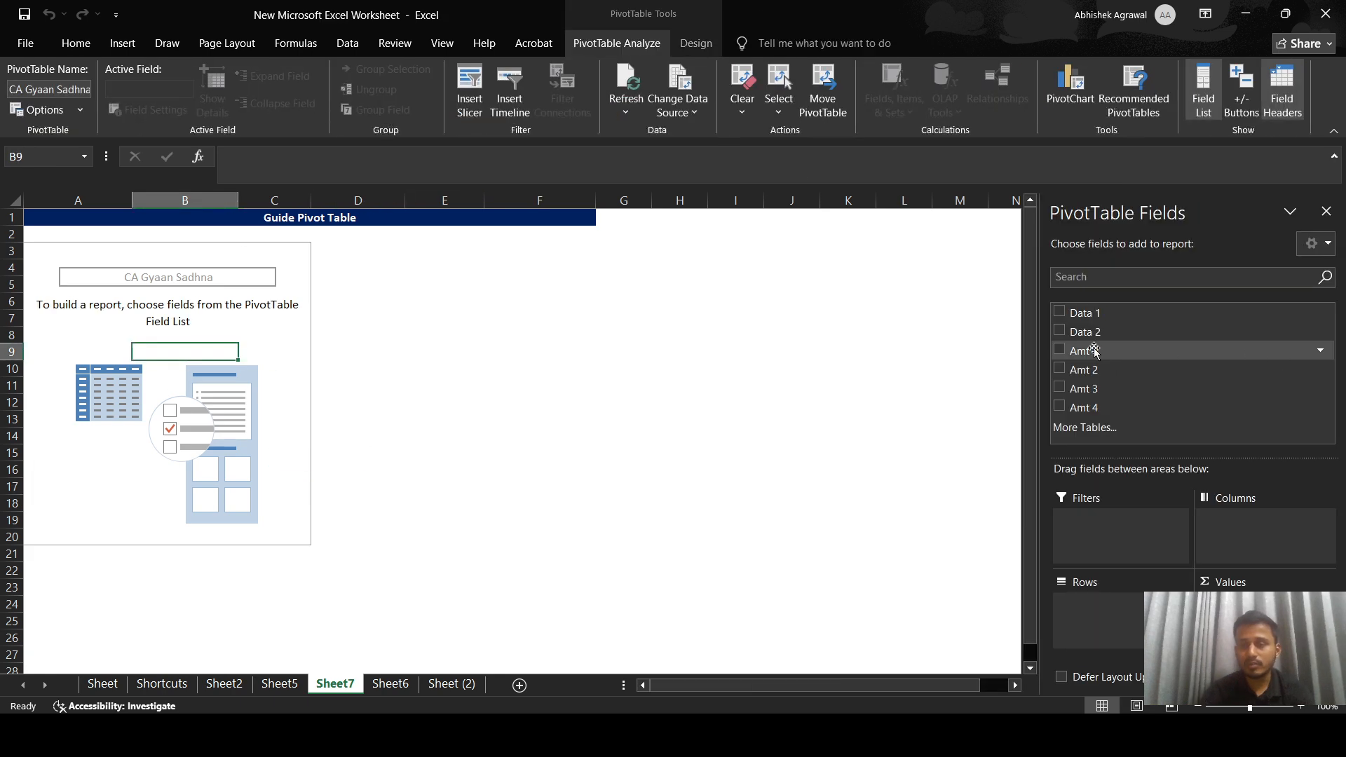
left_click(1088, 314)
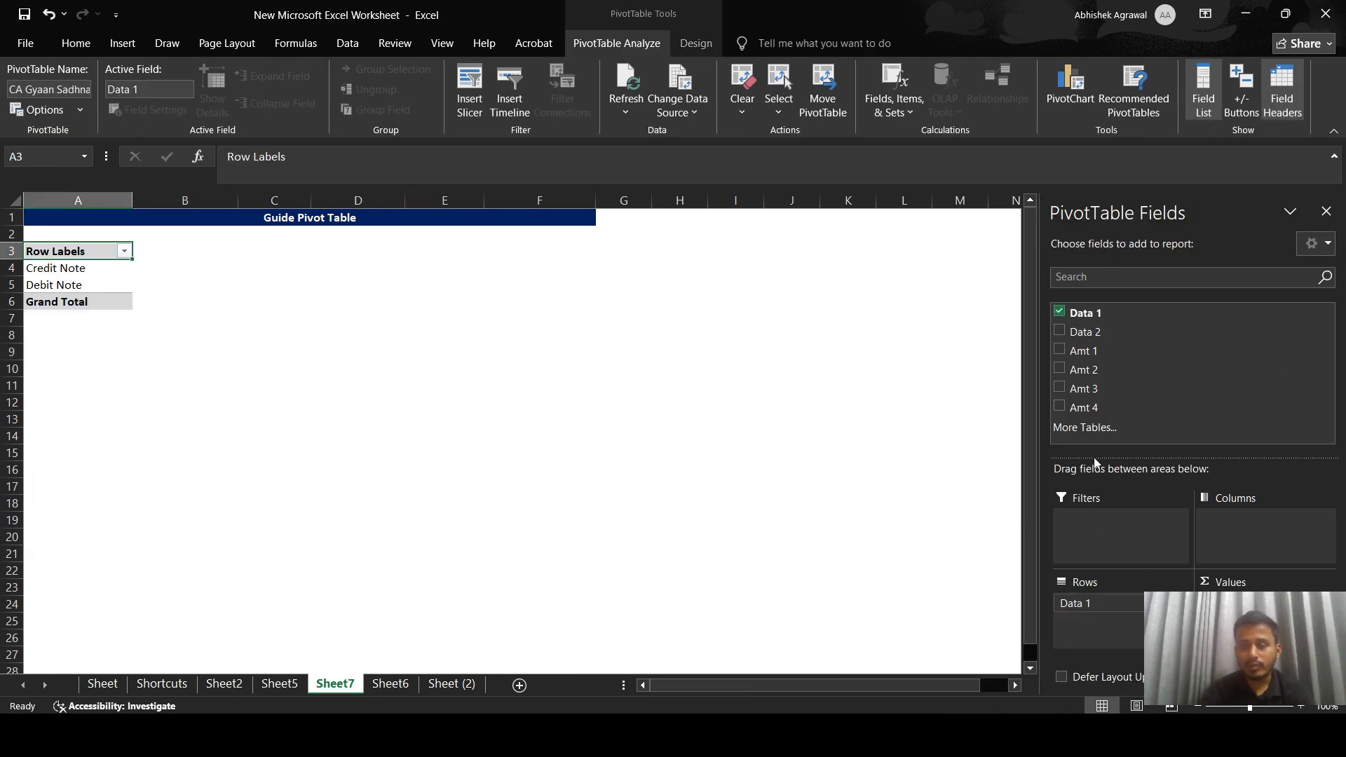
left_click_drag(1091, 339, 1116, 623)
left_click(1059, 350)
left_click(1060, 368)
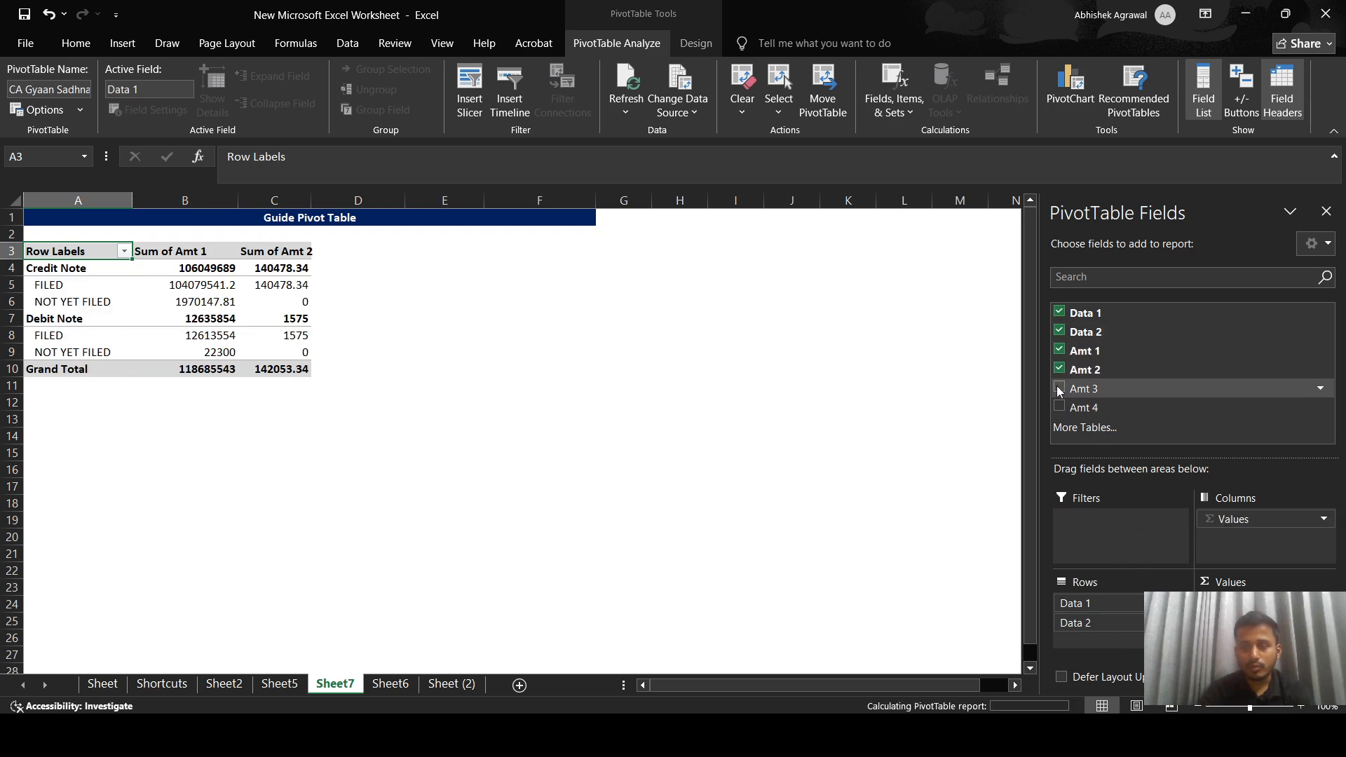
left_click(1059, 388)
left_click(1059, 409)
left_click(492, 371)
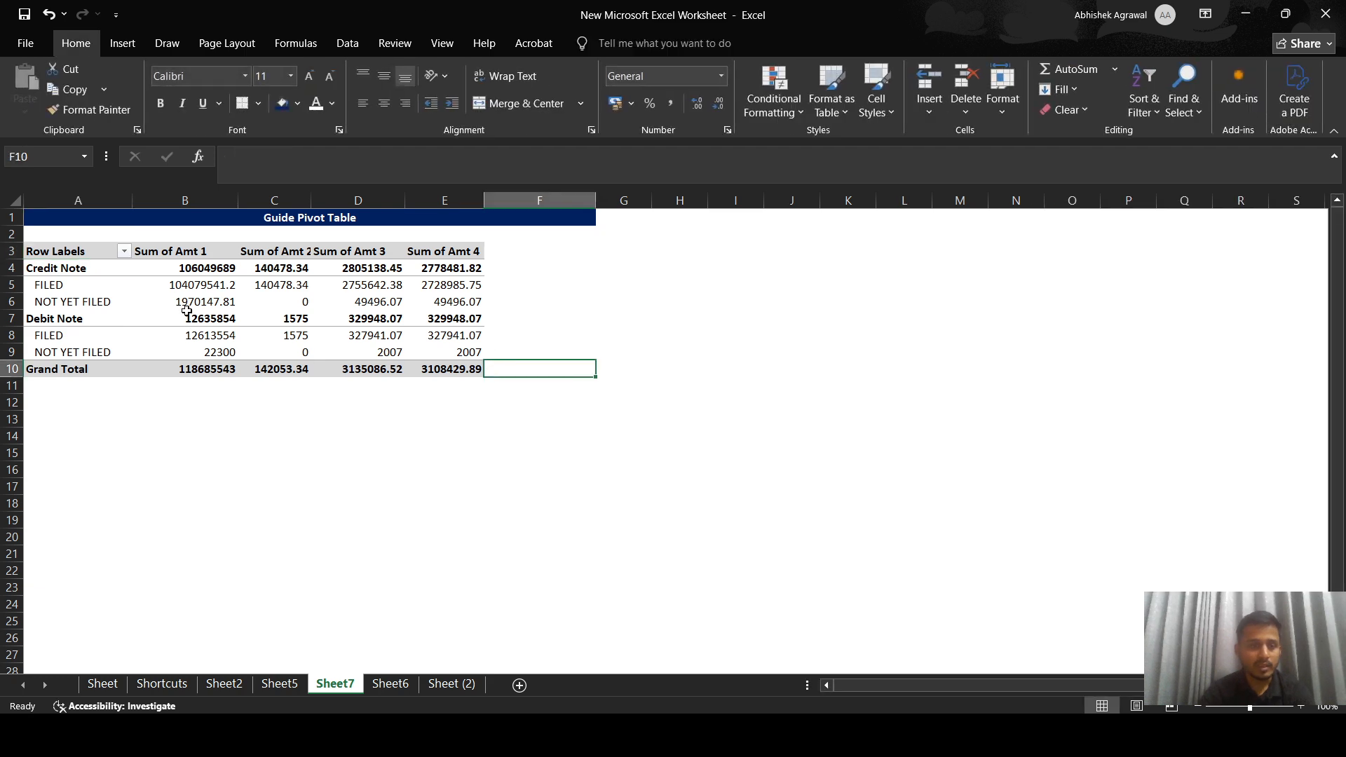
Step: Set the Sum of Amt 1 value field's number format to Number with 2 decimal places and the 1000 separator
left_click_drag(188, 269, 436, 349)
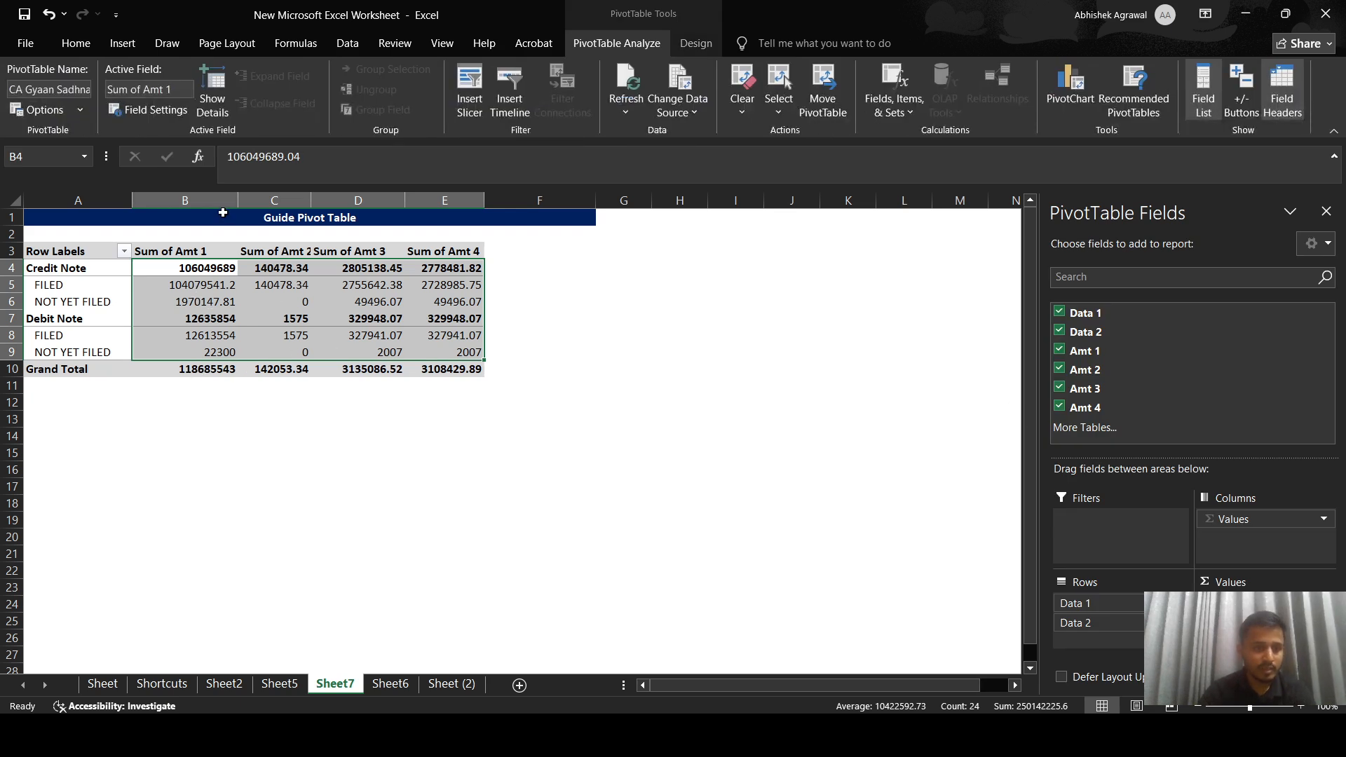
right_click(217, 252)
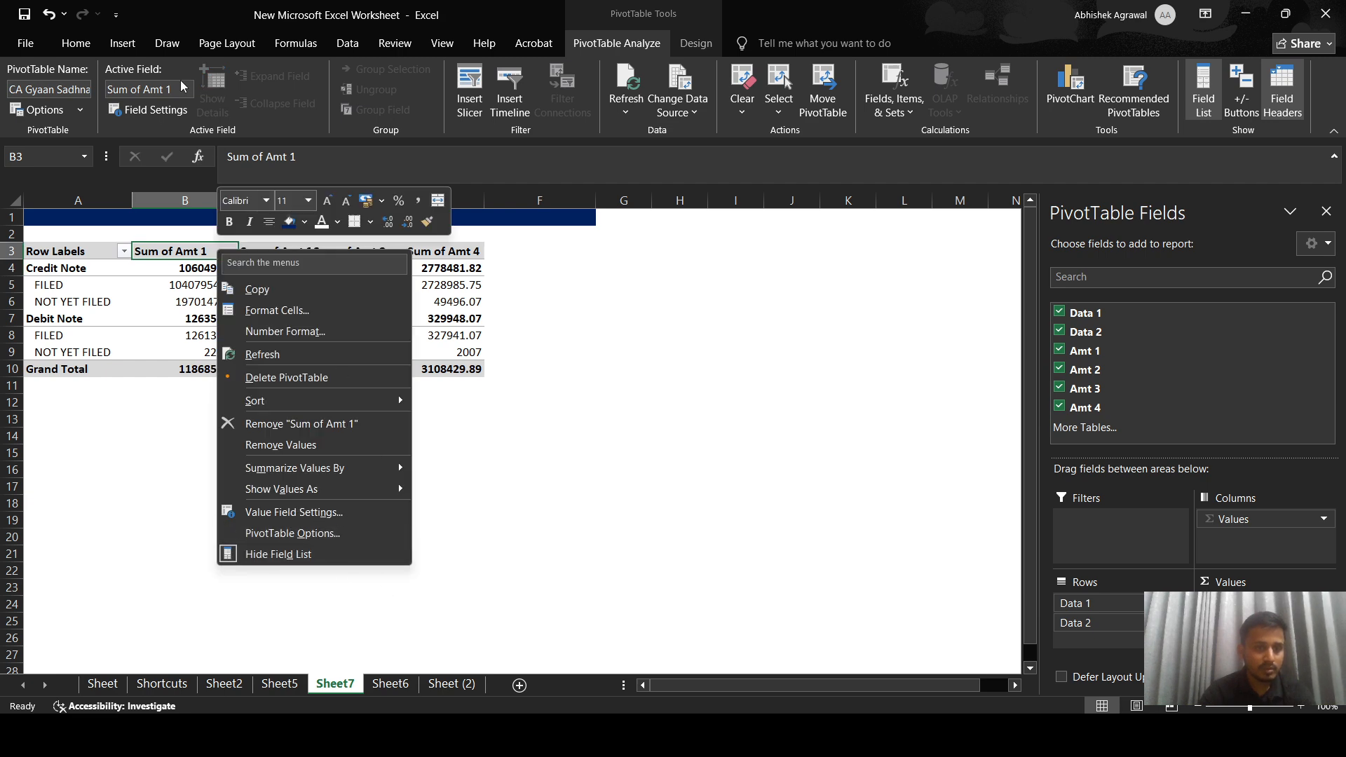
left_click(155, 114)
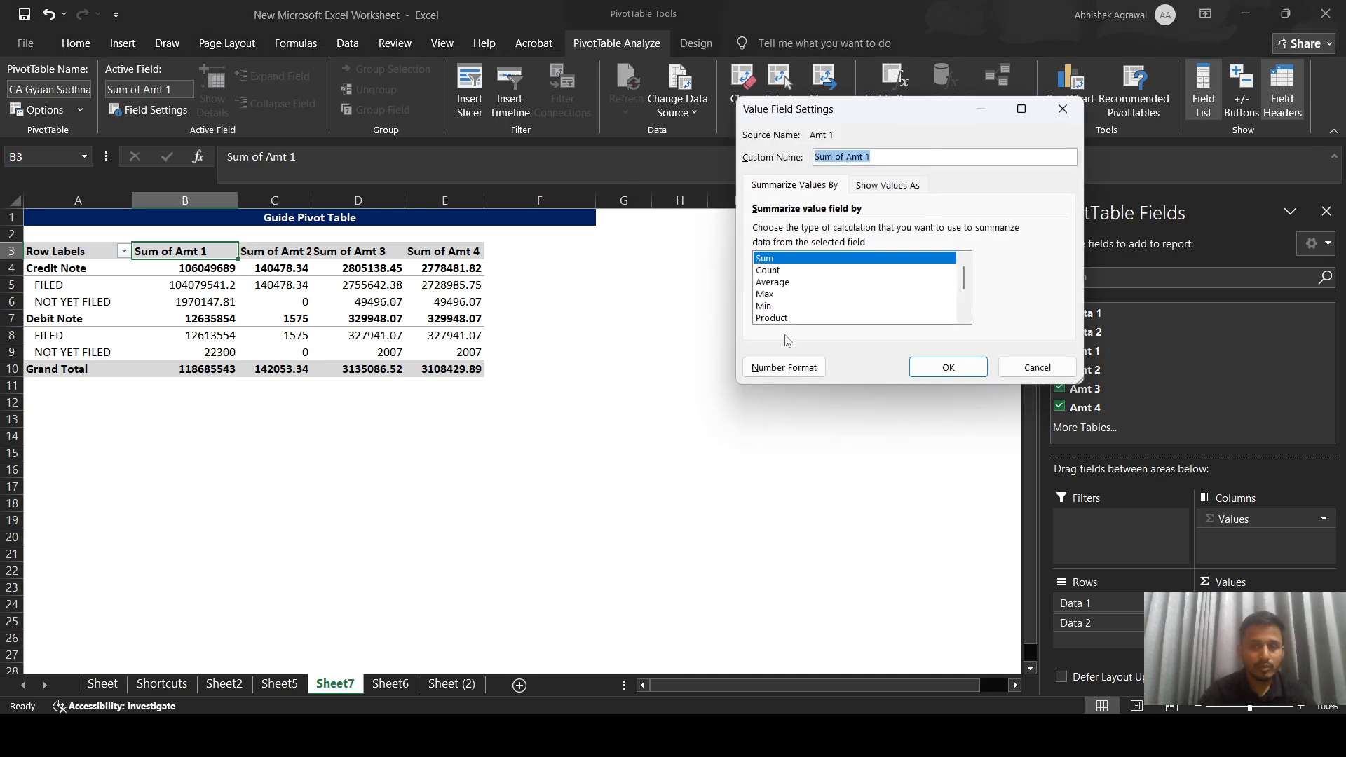
left_click(784, 367)
left_click(710, 116)
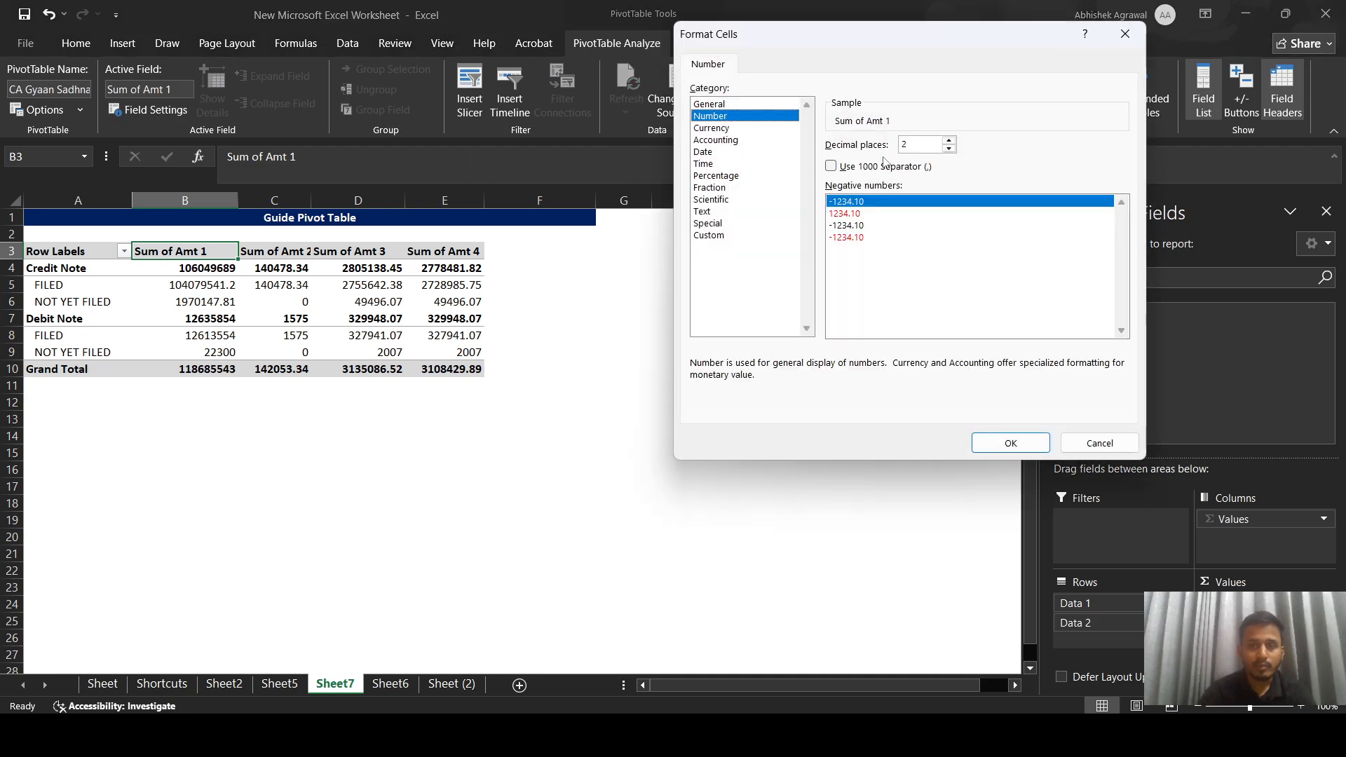
left_click(831, 166)
left_click(1010, 444)
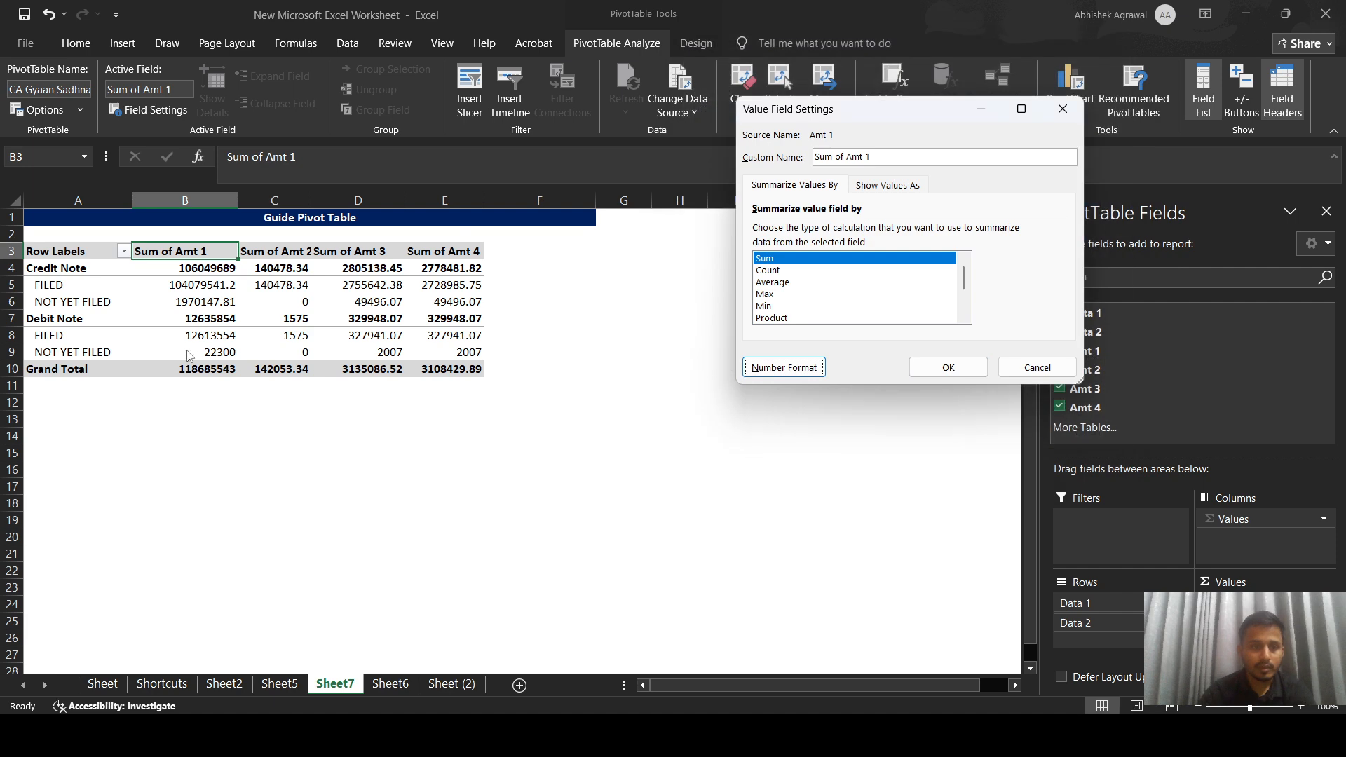
left_click(948, 366)
Step: Give the Sum of Amt 2 value field the Number format with the 1000 separator
left_click(252, 257)
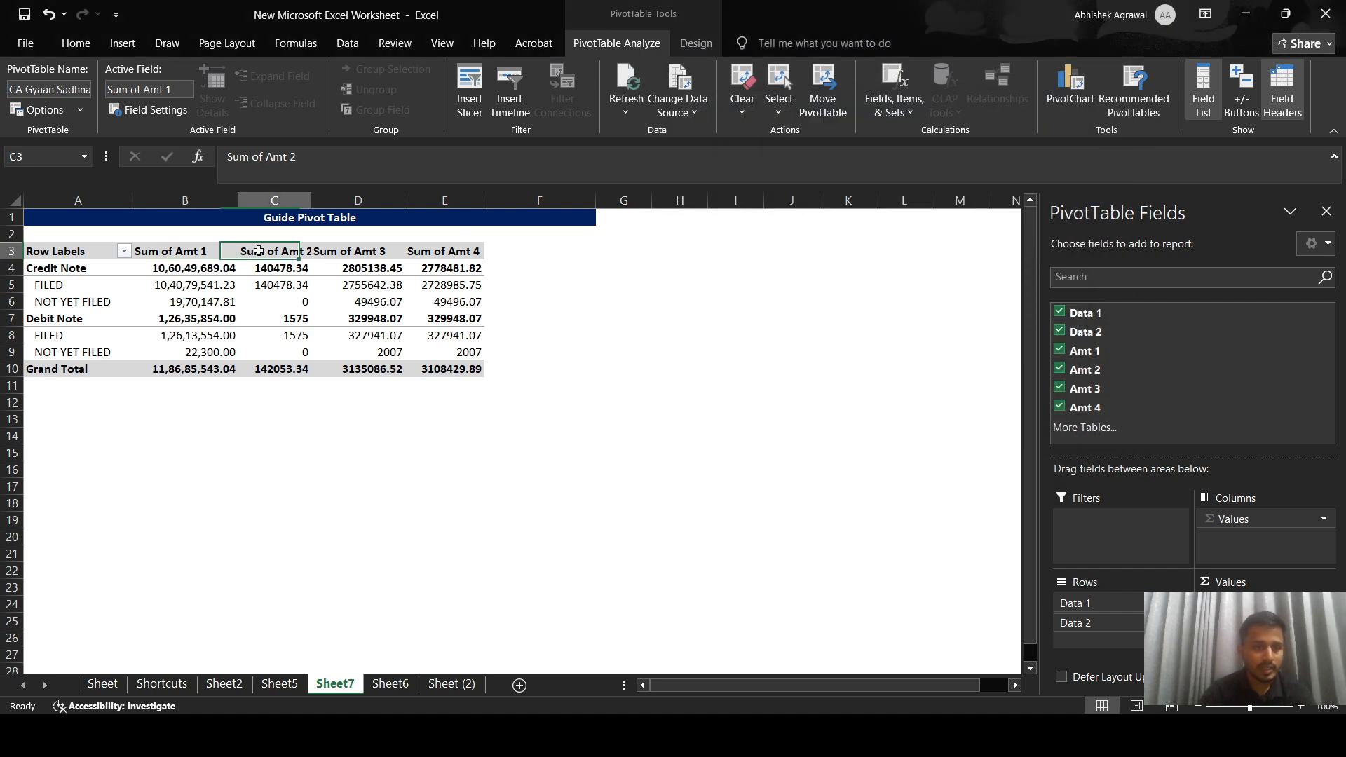
left_click(162, 108)
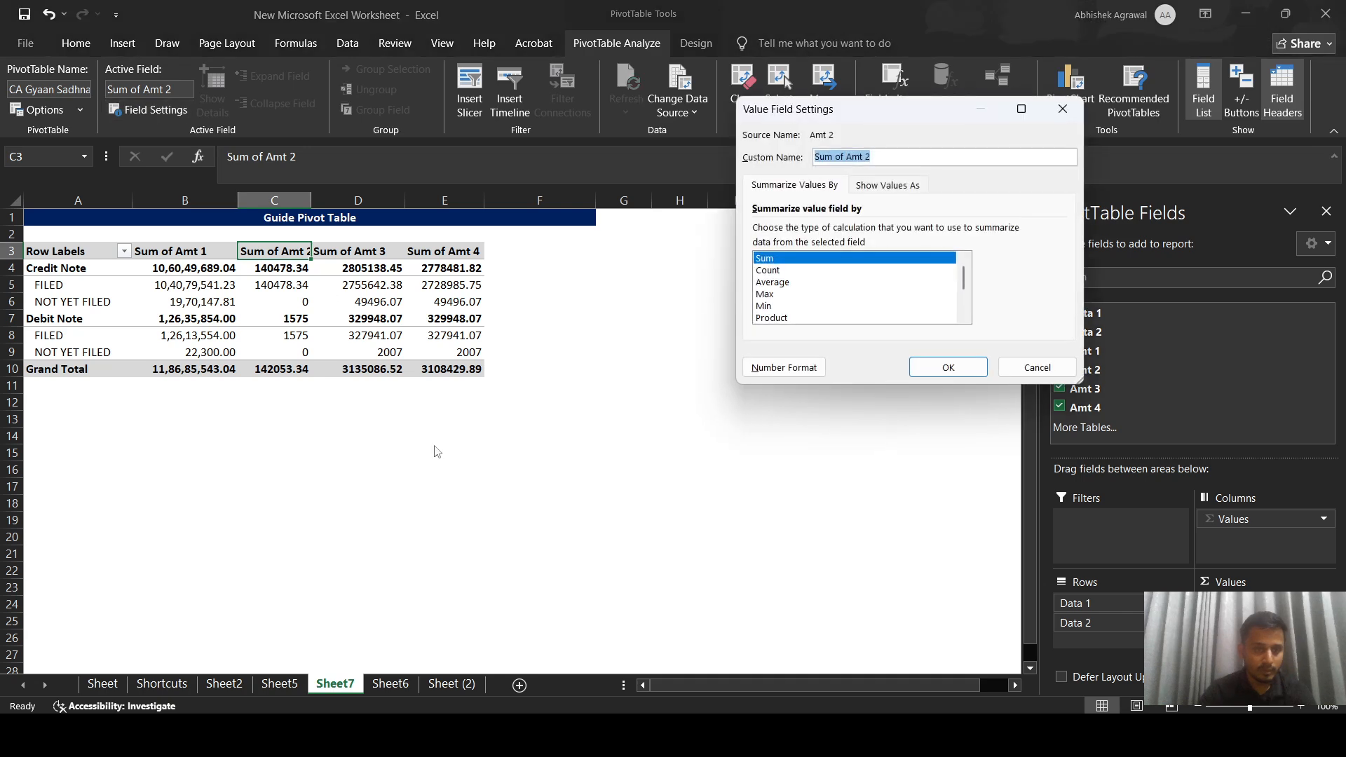
left_click(804, 369)
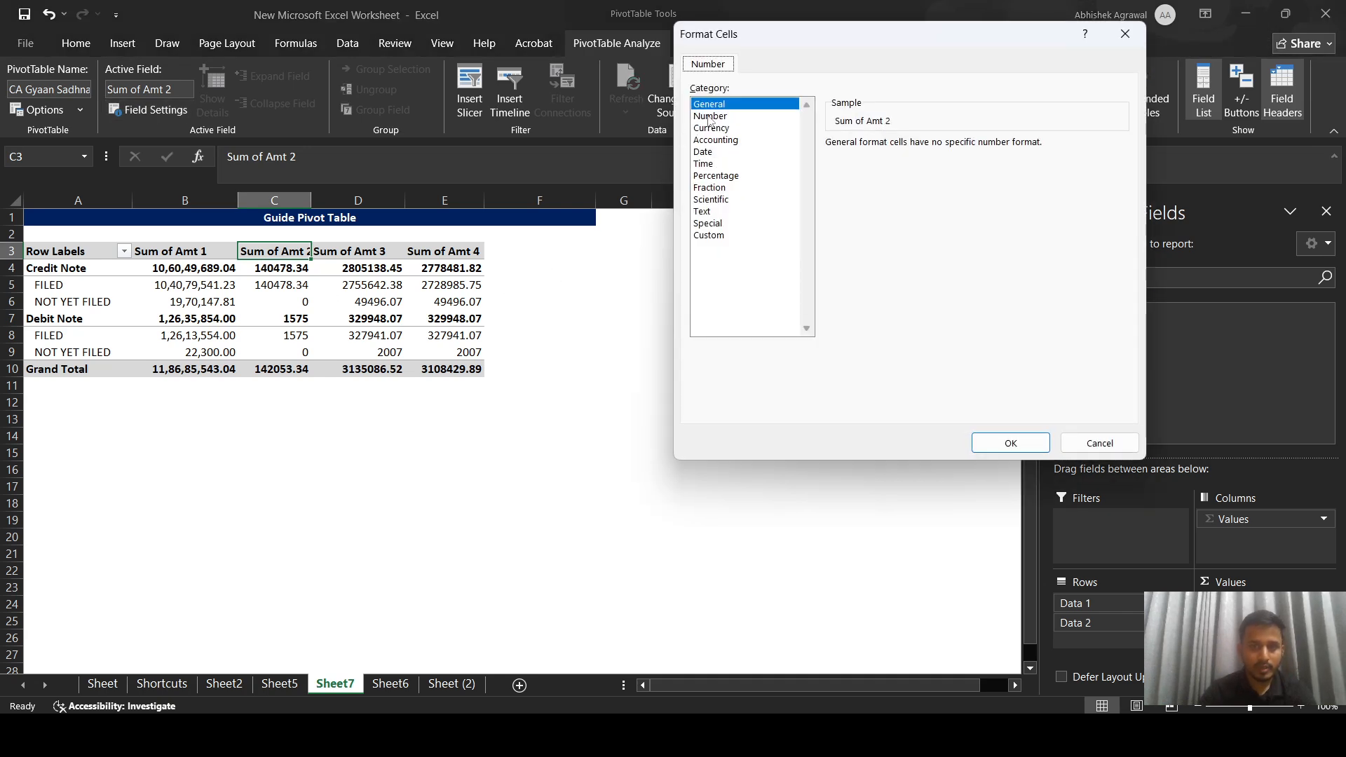
left_click(709, 116)
left_click(902, 169)
left_click(1010, 443)
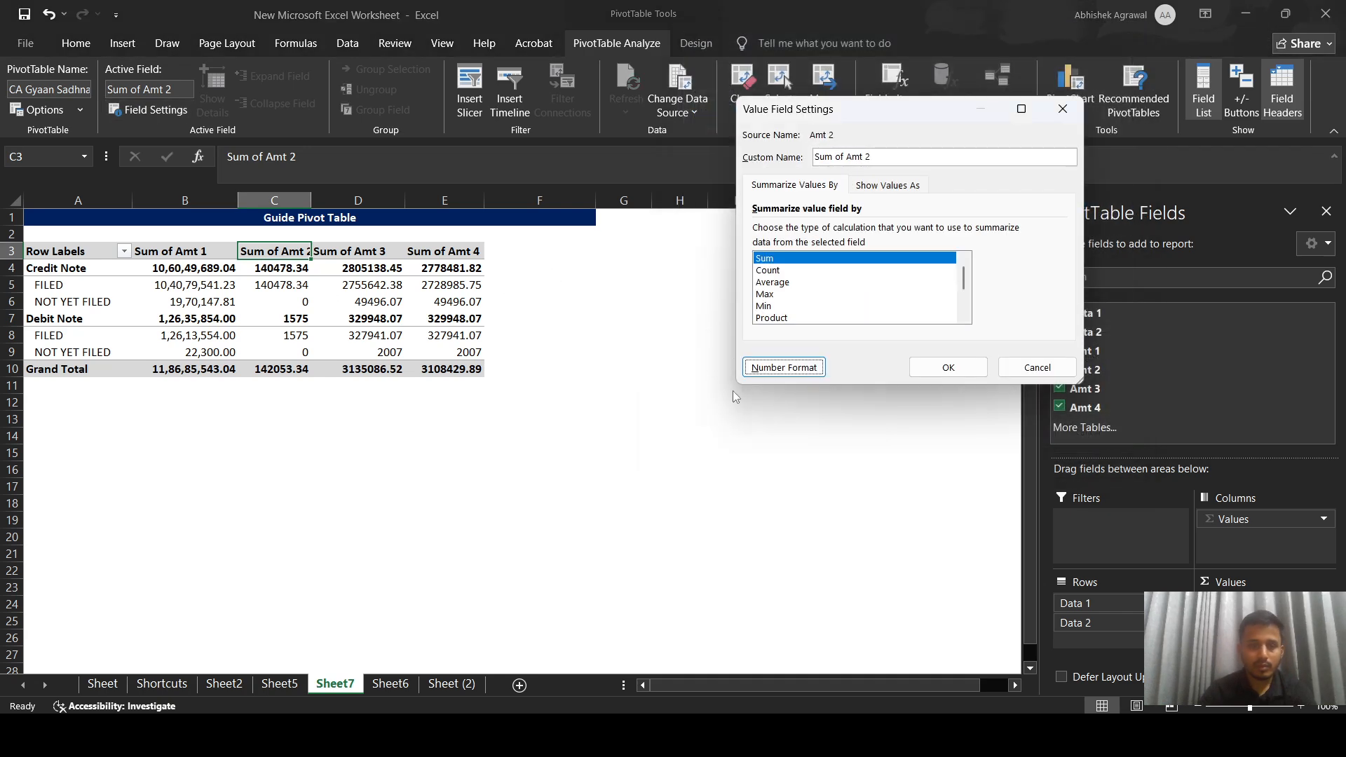
left_click(947, 367)
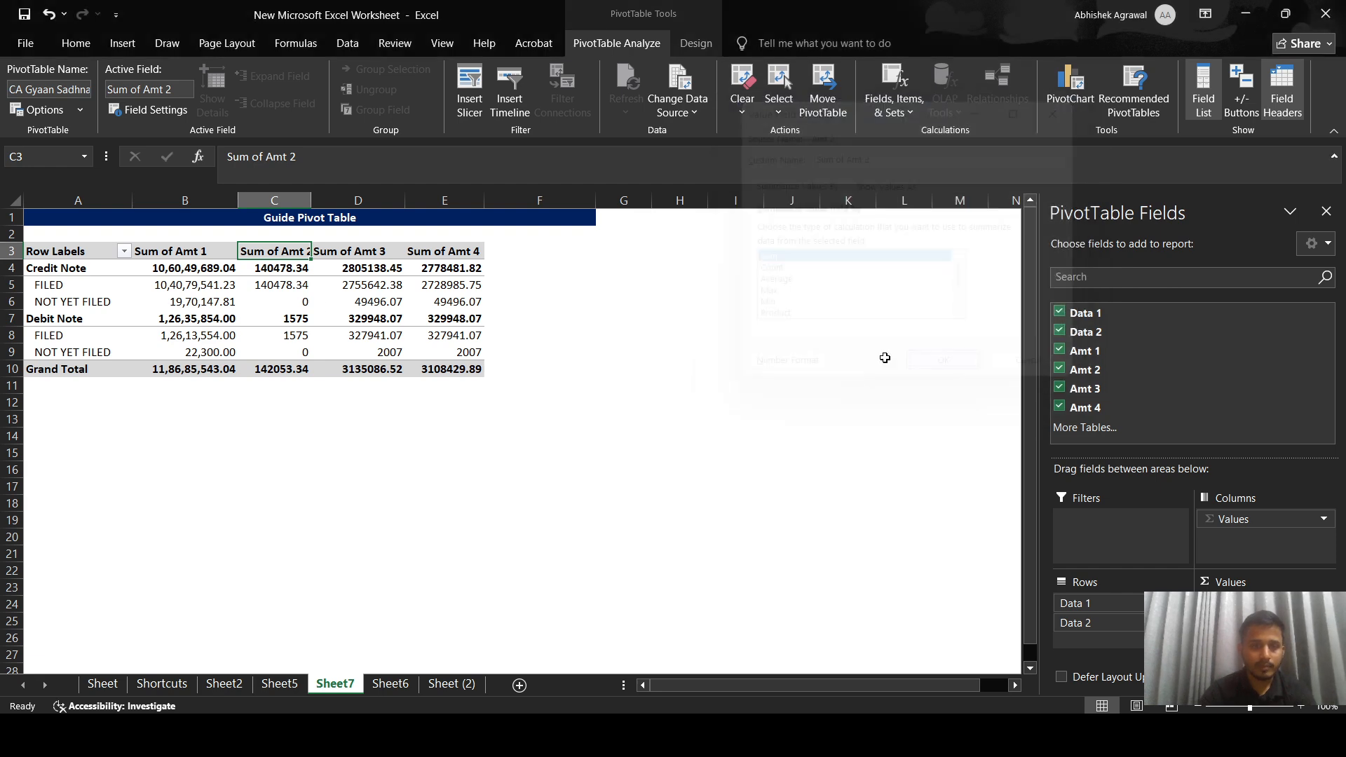
Step: Format the Sum of Amt 3 value field as Number with 2 decimal places and the 1000 separator
left_click(368, 256)
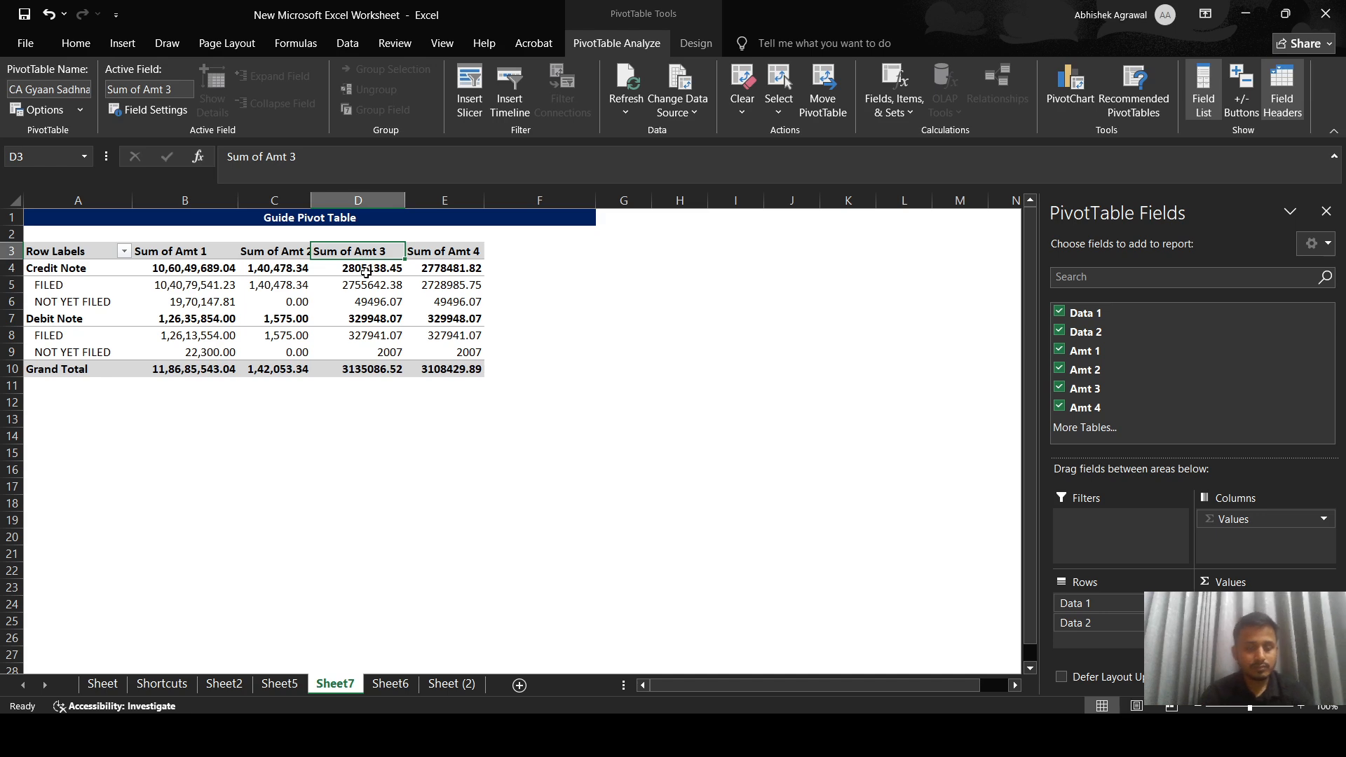
right_click(369, 254)
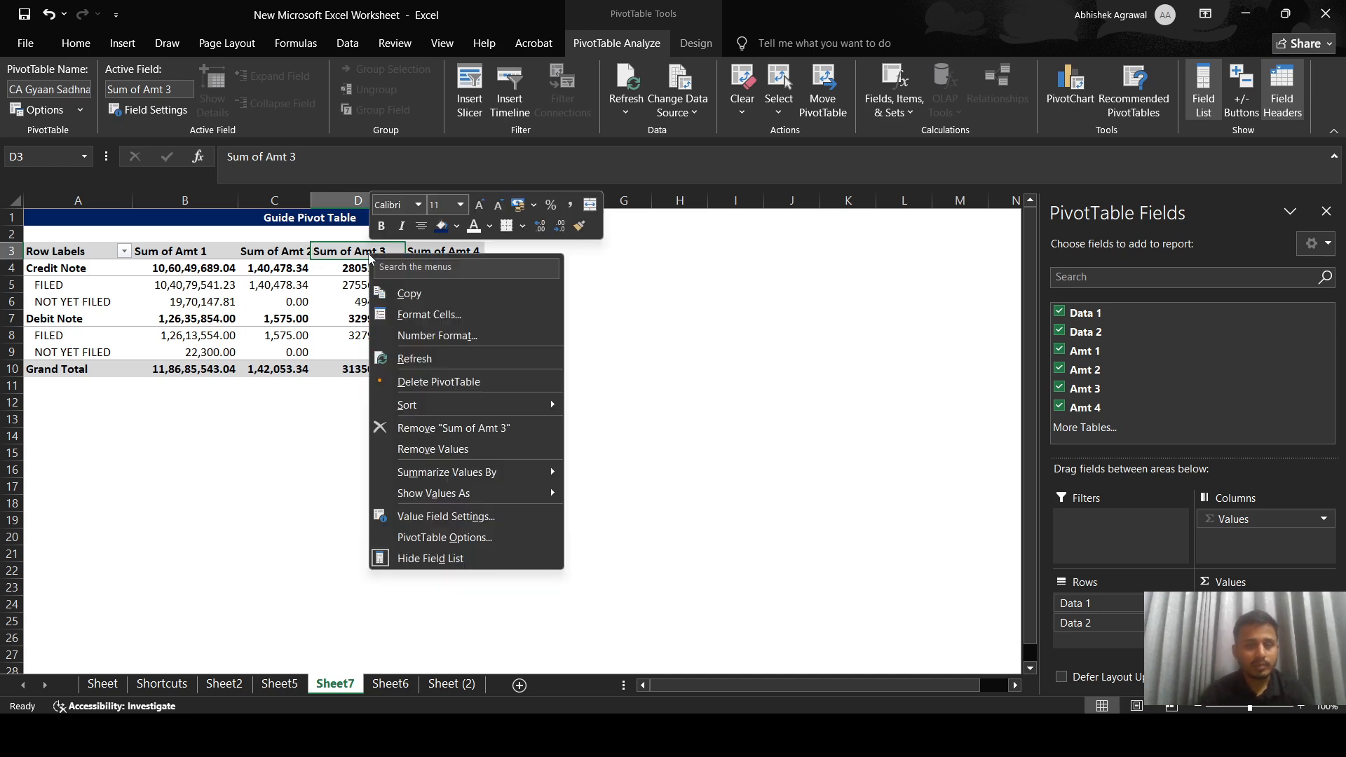
left_click(174, 114)
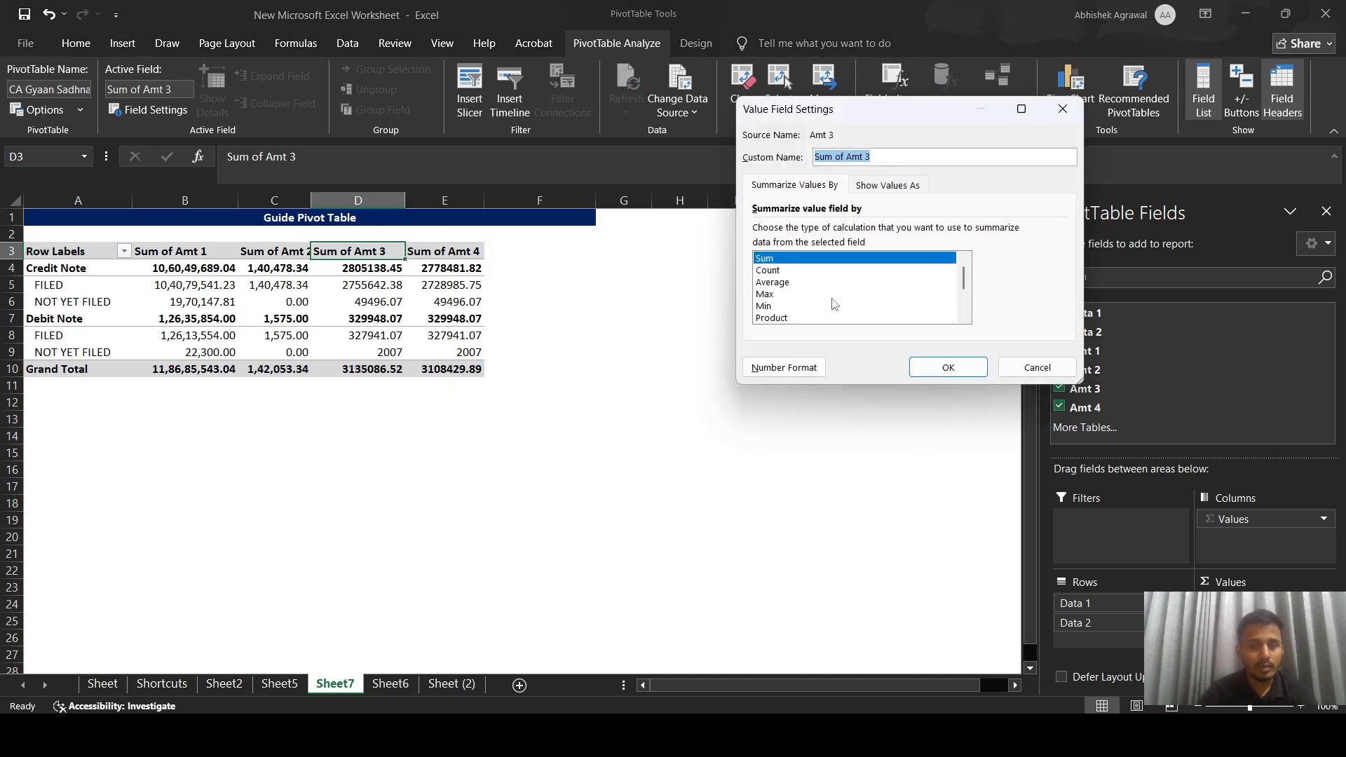
left_click(783, 367)
left_click(711, 116)
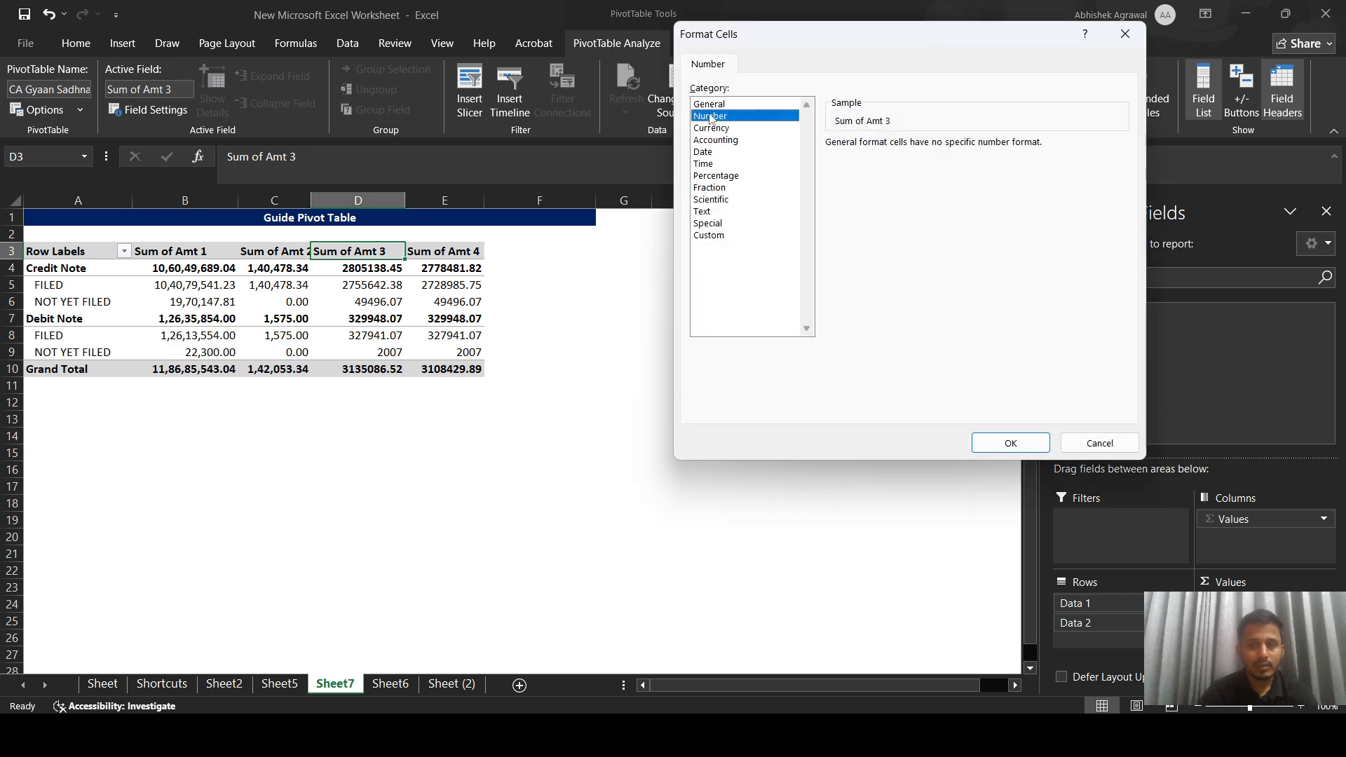
left_click(877, 167)
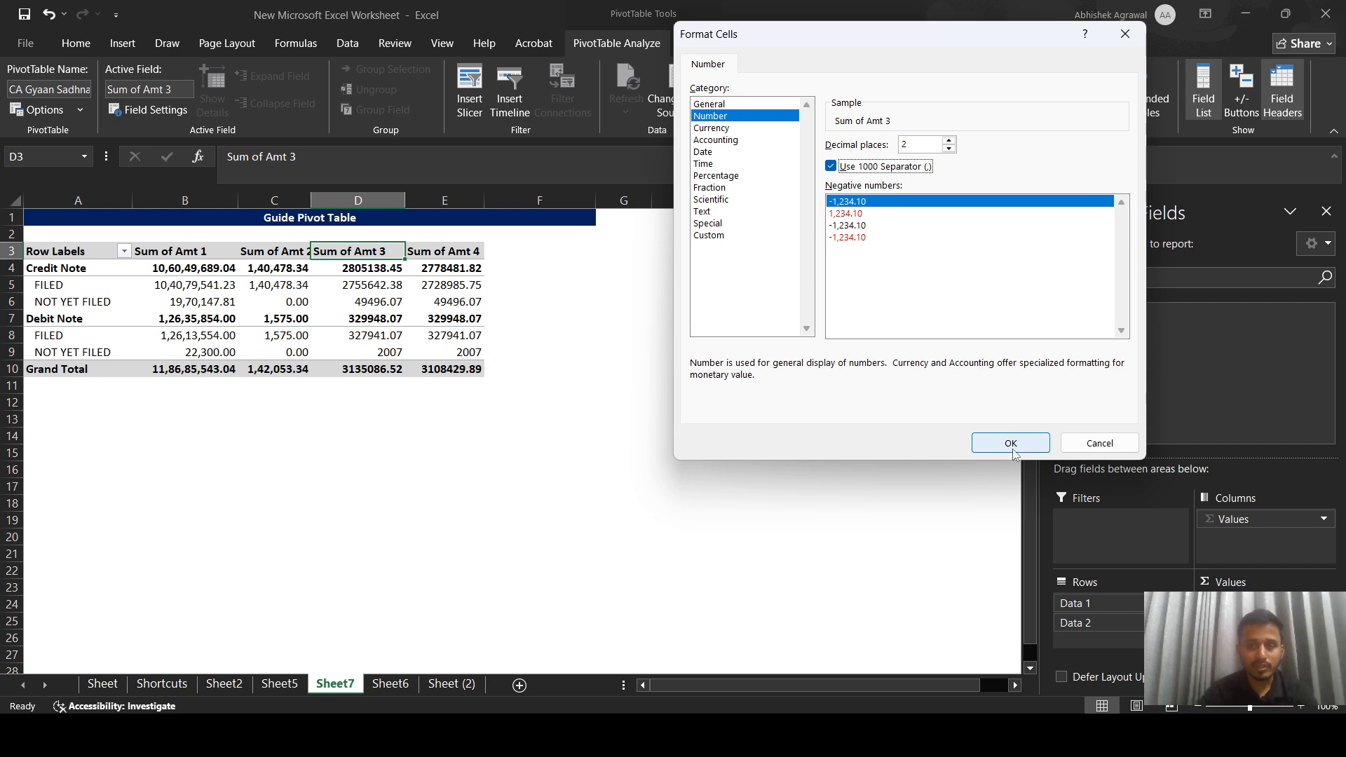
left_click(1011, 444)
left_click(954, 367)
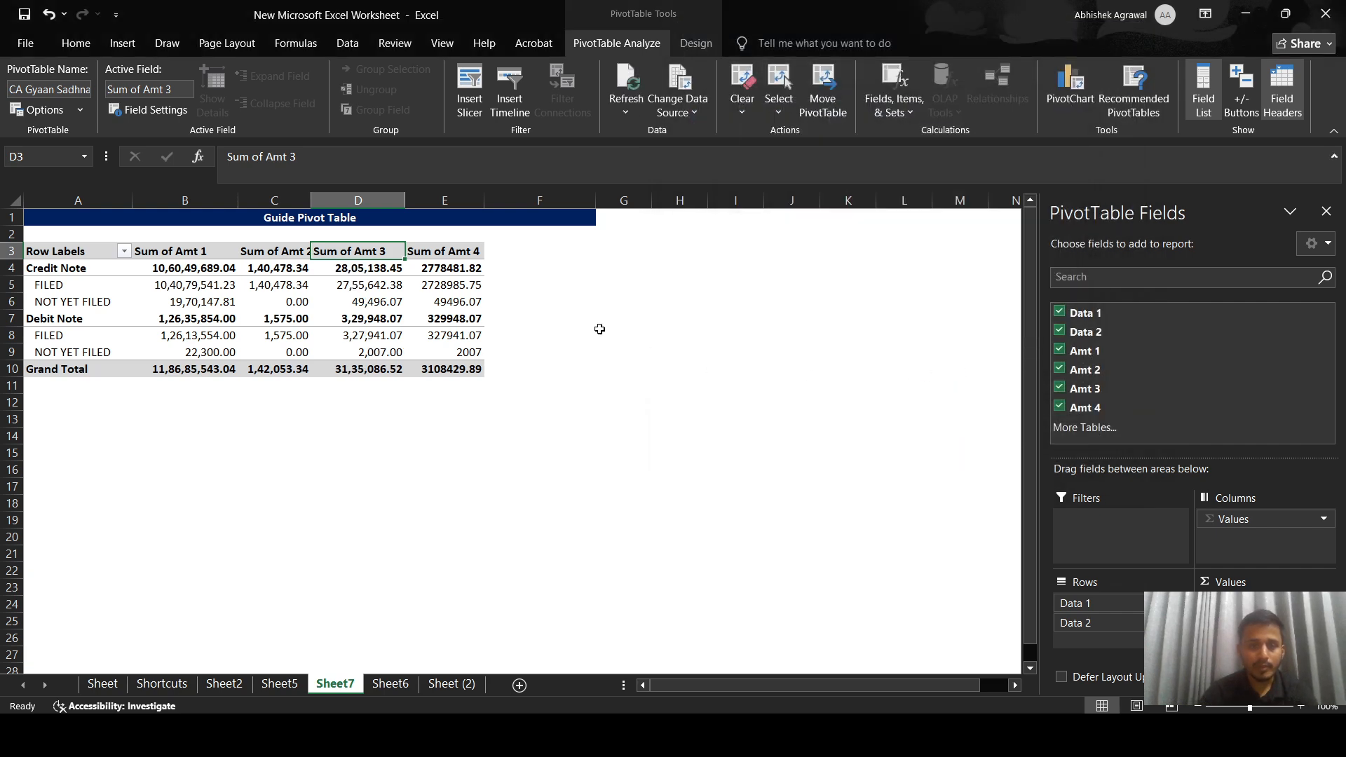
Step: Apply the Number format with the 1000 separator to the Sum of Amt 4 value field
left_click(466, 246)
right_click(465, 247)
left_click(451, 248)
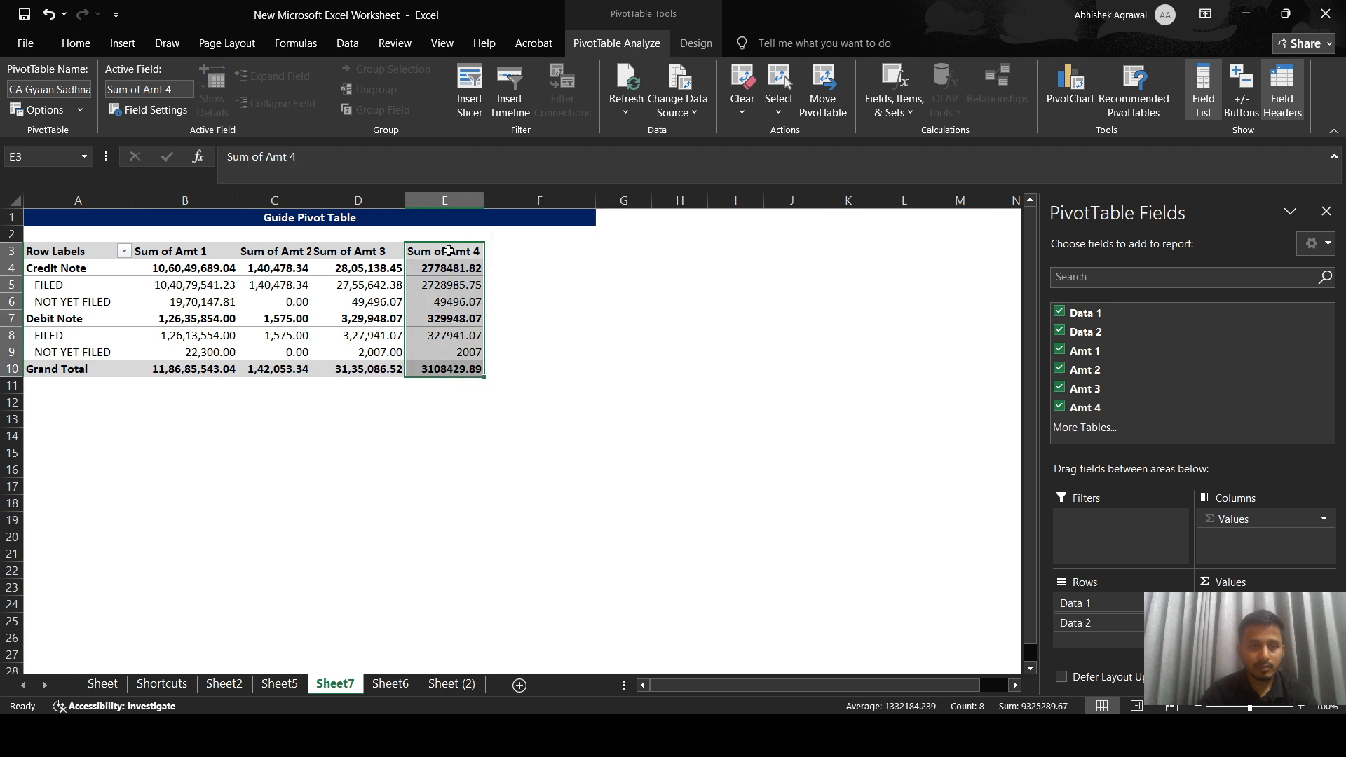
left_click(452, 254)
left_click(148, 110)
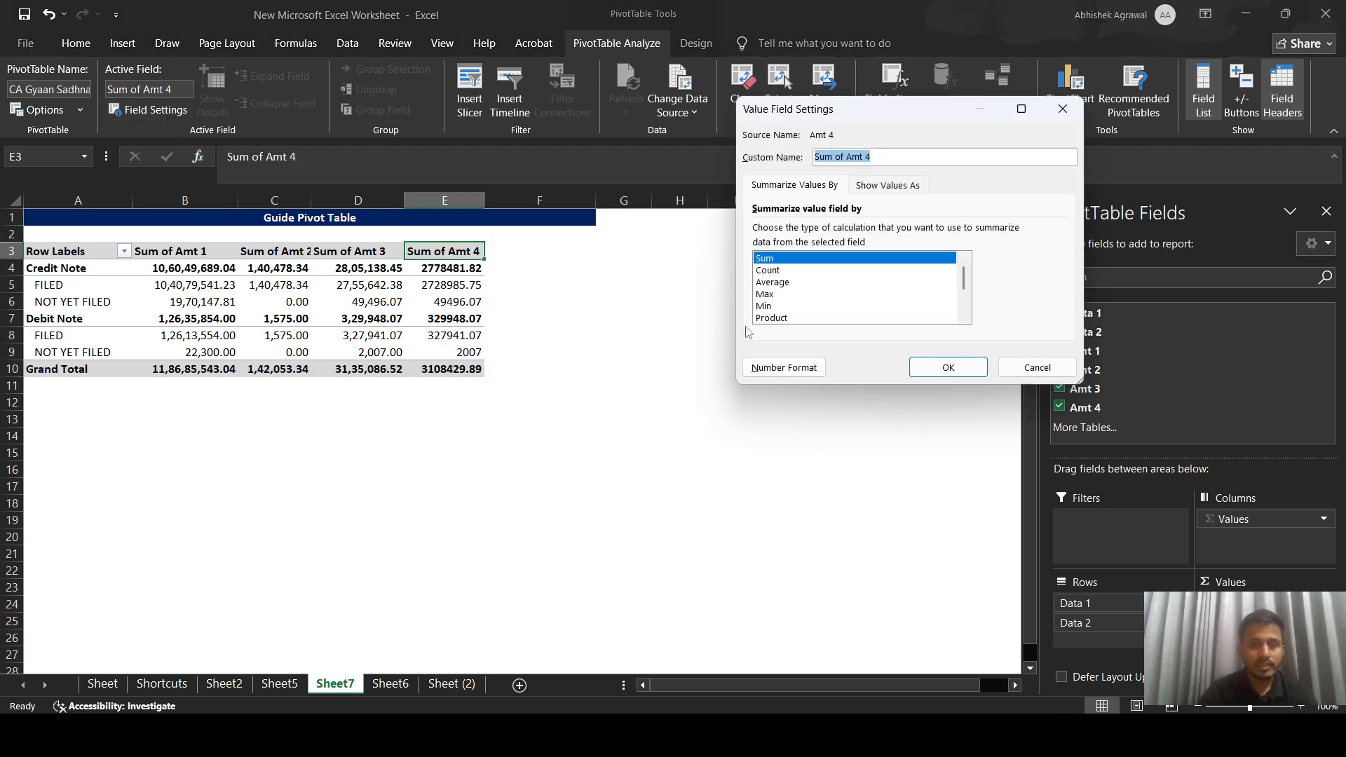
left_click(785, 367)
left_click(710, 116)
left_click(829, 166)
left_click(1010, 443)
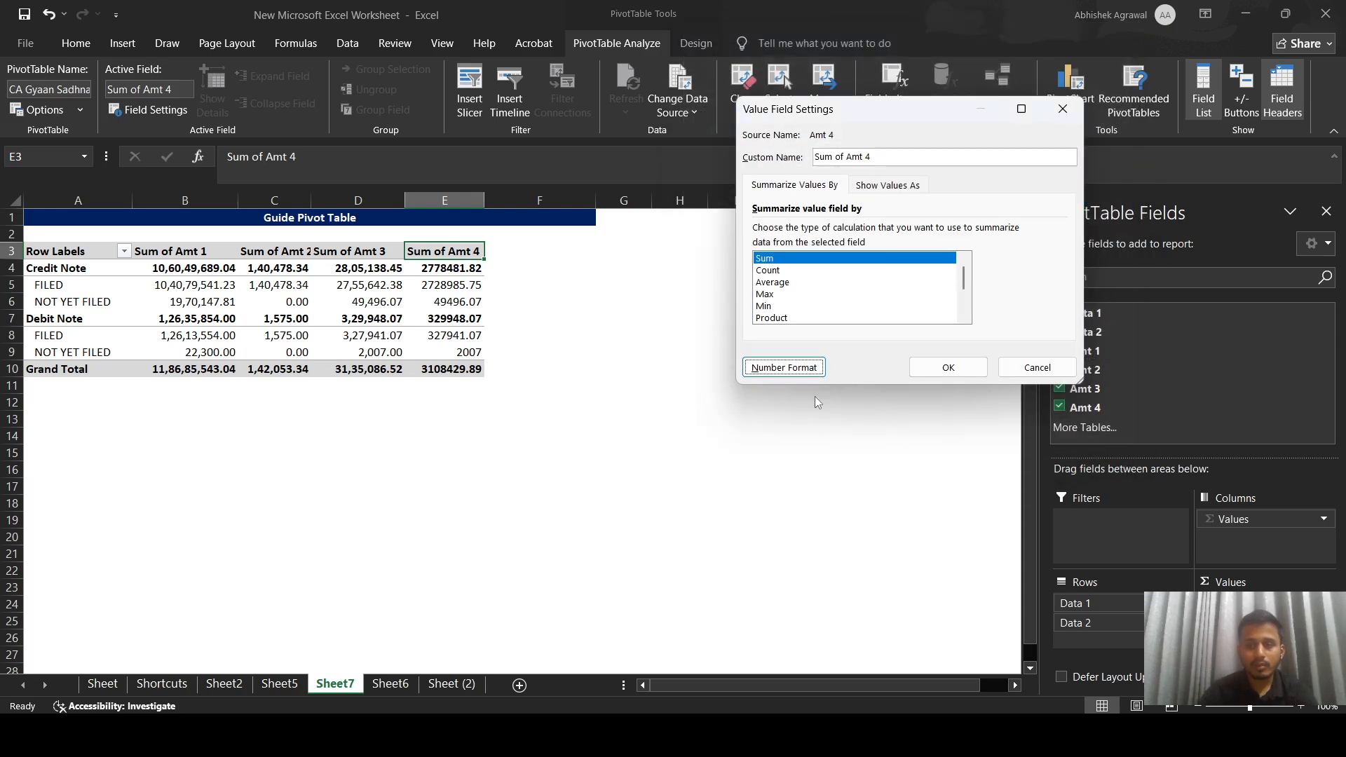
left_click(947, 367)
left_click(309, 387)
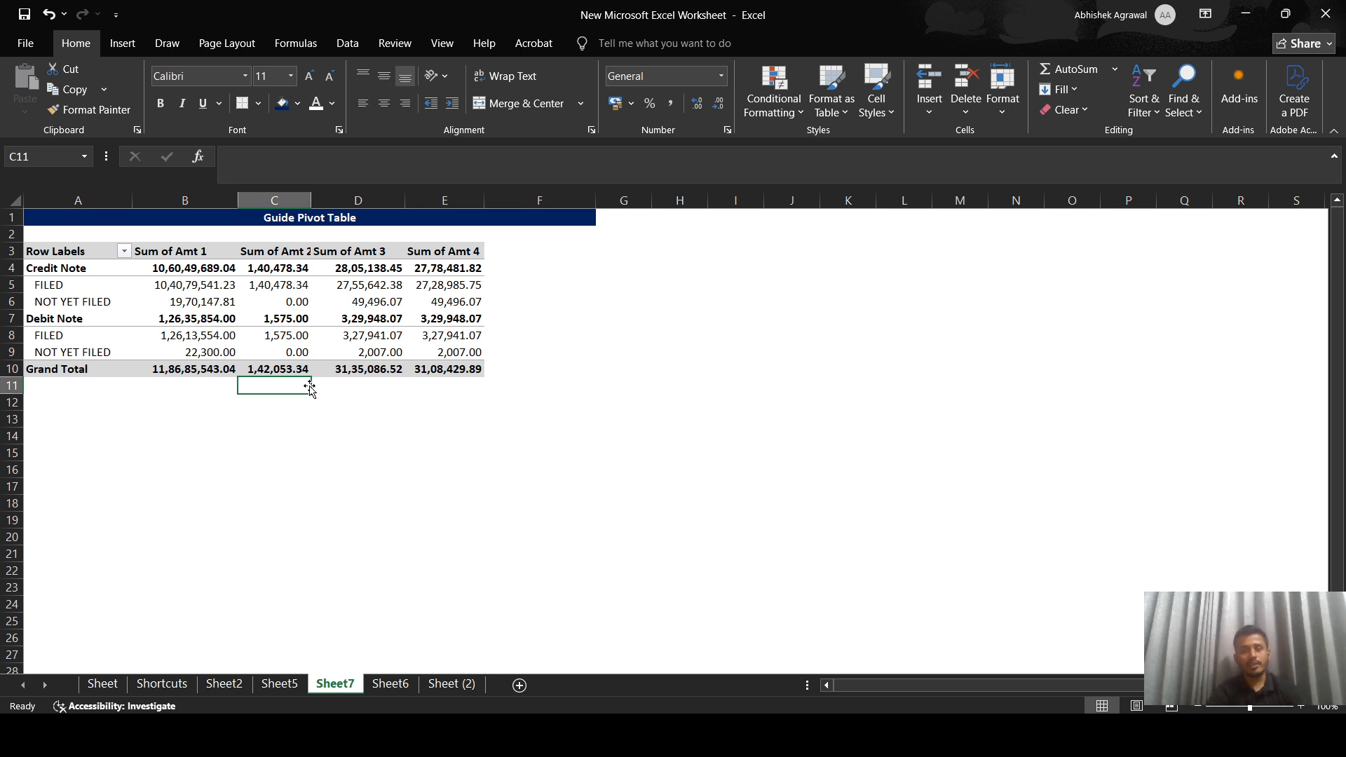
key("alt+Tab")
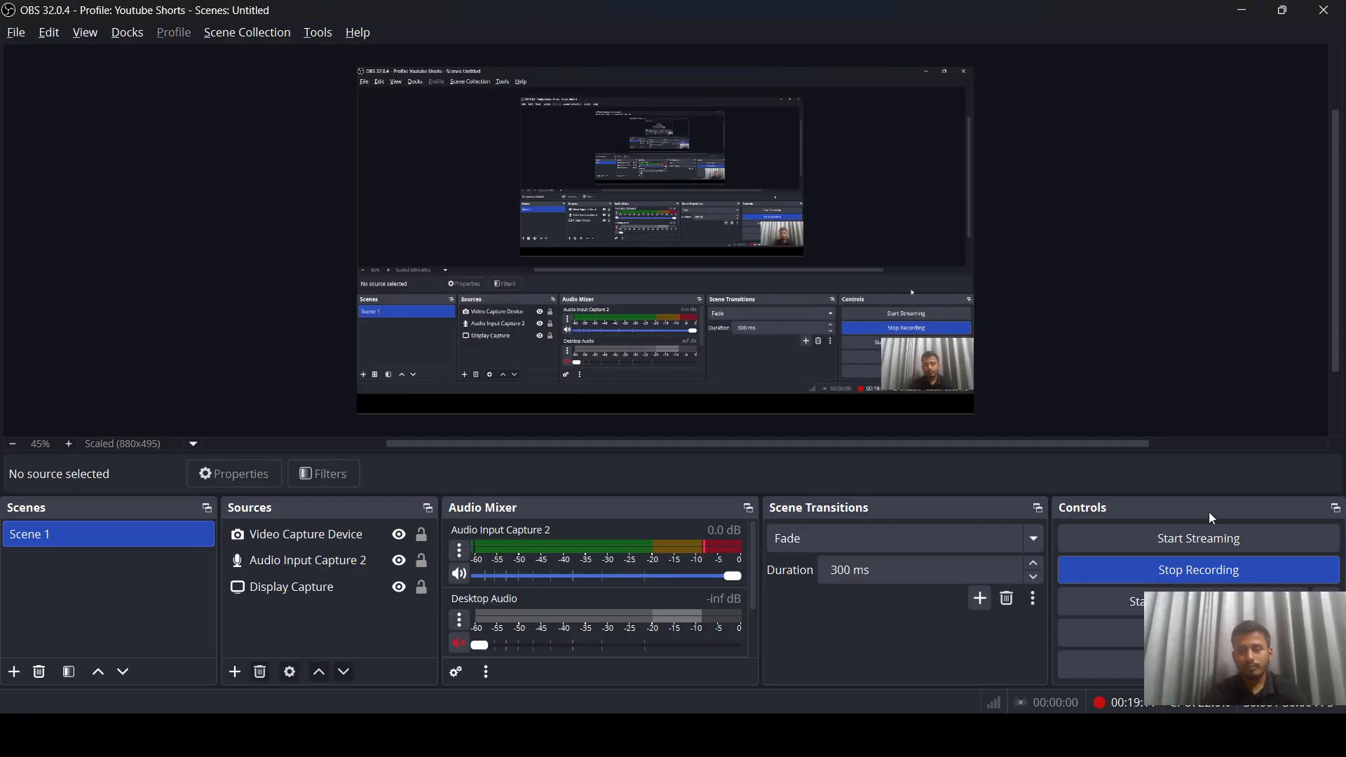